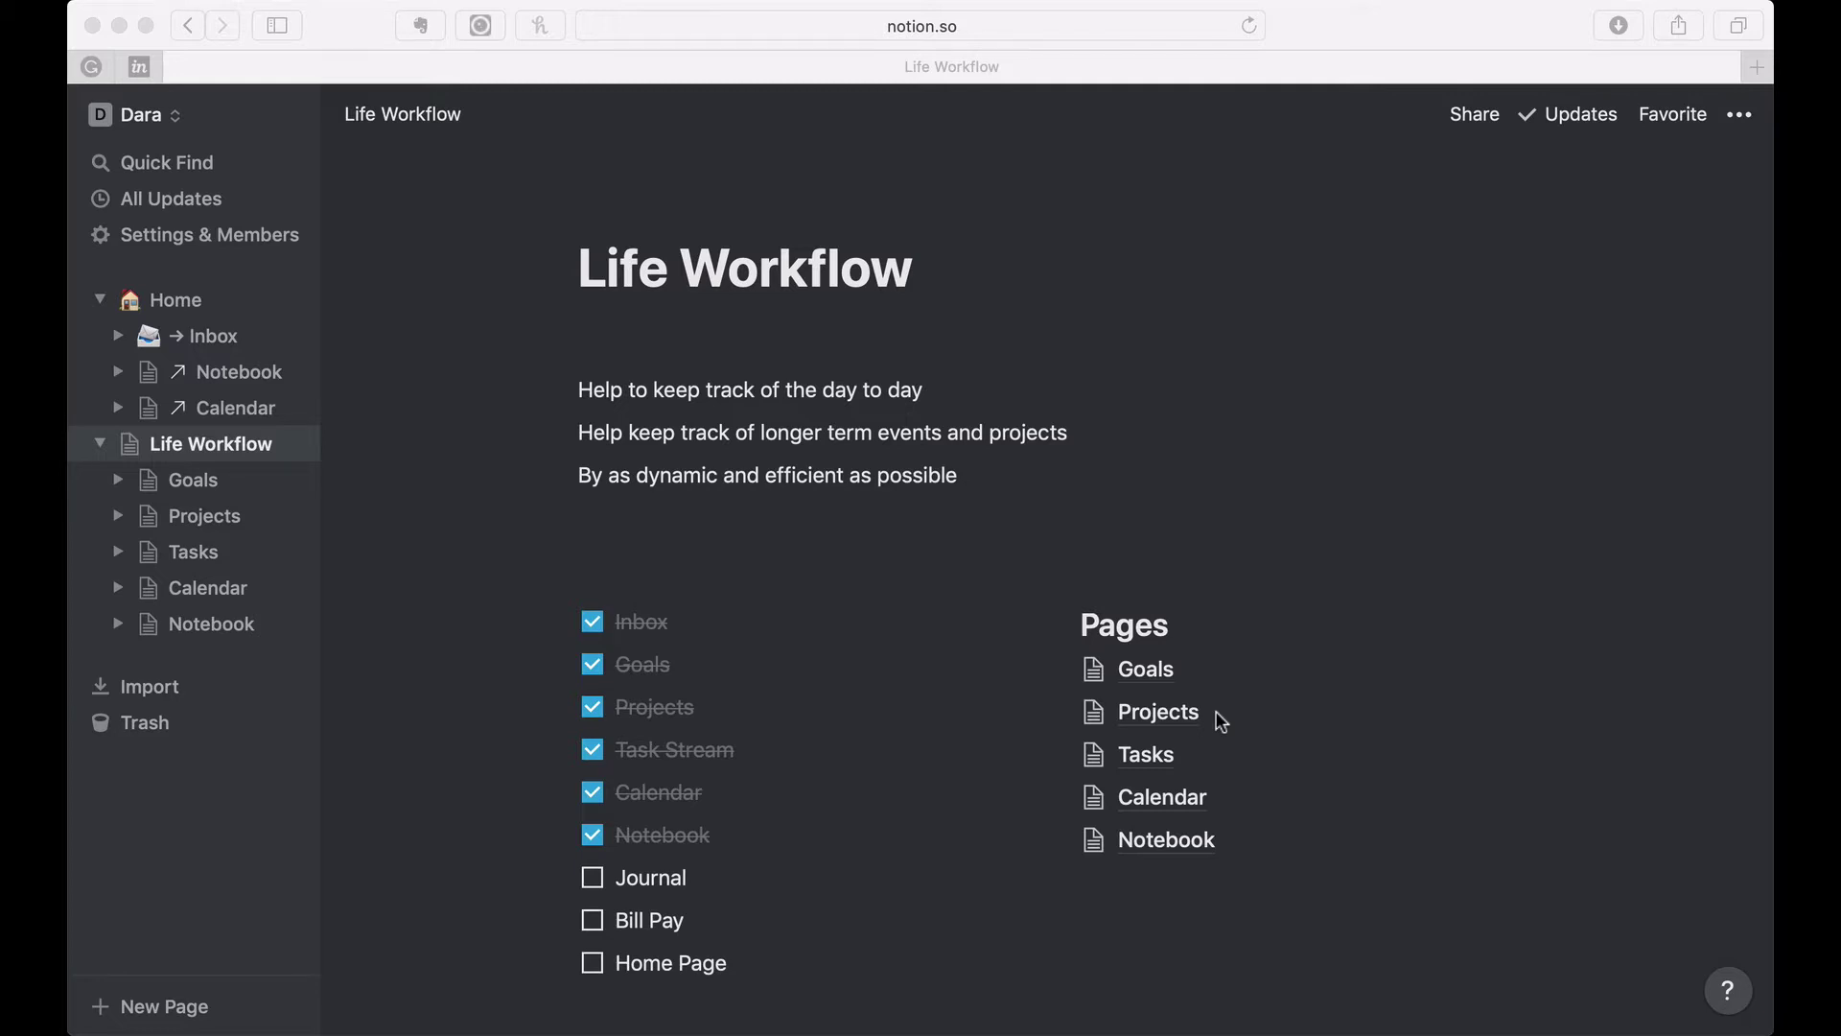
Step: Create a full-page table database below the Notebook link in the Pages list of Life Workflow
left_click(1111, 880)
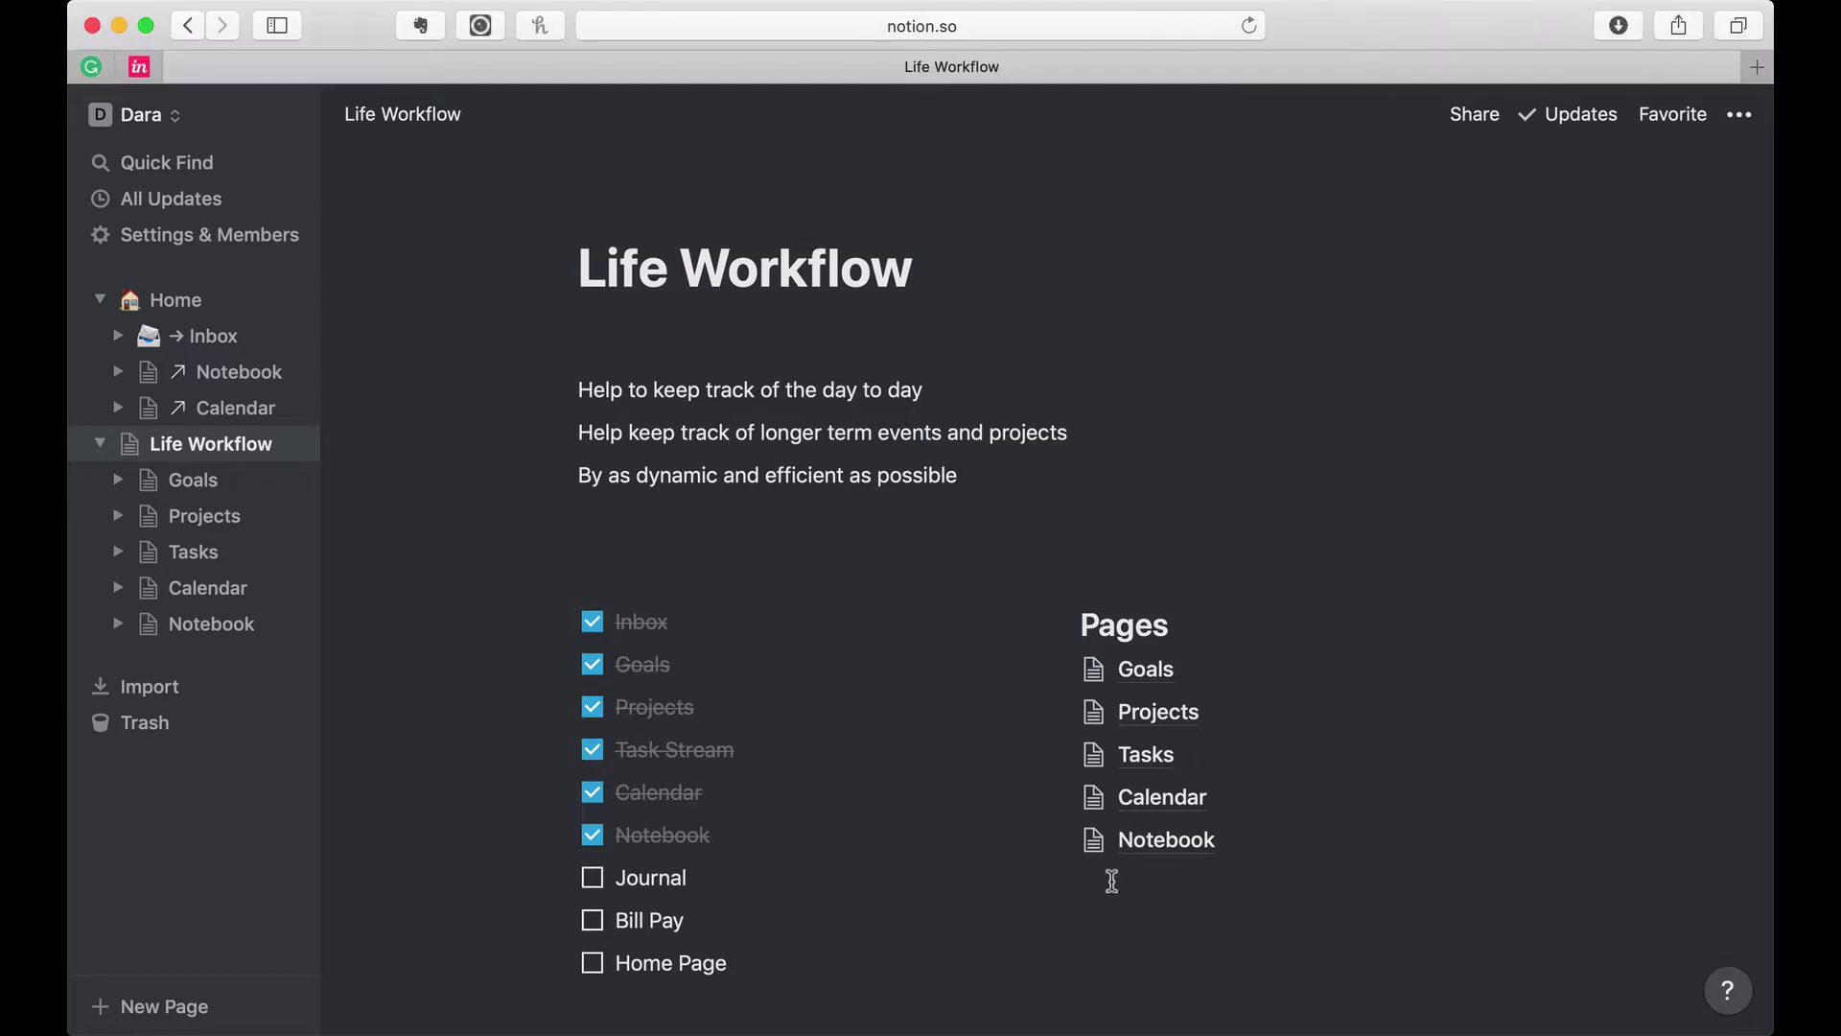
left_click(1111, 880)
type("/jo")
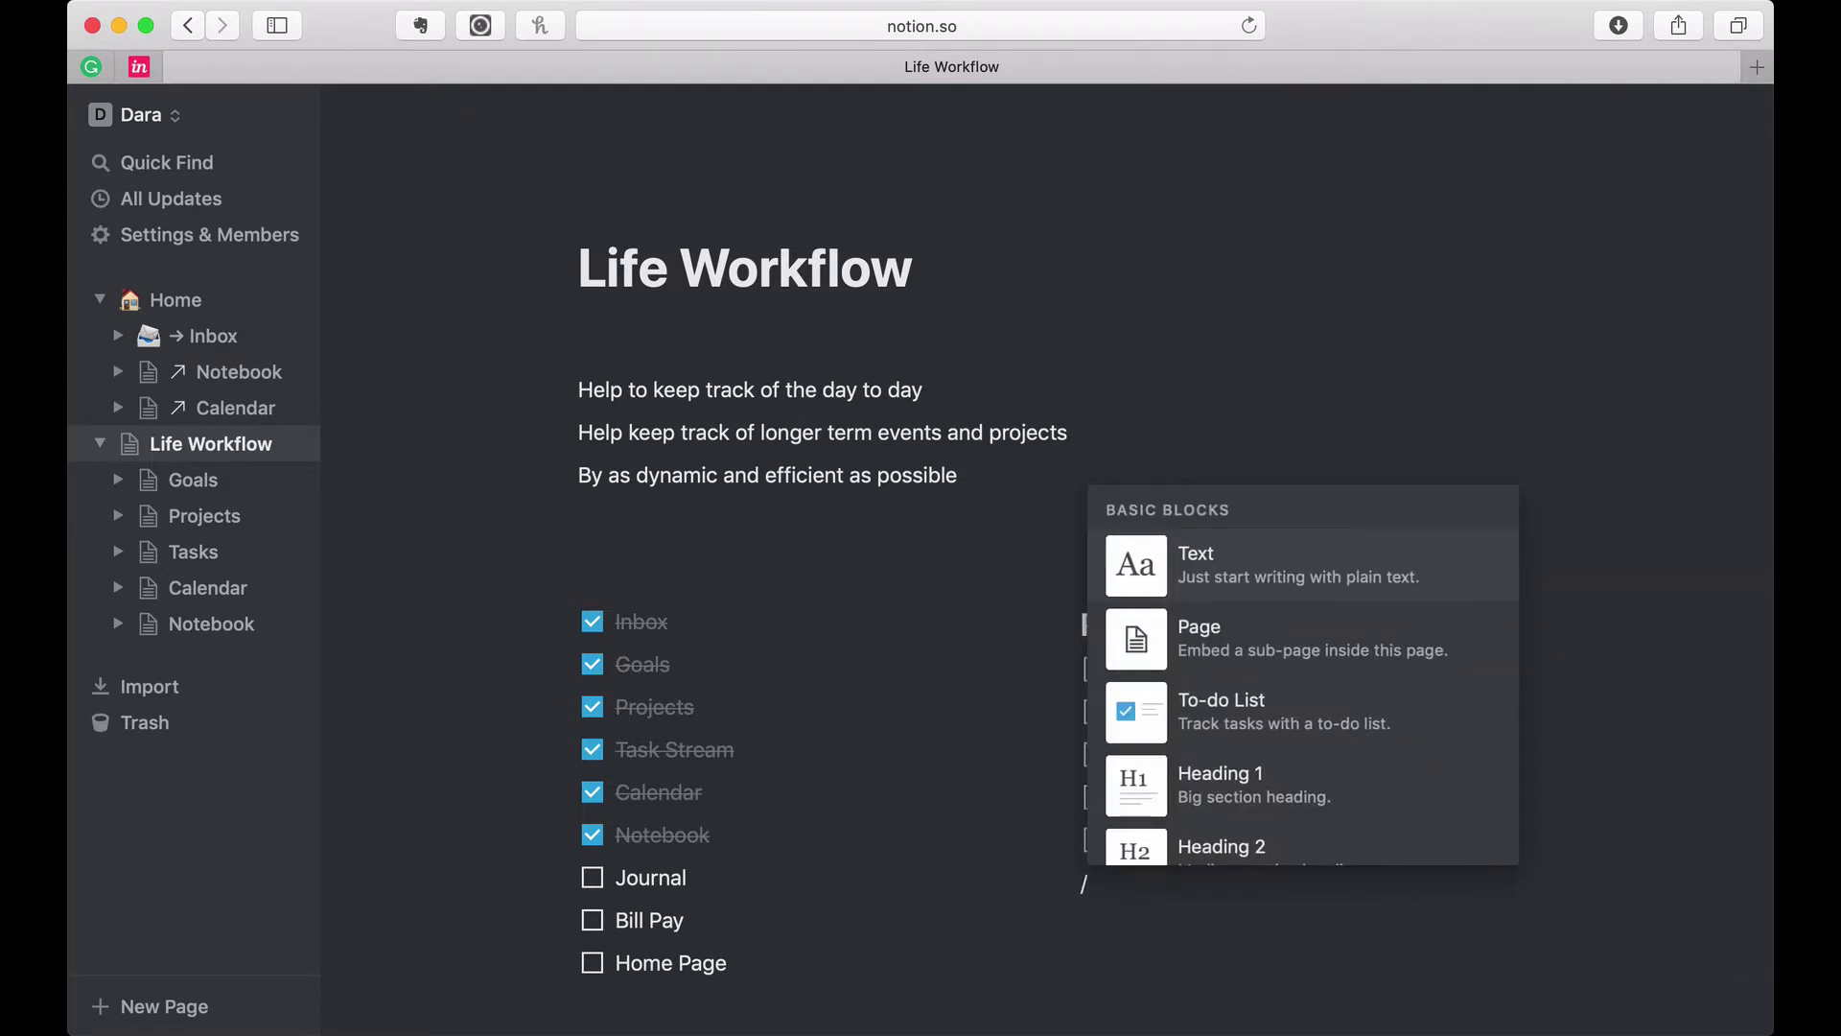
key("BackSpace")
key("BackSpace")
type("tab")
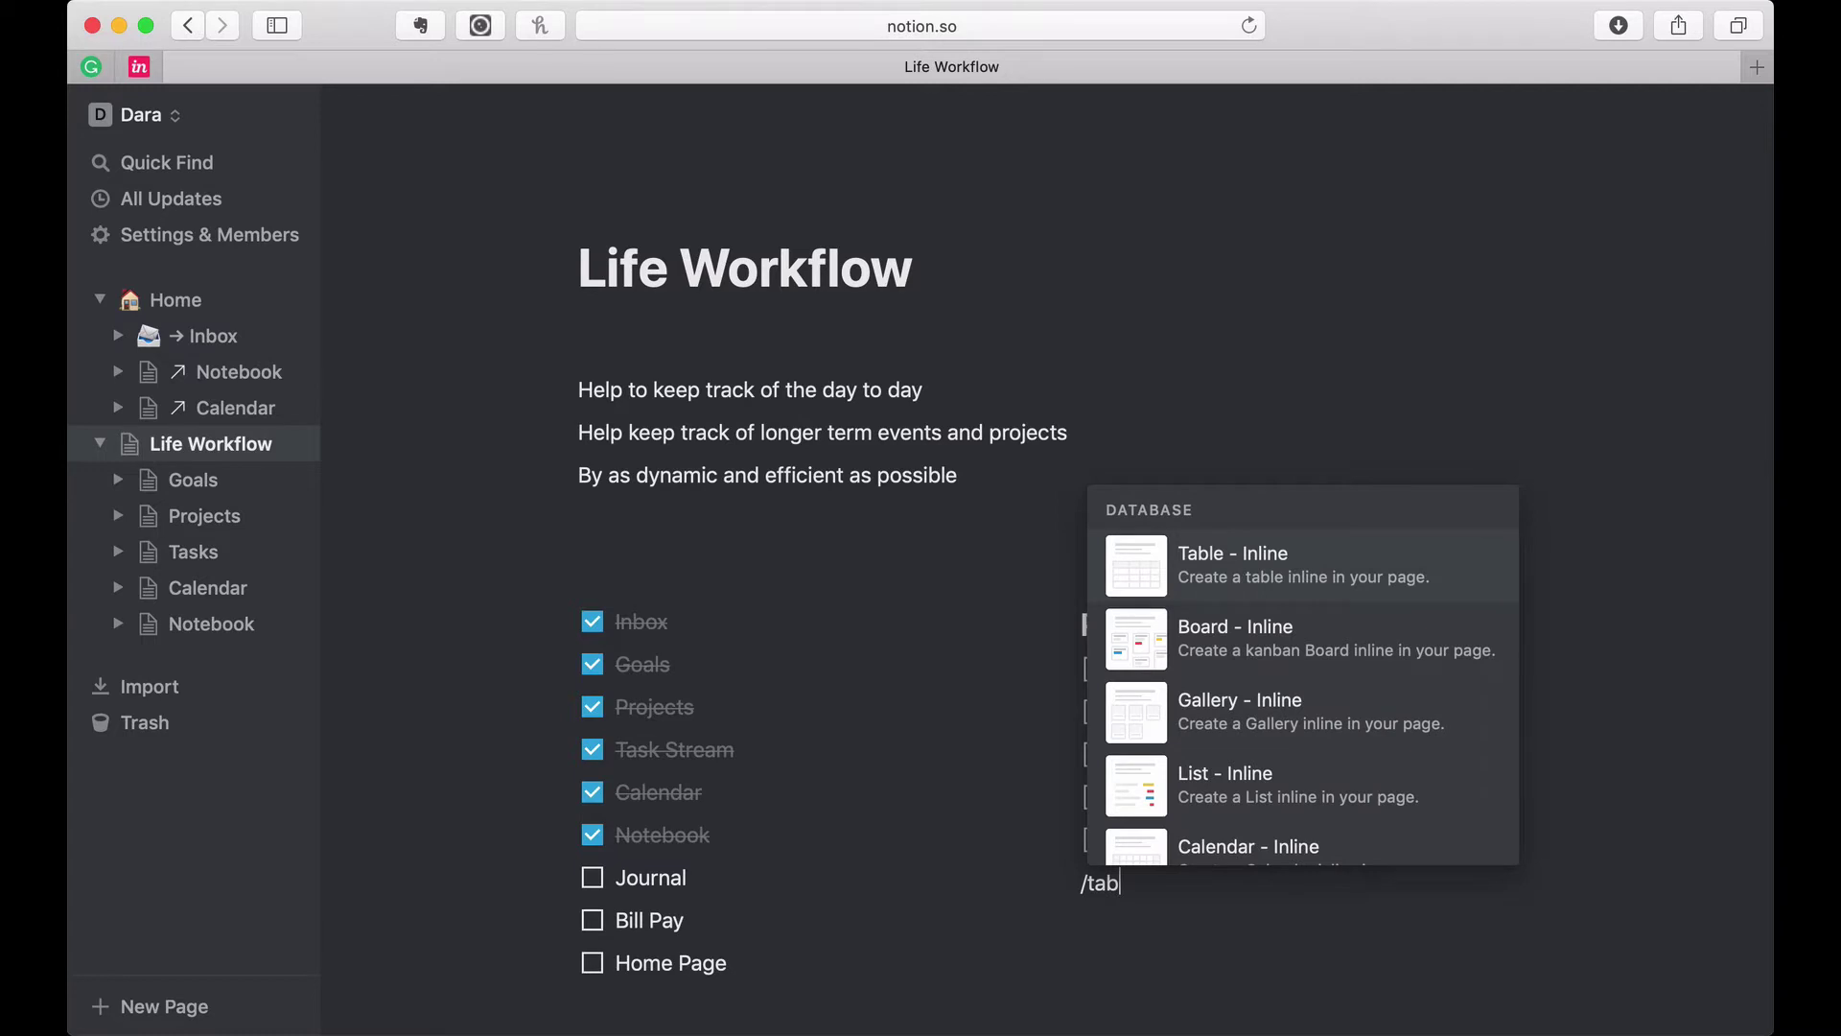
type("bl")
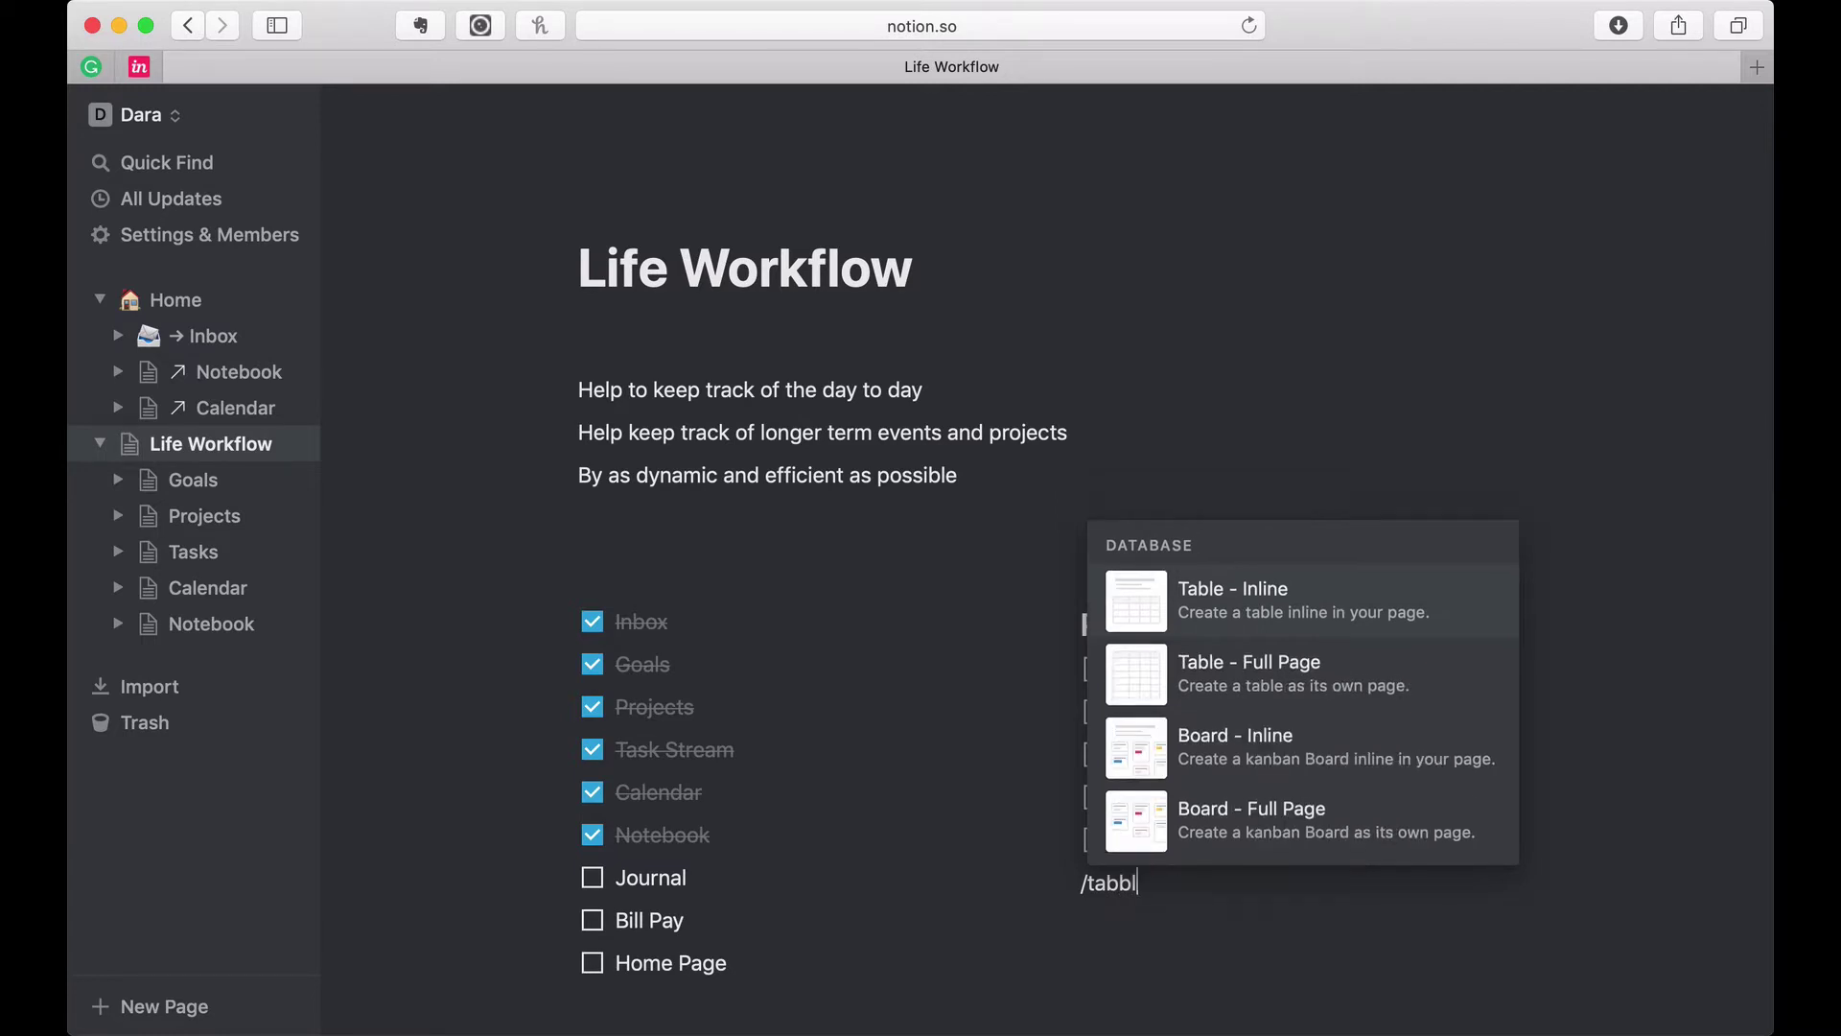
left_click(1198, 684)
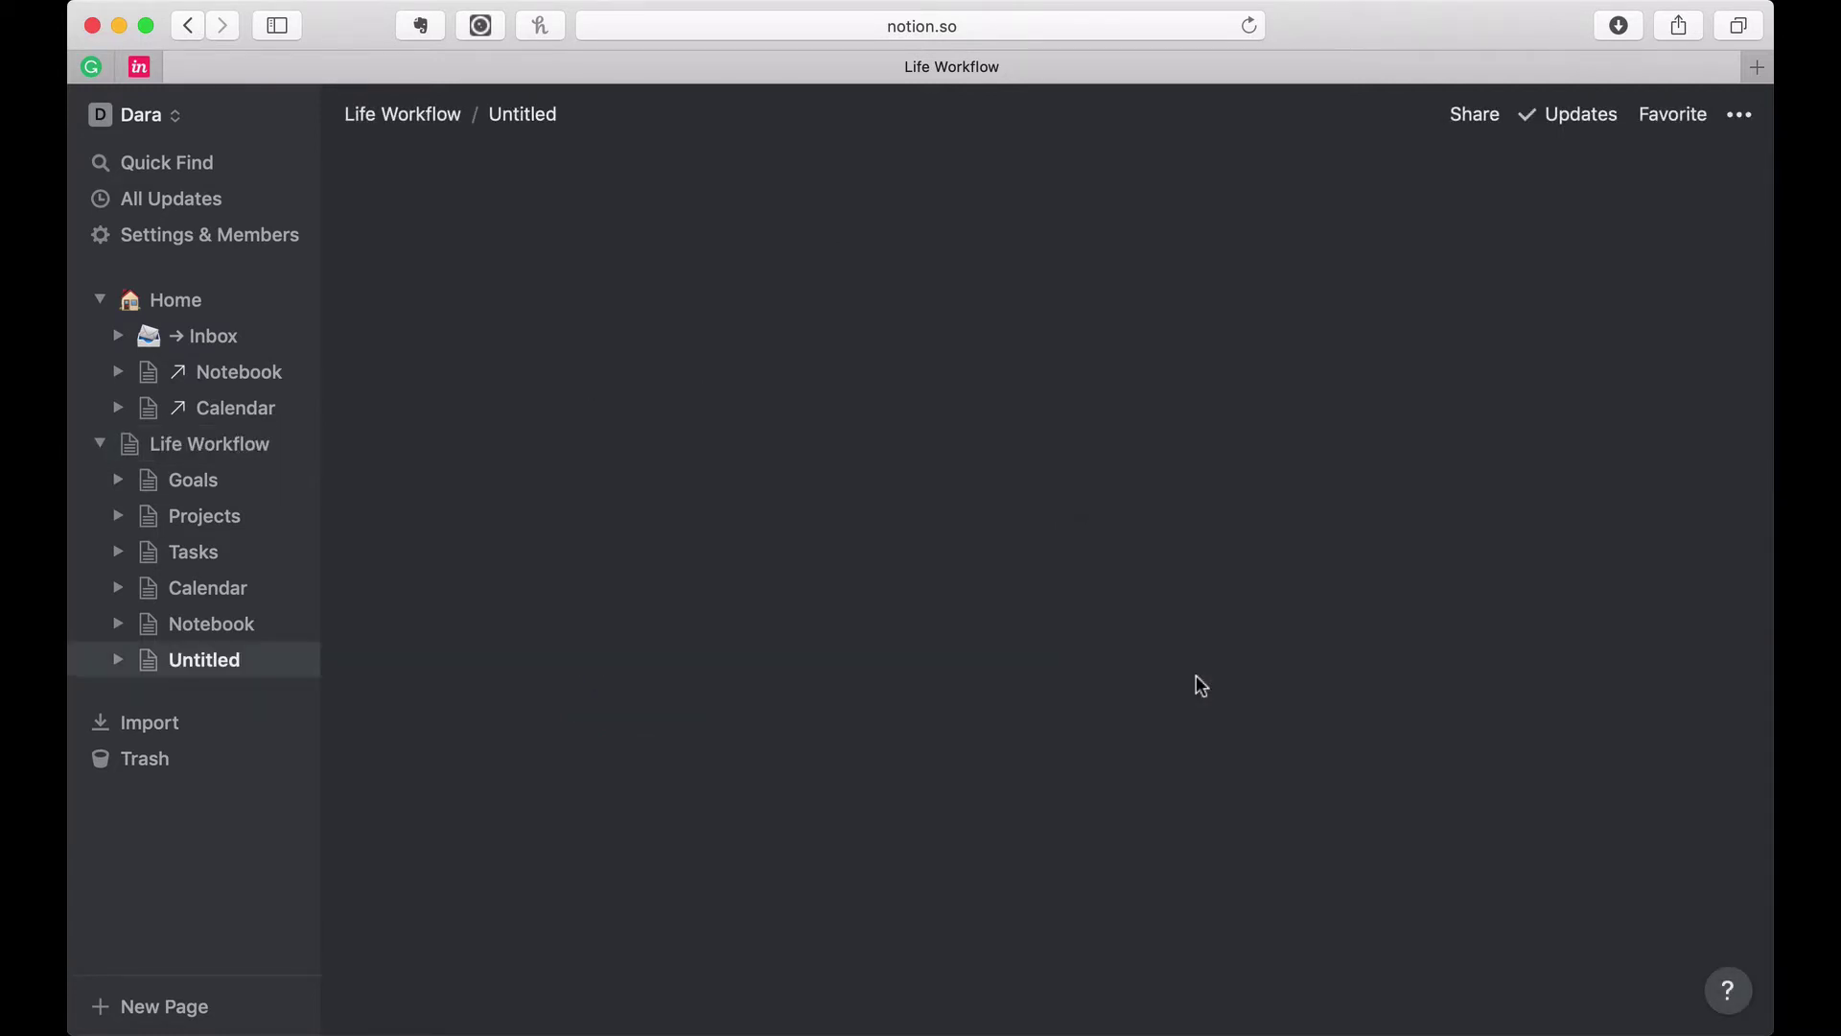
Step: Title the new database page Journal
type("Journalisms;")
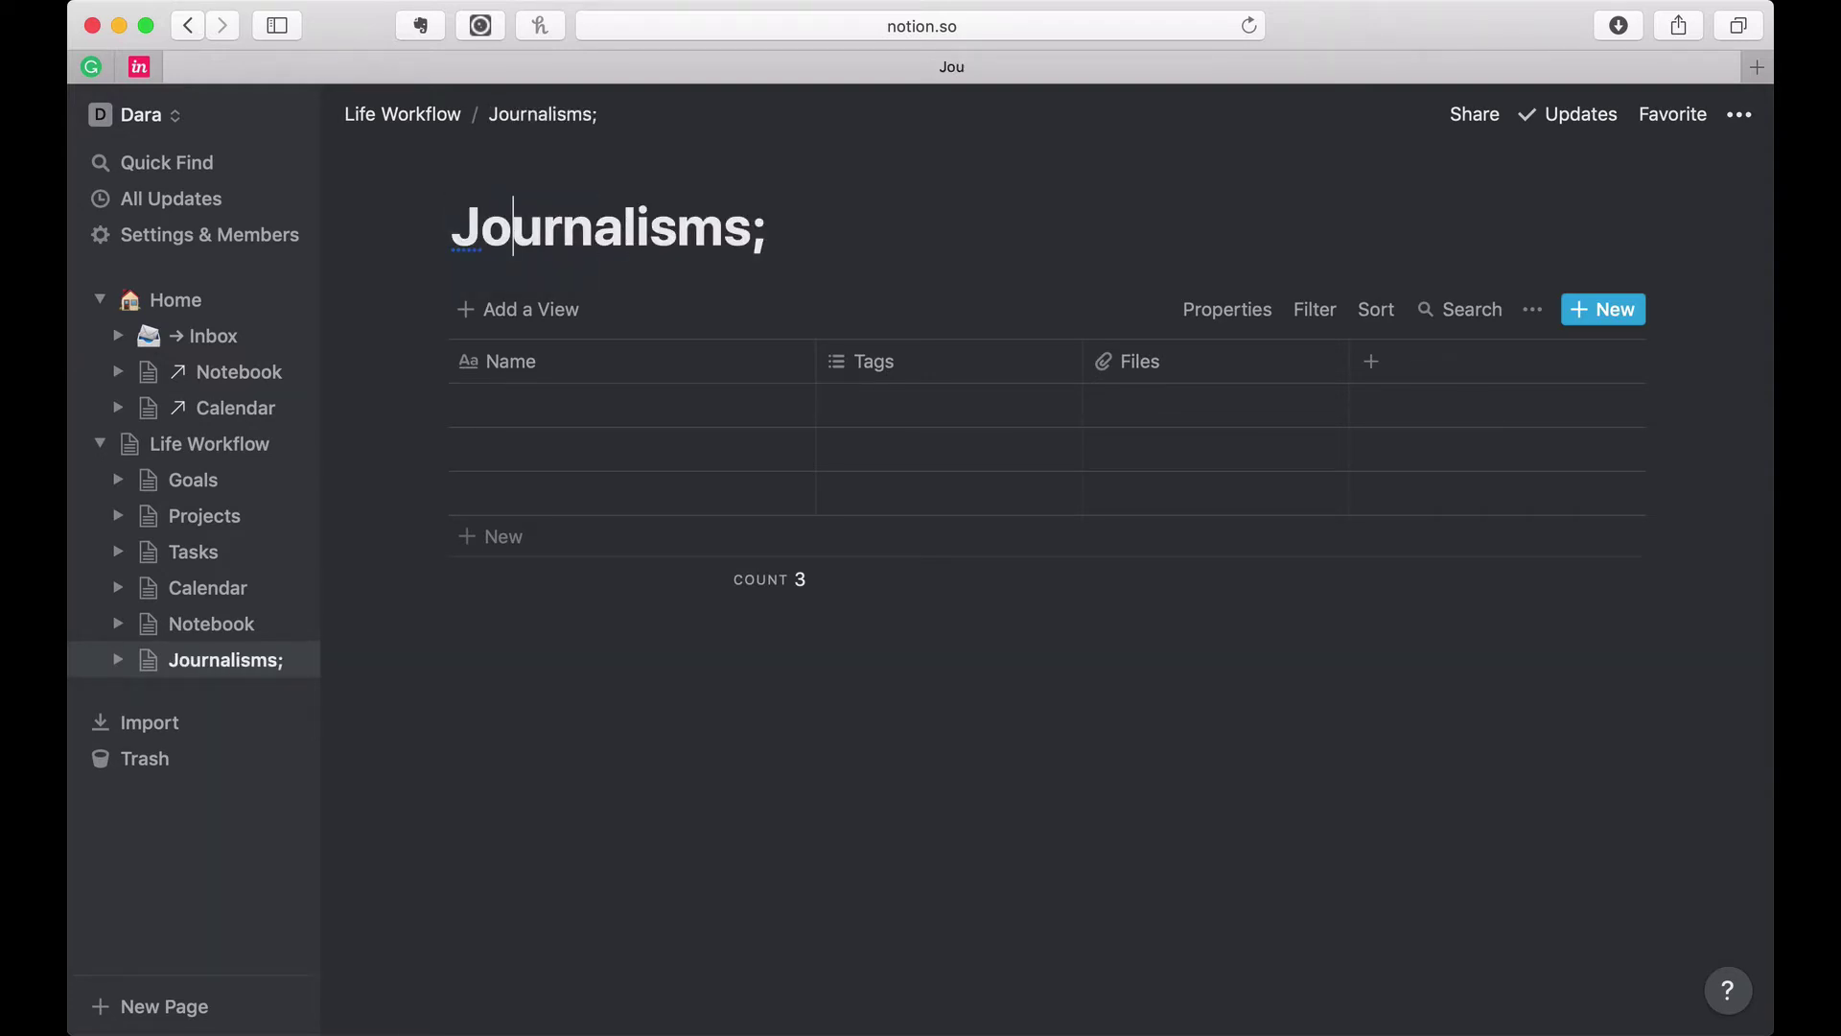
left_click(772, 240)
key("BackSpace")
key("BackSpace")
key("BackSpace")
key("BackSpace")
key("BackSpace")
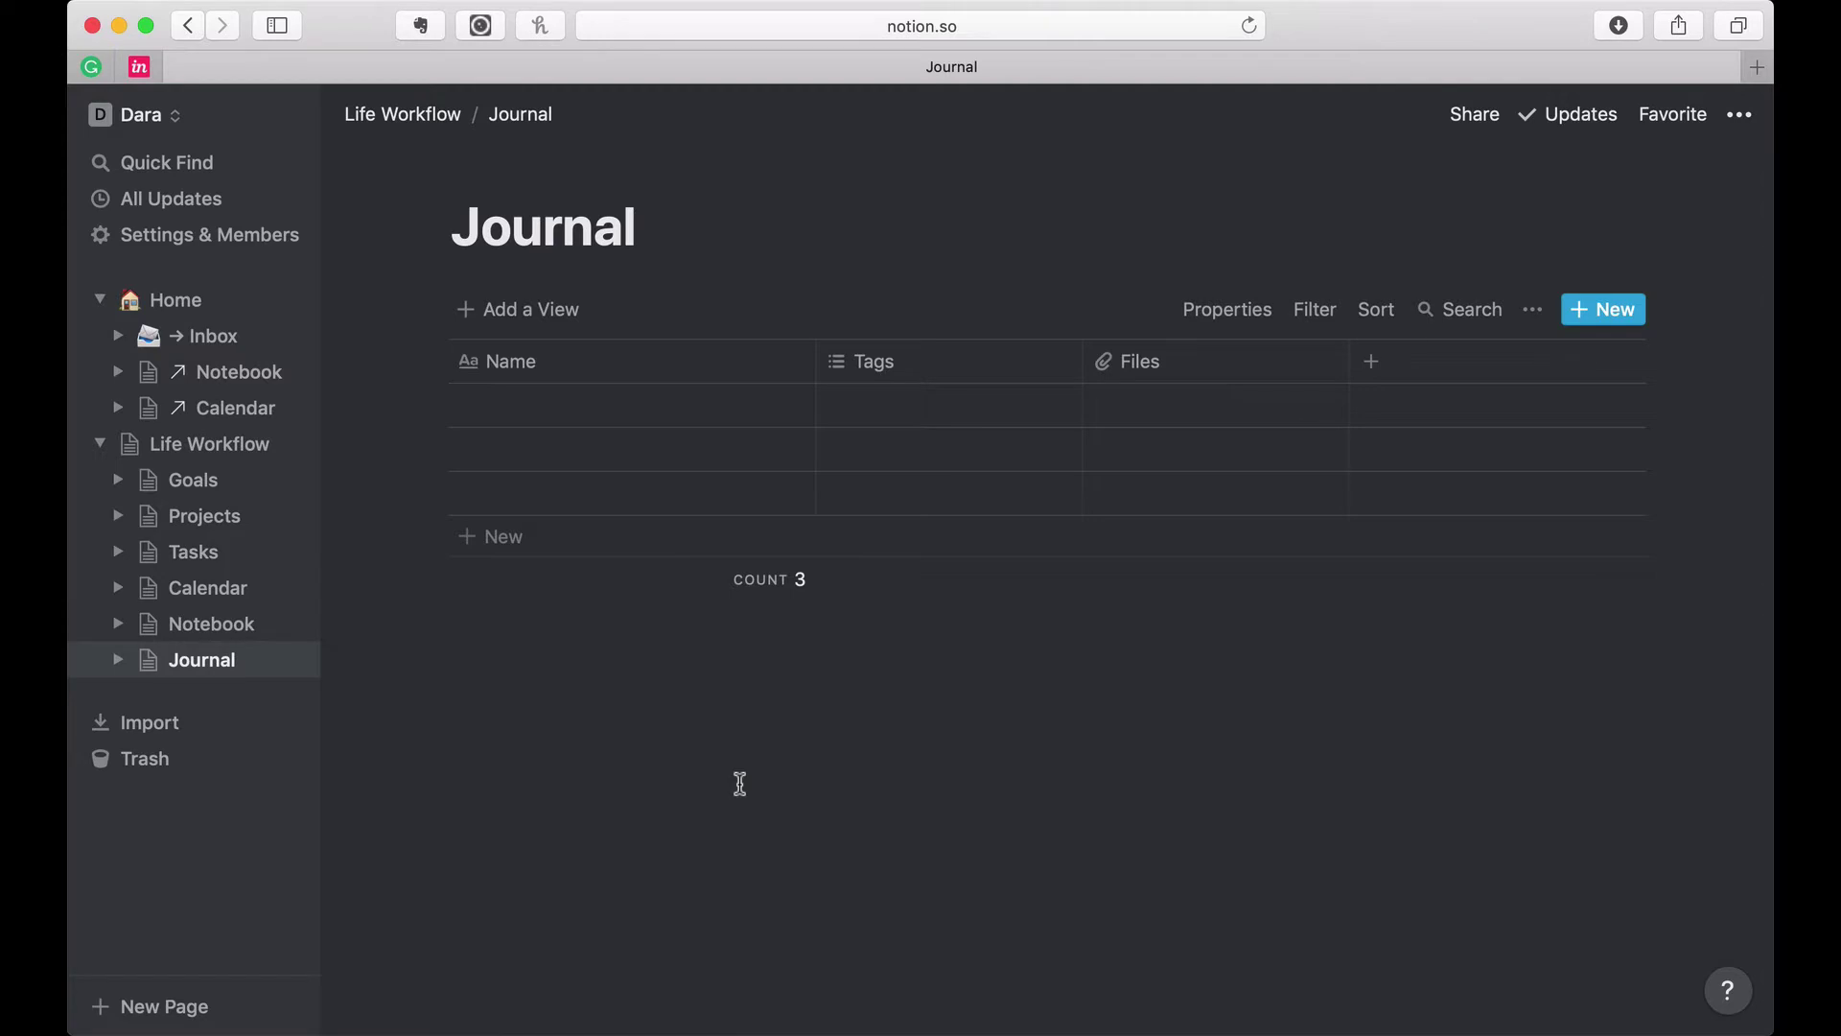
Step: Open the first empty Journal row as a page and title it with a date mention for Today
mouse_move(616, 173)
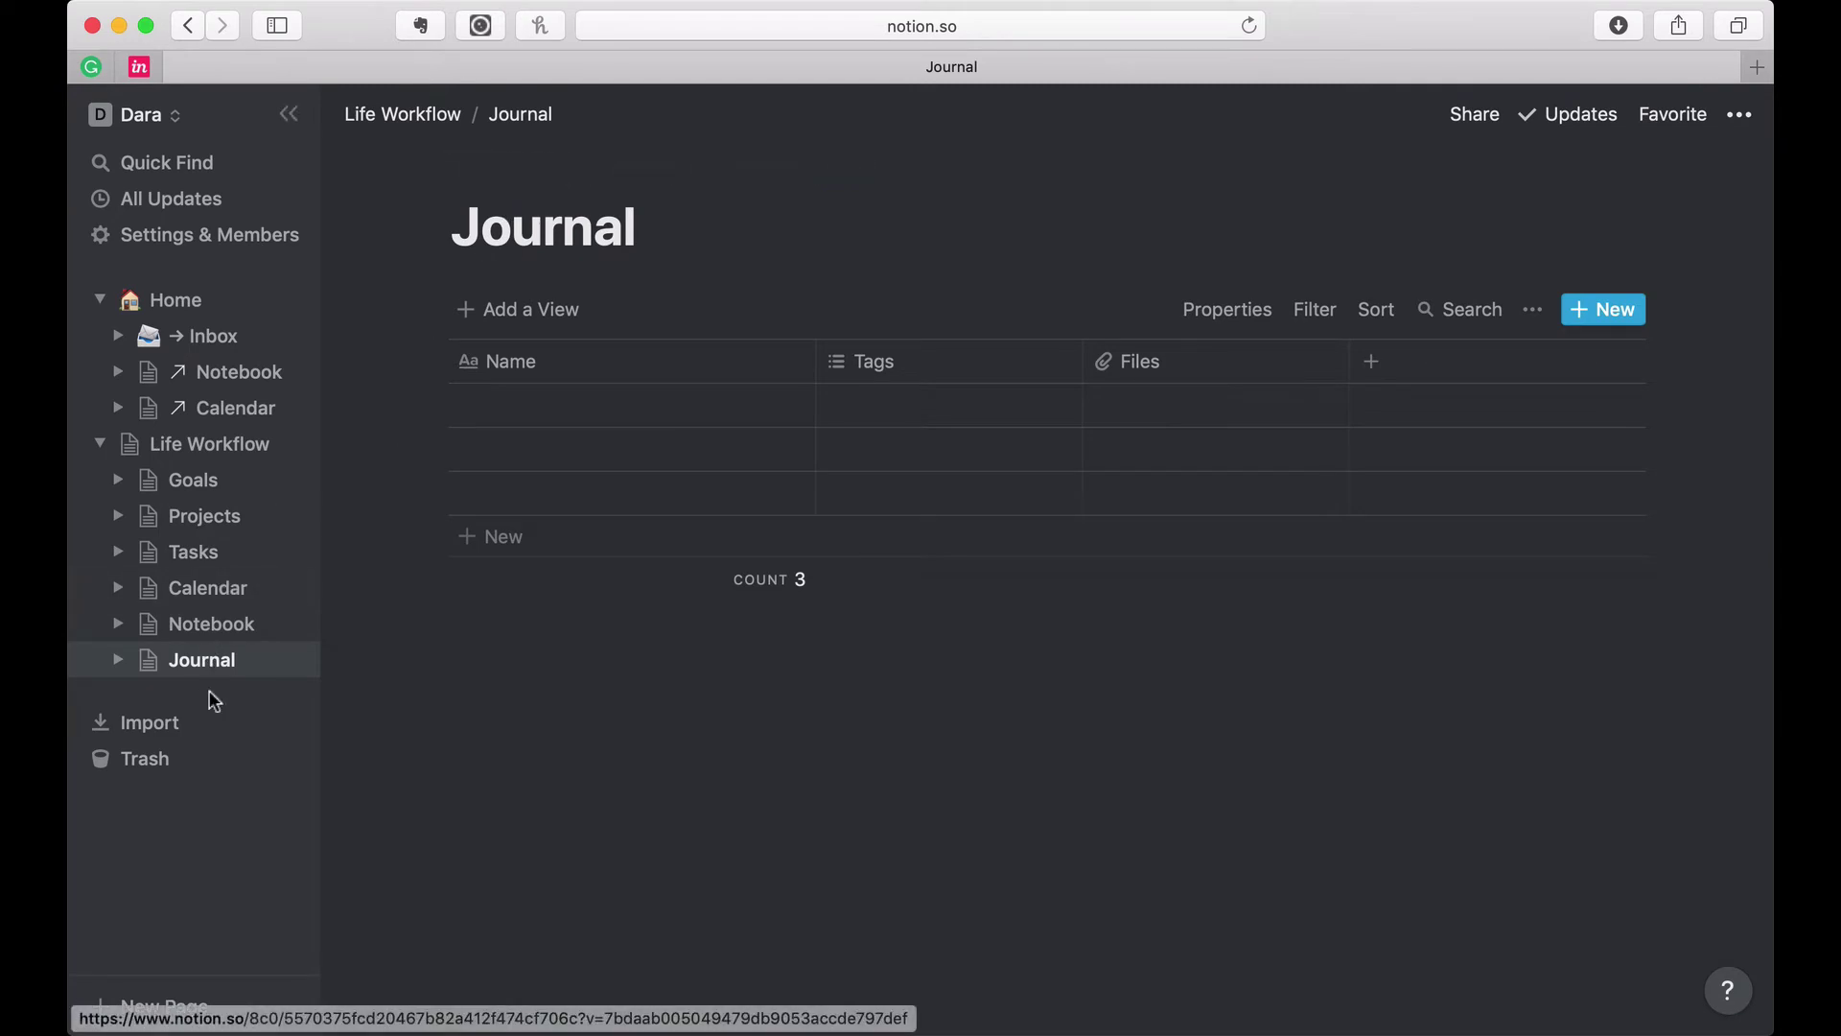
mouse_move(523, 182)
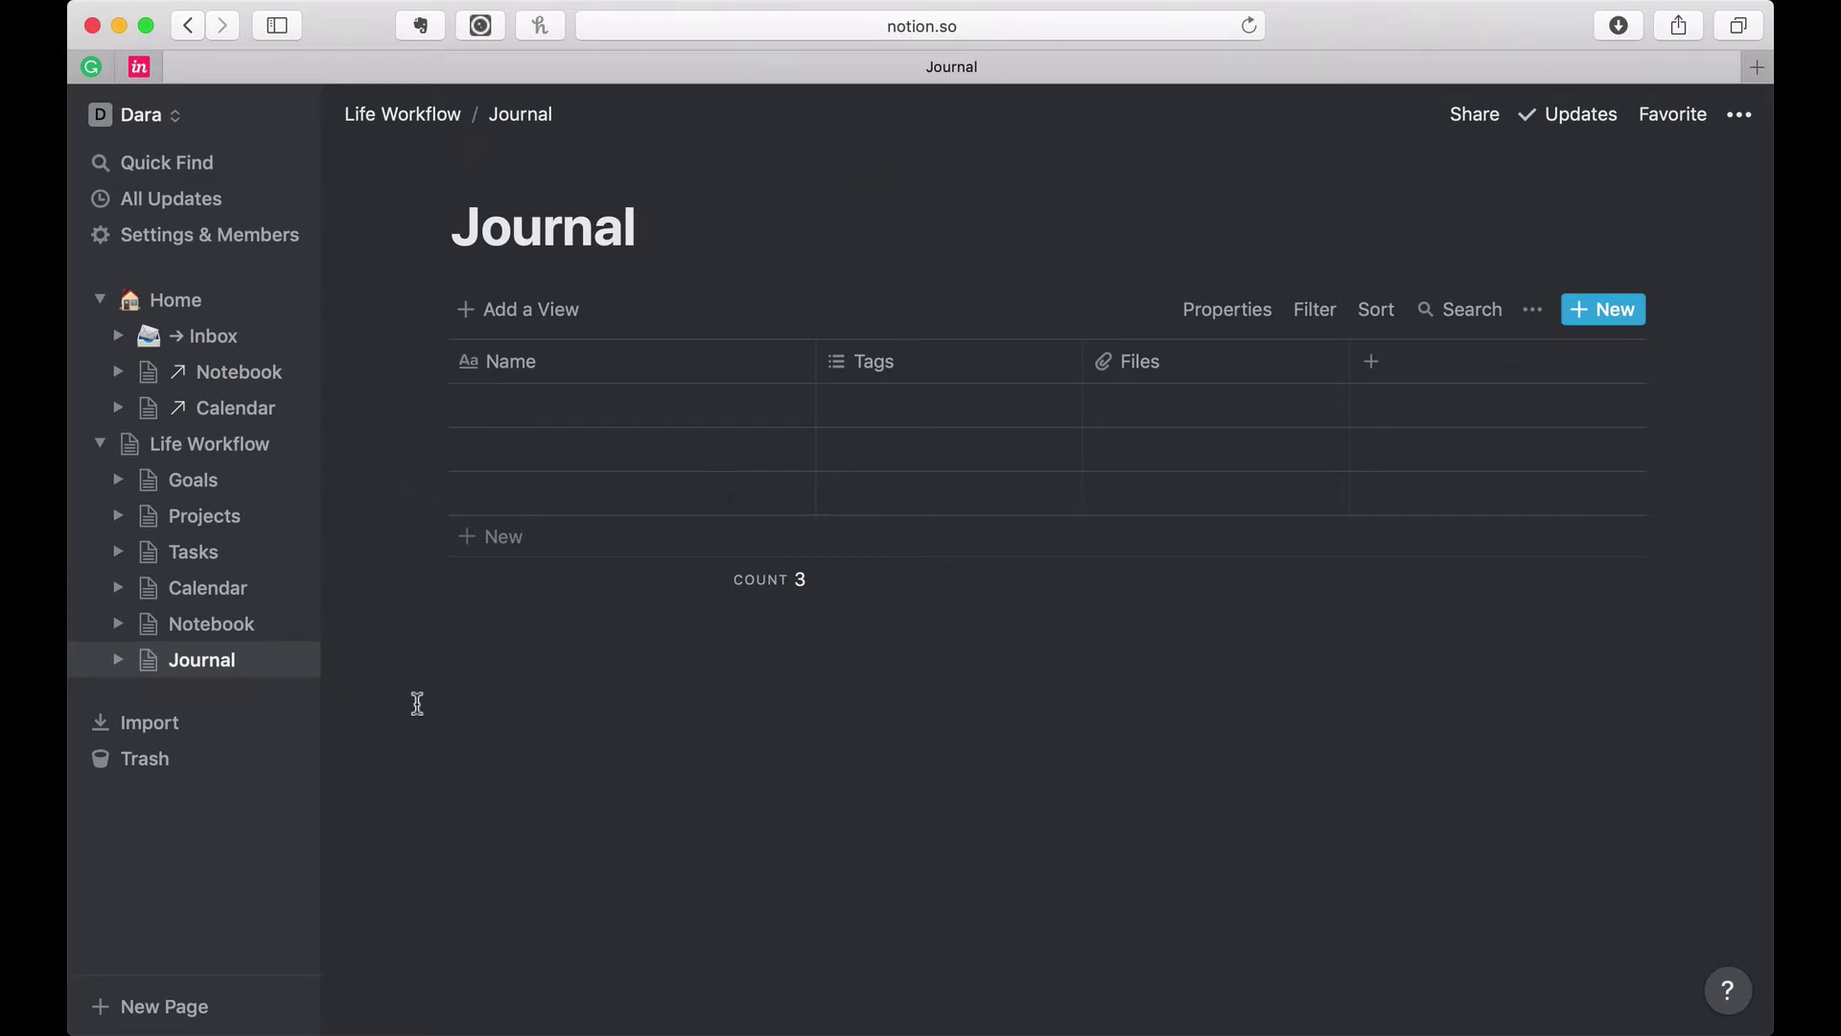
mouse_move(661, 406)
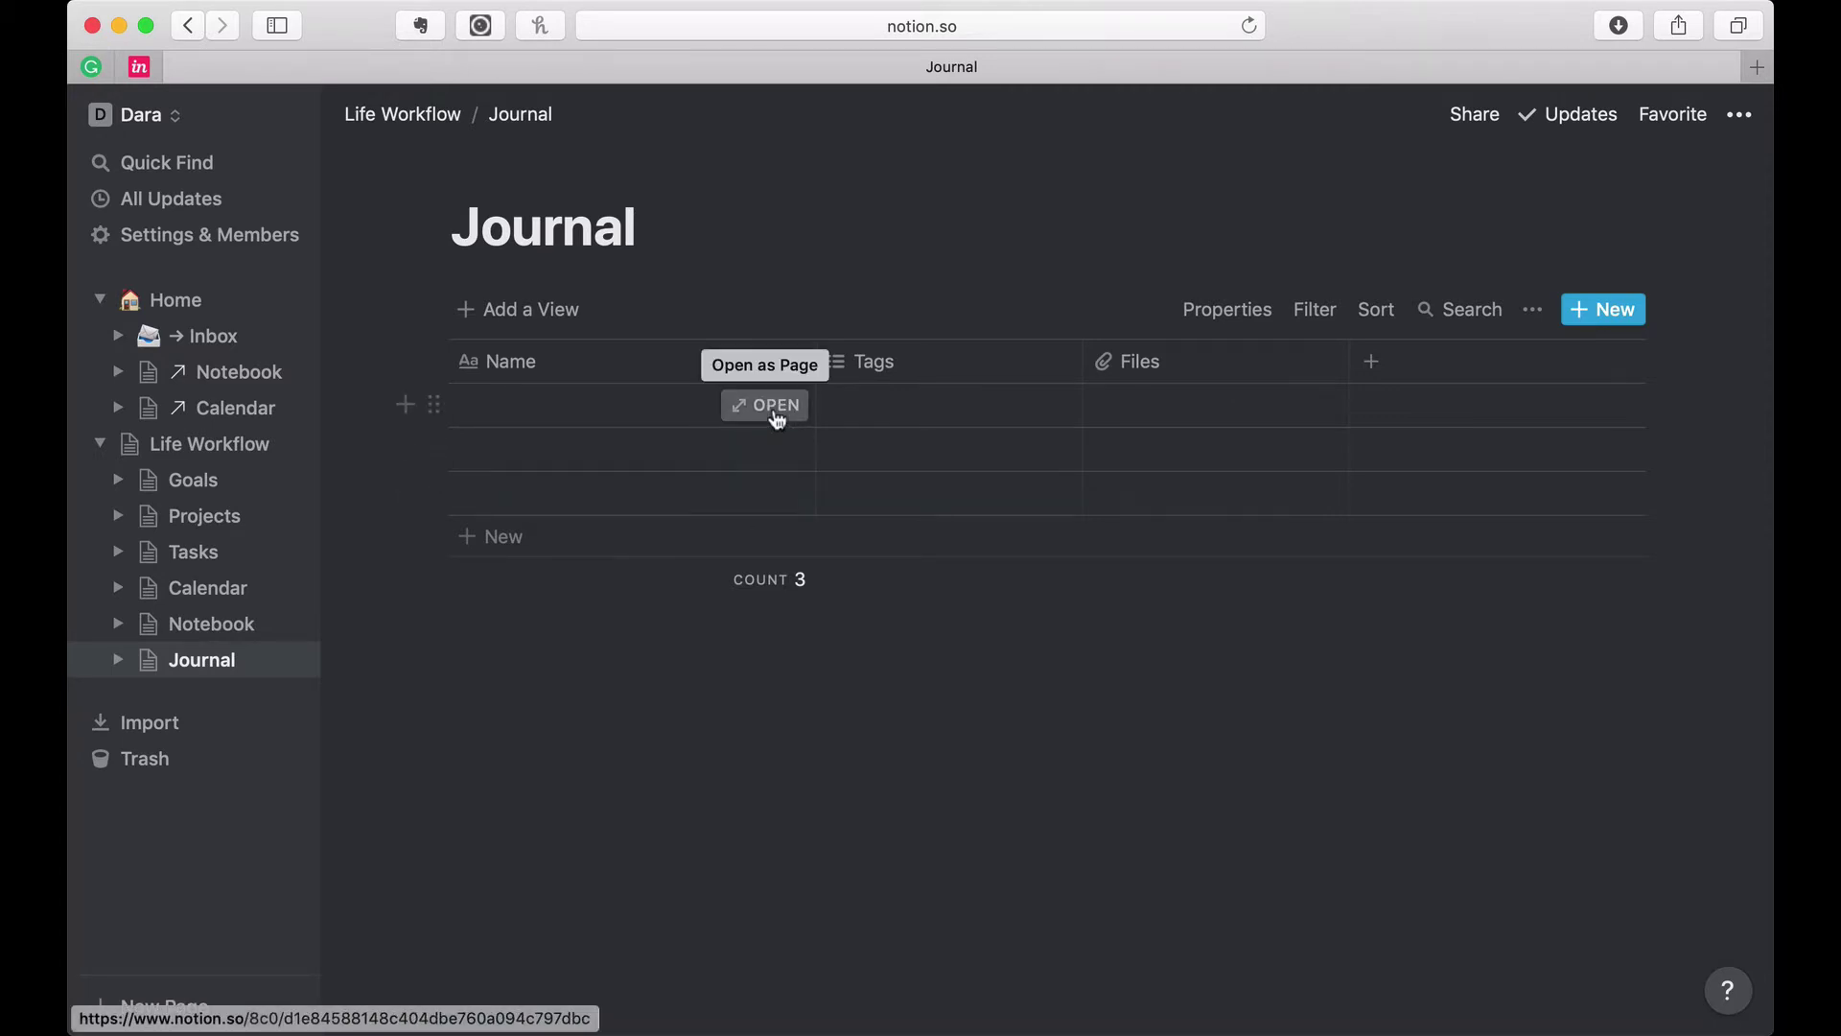
left_click(774, 414)
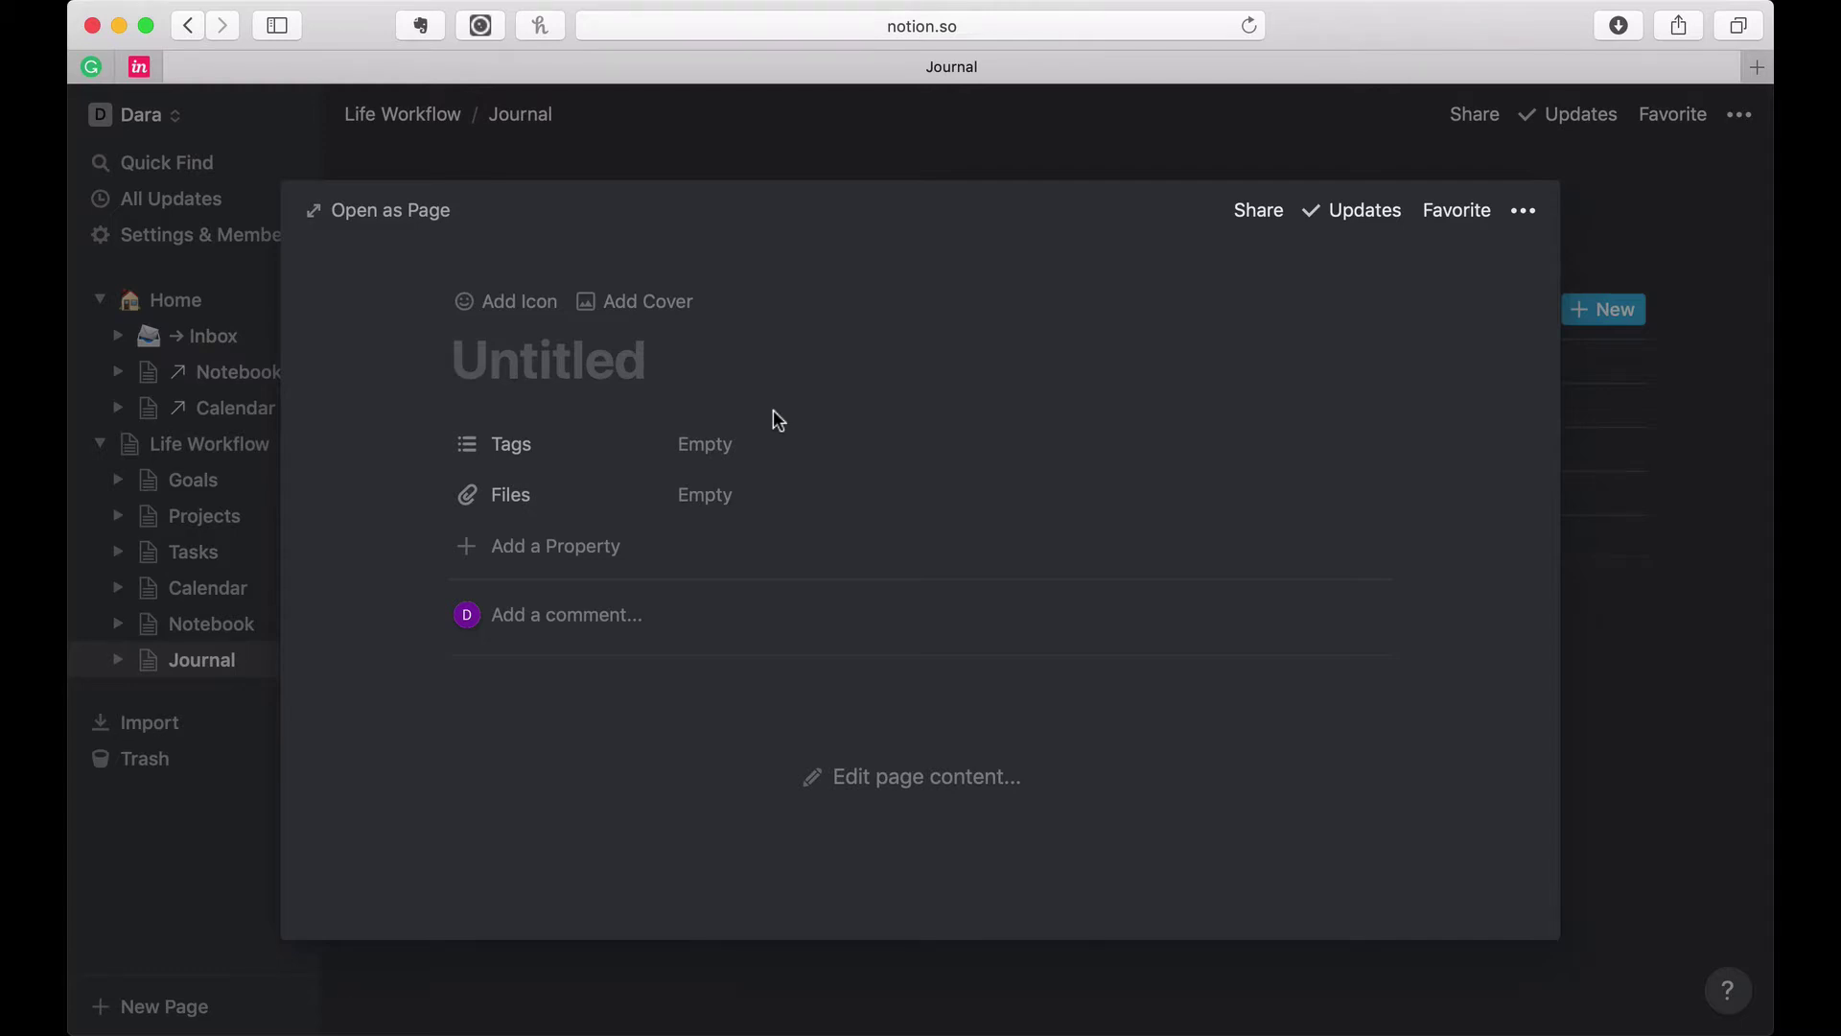
type("@t")
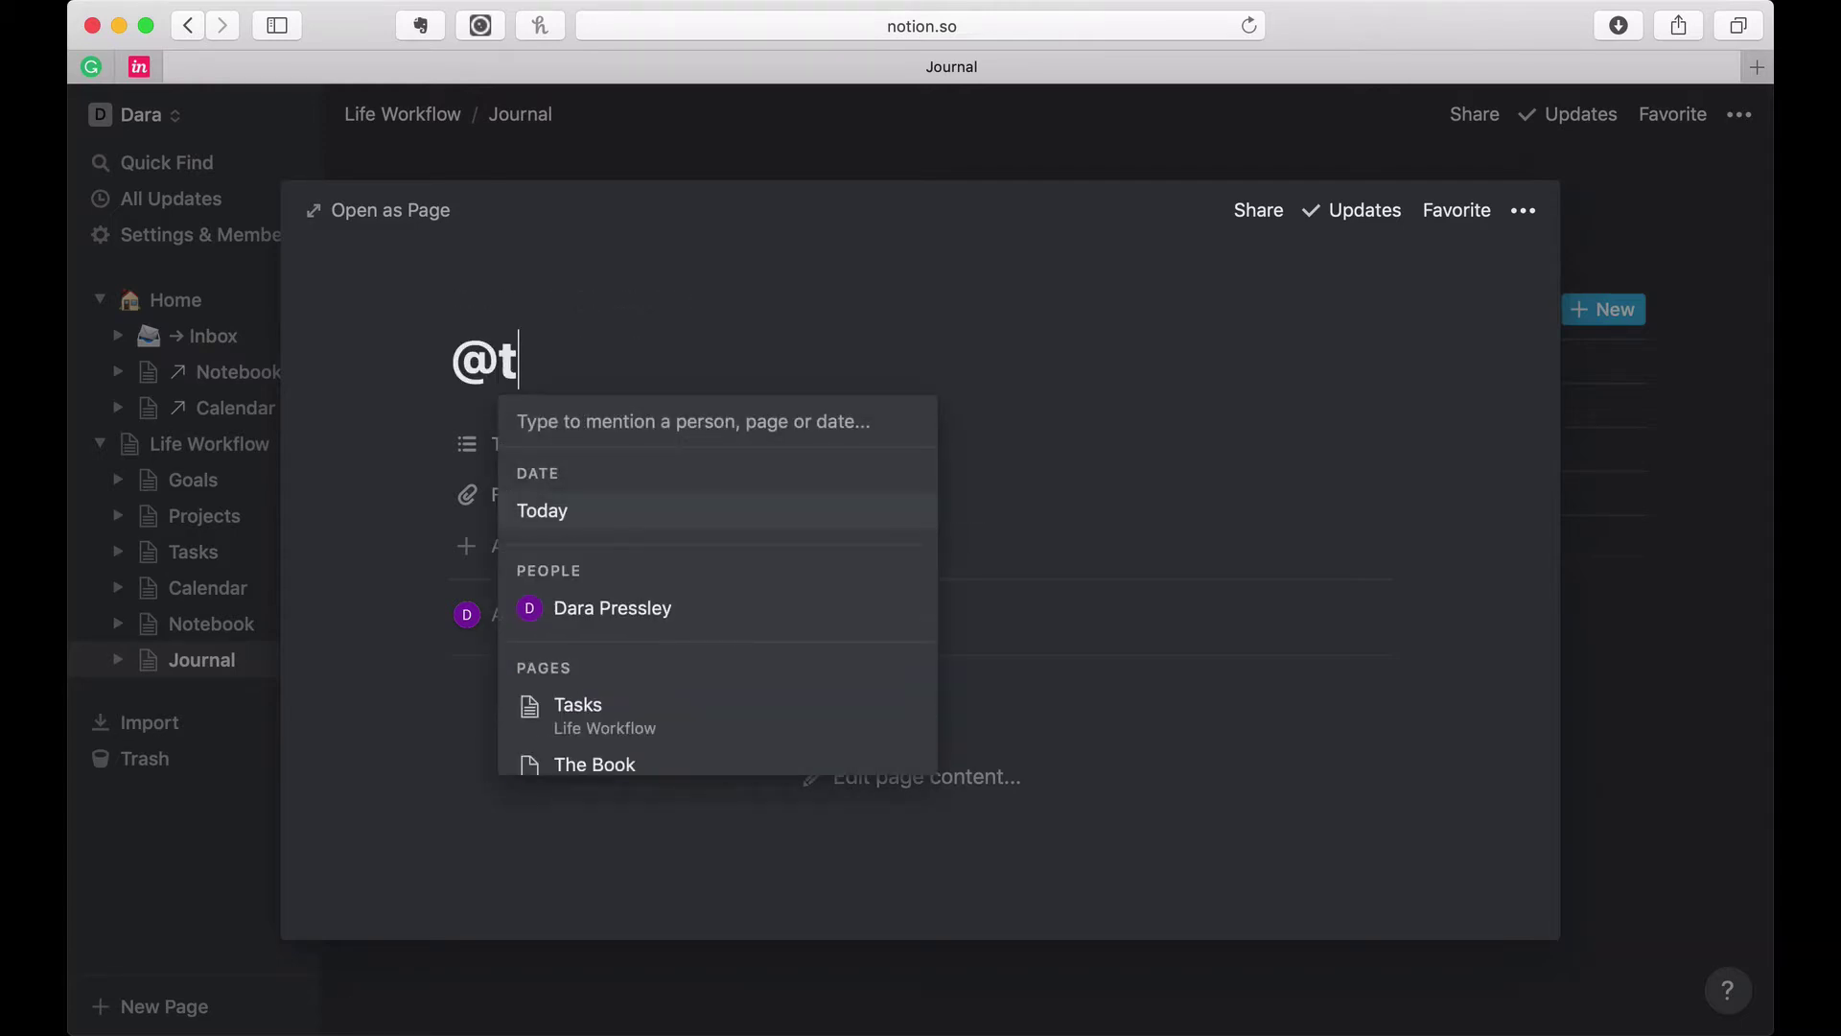
key("Return")
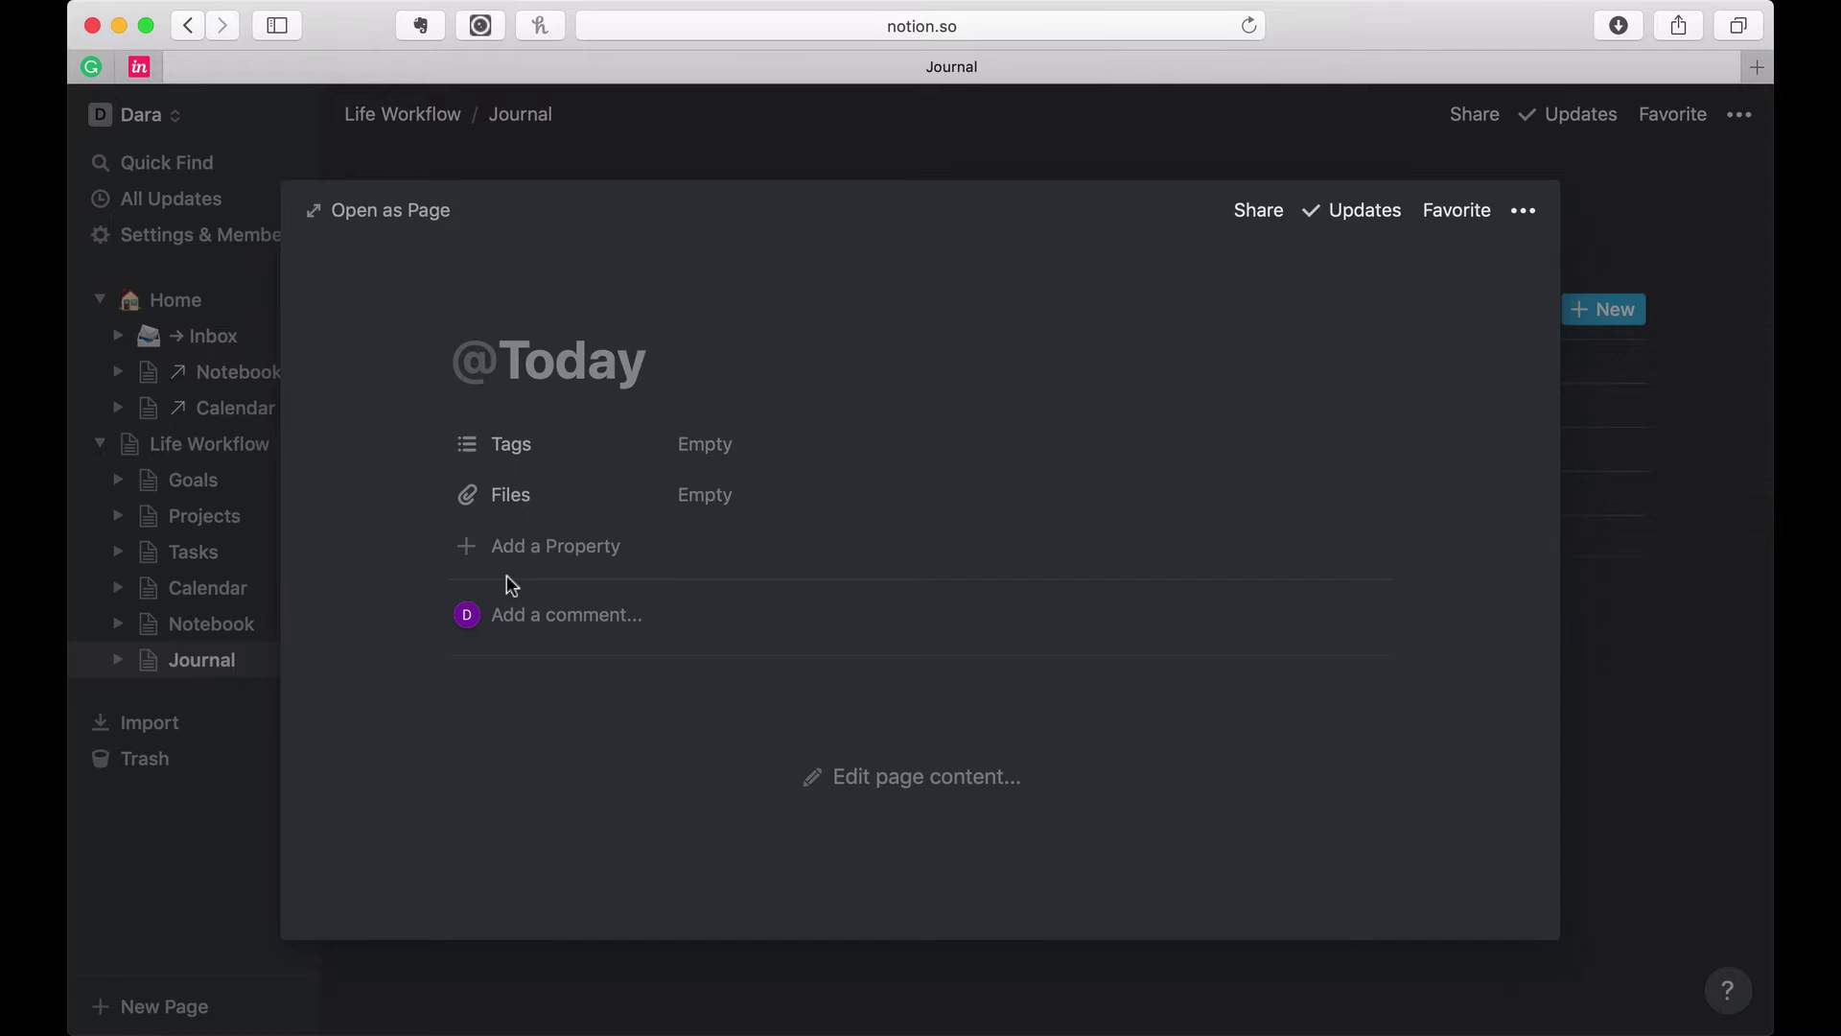
Step: Rename the Tags property to Day Worked and change its type to Date
left_click(523, 456)
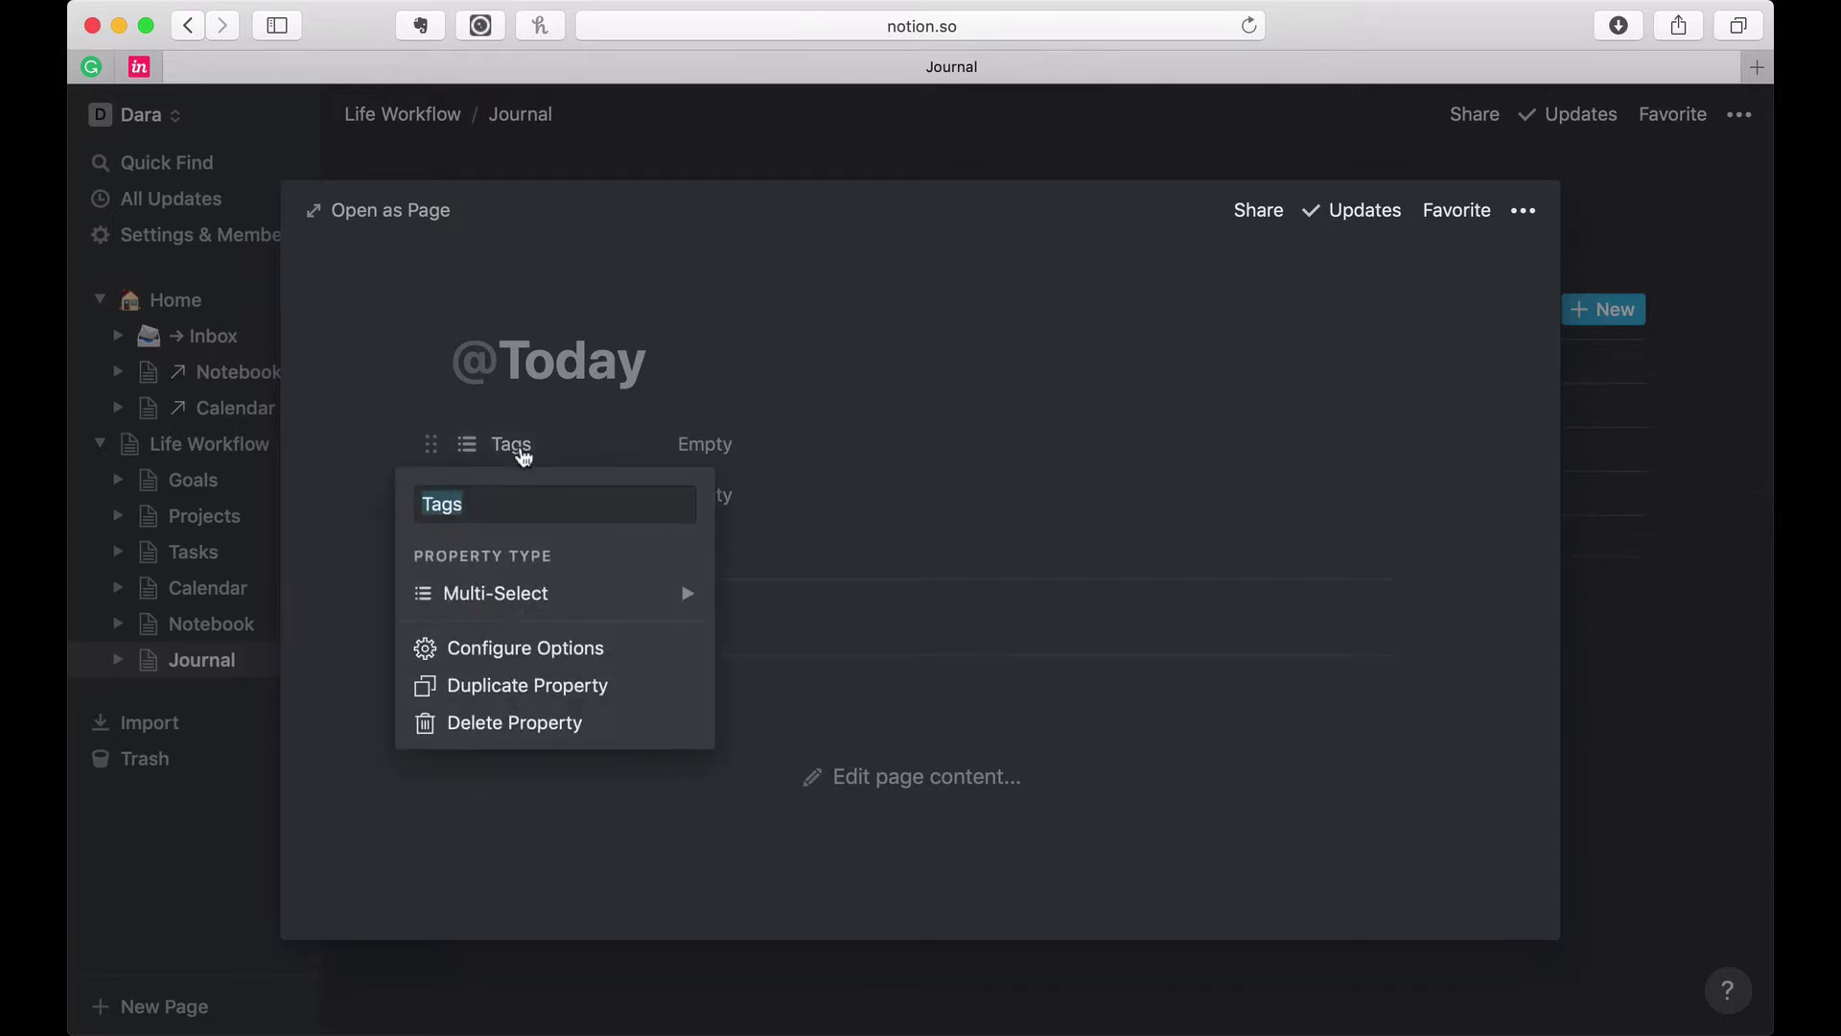
type("Day Worked")
mouse_move(503, 604)
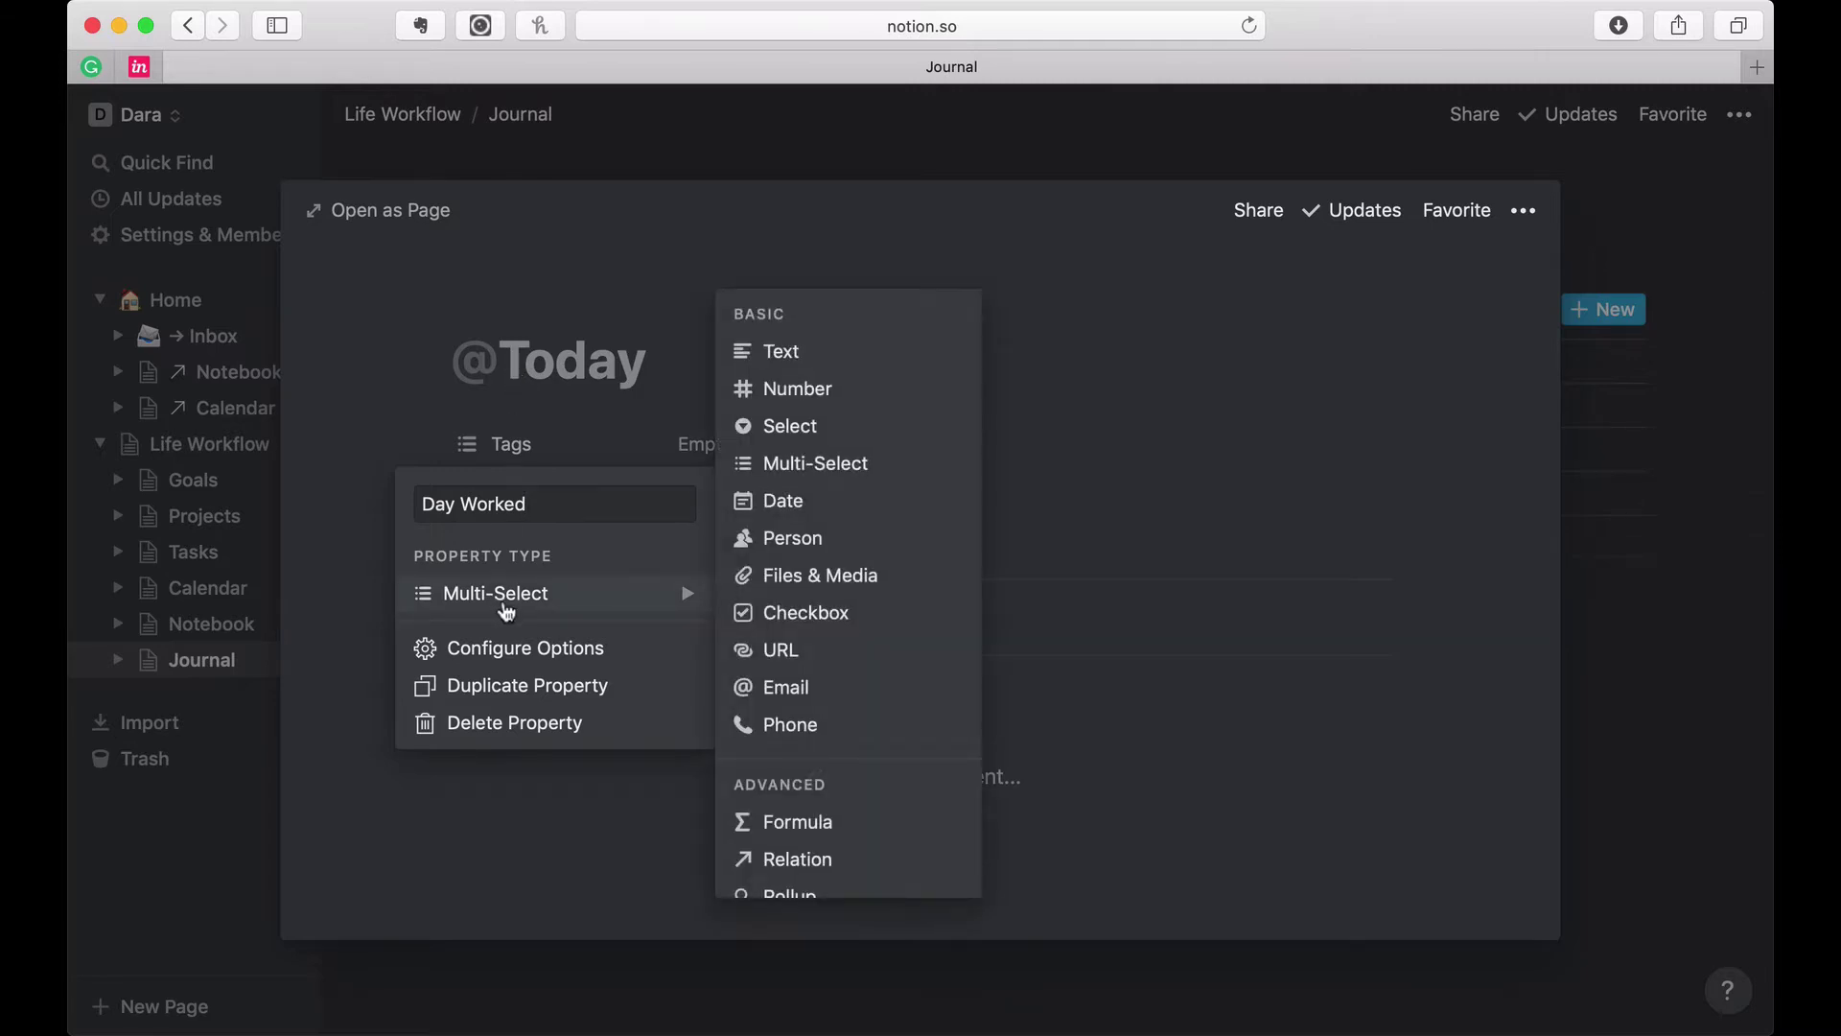
left_click(771, 504)
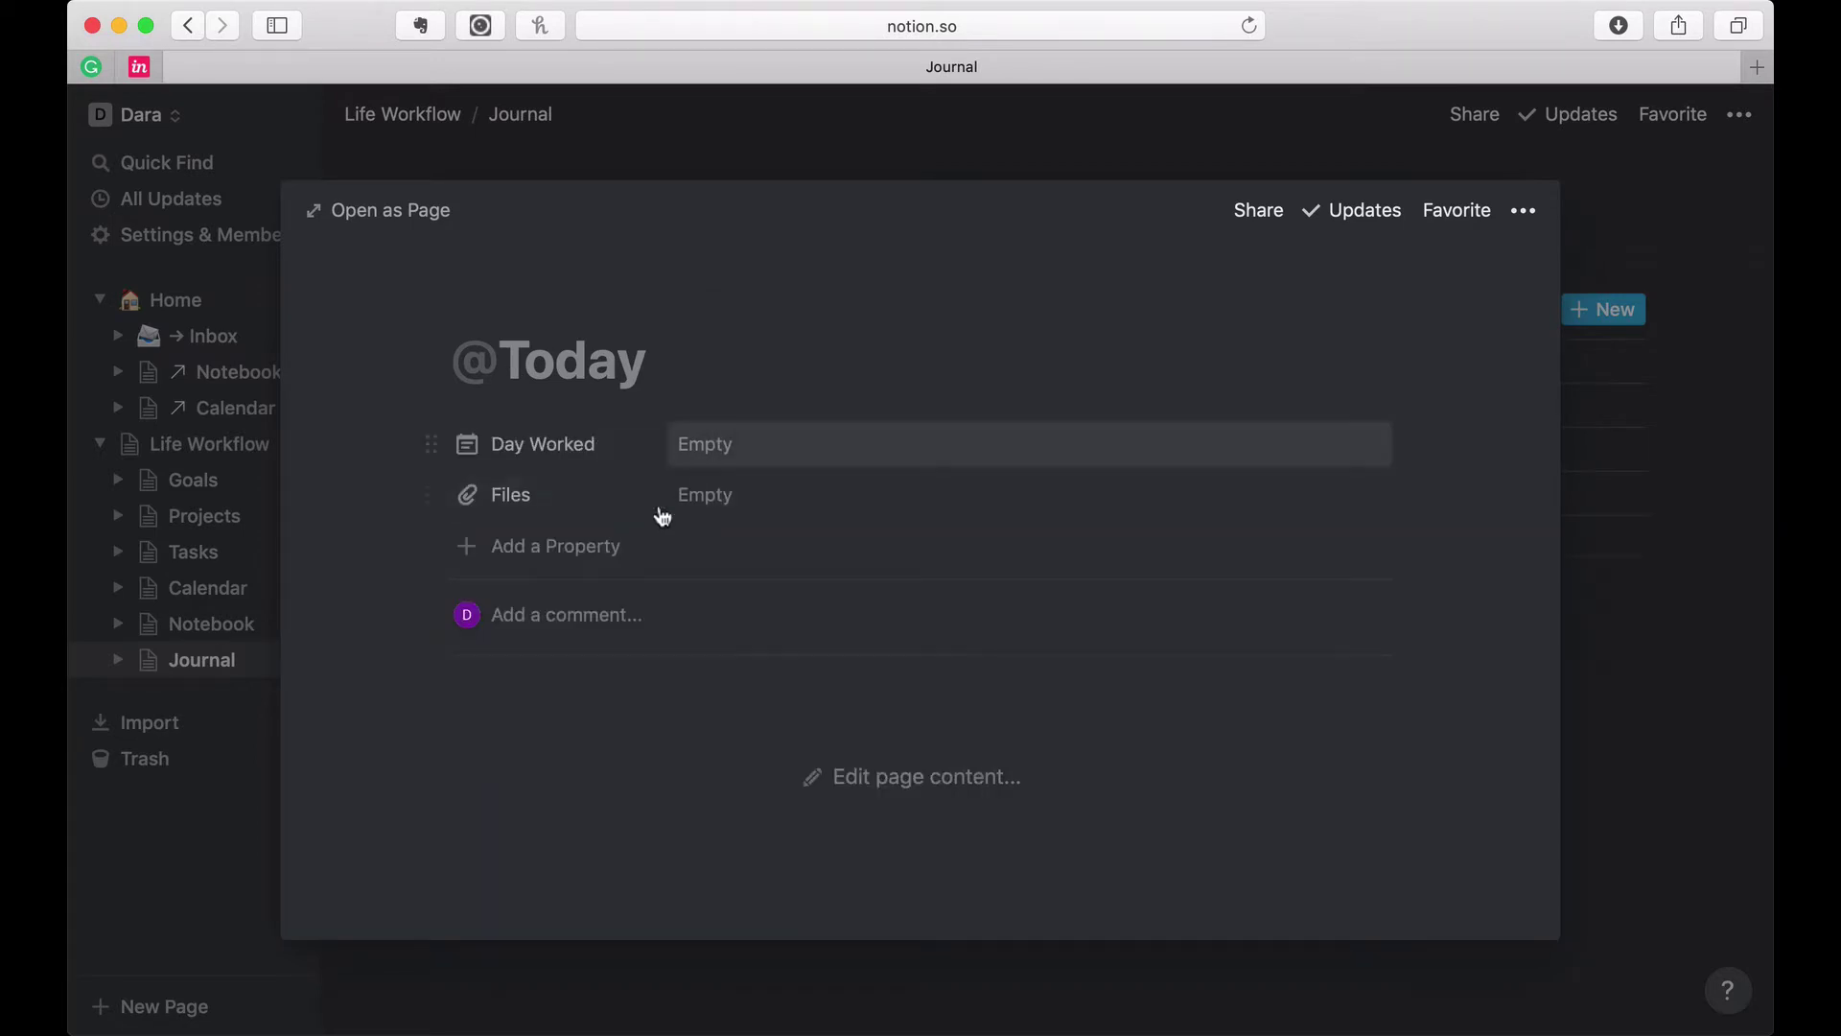
Step: Rename the Files property to Task and turn it into a relation to the Tasks database
left_click(580, 505)
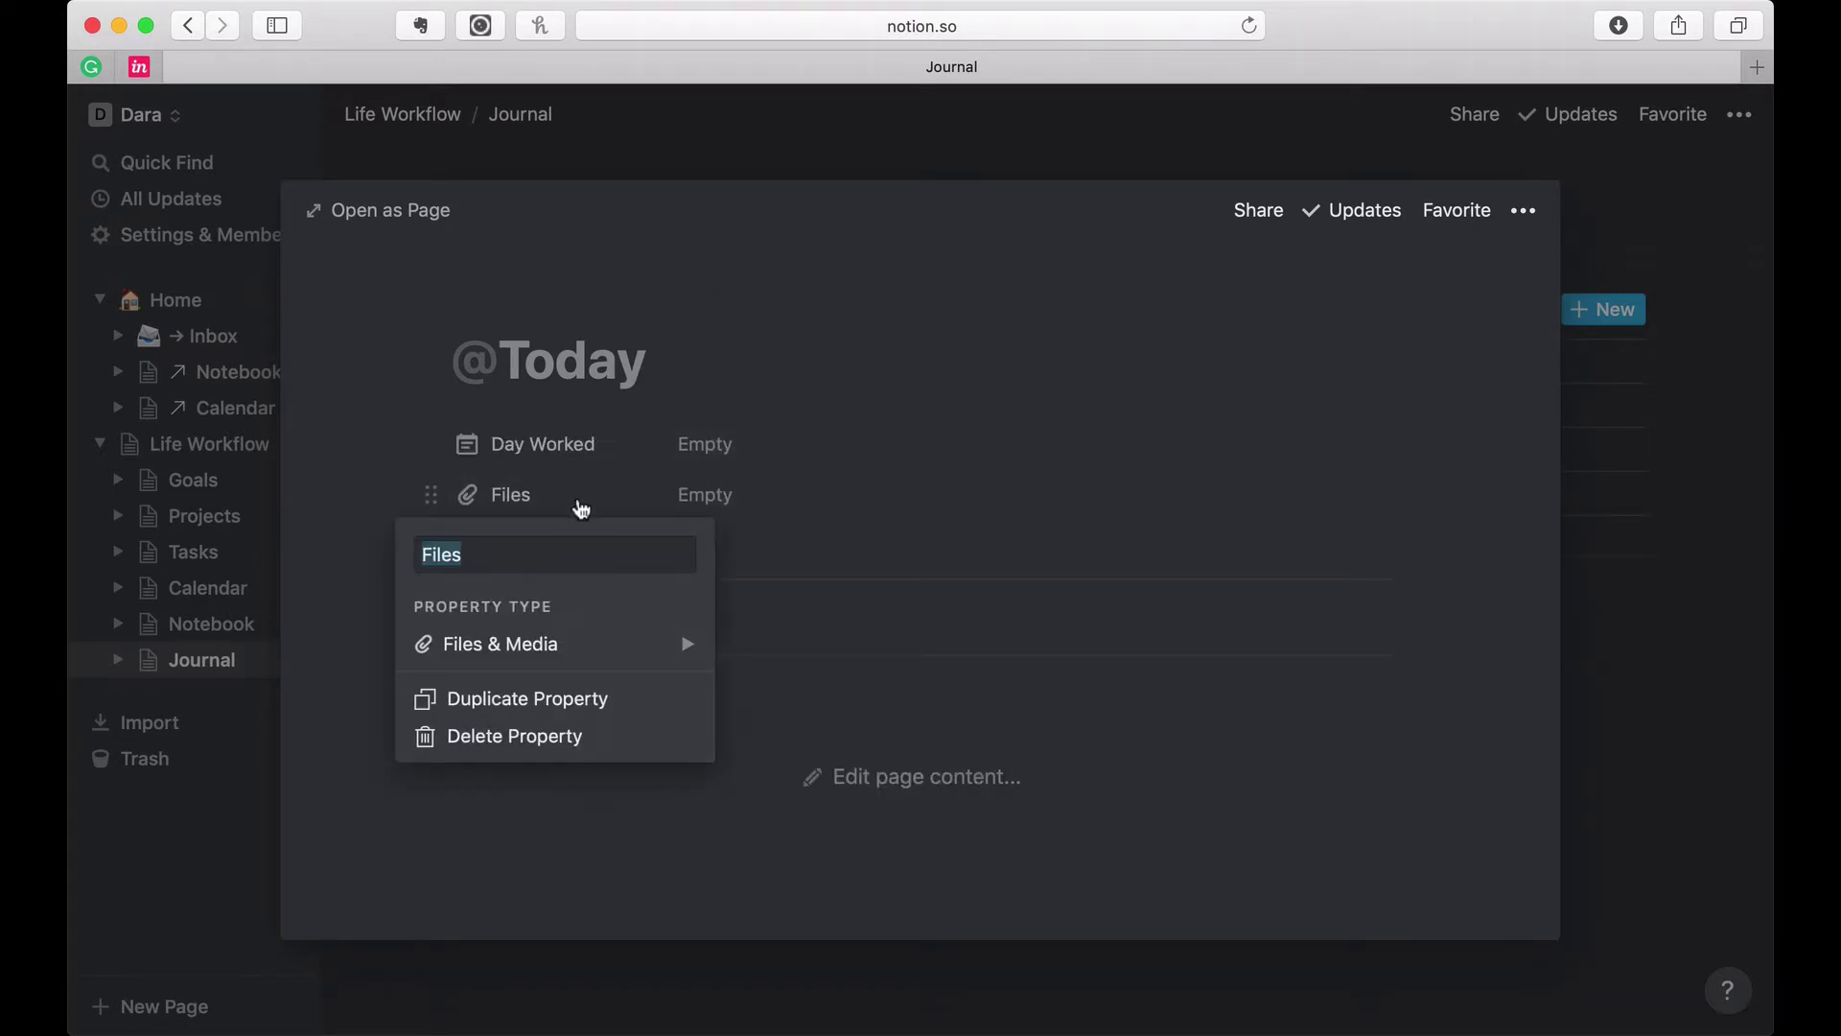
mouse_move(584, 647)
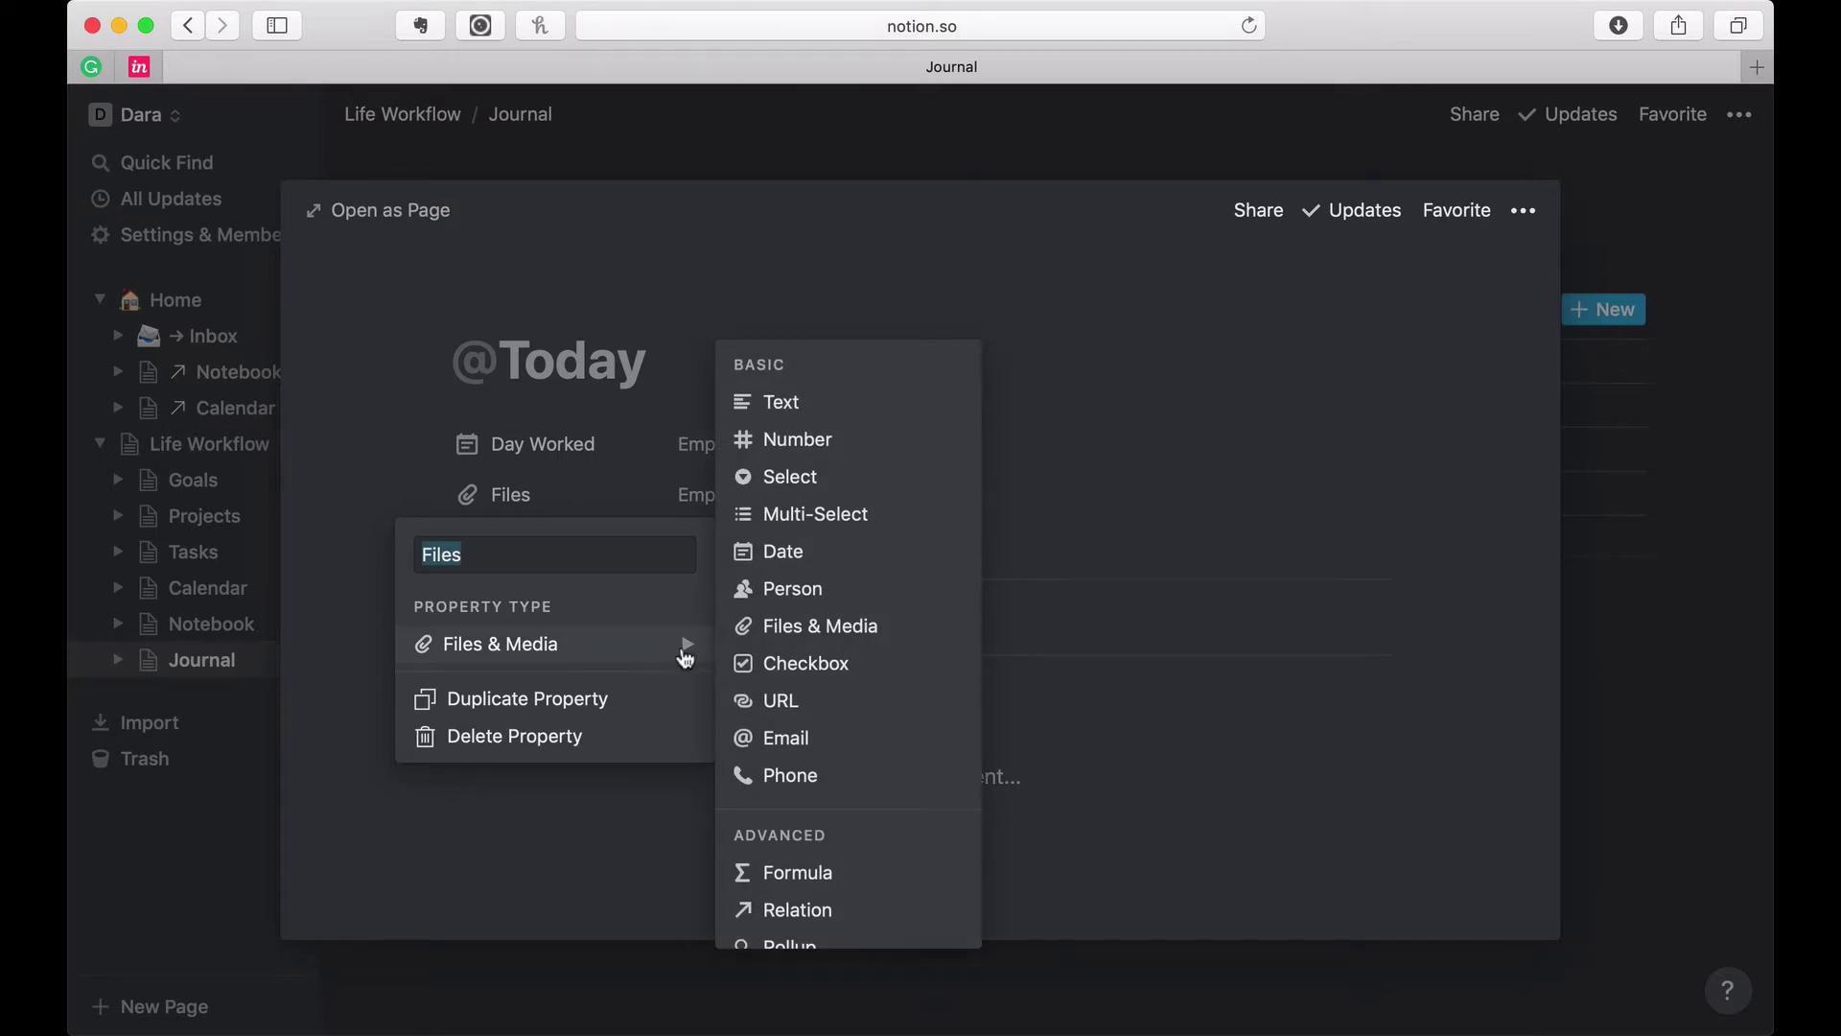
left_click(493, 553)
left_click_drag(480, 554, 376, 554)
type("Task")
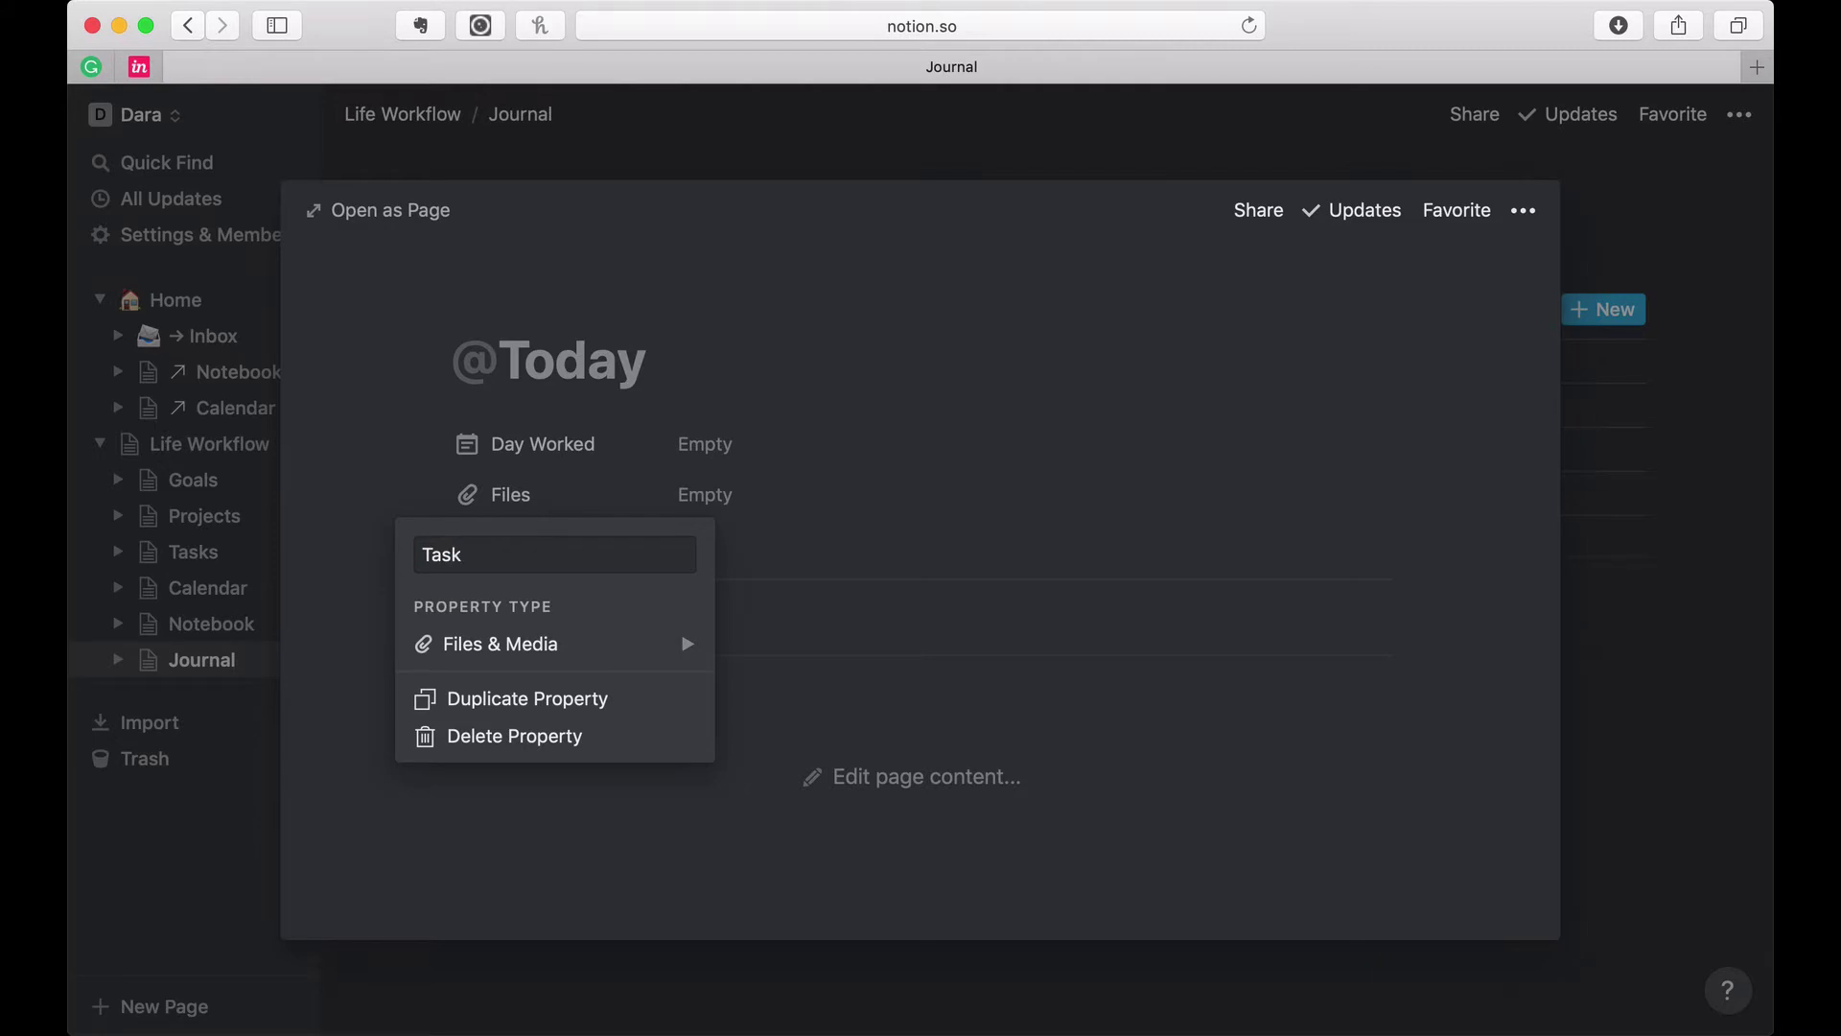
mouse_move(472, 651)
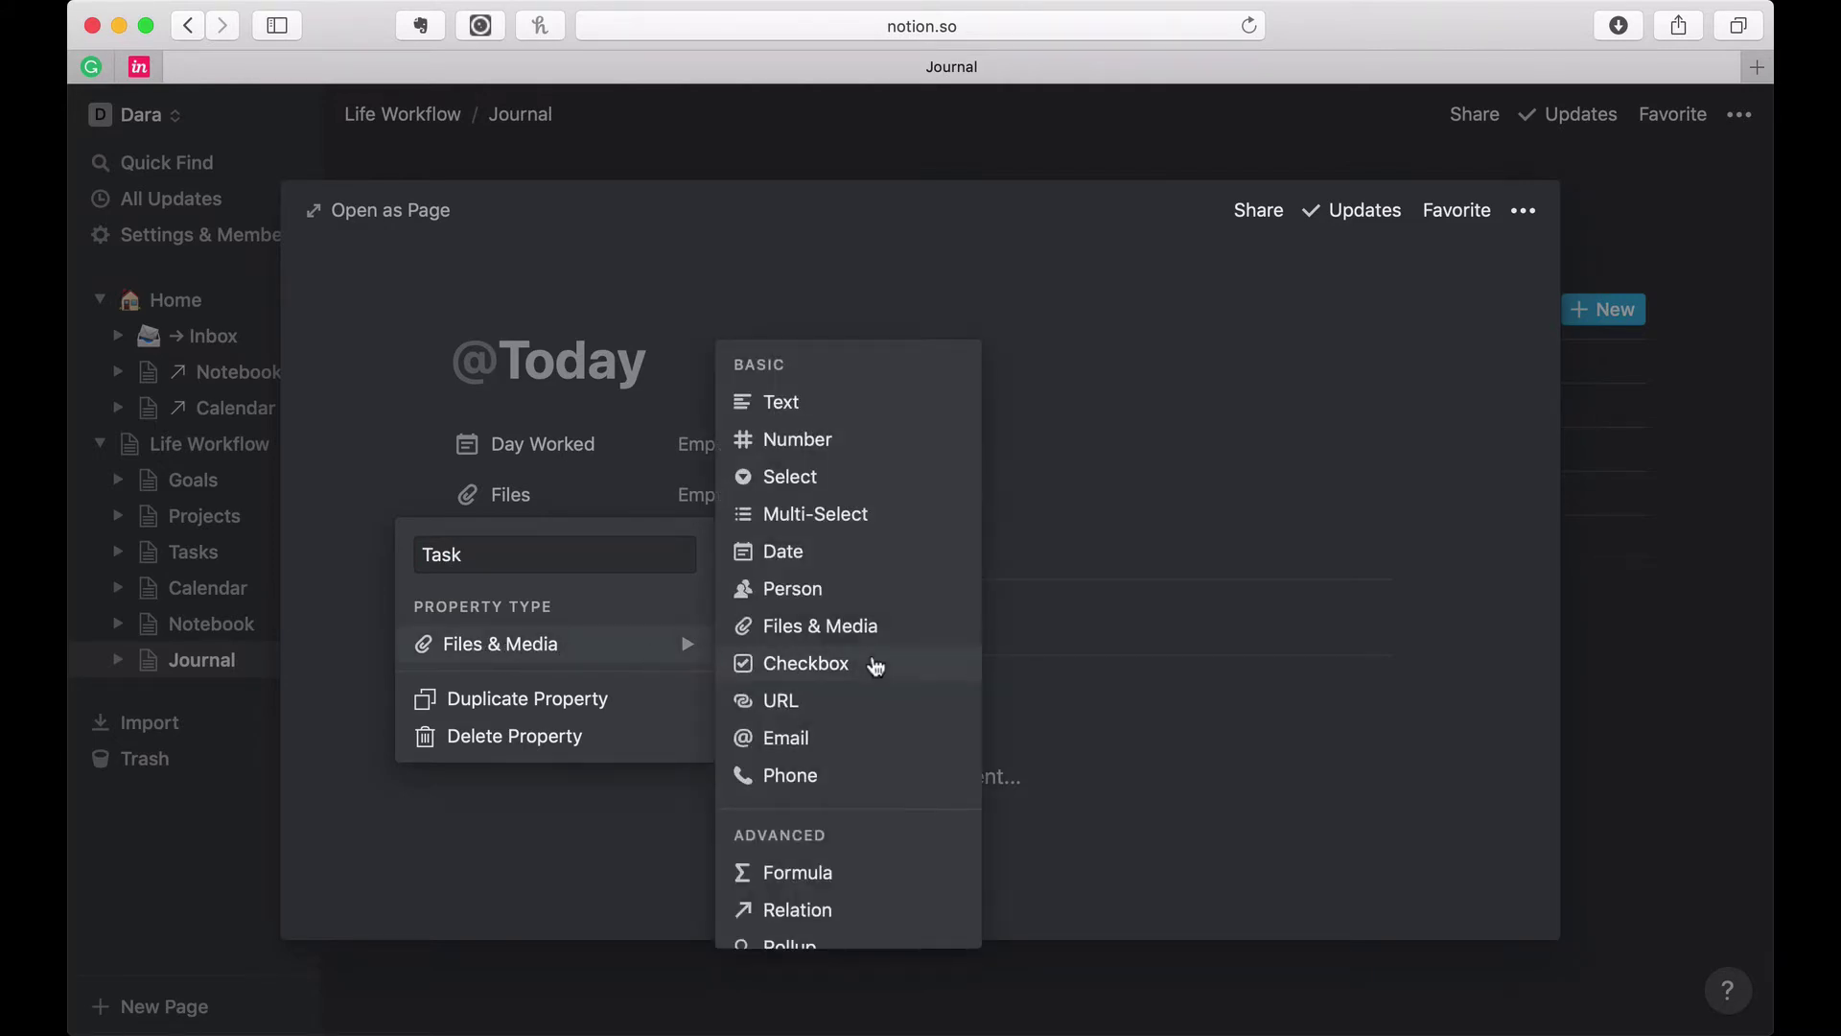
left_click(810, 909)
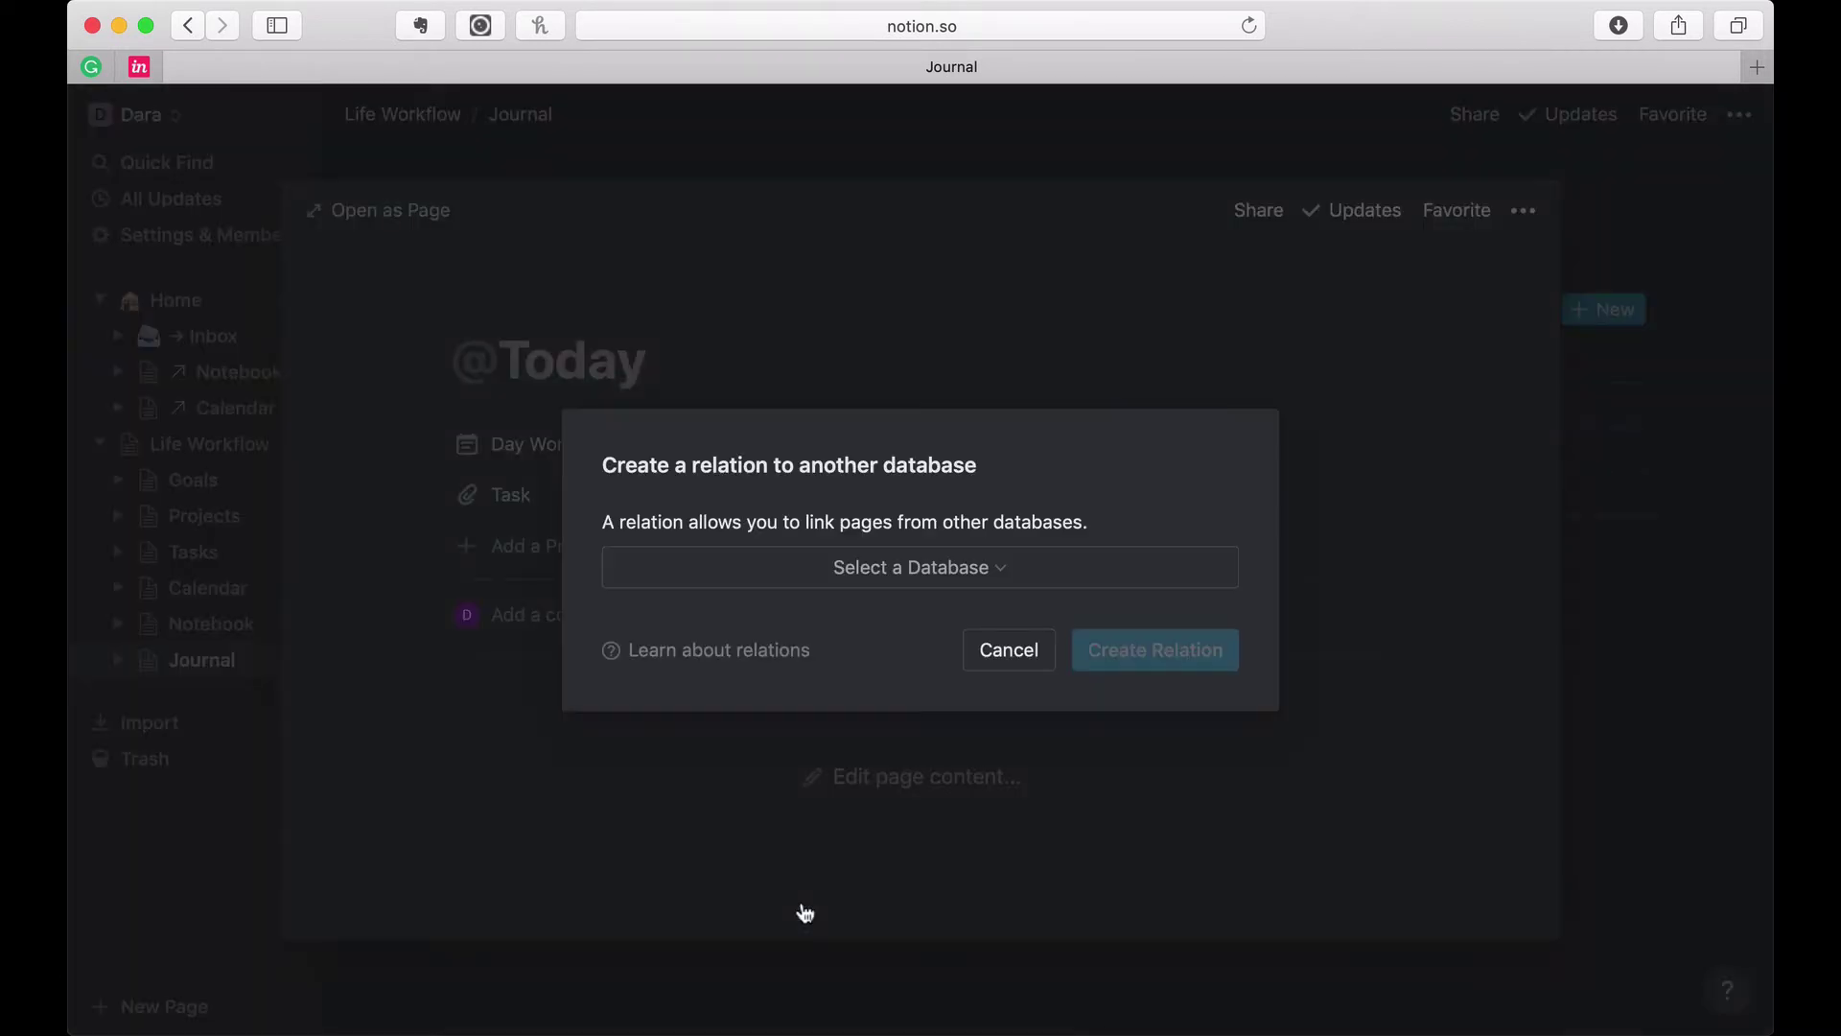
left_click(874, 569)
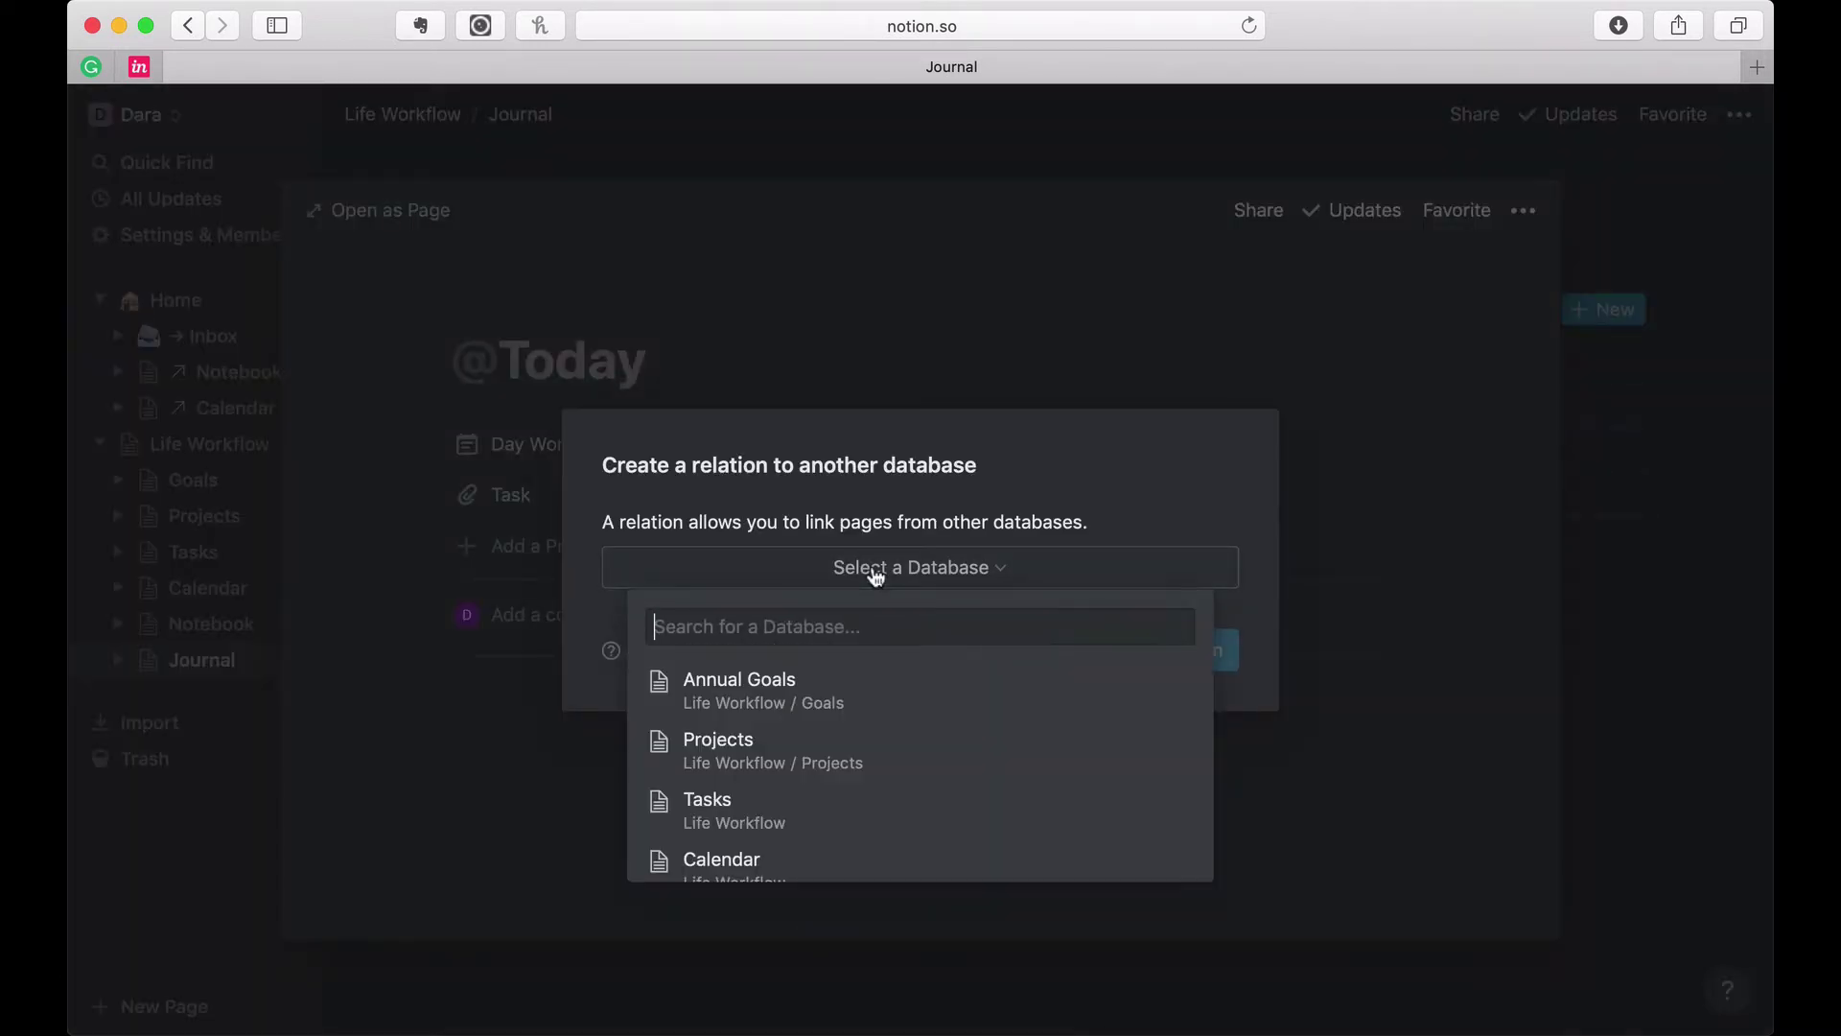
left_click(792, 817)
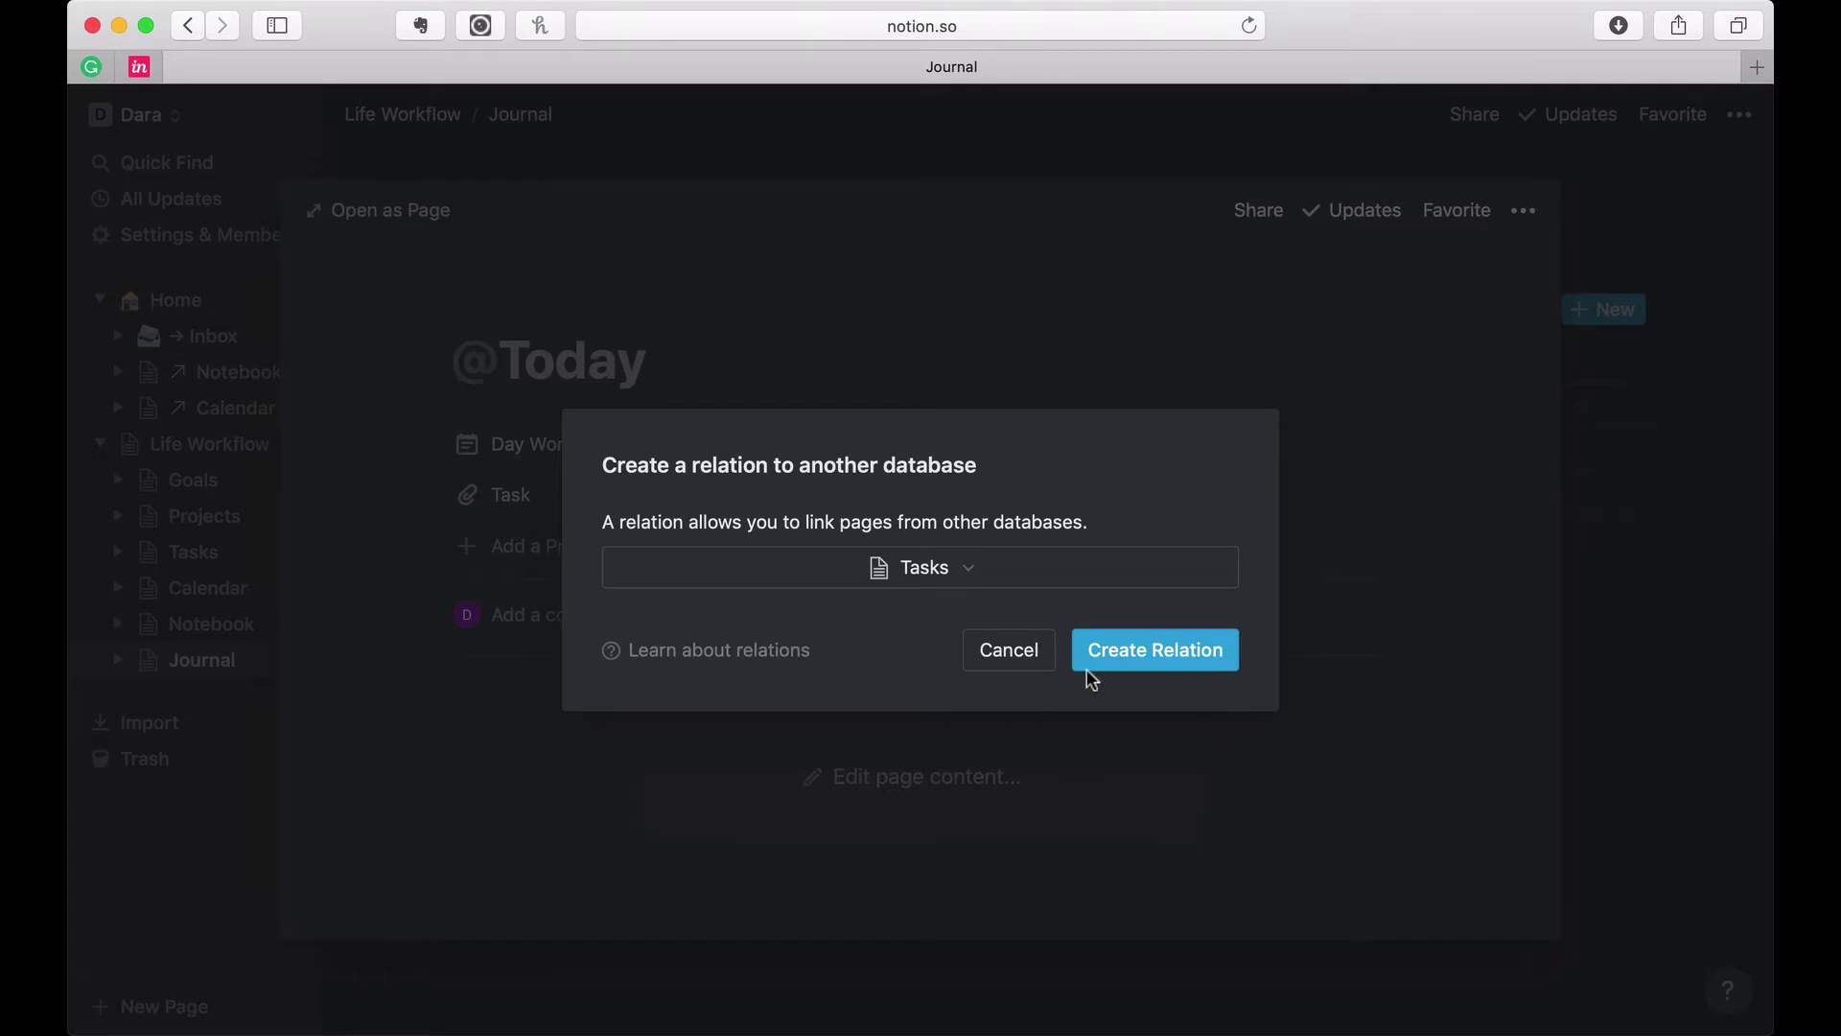
left_click(1118, 659)
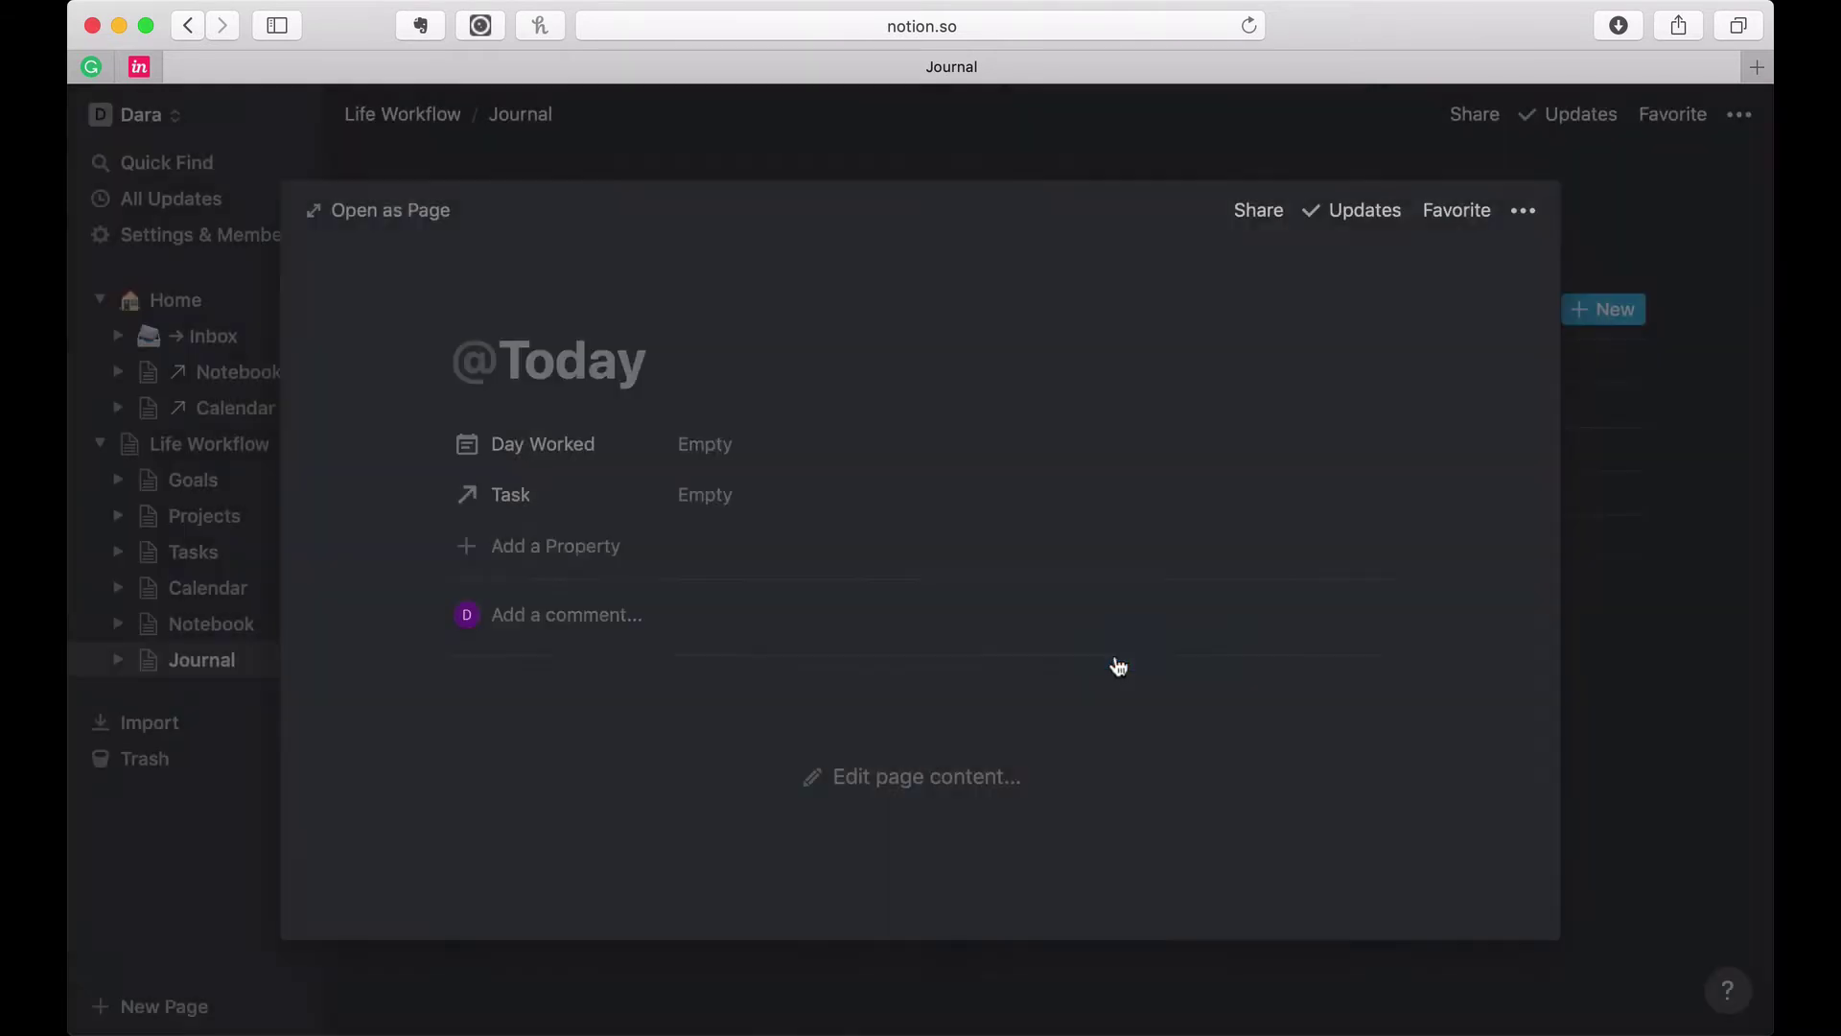
Step: Add a property named Notebook as a relation to the Notebook database
left_click(527, 547)
type("Not")
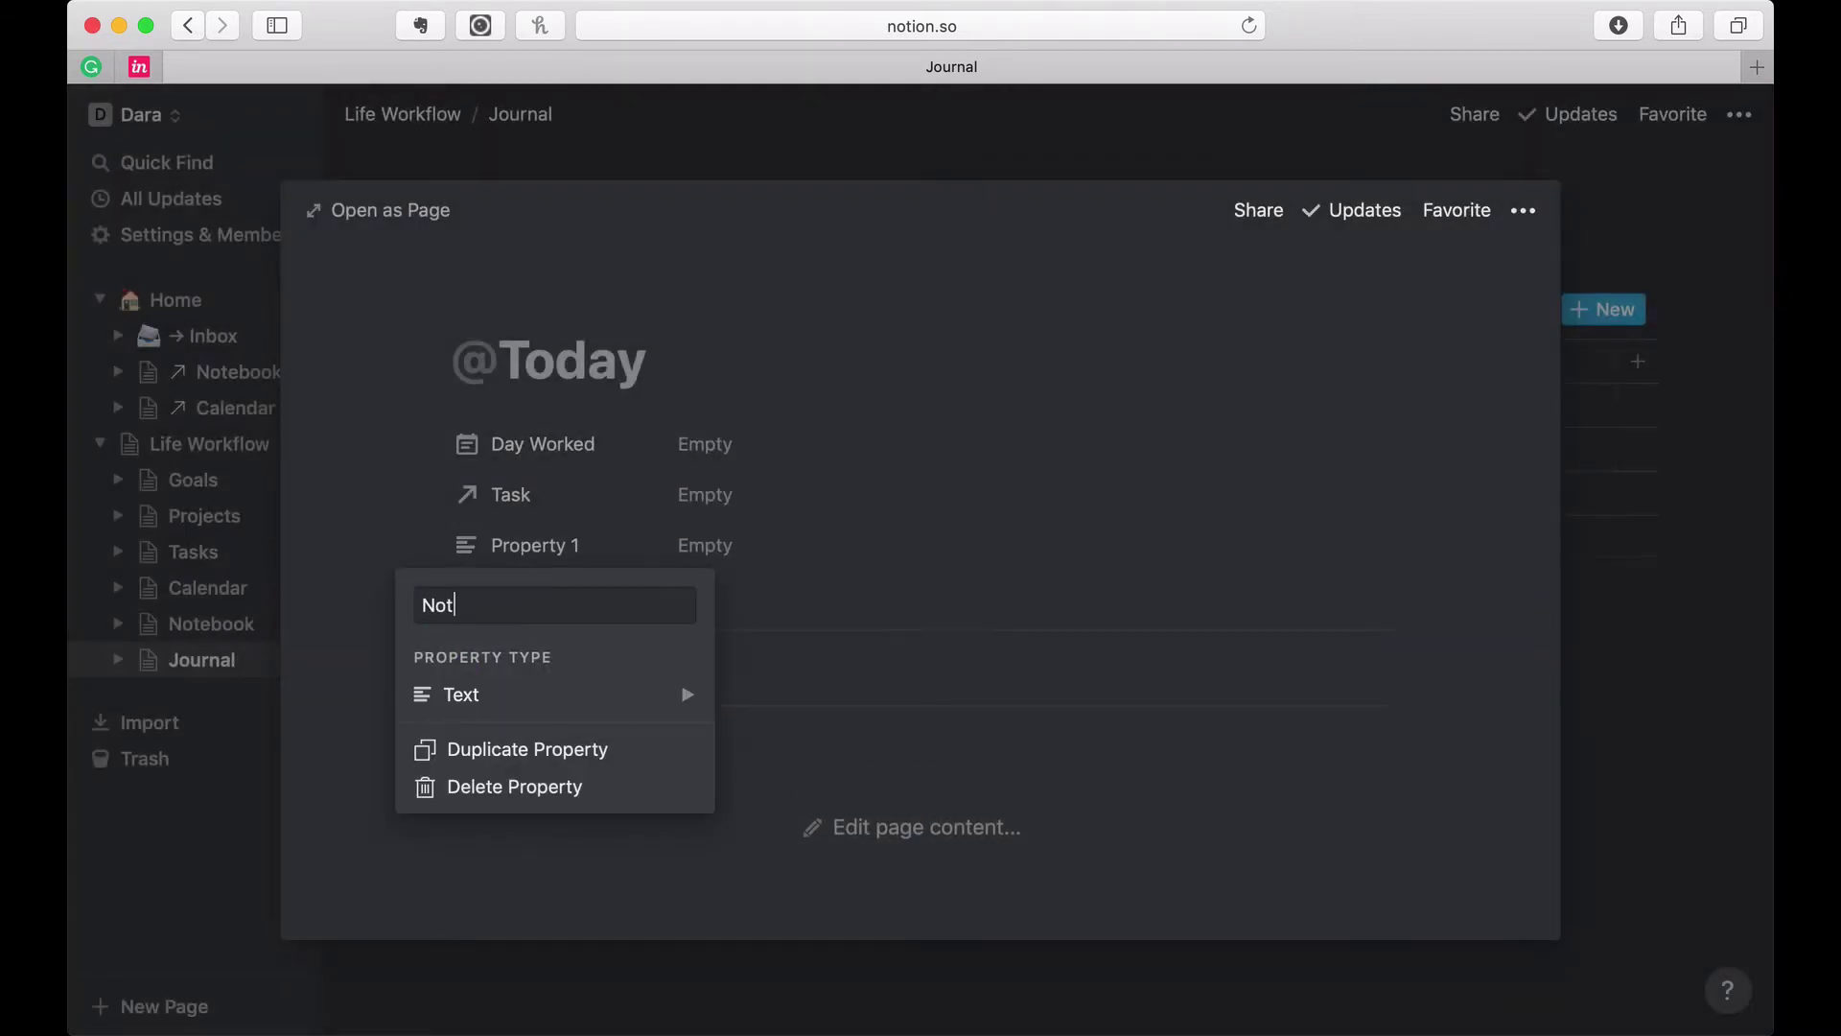
type("ebook")
left_click(552, 695)
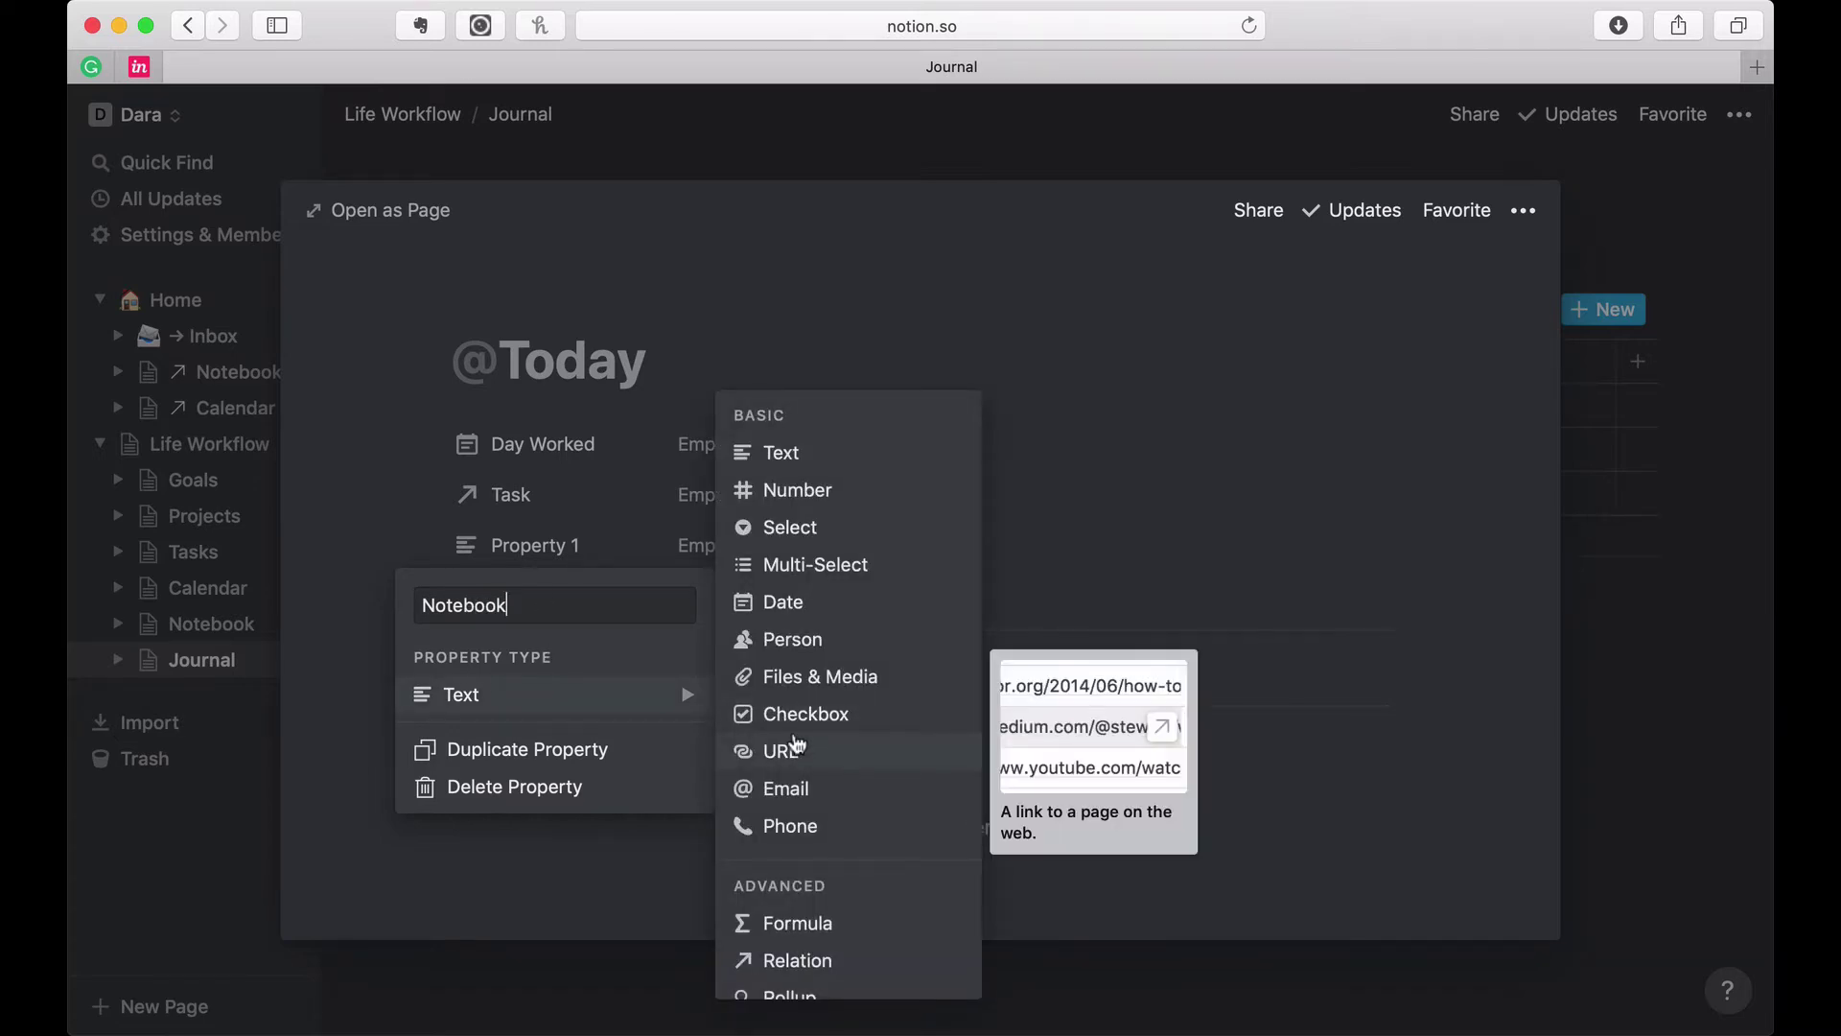
scroll(796, 752, "down", 3)
left_click(785, 863)
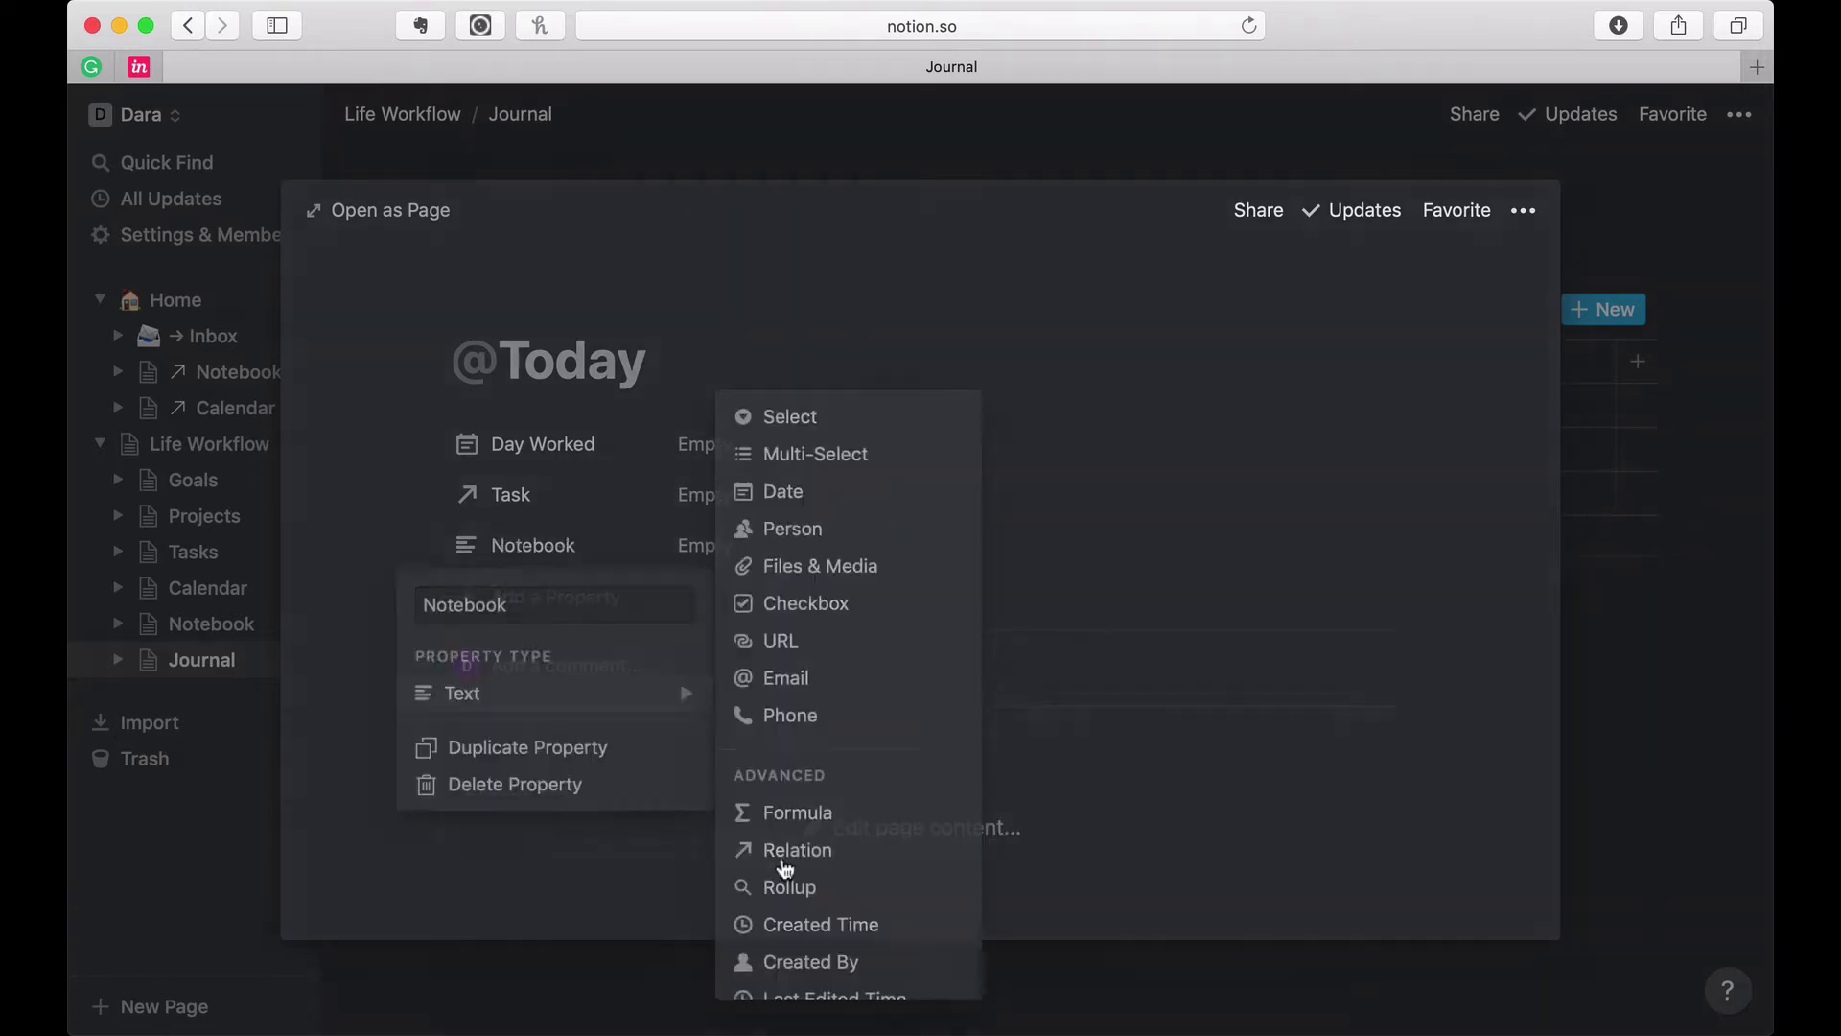
left_click(849, 569)
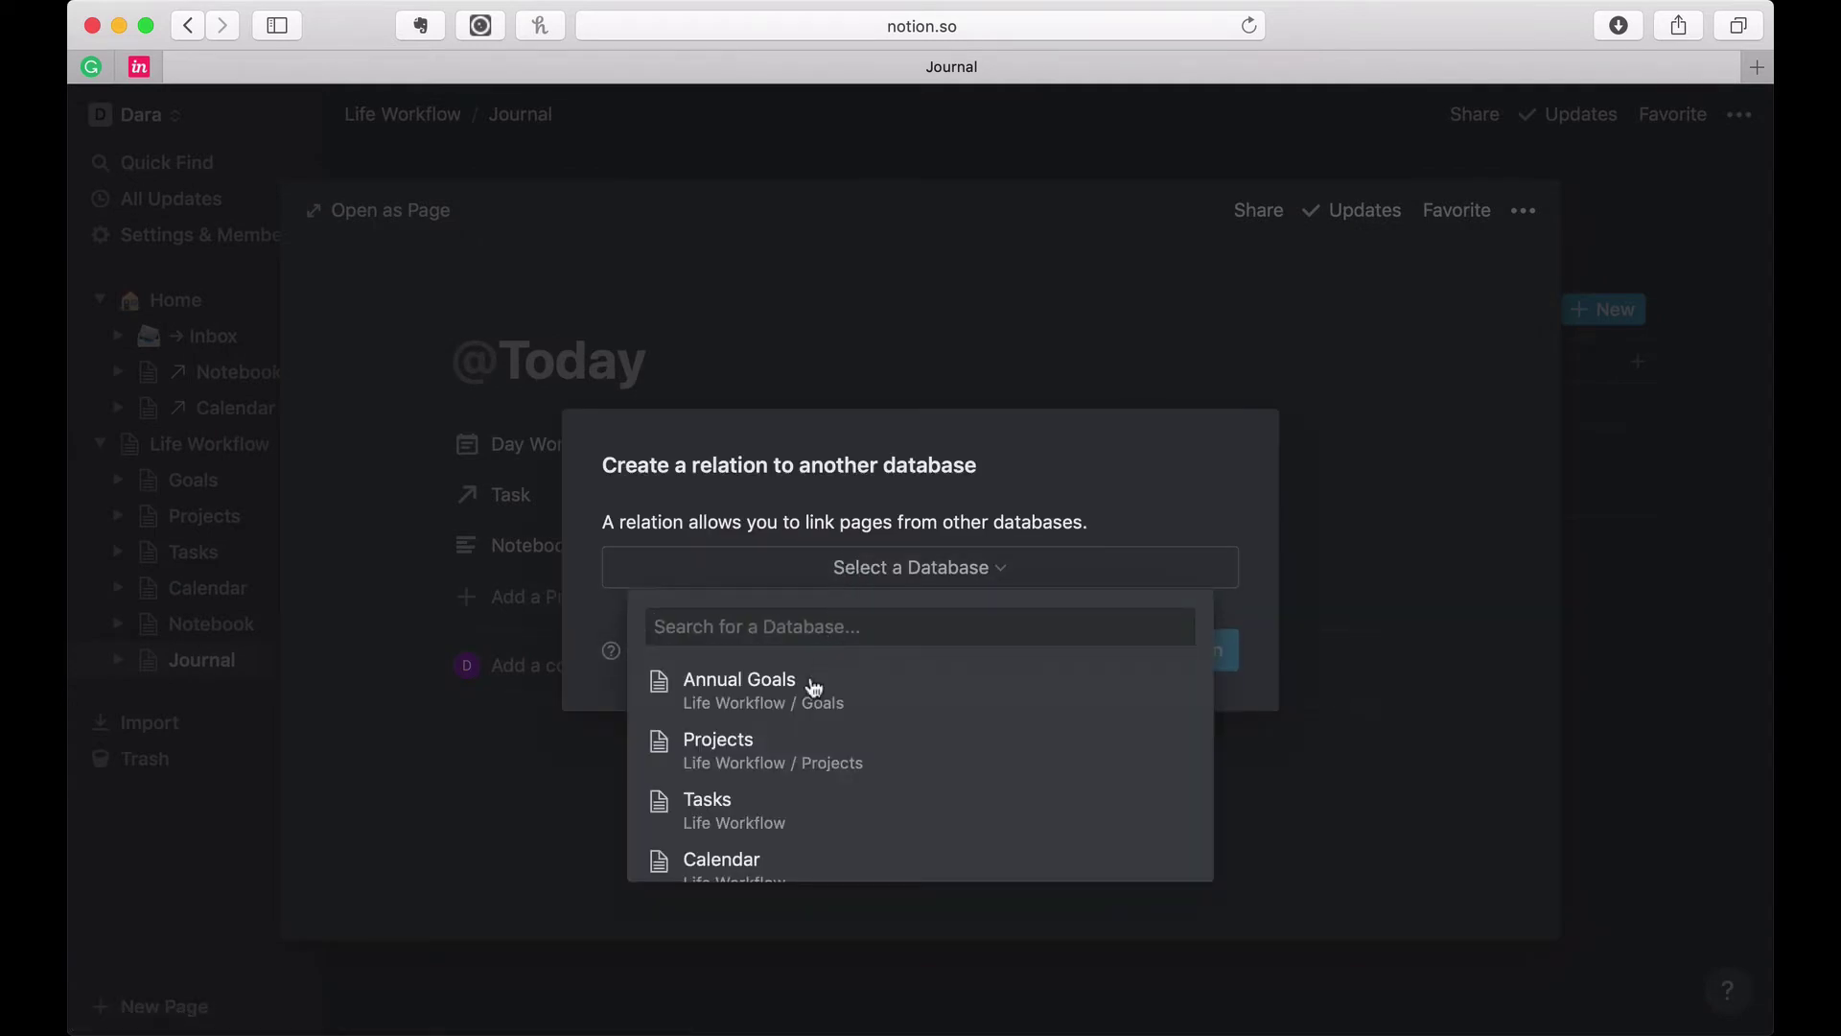
scroll(767, 811, "down", 2)
left_click(765, 792)
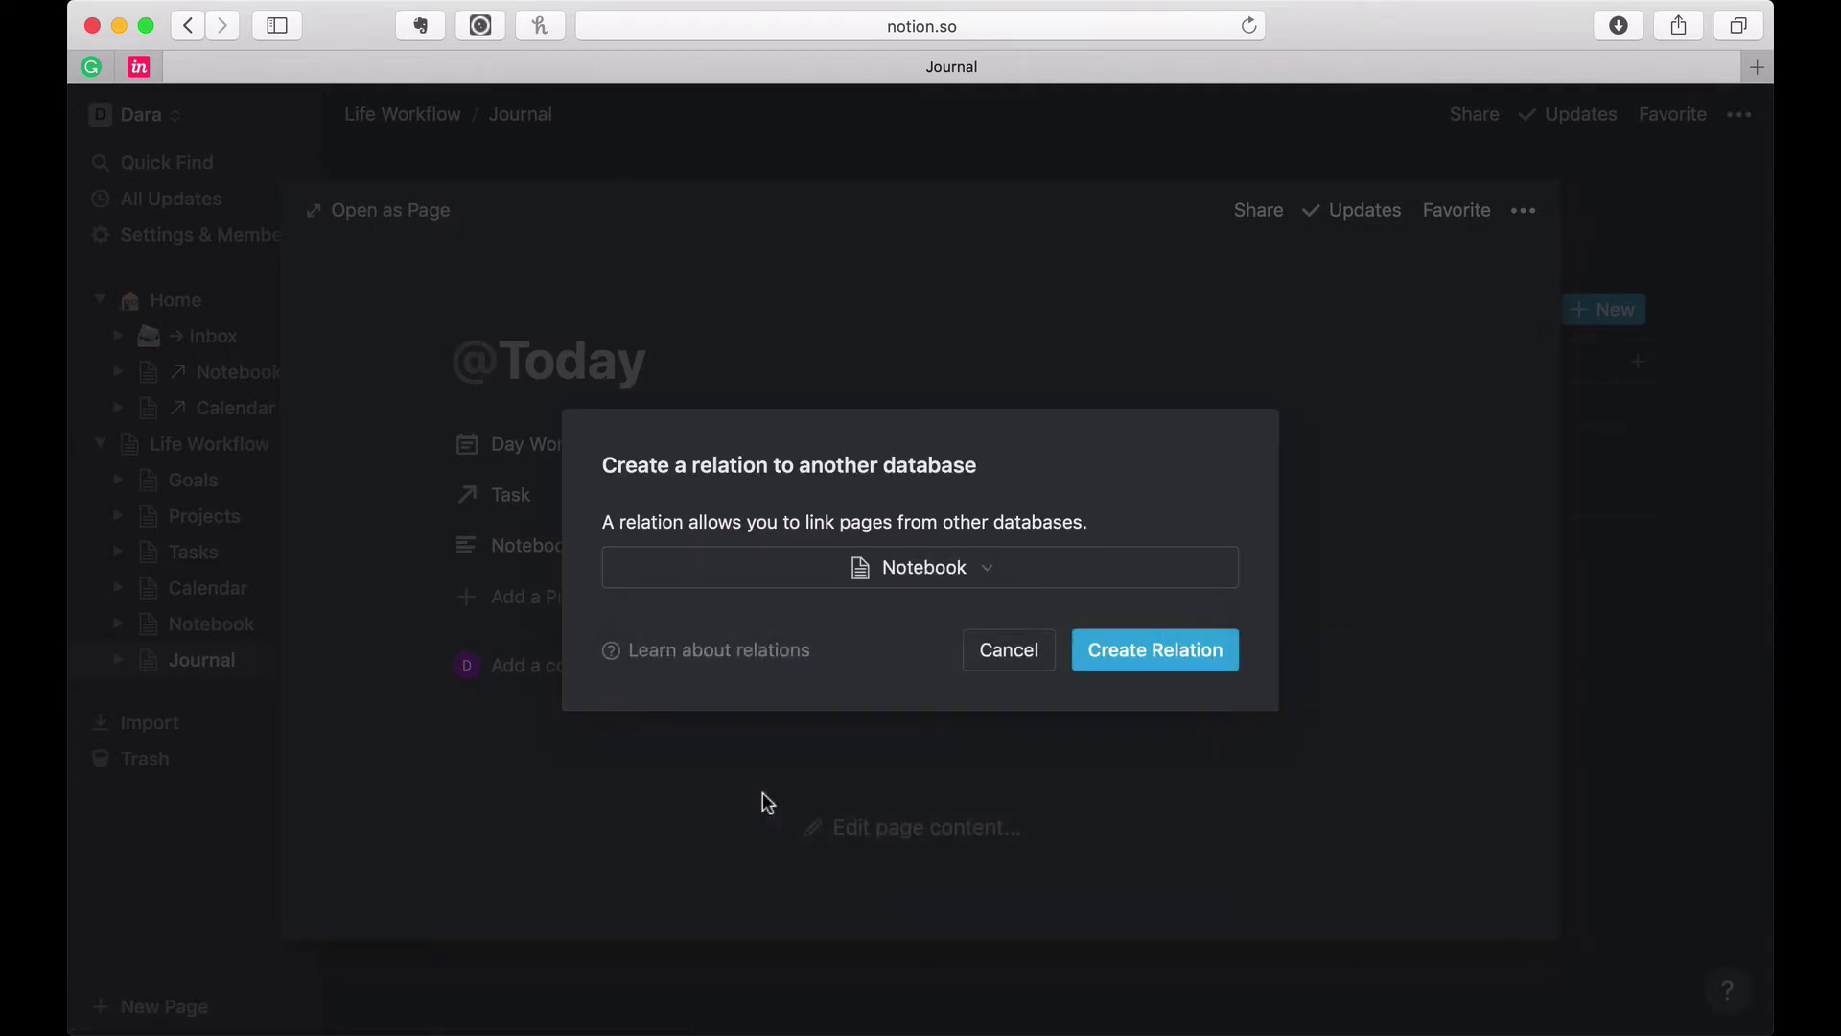
left_click(1151, 663)
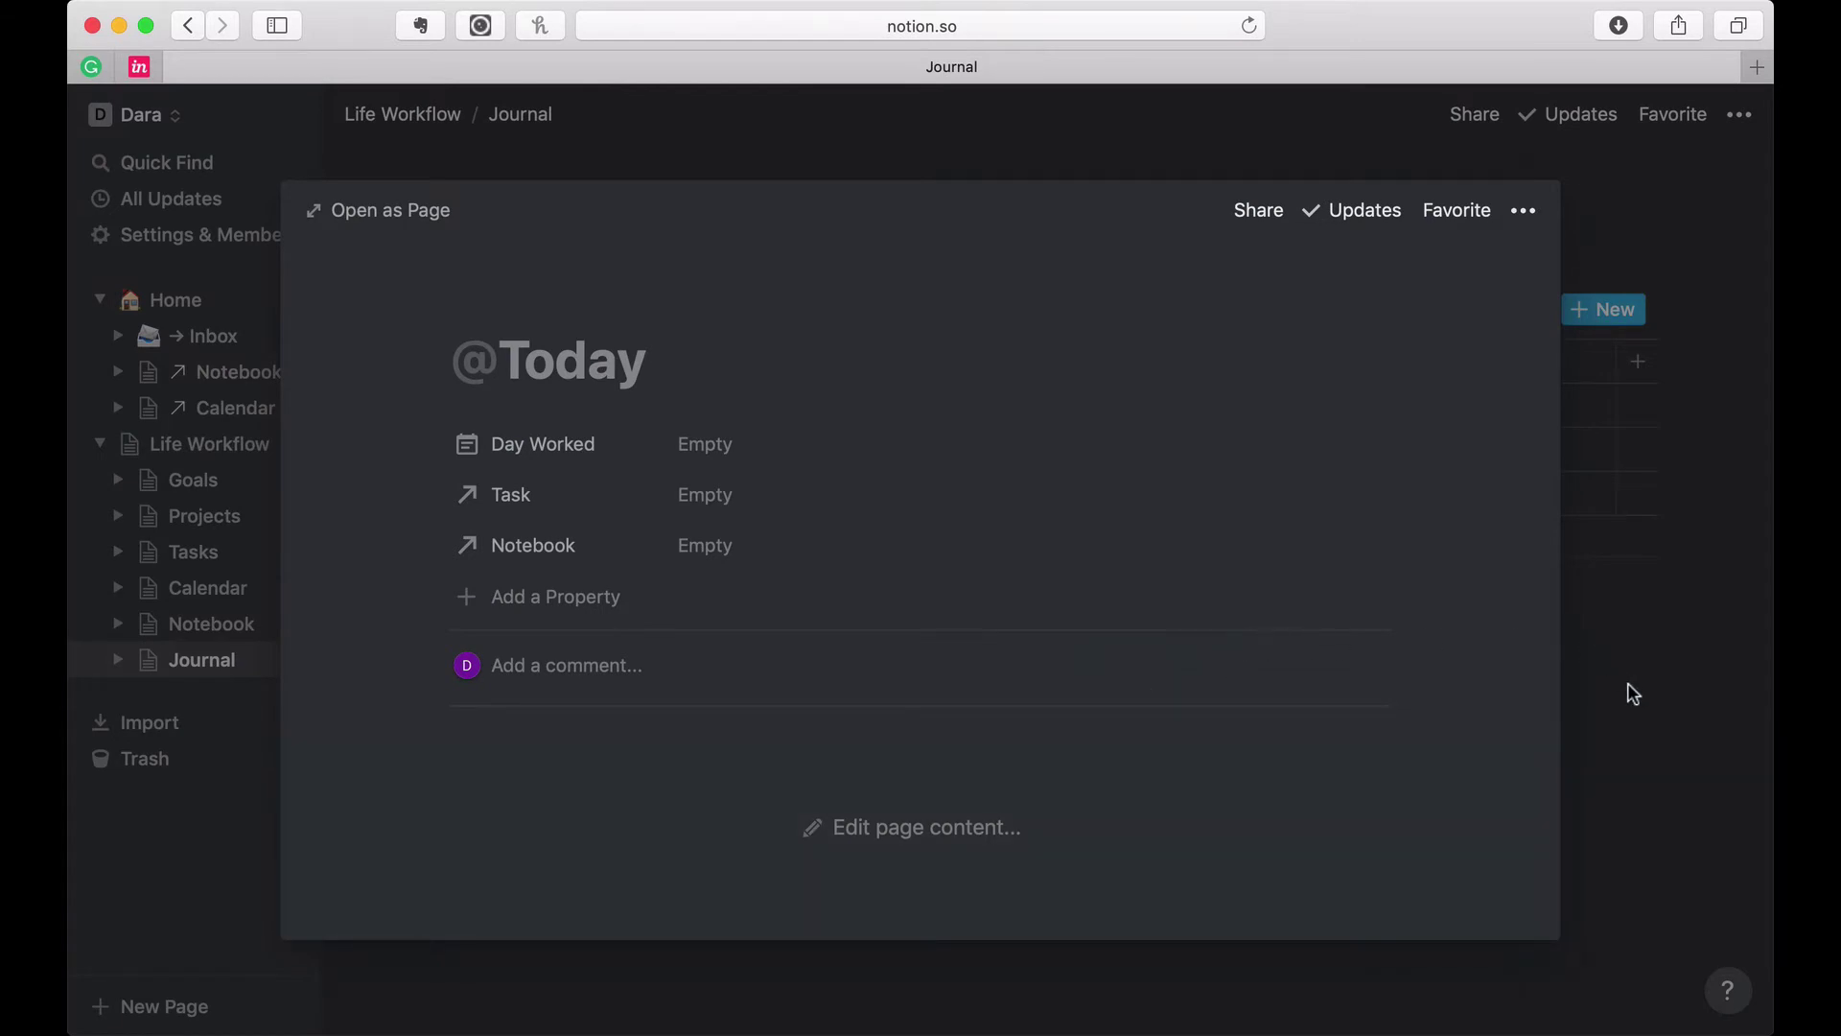
left_click(1635, 695)
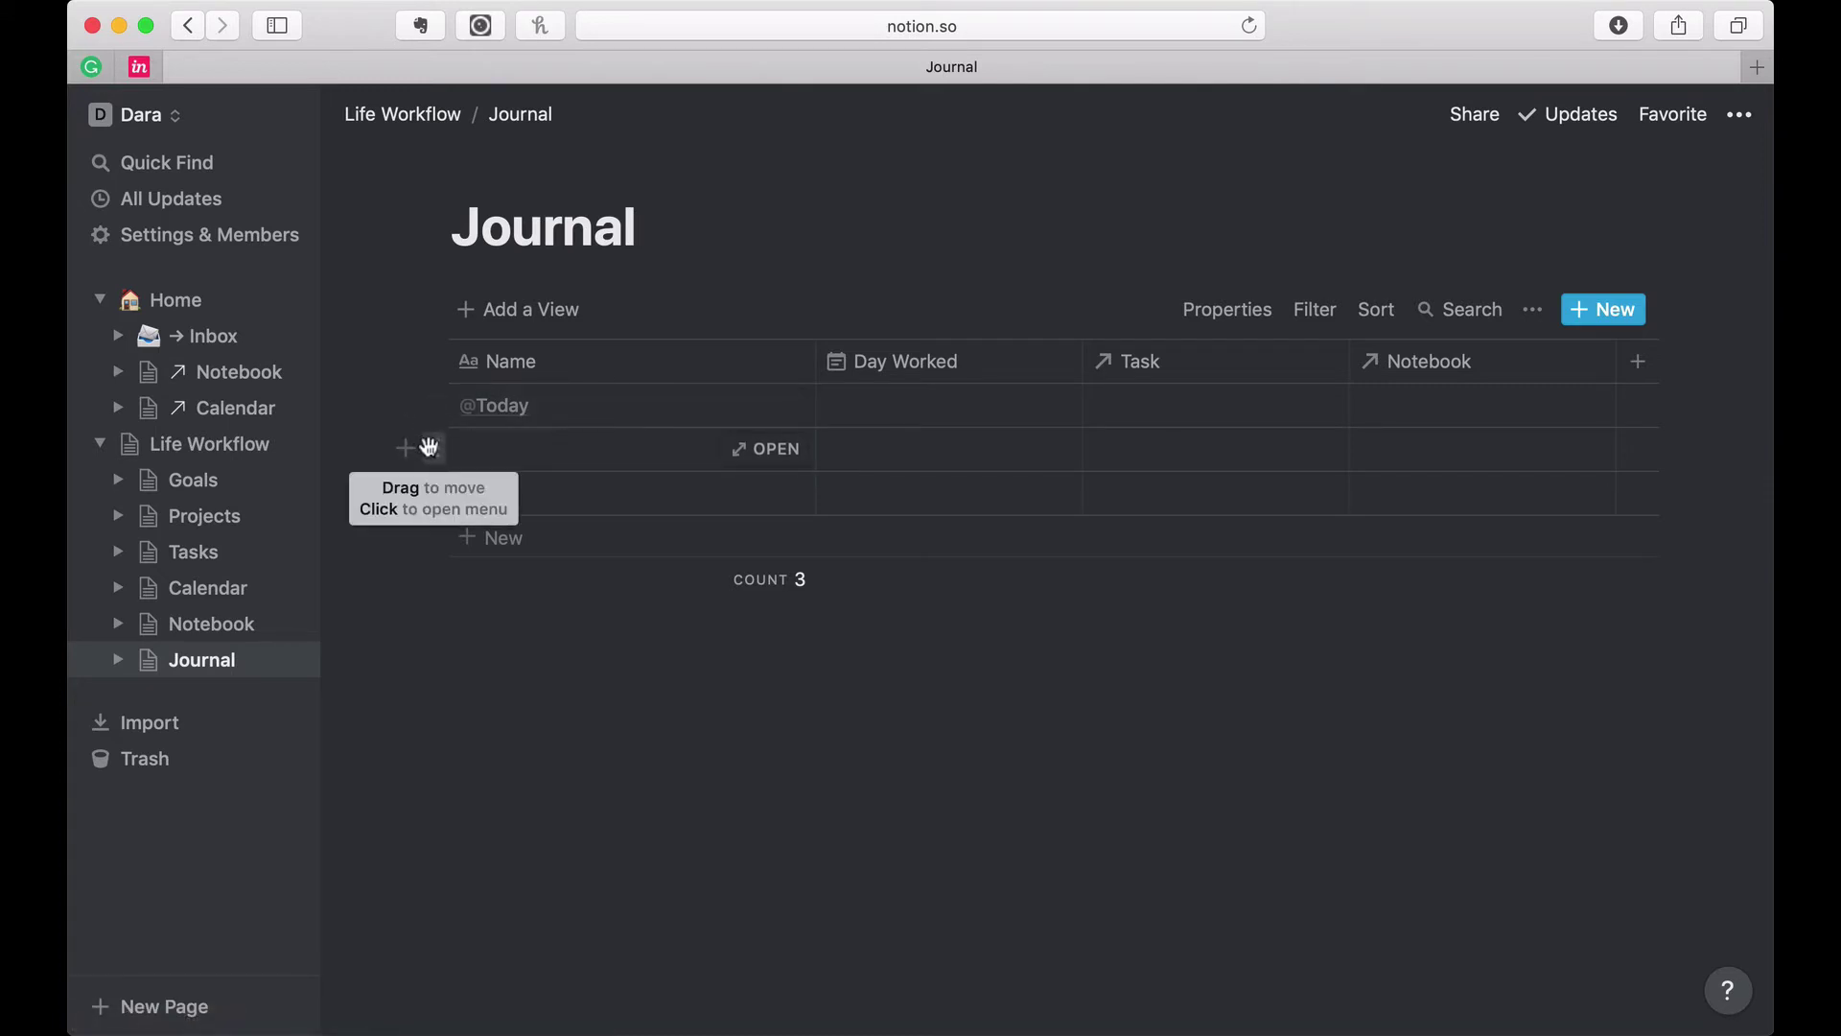
left_click(433, 447)
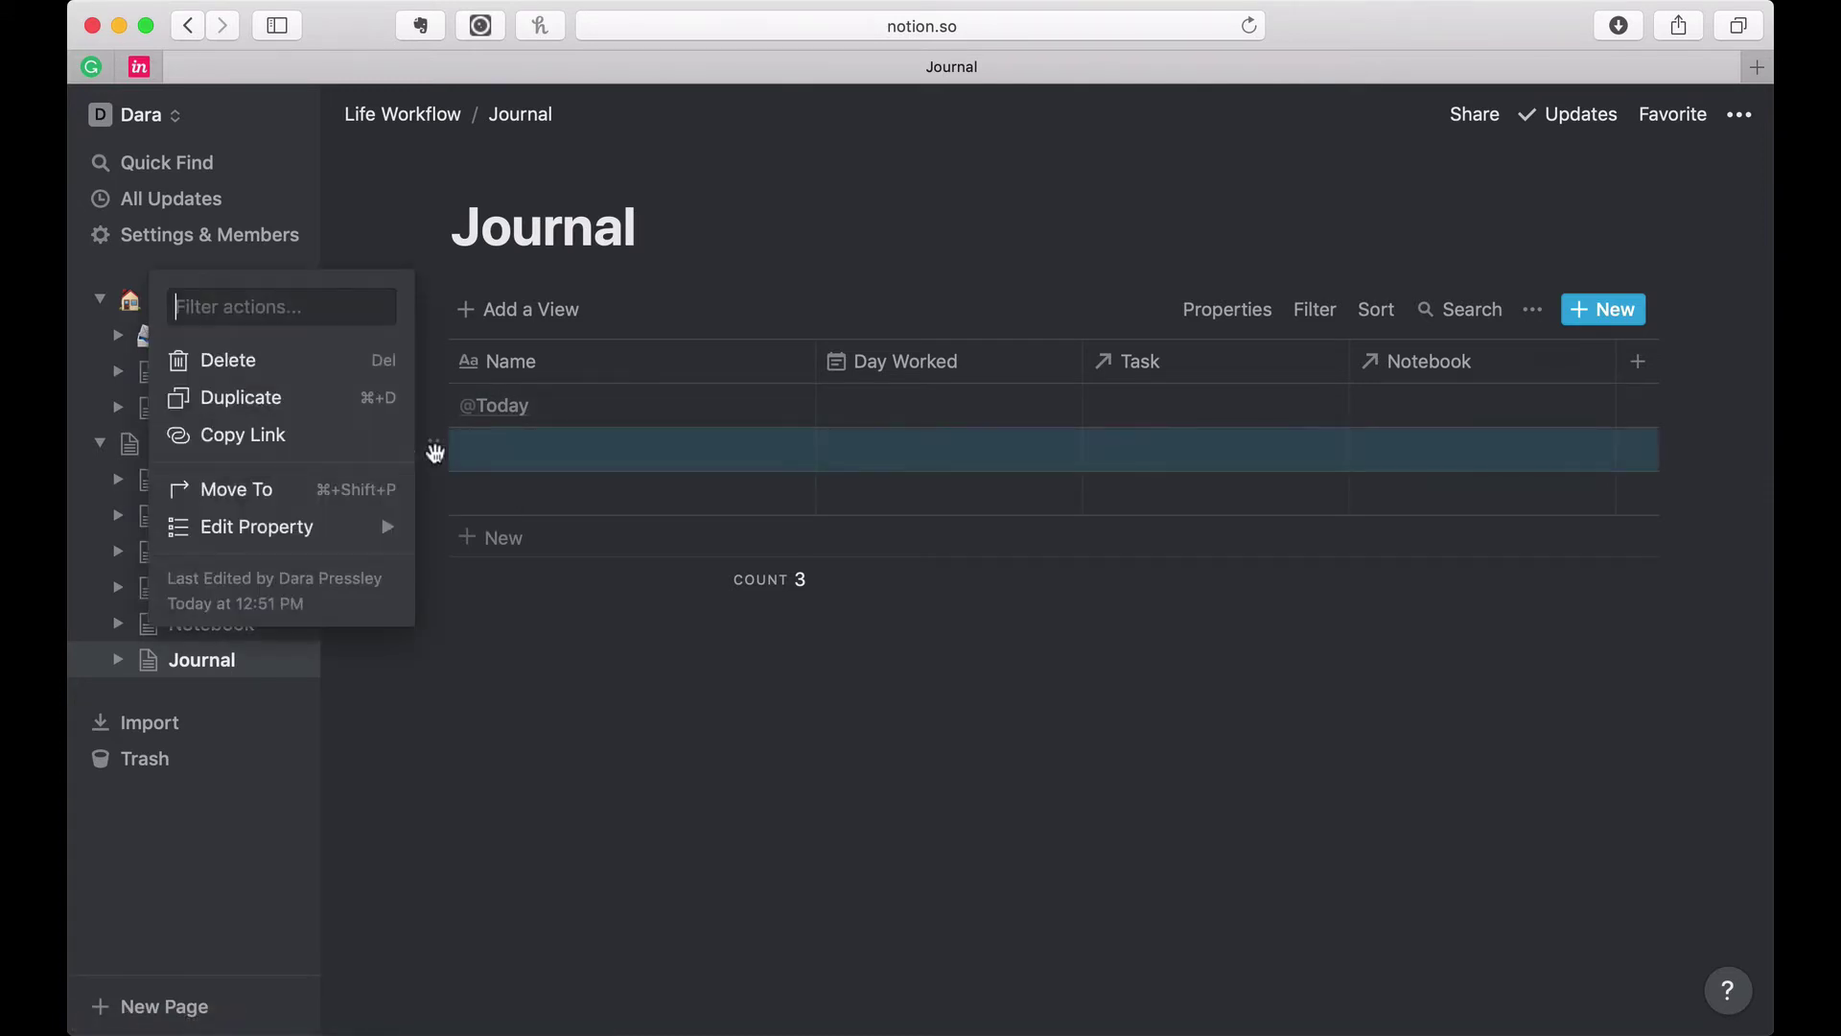
left_click(341, 376)
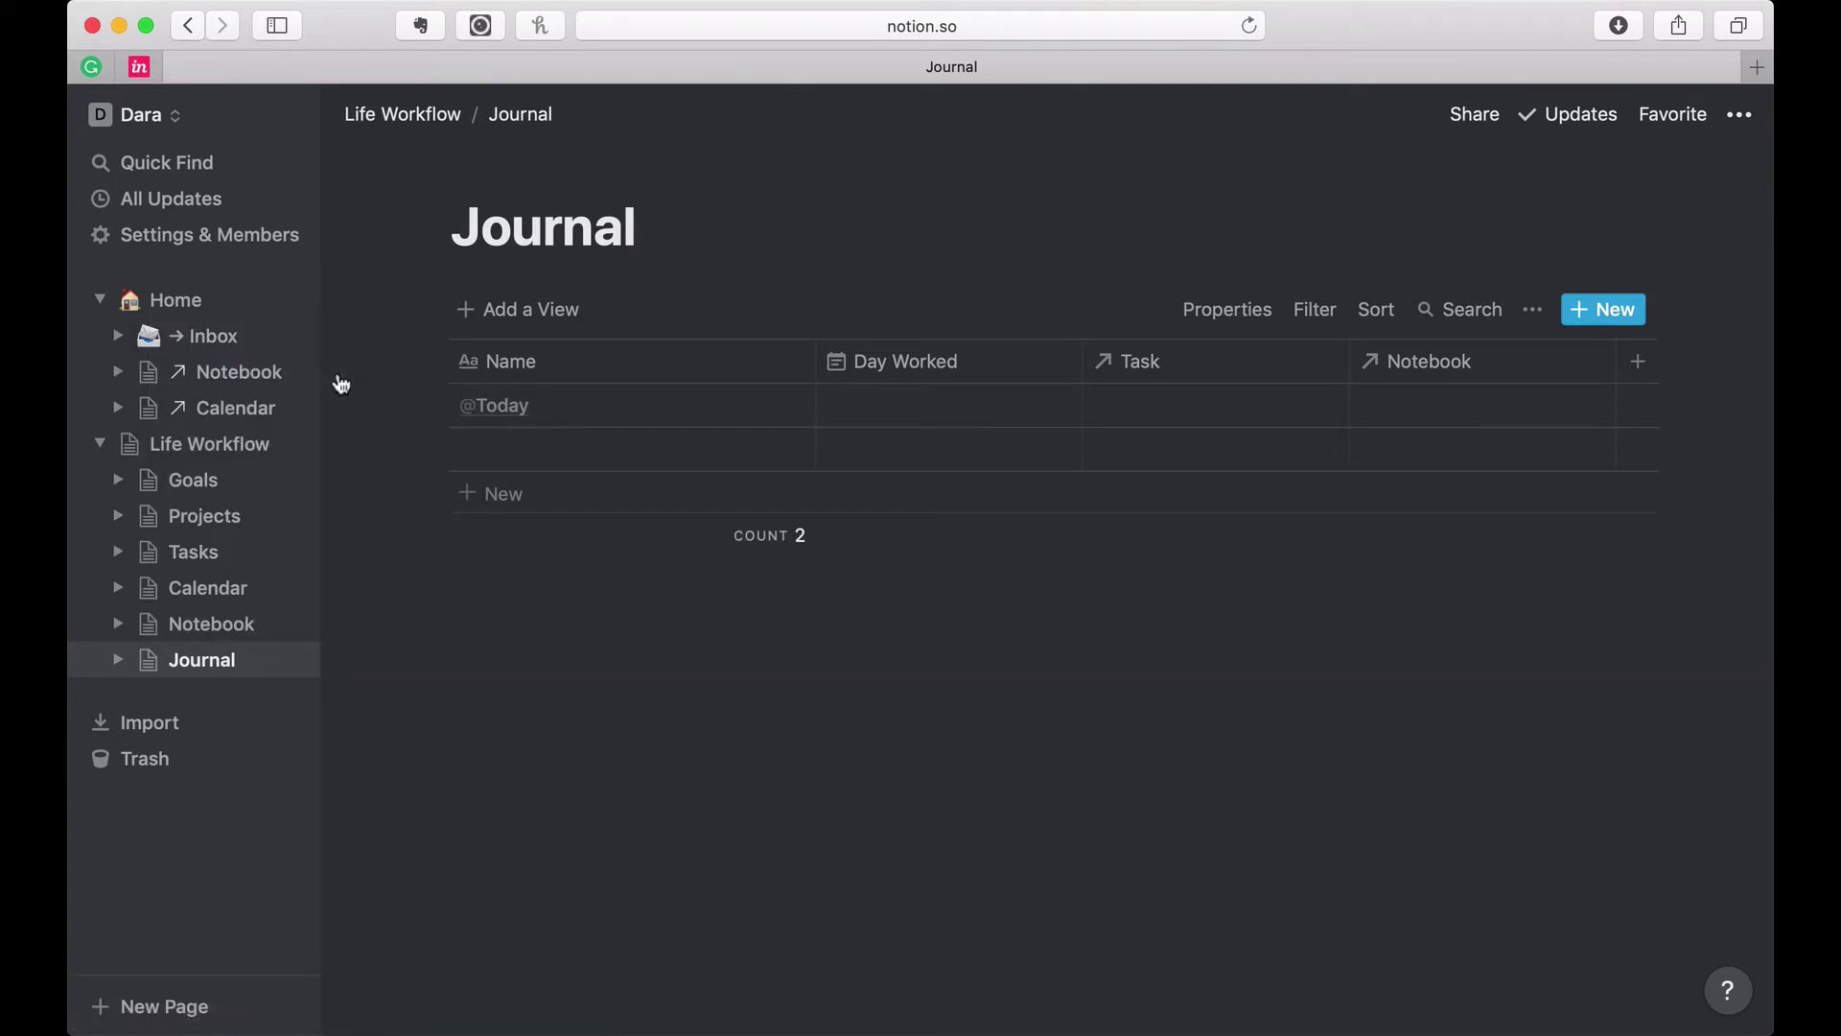
left_click(479, 461)
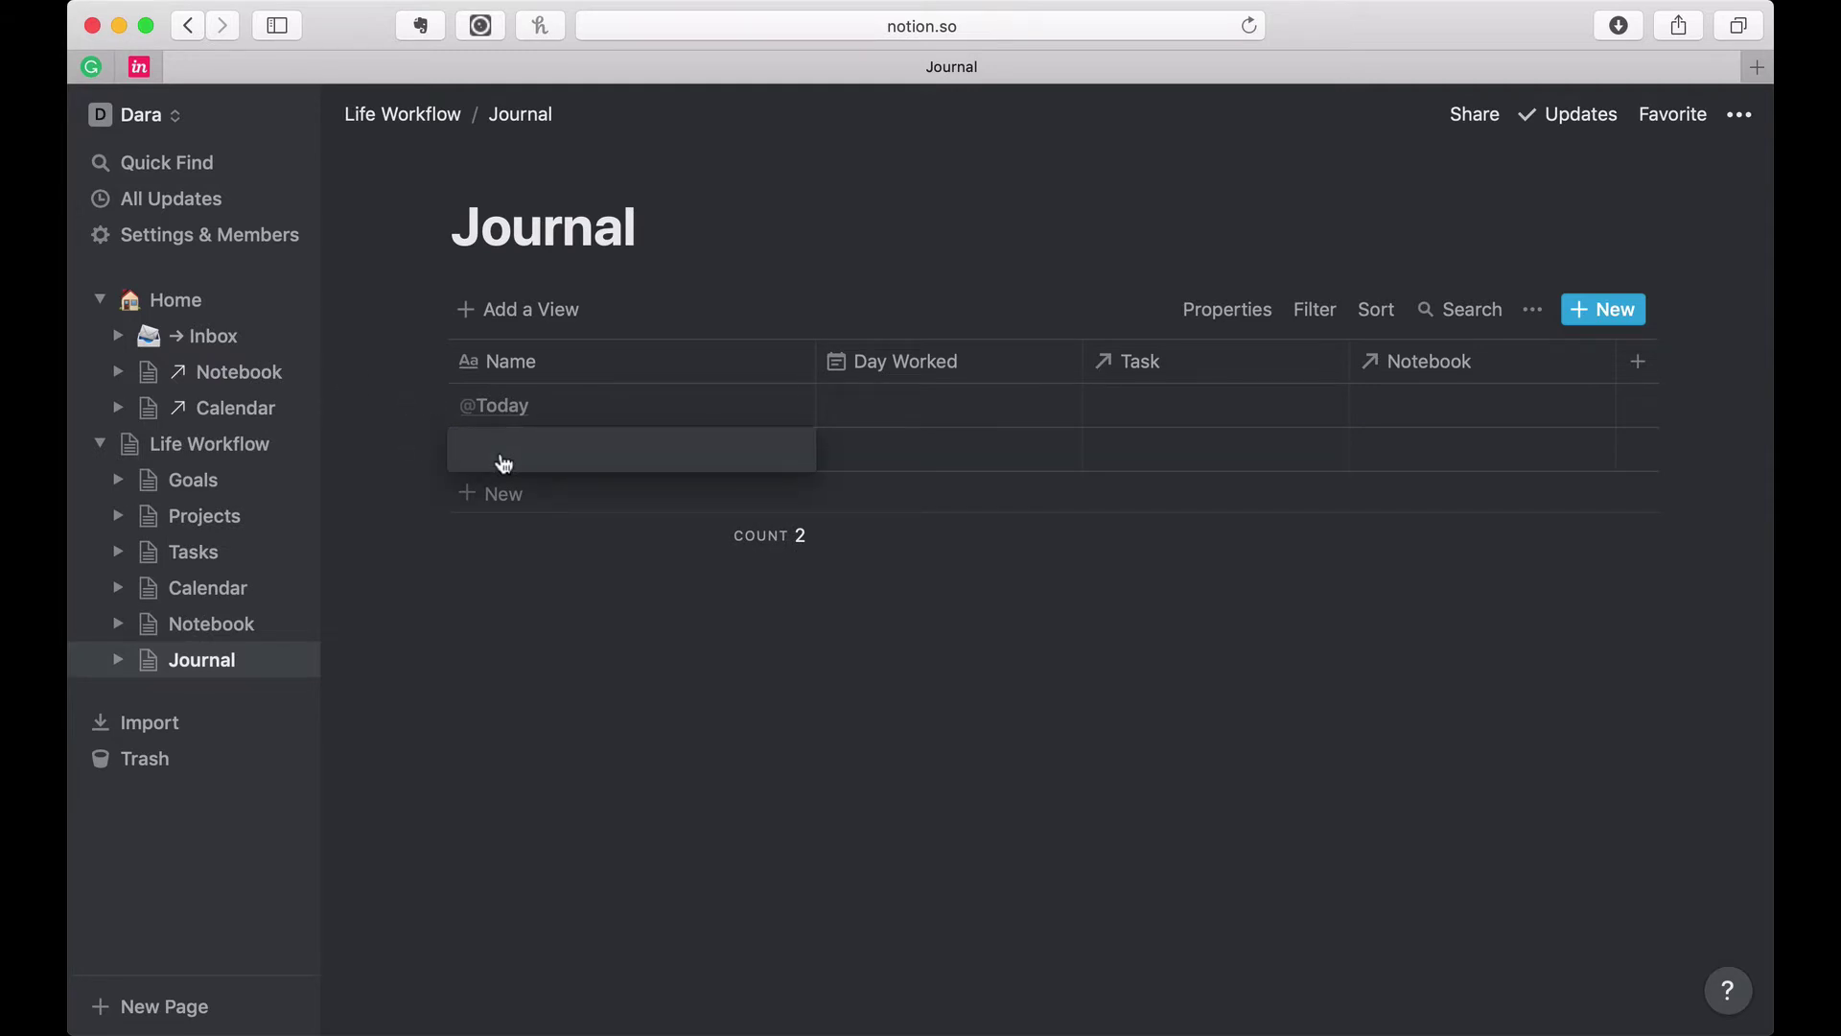
type("@ye")
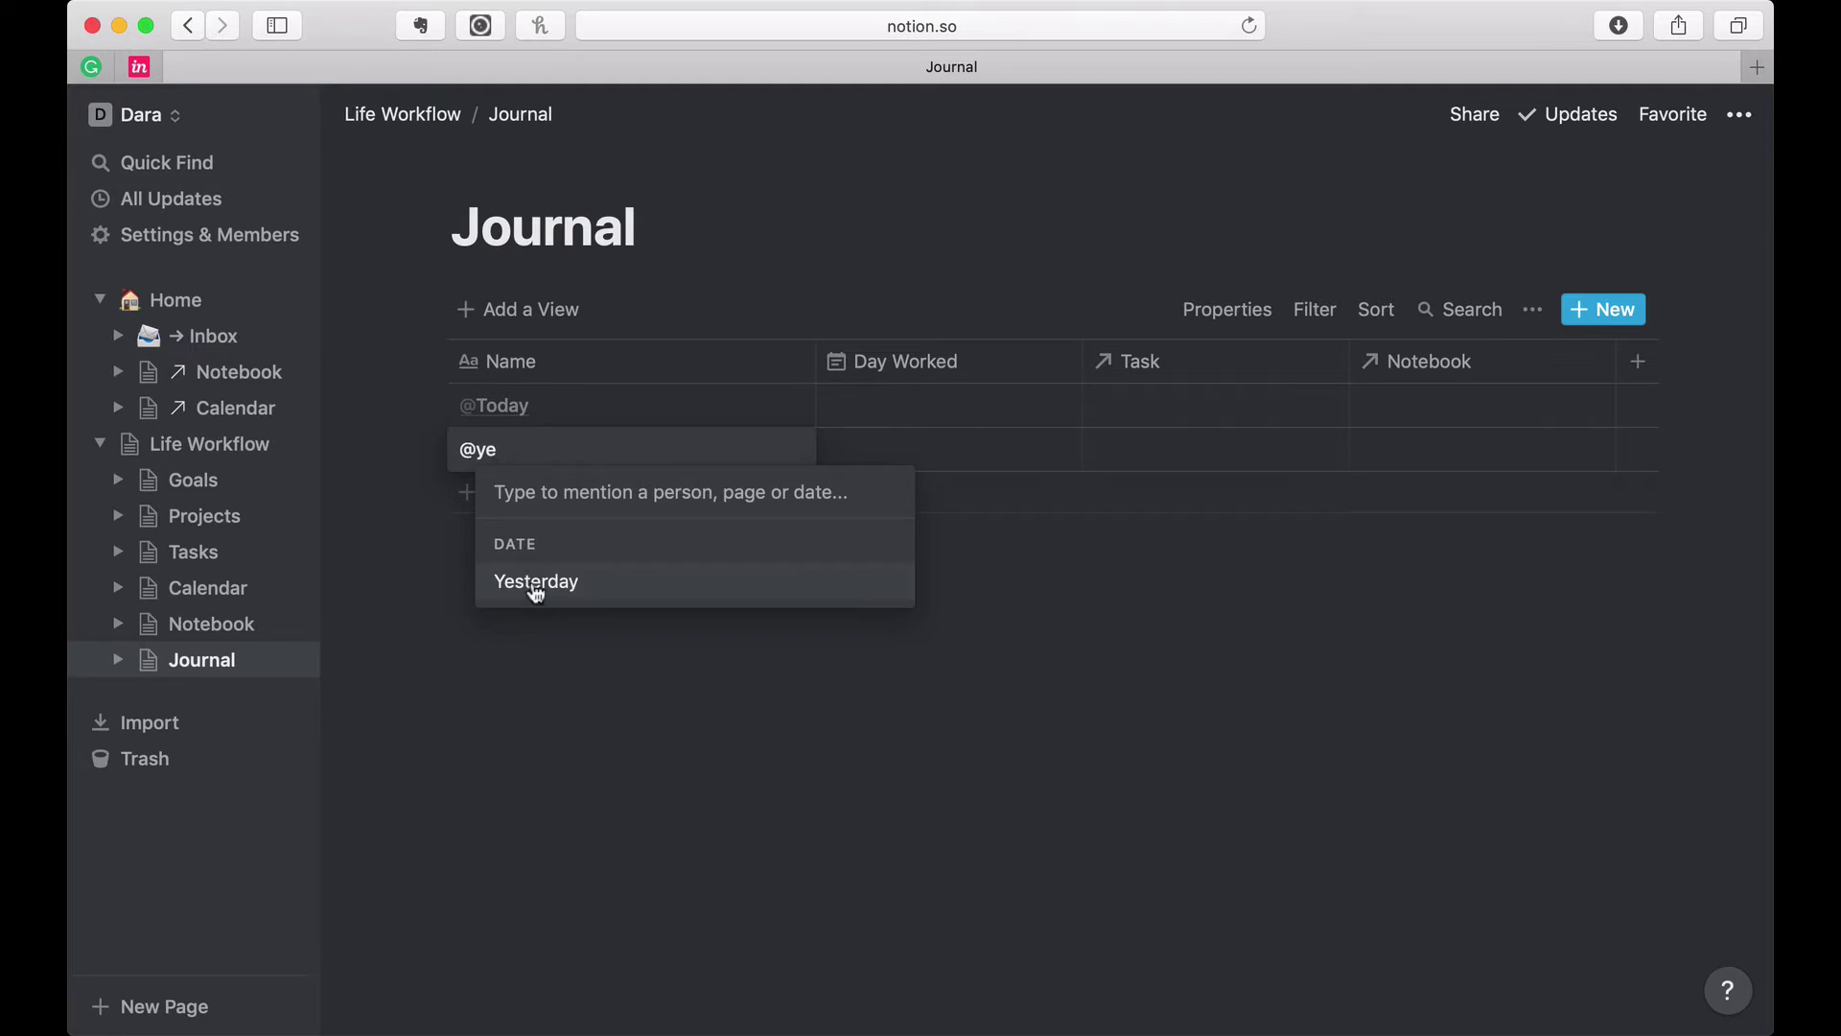
left_click(534, 582)
key("Escape")
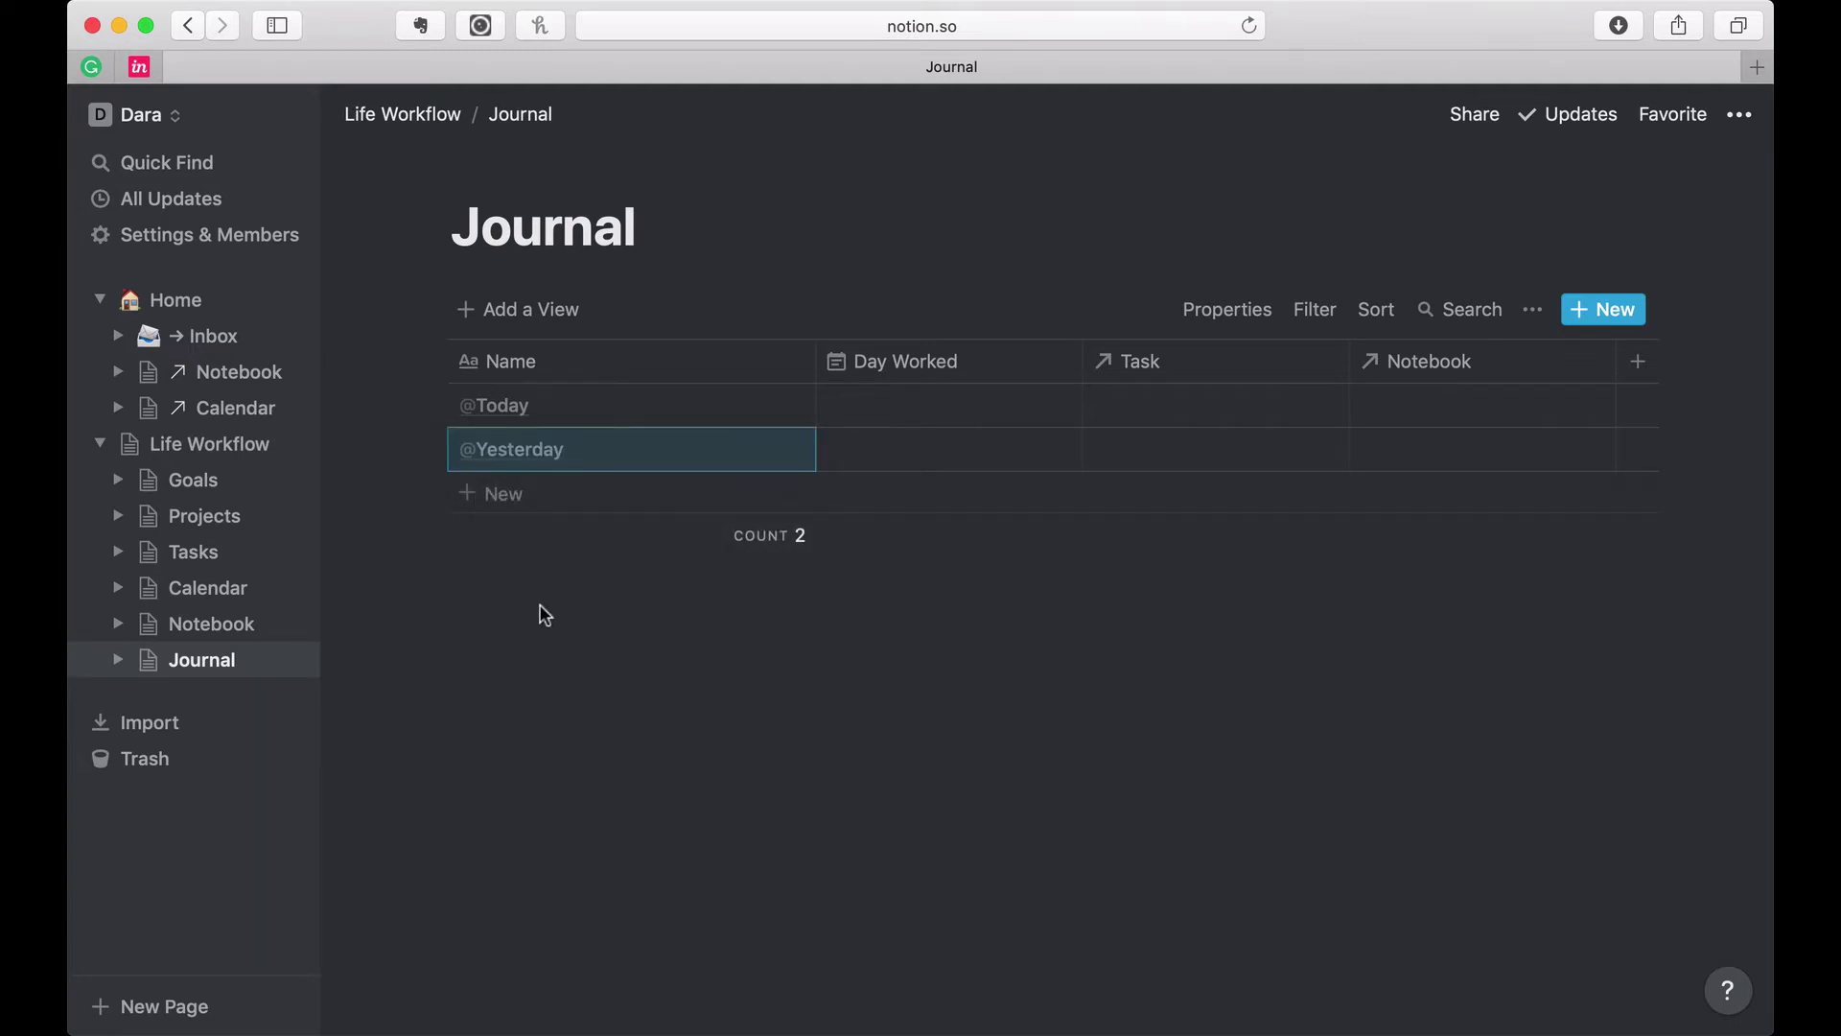
left_click(554, 602)
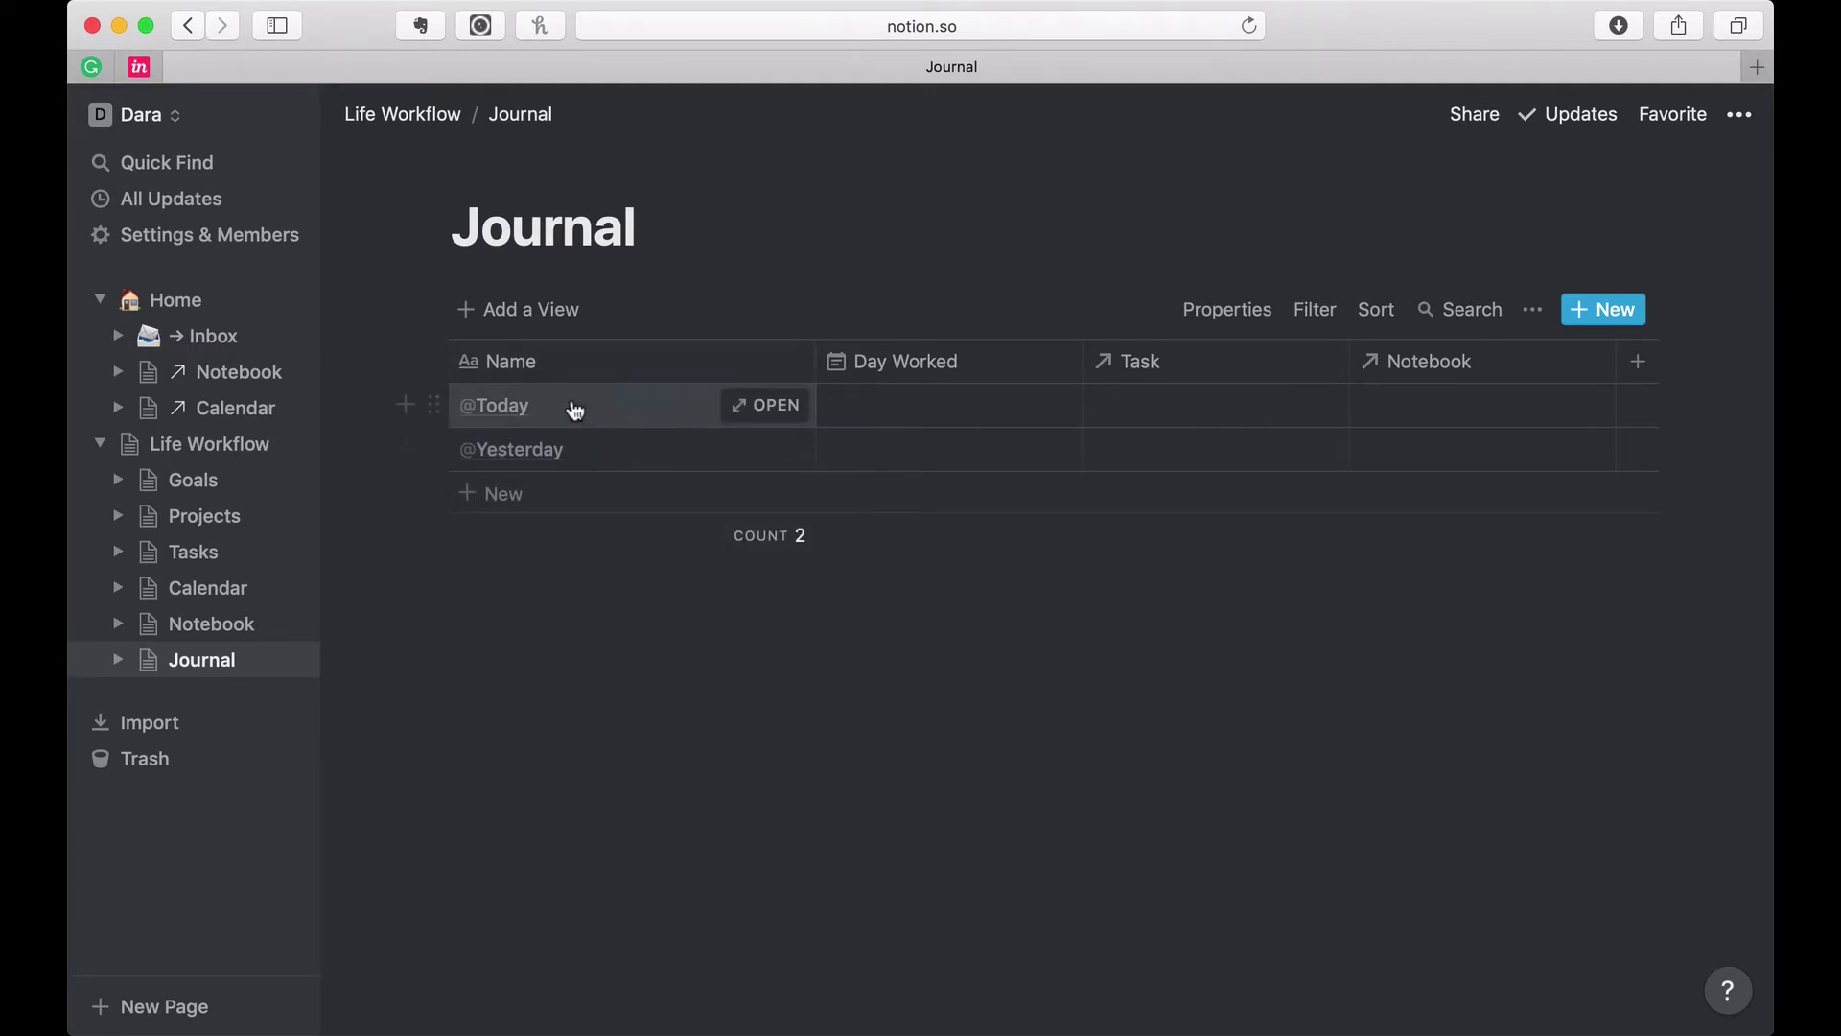
left_click(729, 408)
left_click(710, 447)
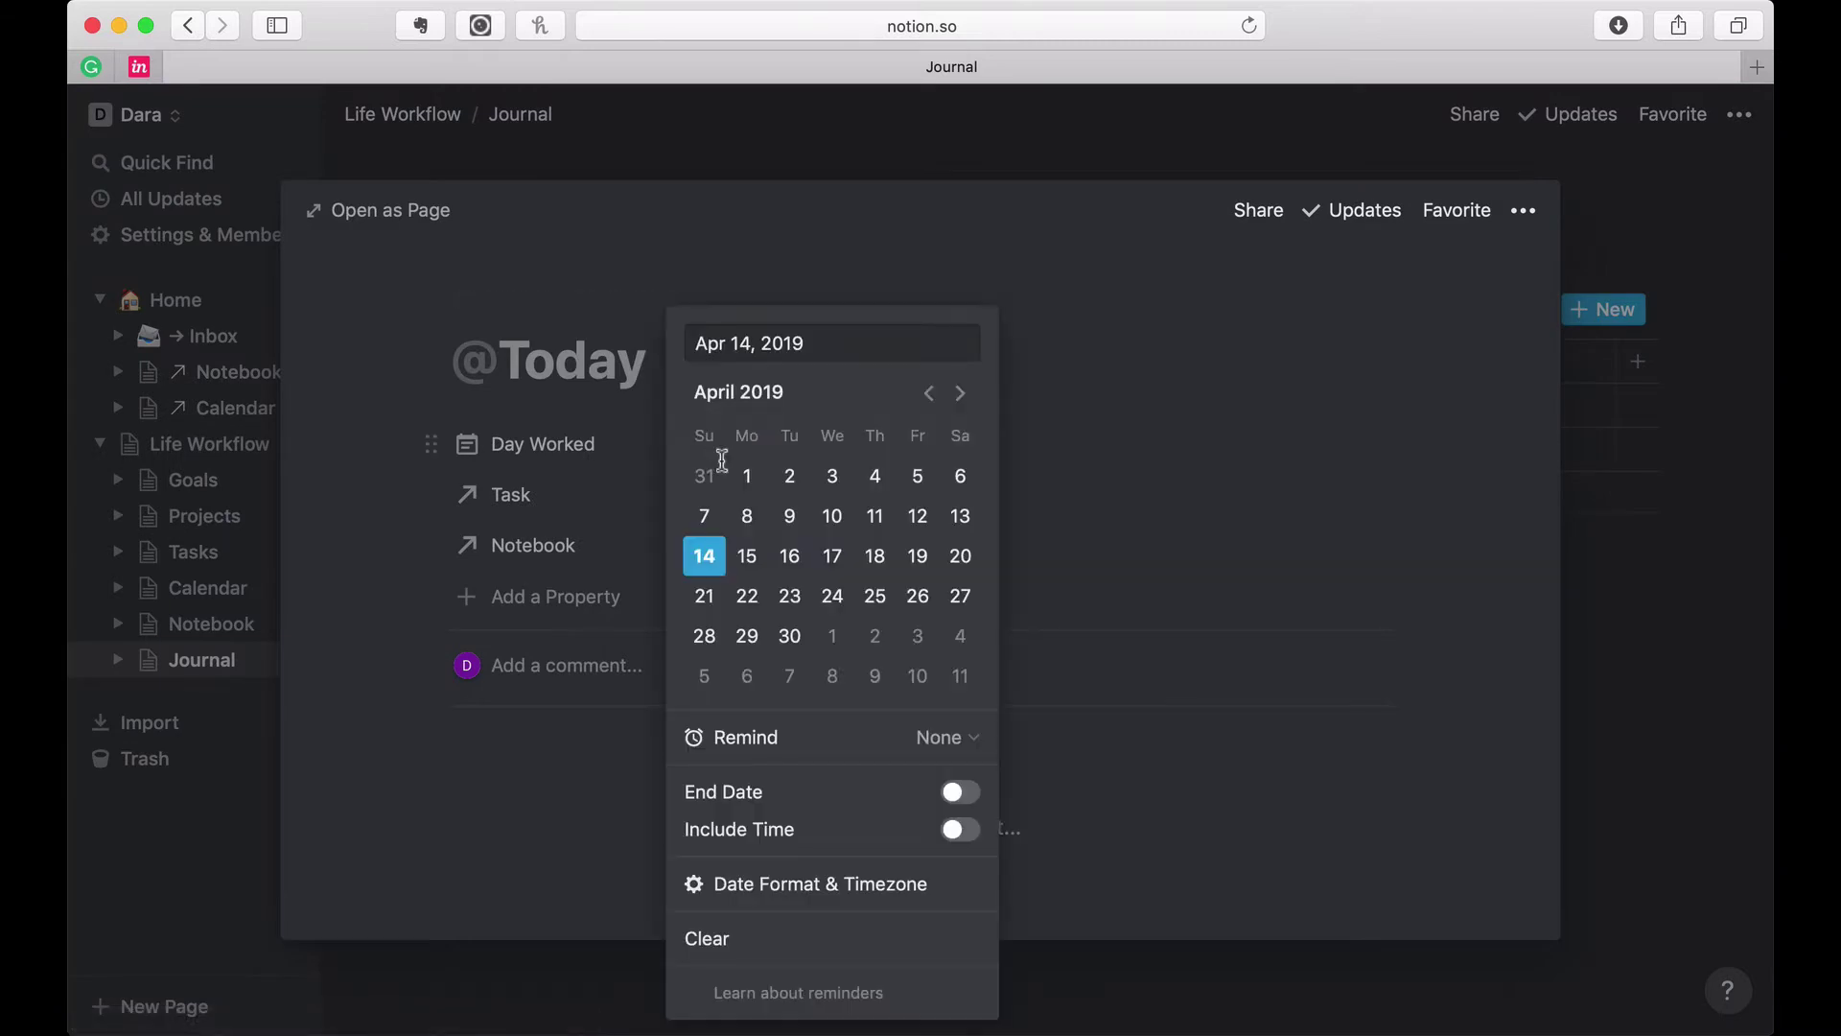
left_click(601, 823)
left_click(691, 1019)
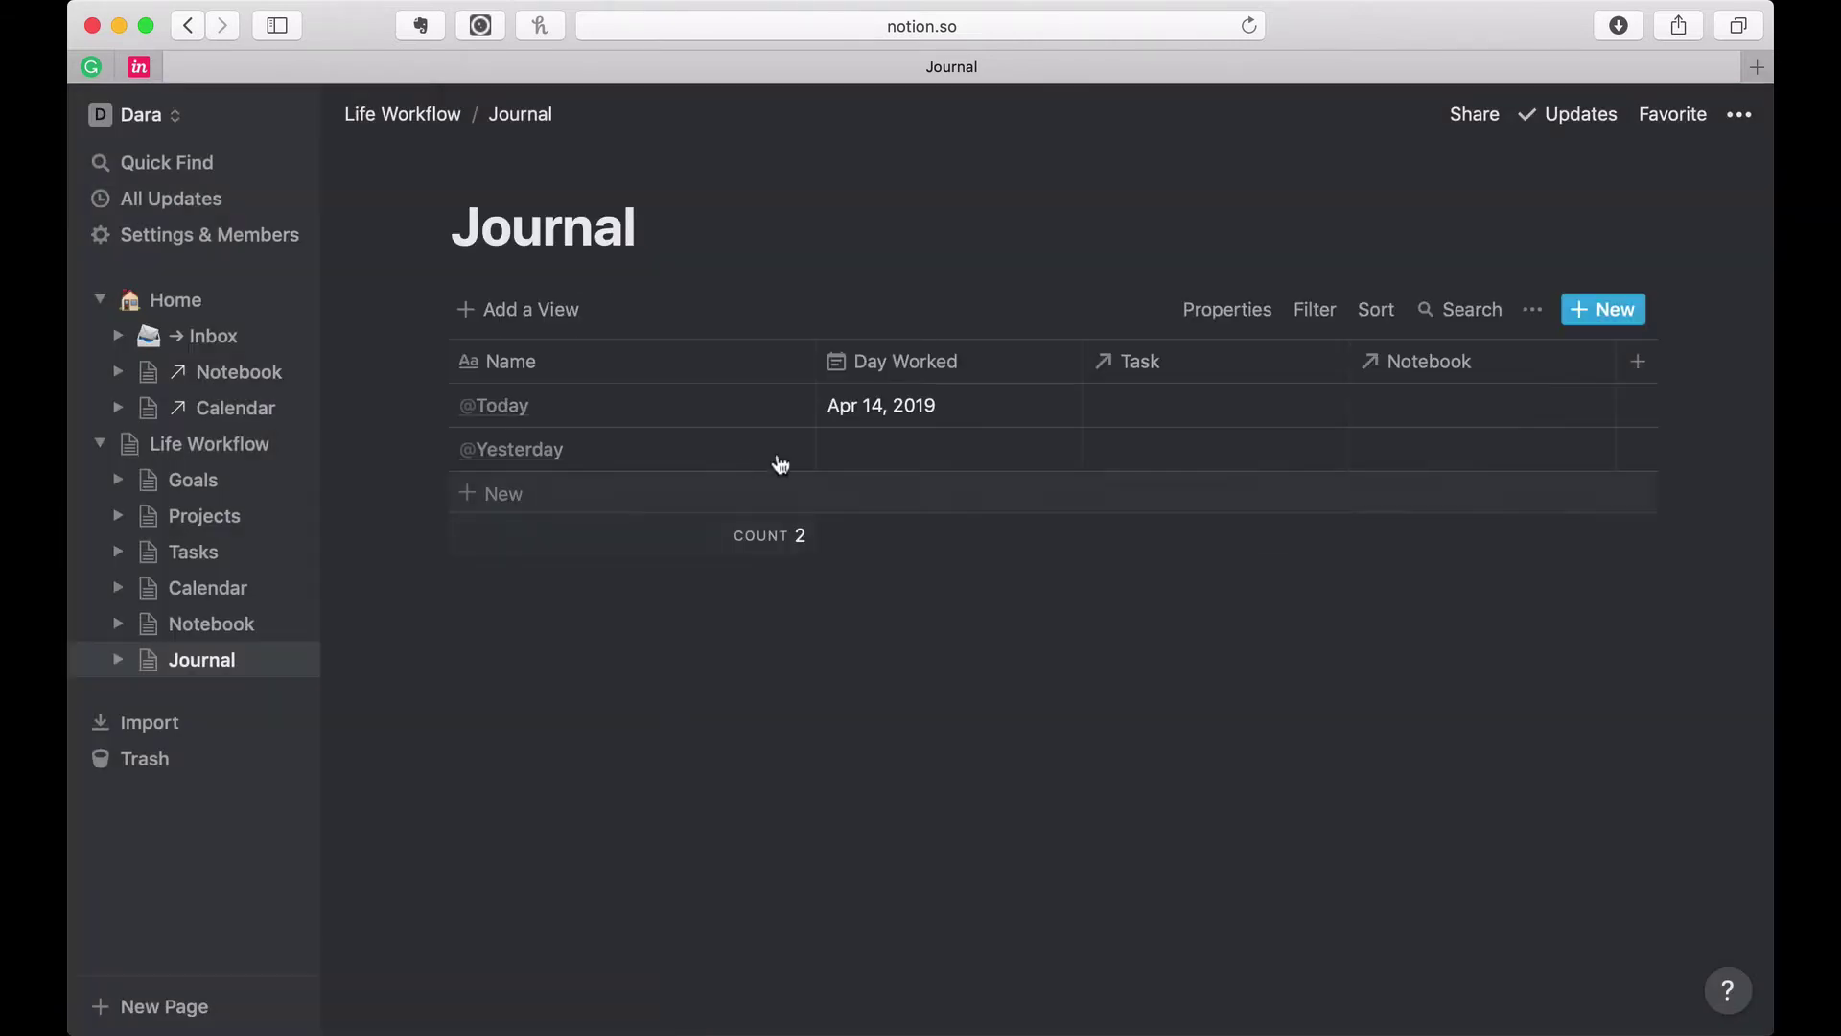
left_click(925, 455)
left_click(1108, 521)
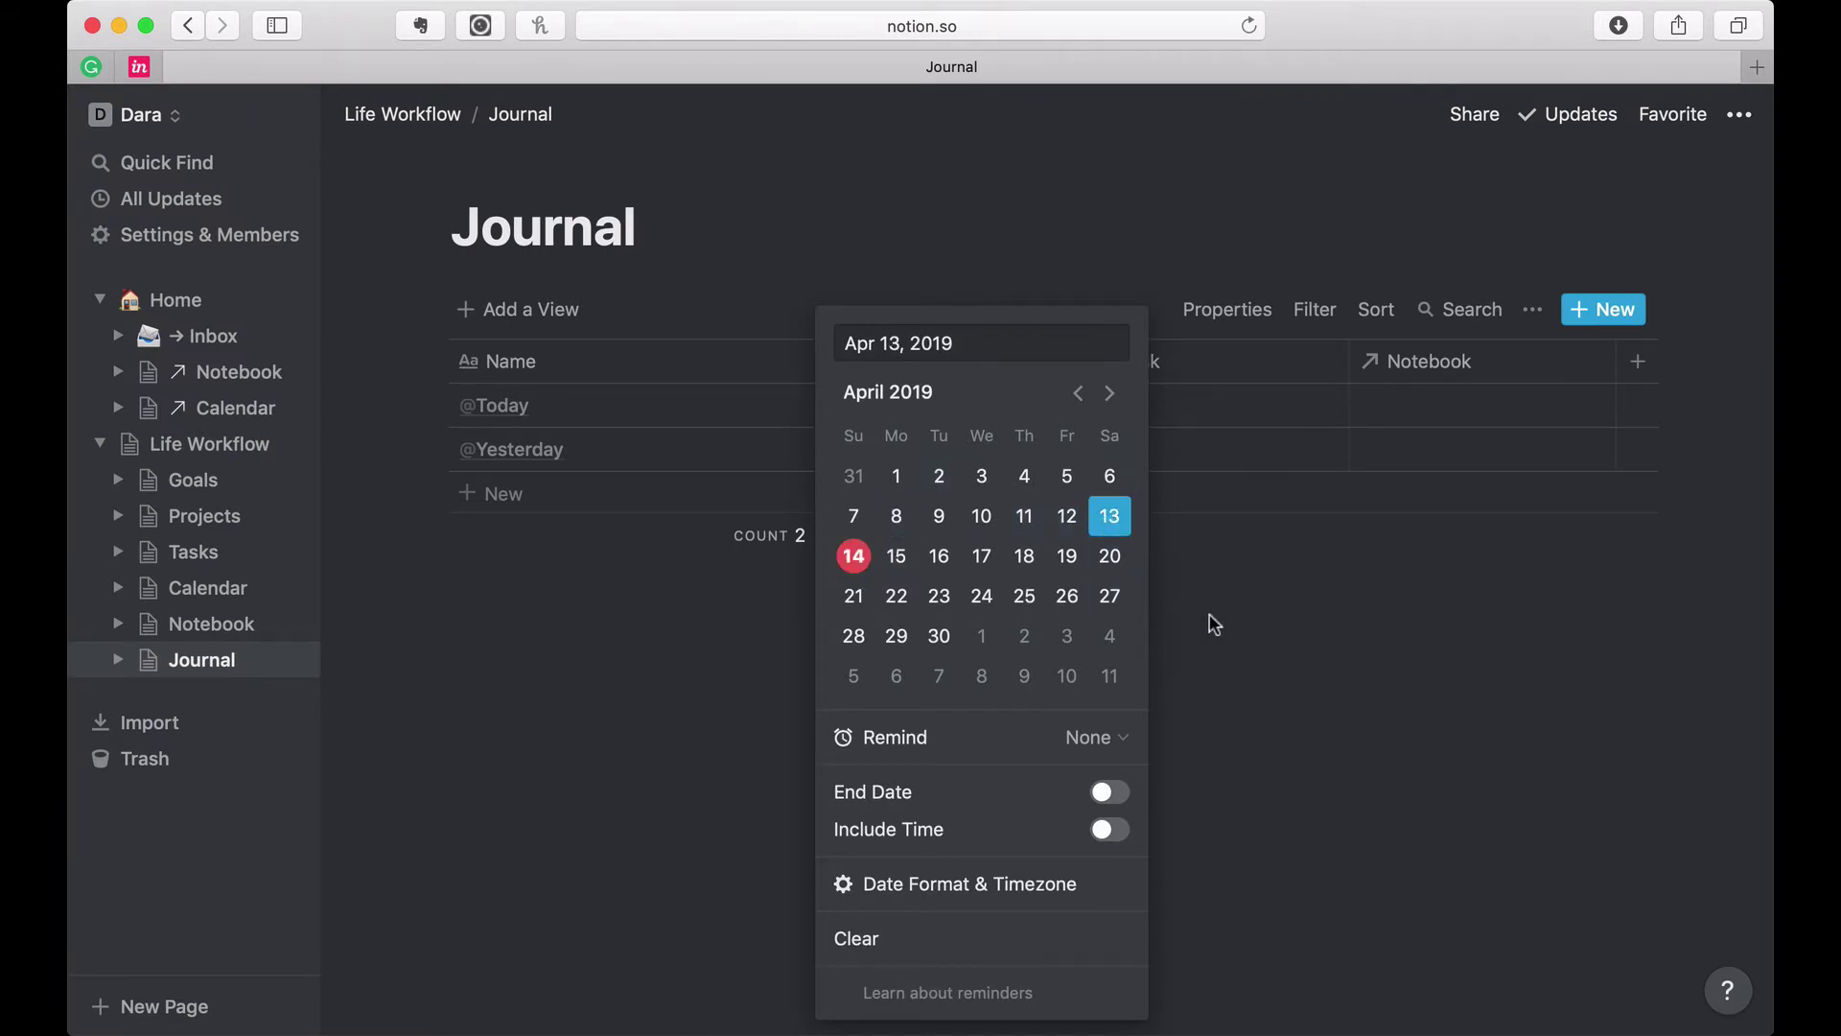
left_click(1209, 613)
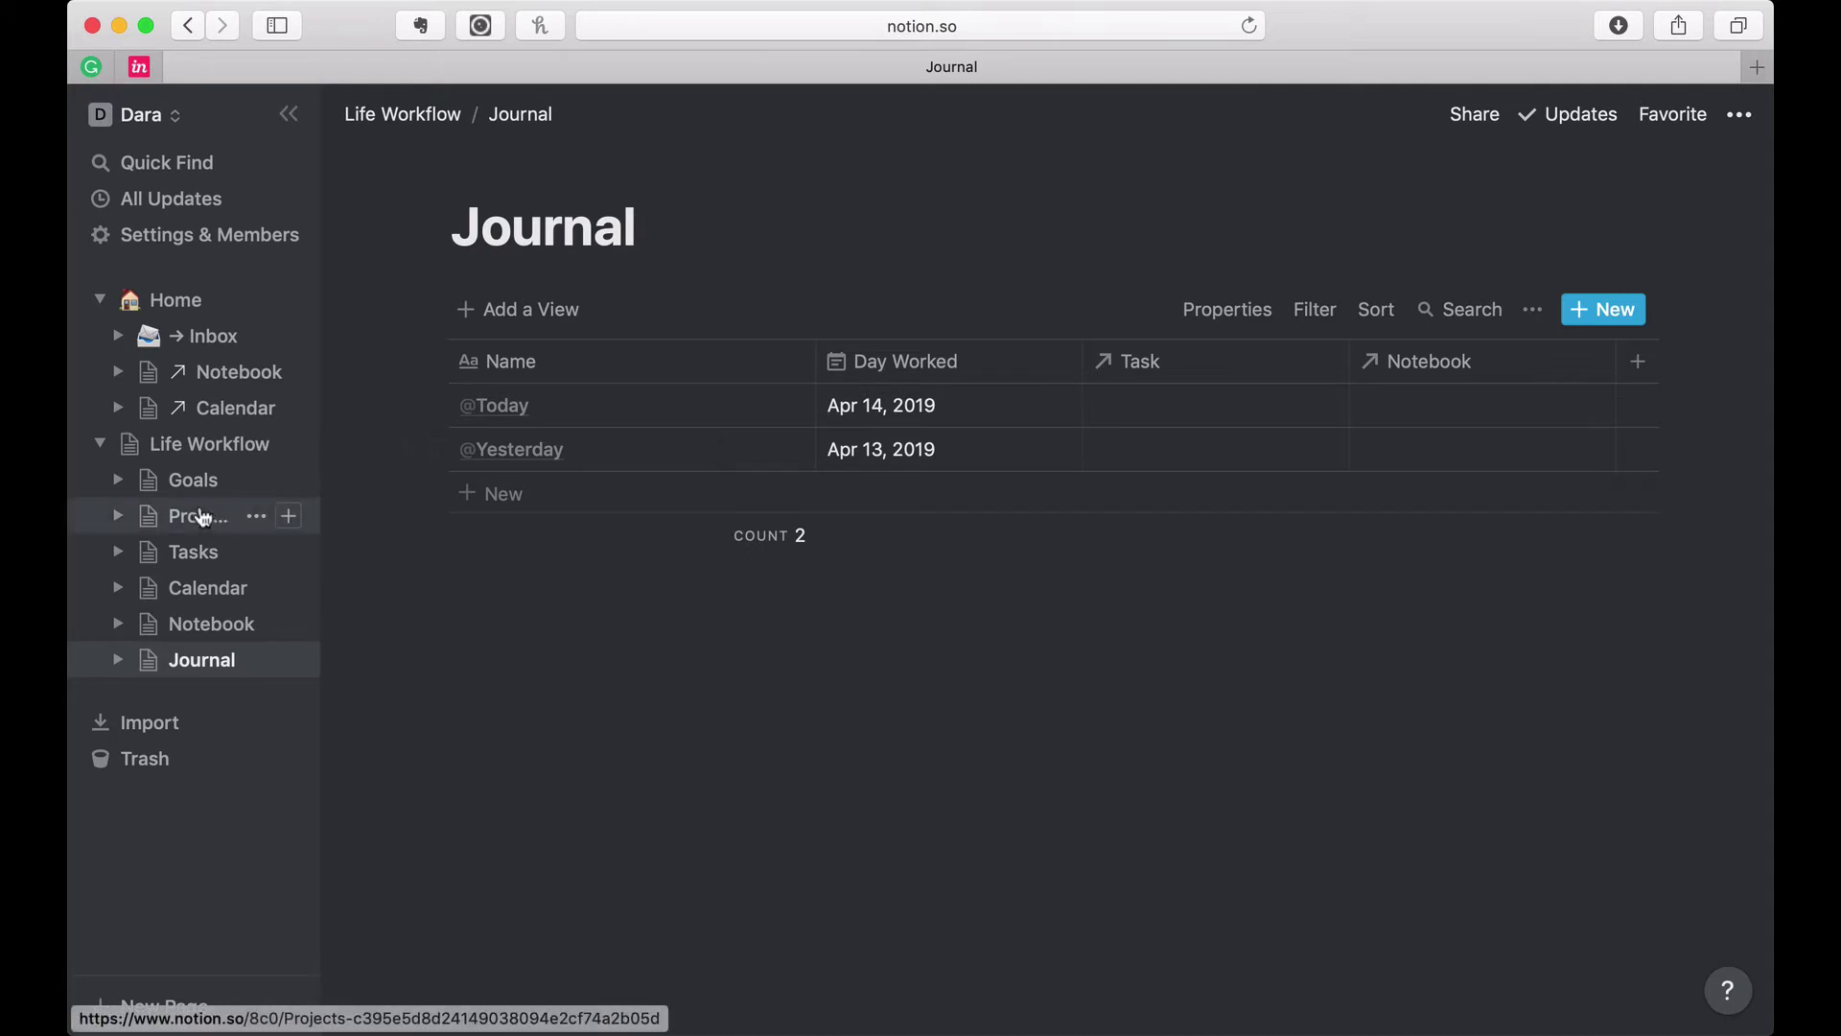
Step: Open the ACME project's page from the Projects database and go to its Tasks list
left_click(193, 552)
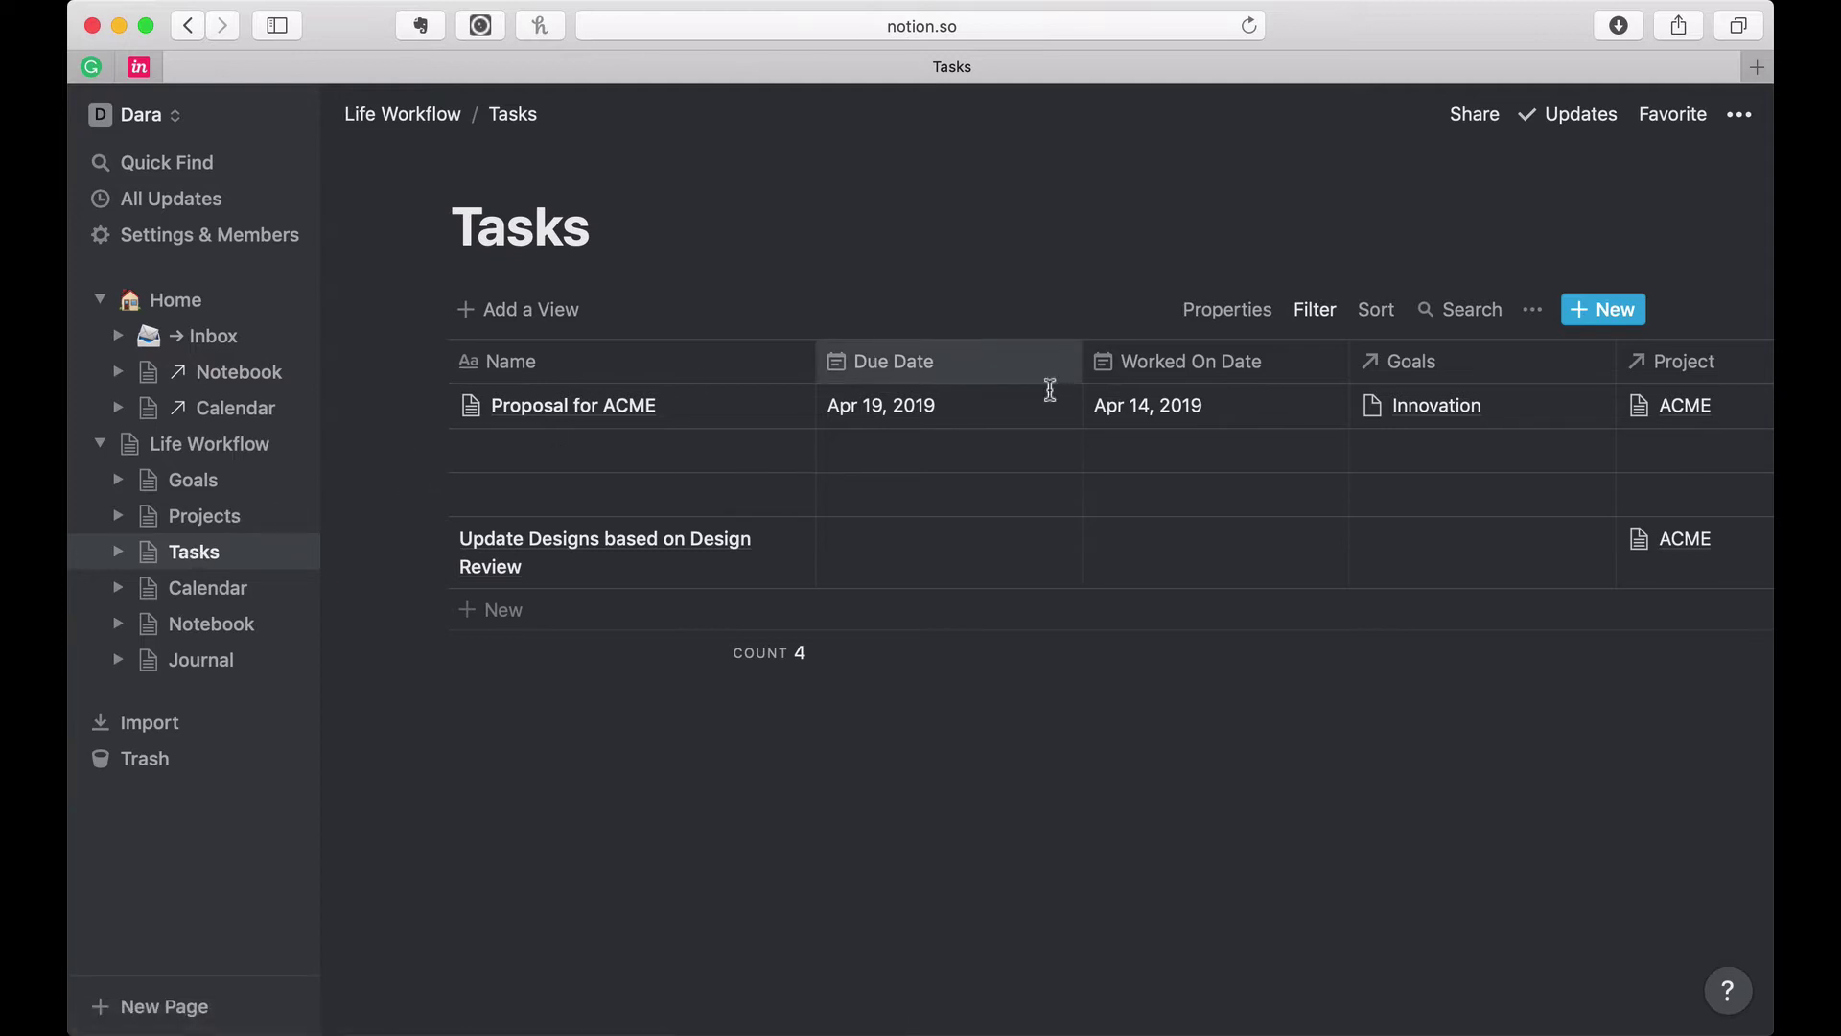
left_click(217, 516)
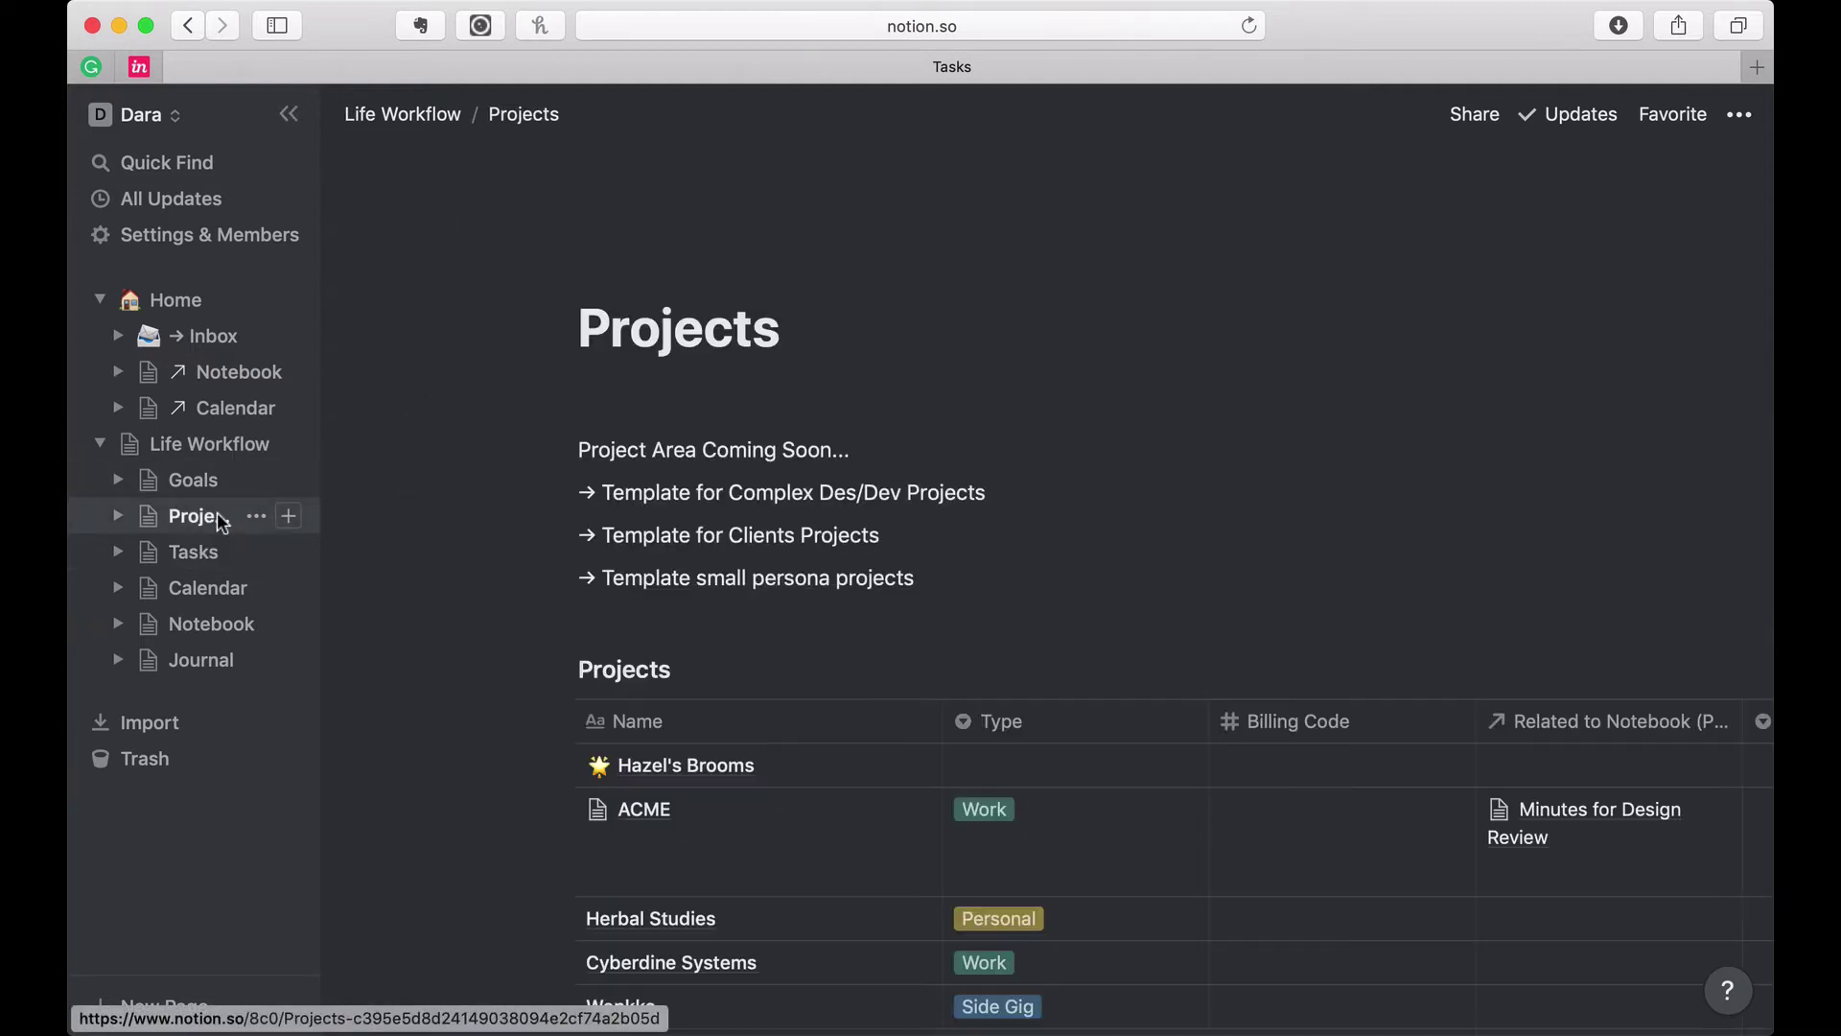
left_click(637, 811)
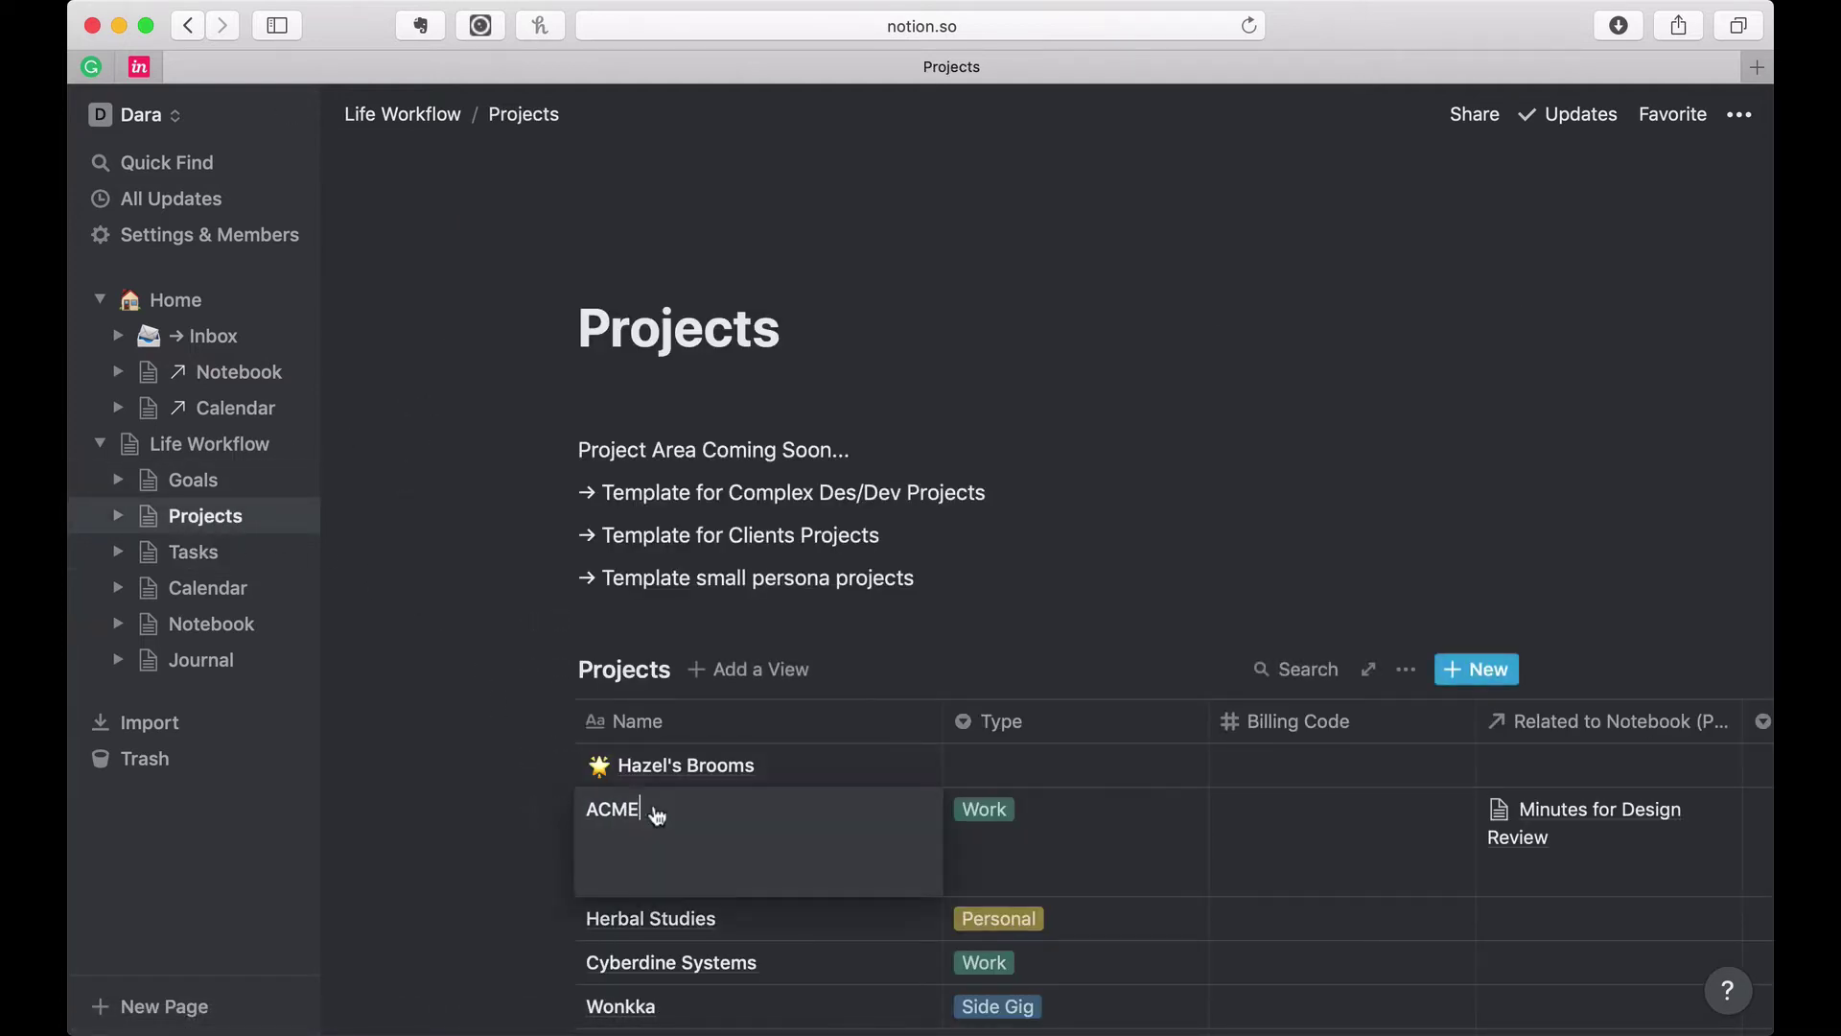
left_click(844, 813)
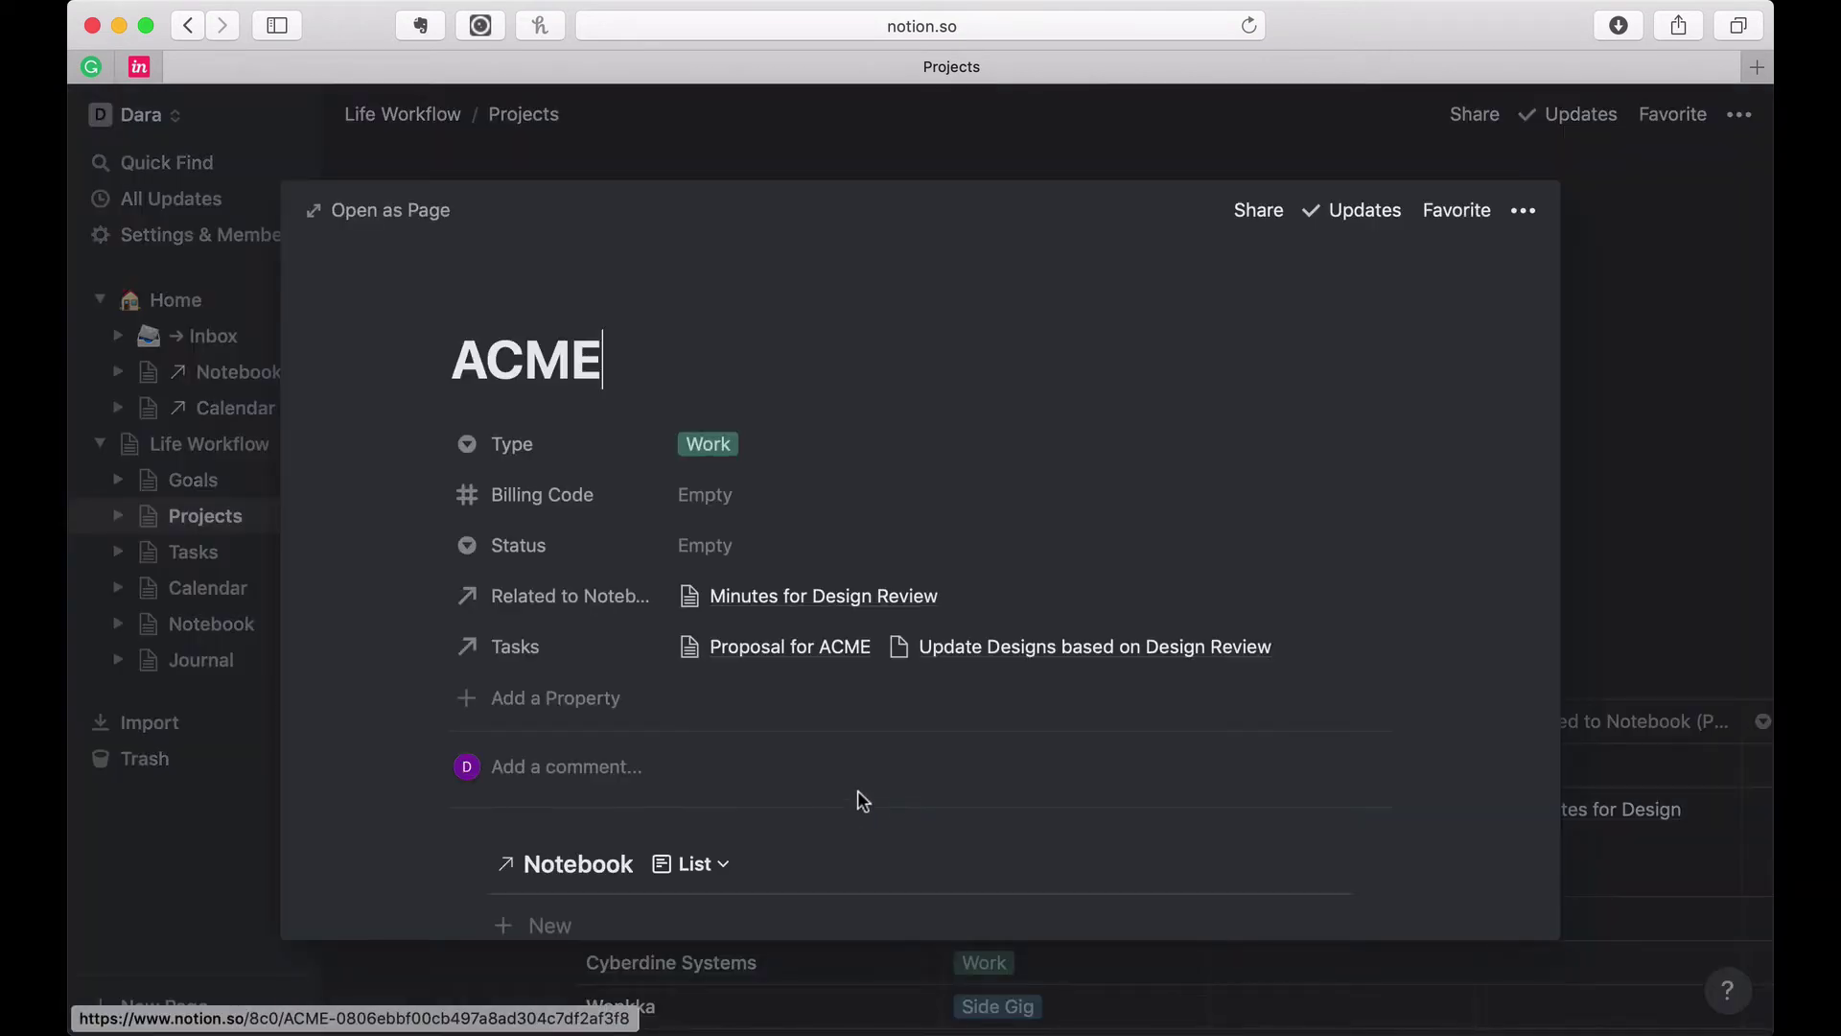
scroll(863, 796, "down", 5)
scroll(855, 786, "up", 5)
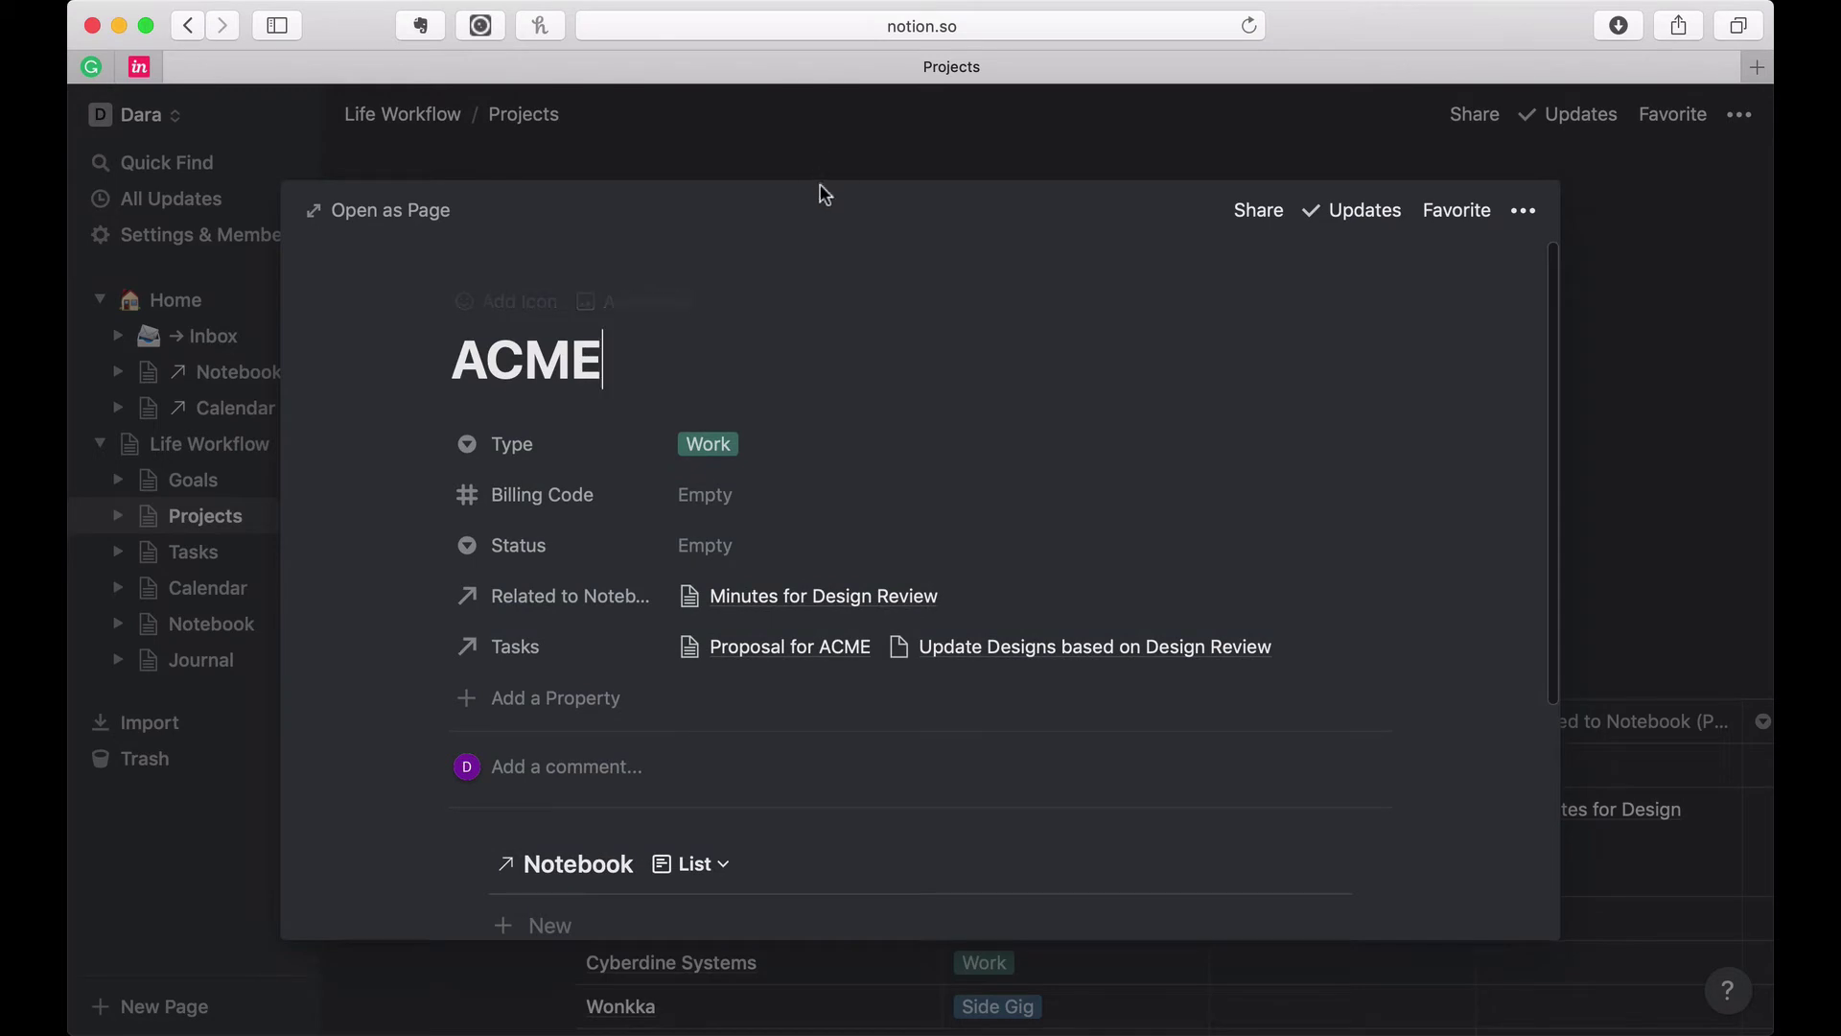
scroll(834, 744, "down", 3)
scroll(834, 745, "down", 1)
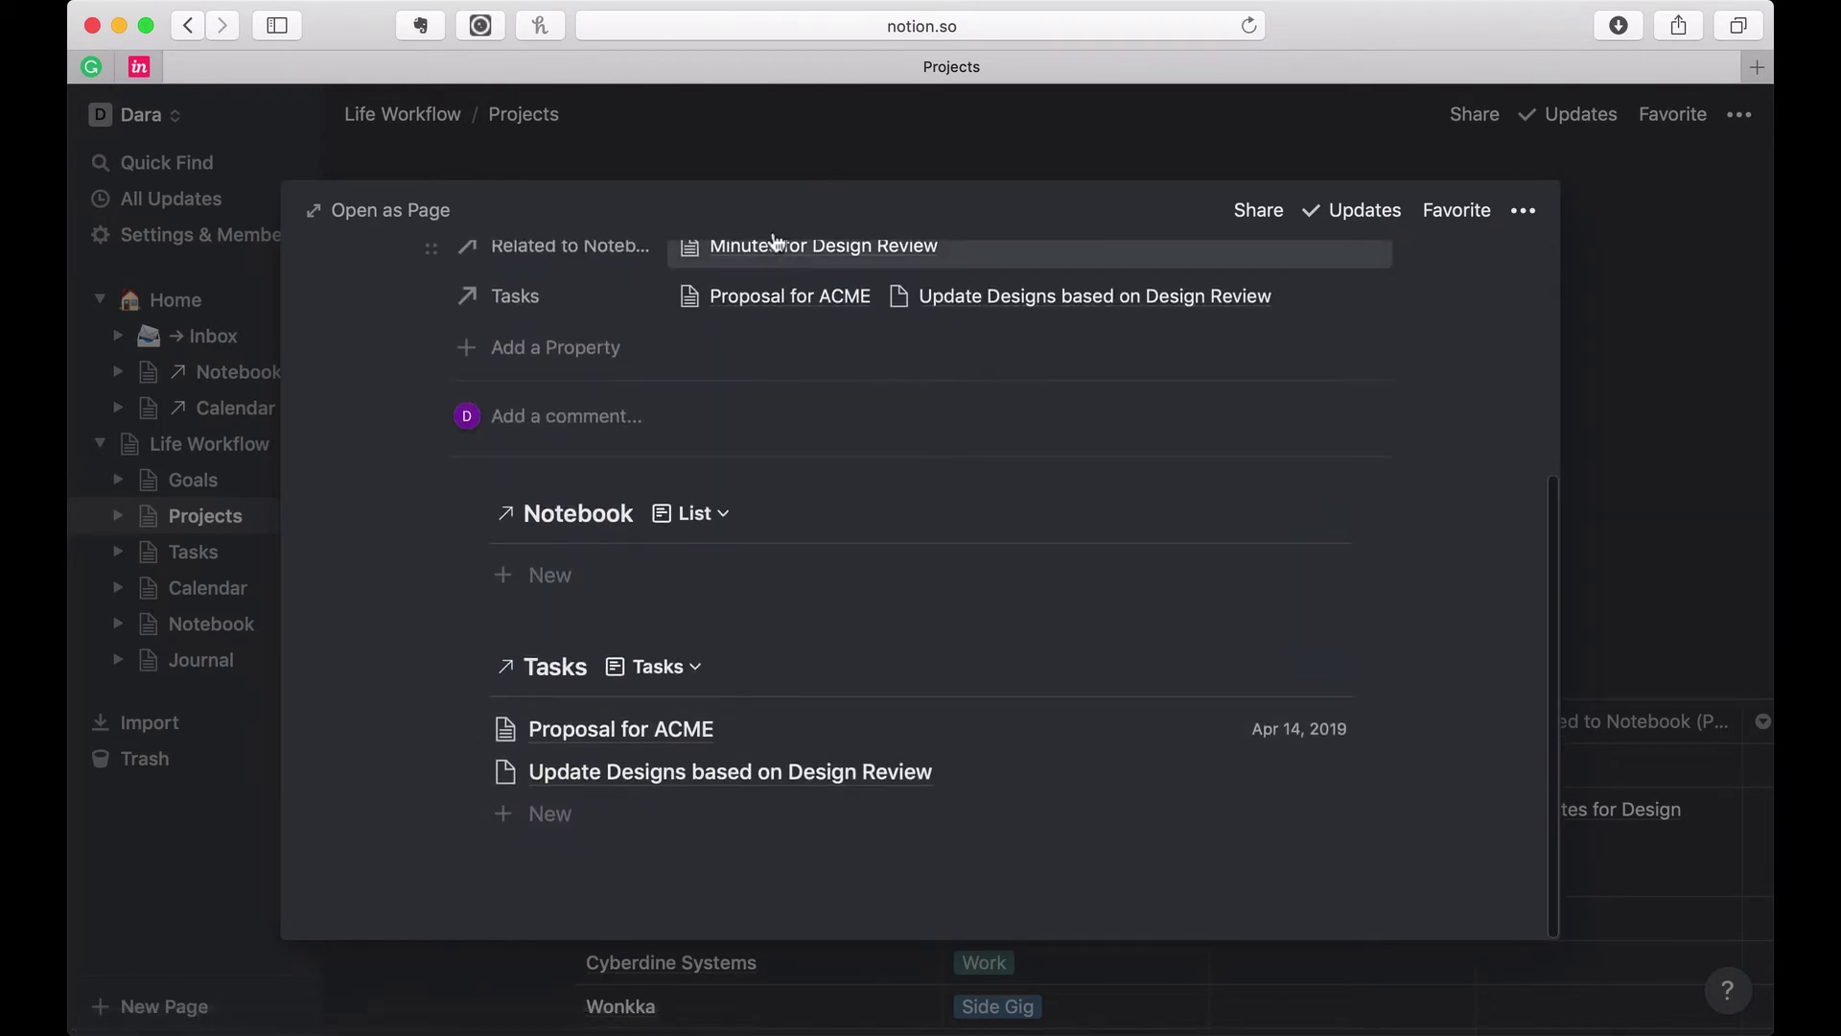
Step: Open the Proposal for ACME task from the project's Tasks list and review its checklist and properties
left_click(639, 730)
scroll(637, 723, "down", 6)
scroll(638, 729, "down", 1)
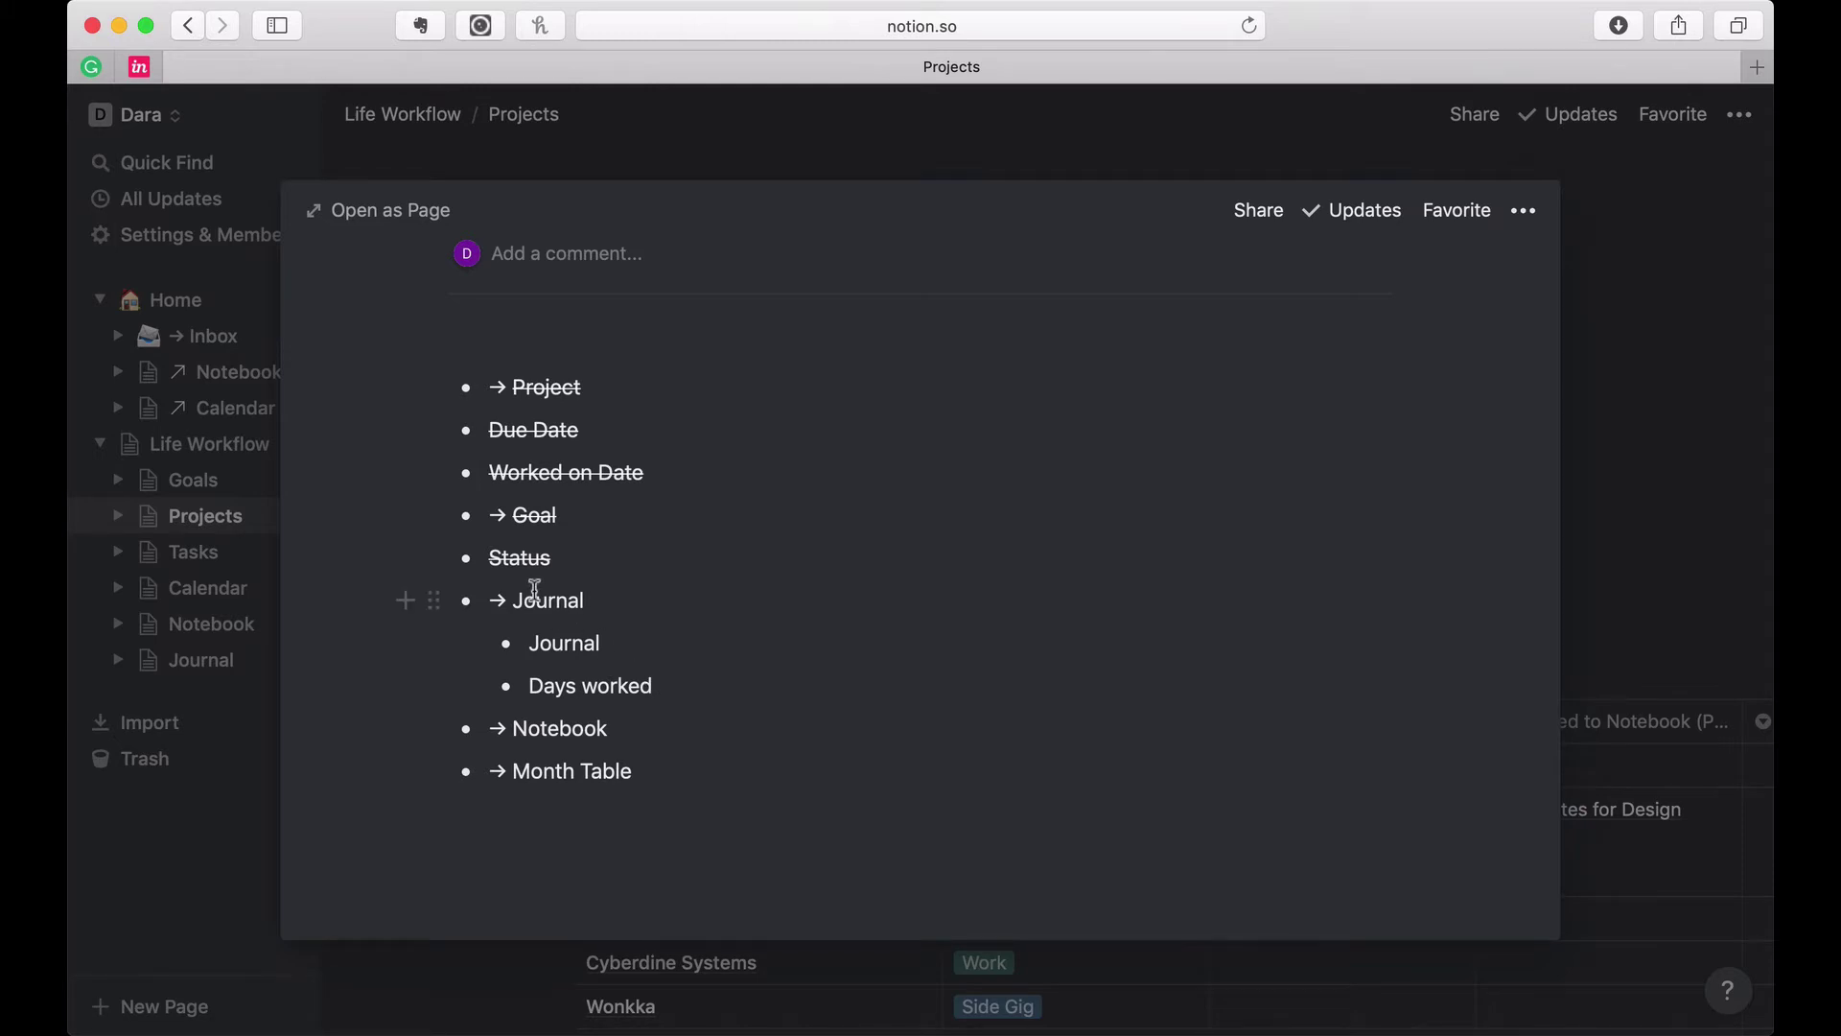
scroll(544, 594, "up", 5)
scroll(544, 595, "up", 5)
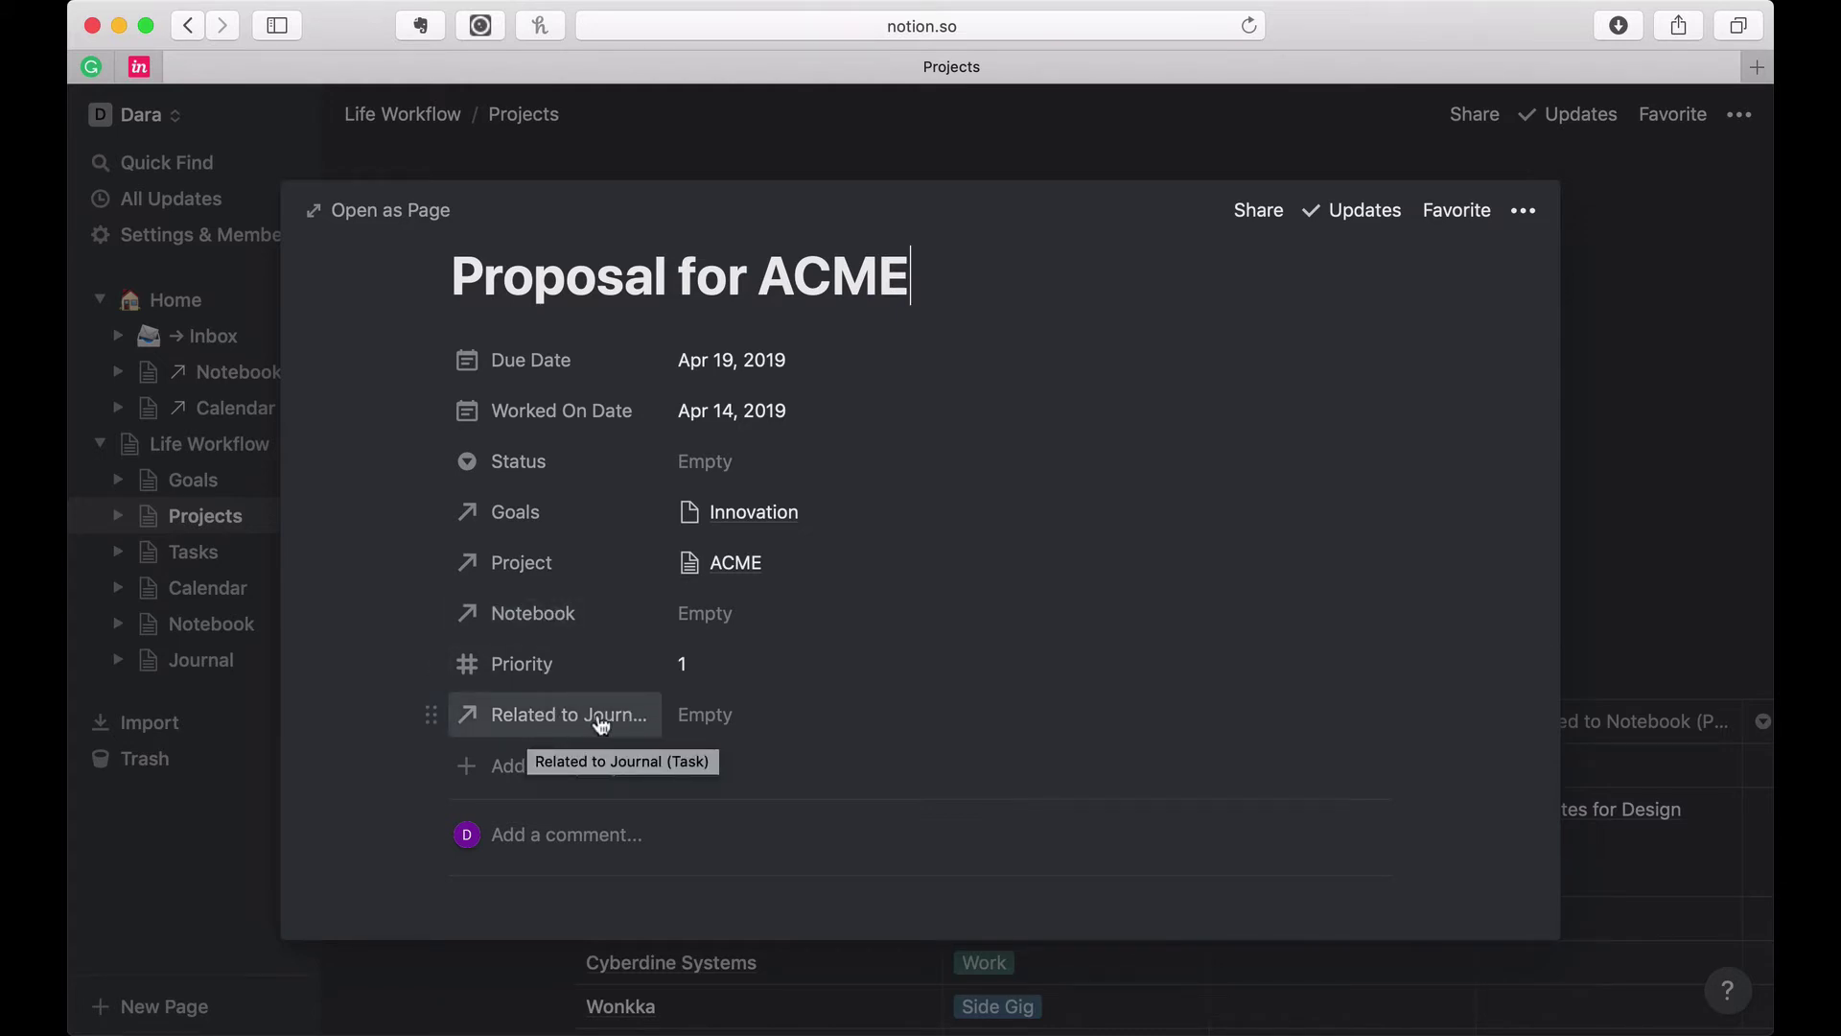
Step: Rename the task's Related to Journal (Task) relation property to Journal
scroll(603, 725, "down", 3)
left_click(587, 595)
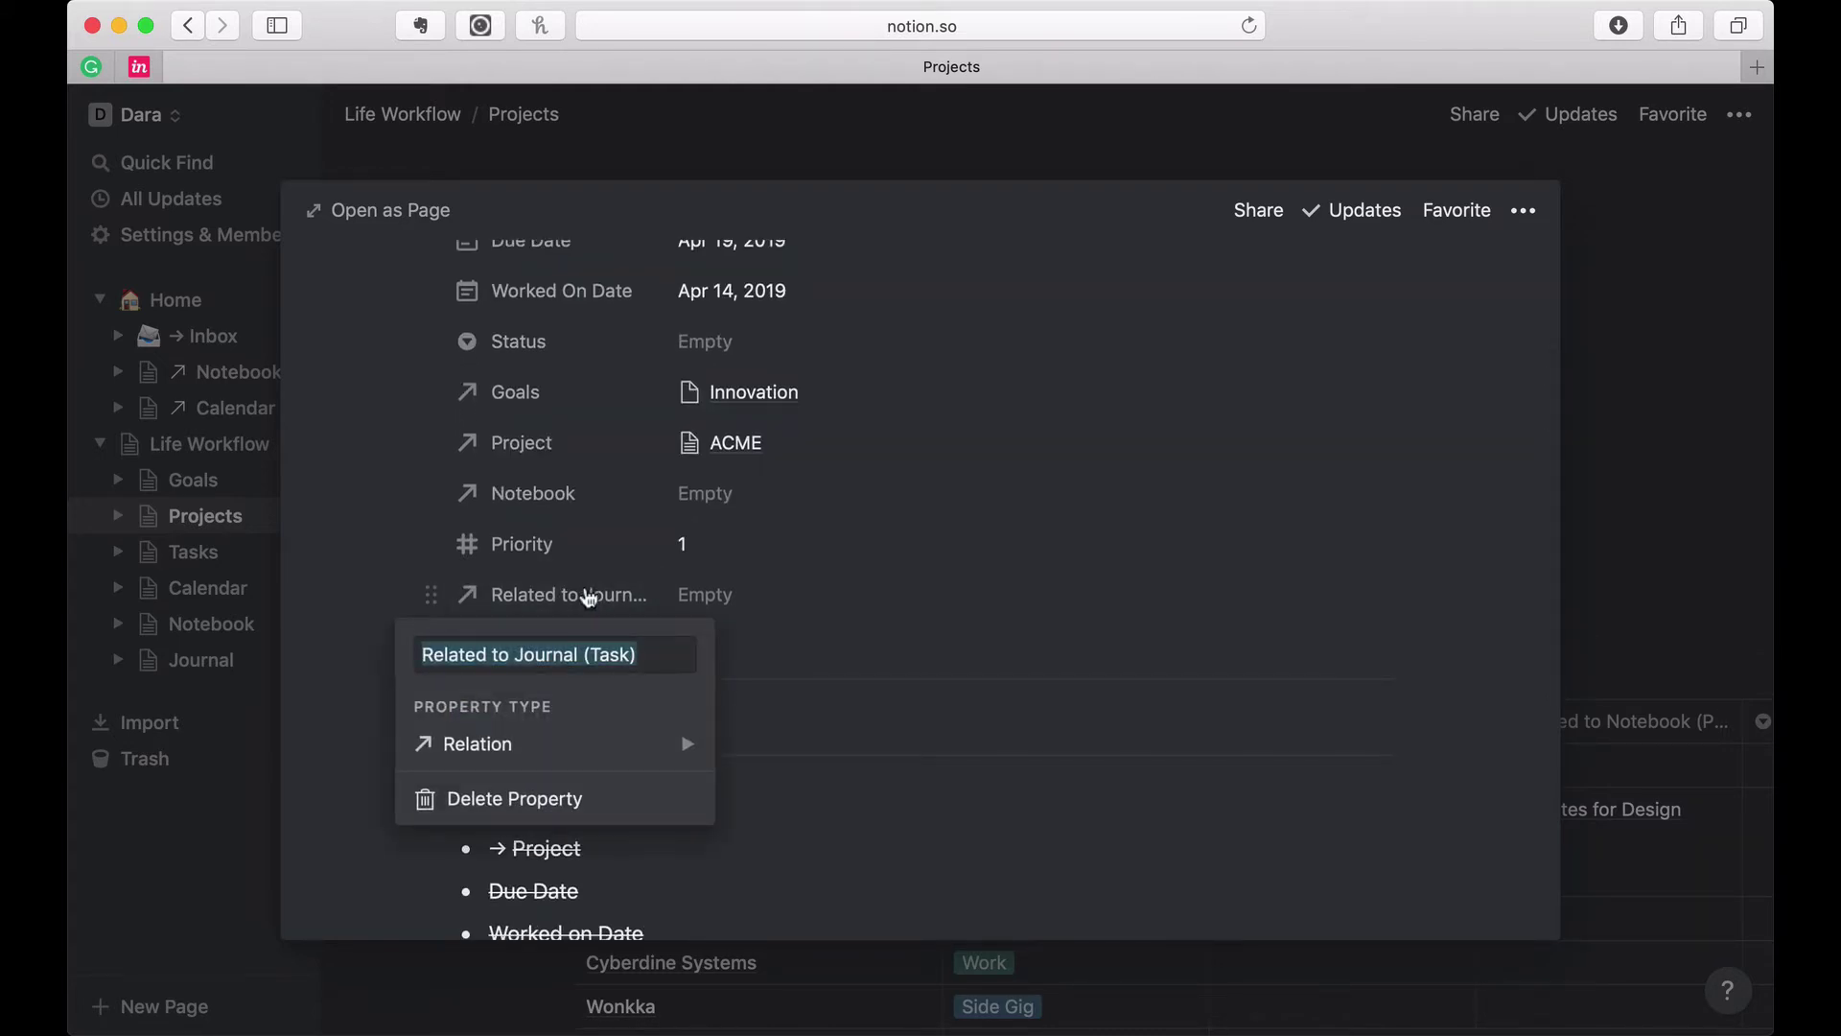
left_click(522, 656)
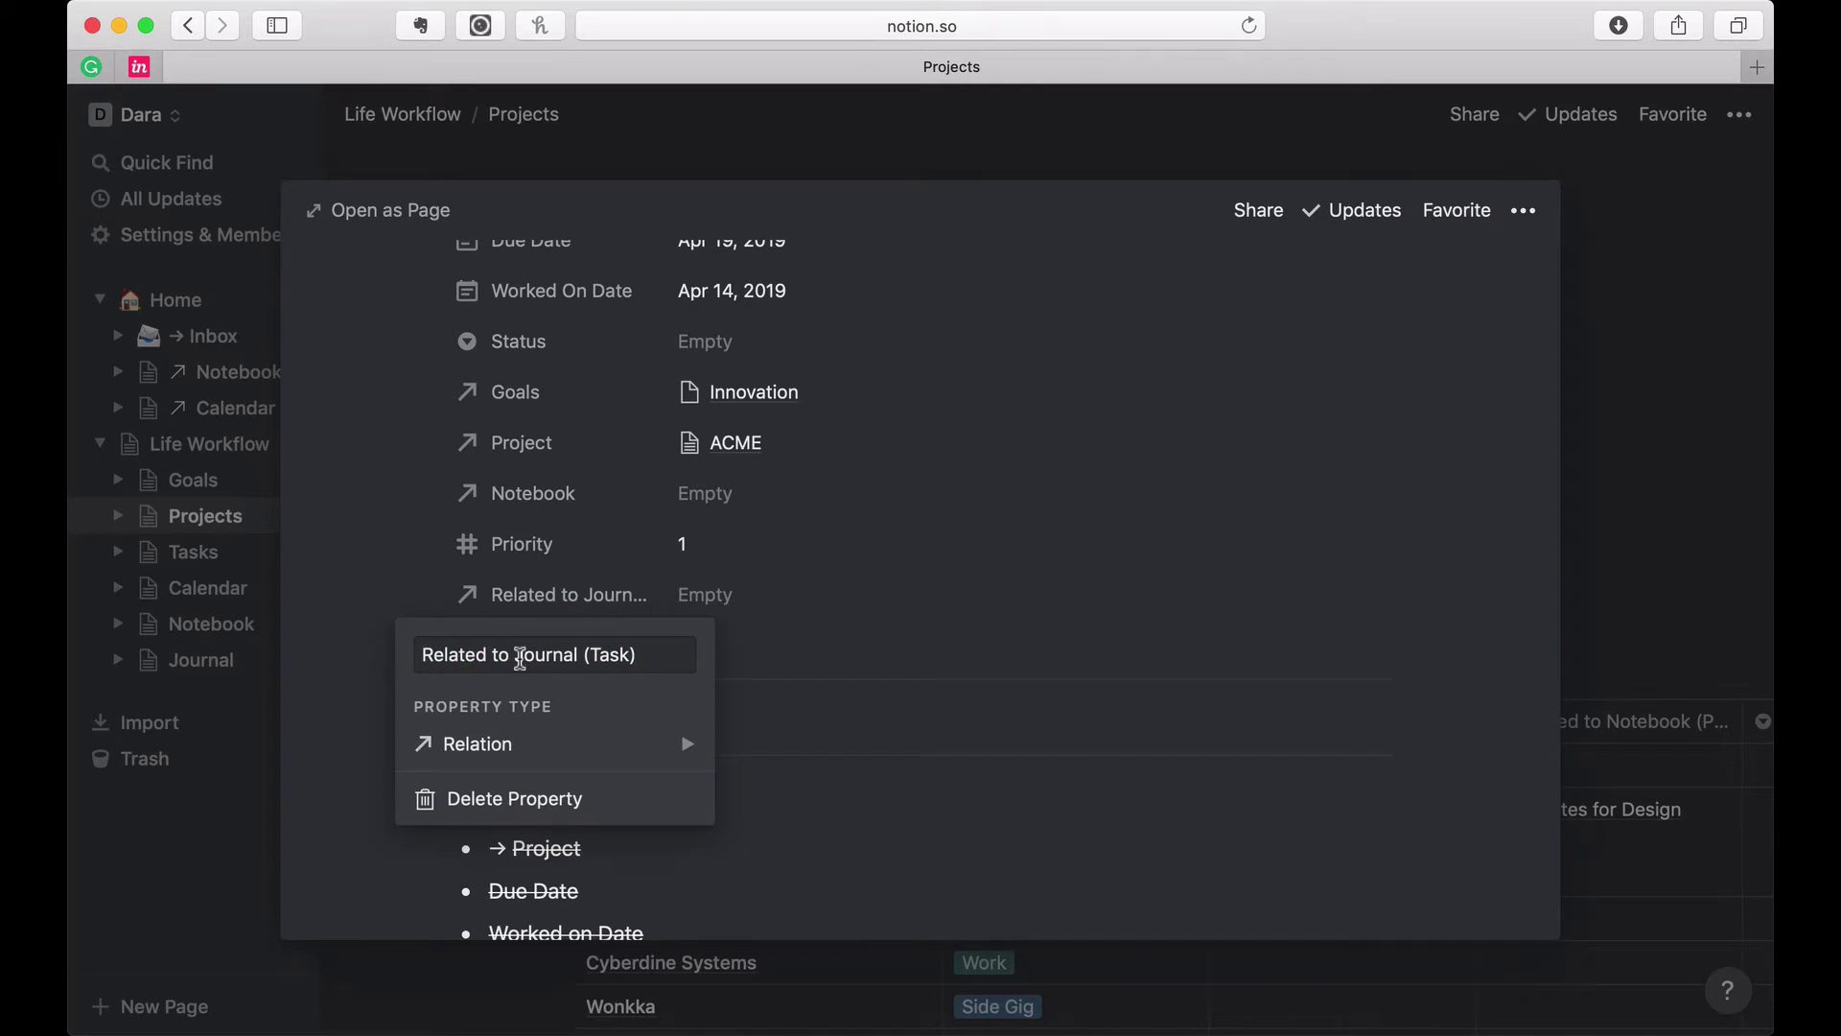
left_click_drag(518, 656, 399, 654)
key("BackSpace")
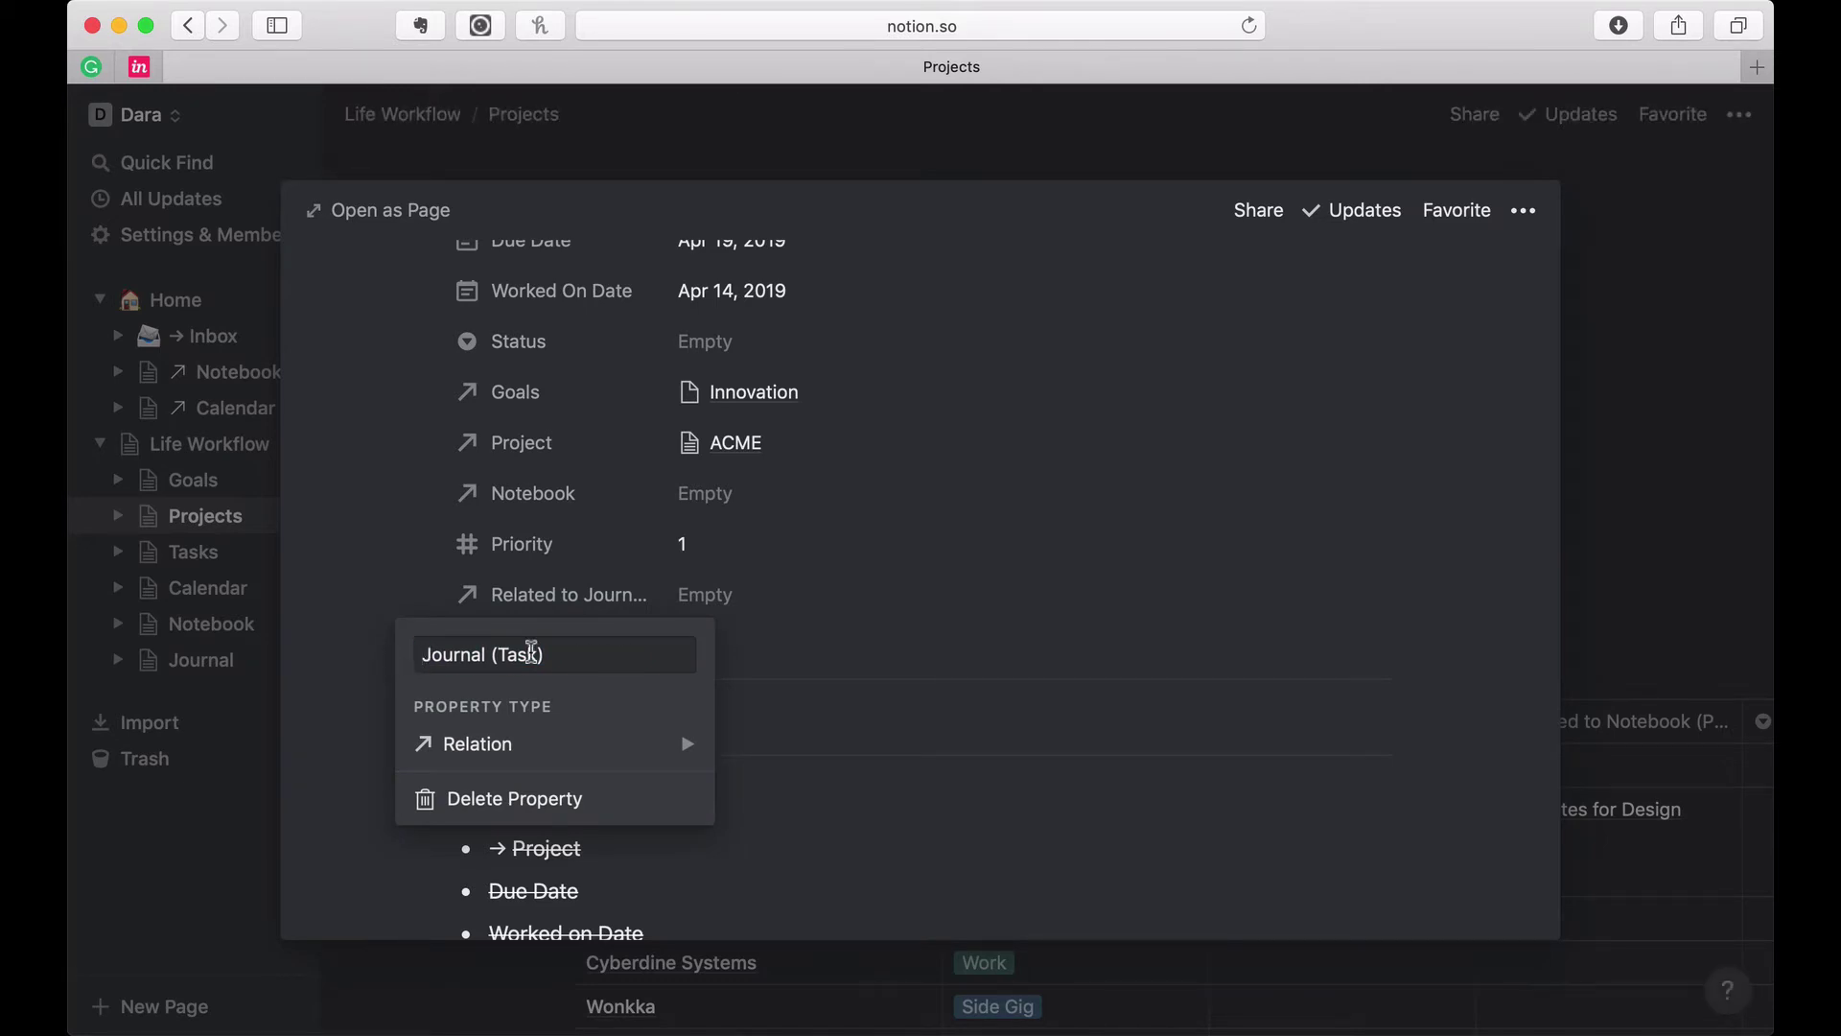
key("BackSpace")
key("BackSpace")
key("BackSpace")
key("BackSpace")
key("BackSpace")
key("BackSpace")
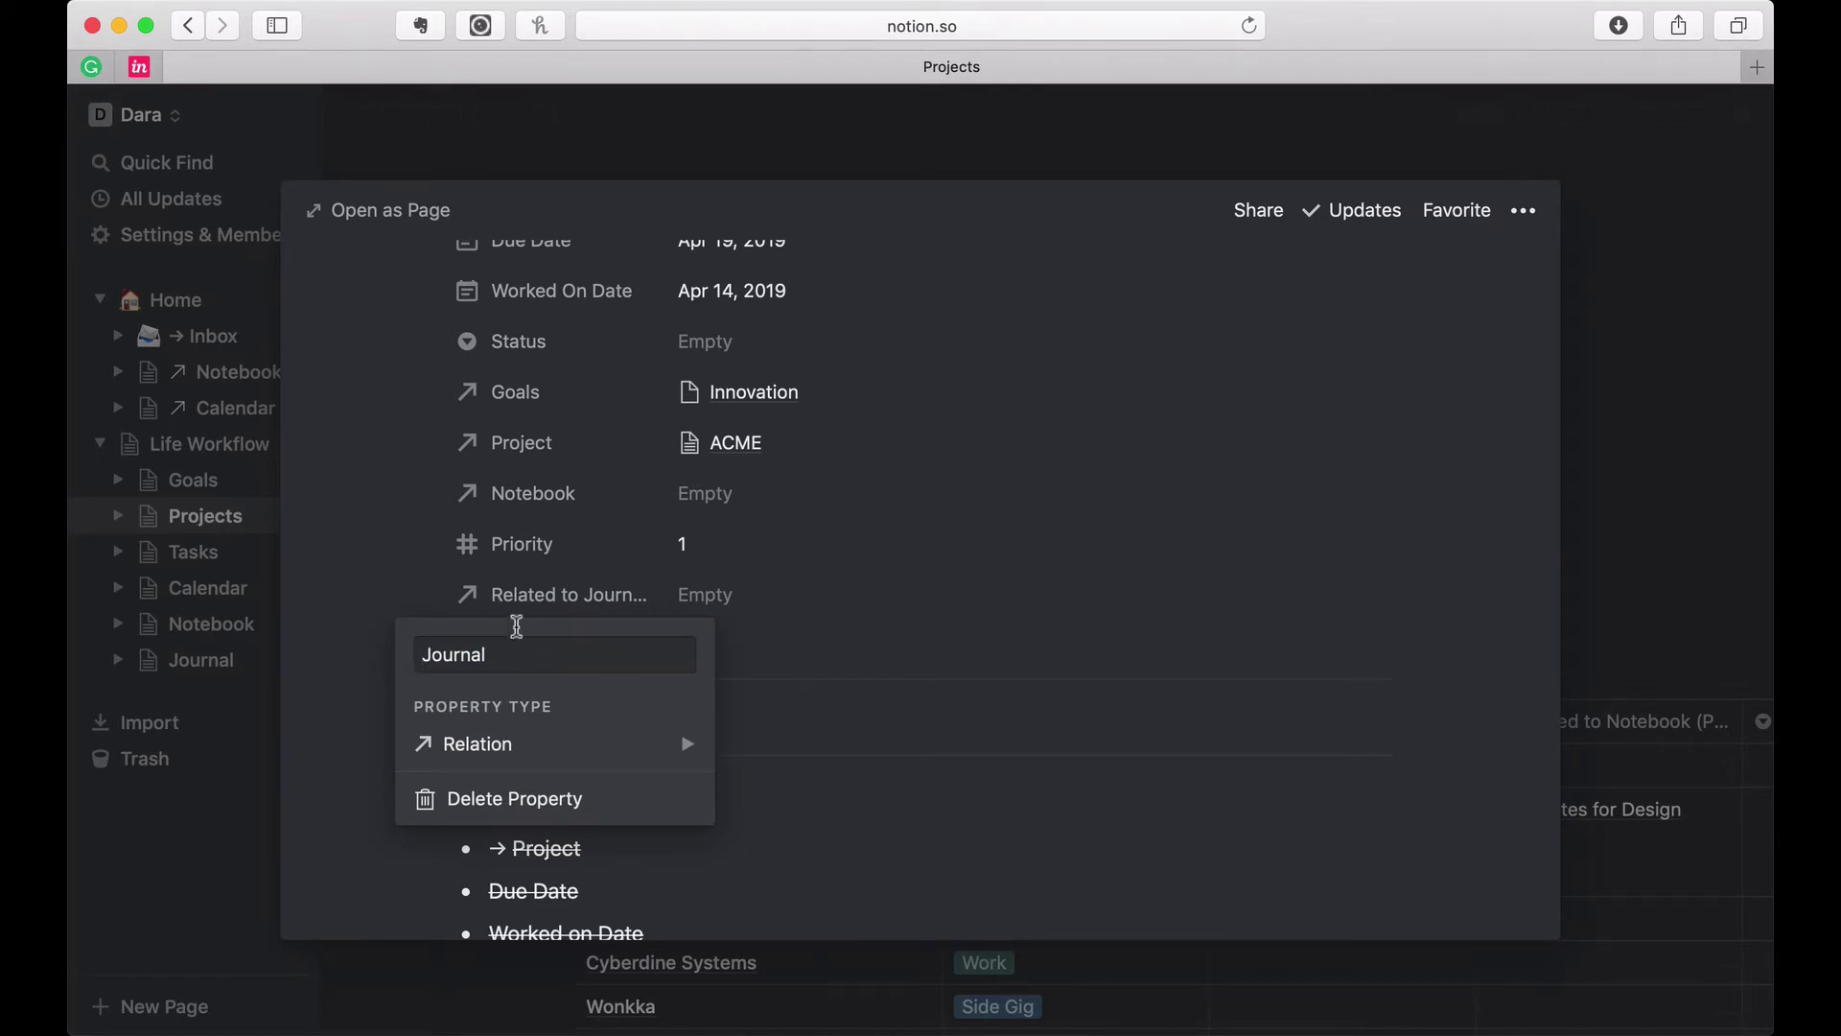
left_click(406, 547)
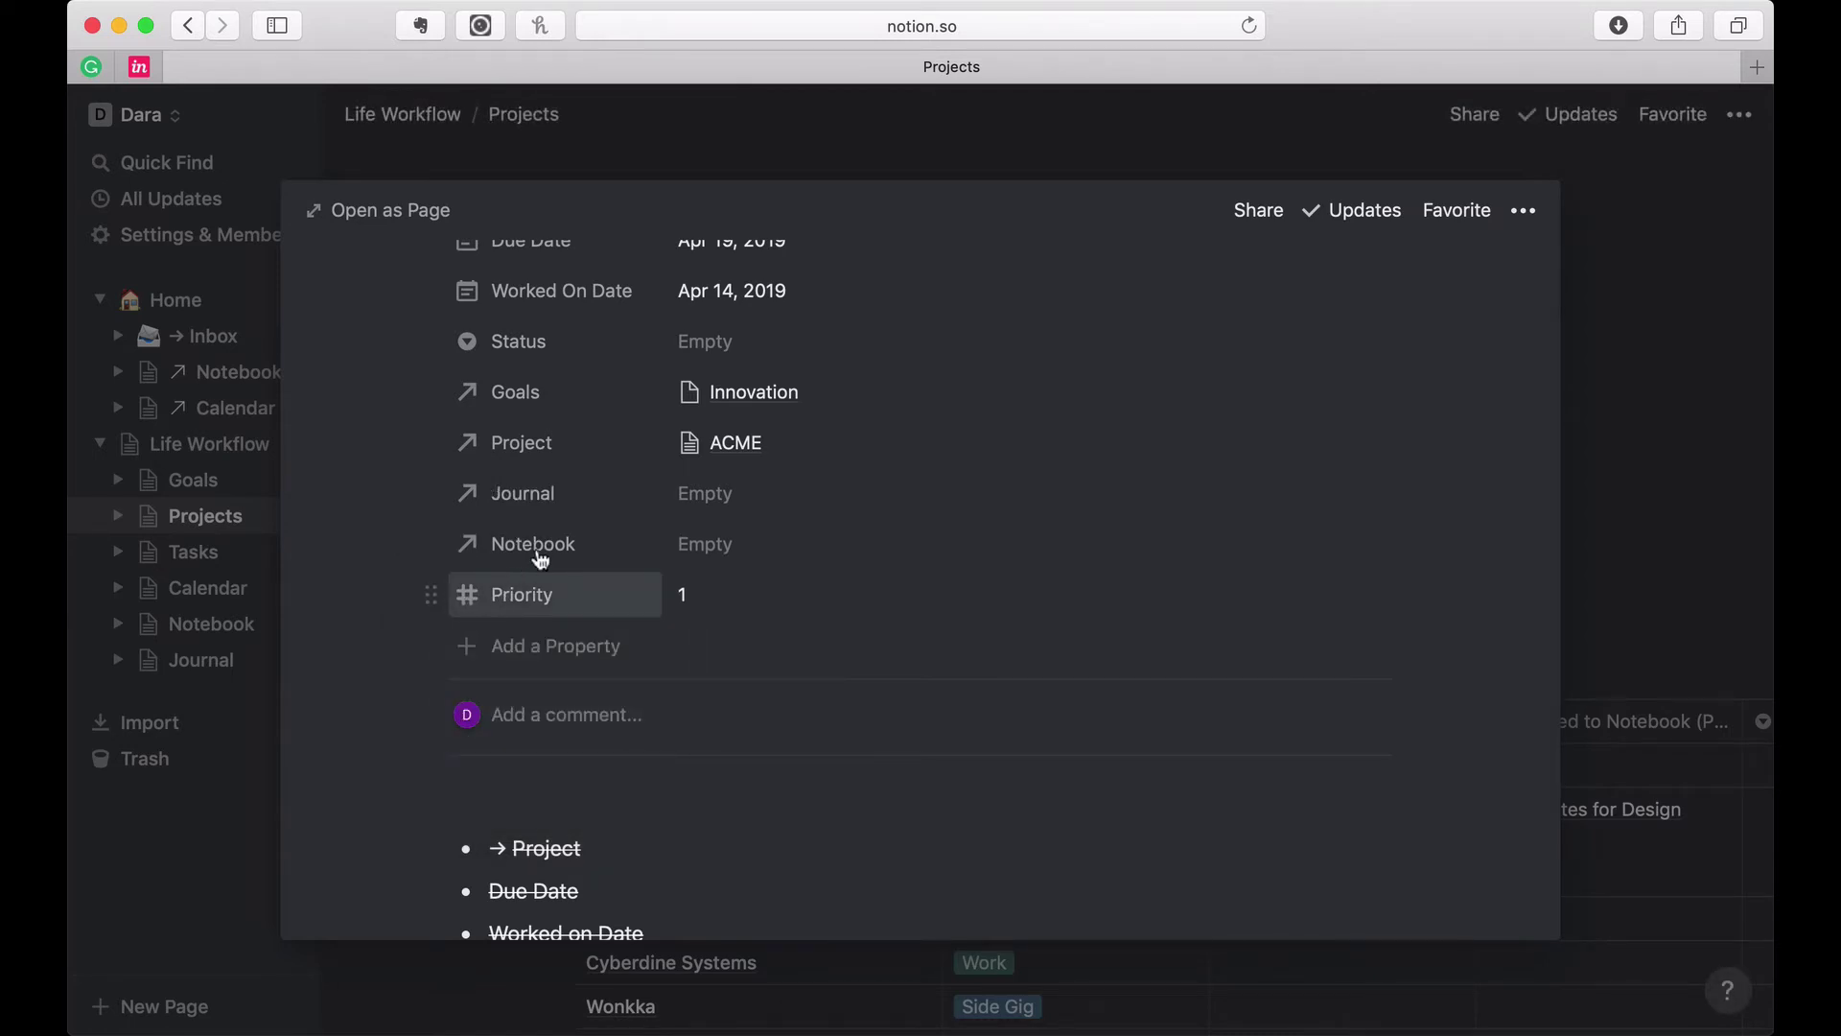
Step: Add a property named Days Worked to the Proposal for ACME task with the Rollup type
left_click(547, 645)
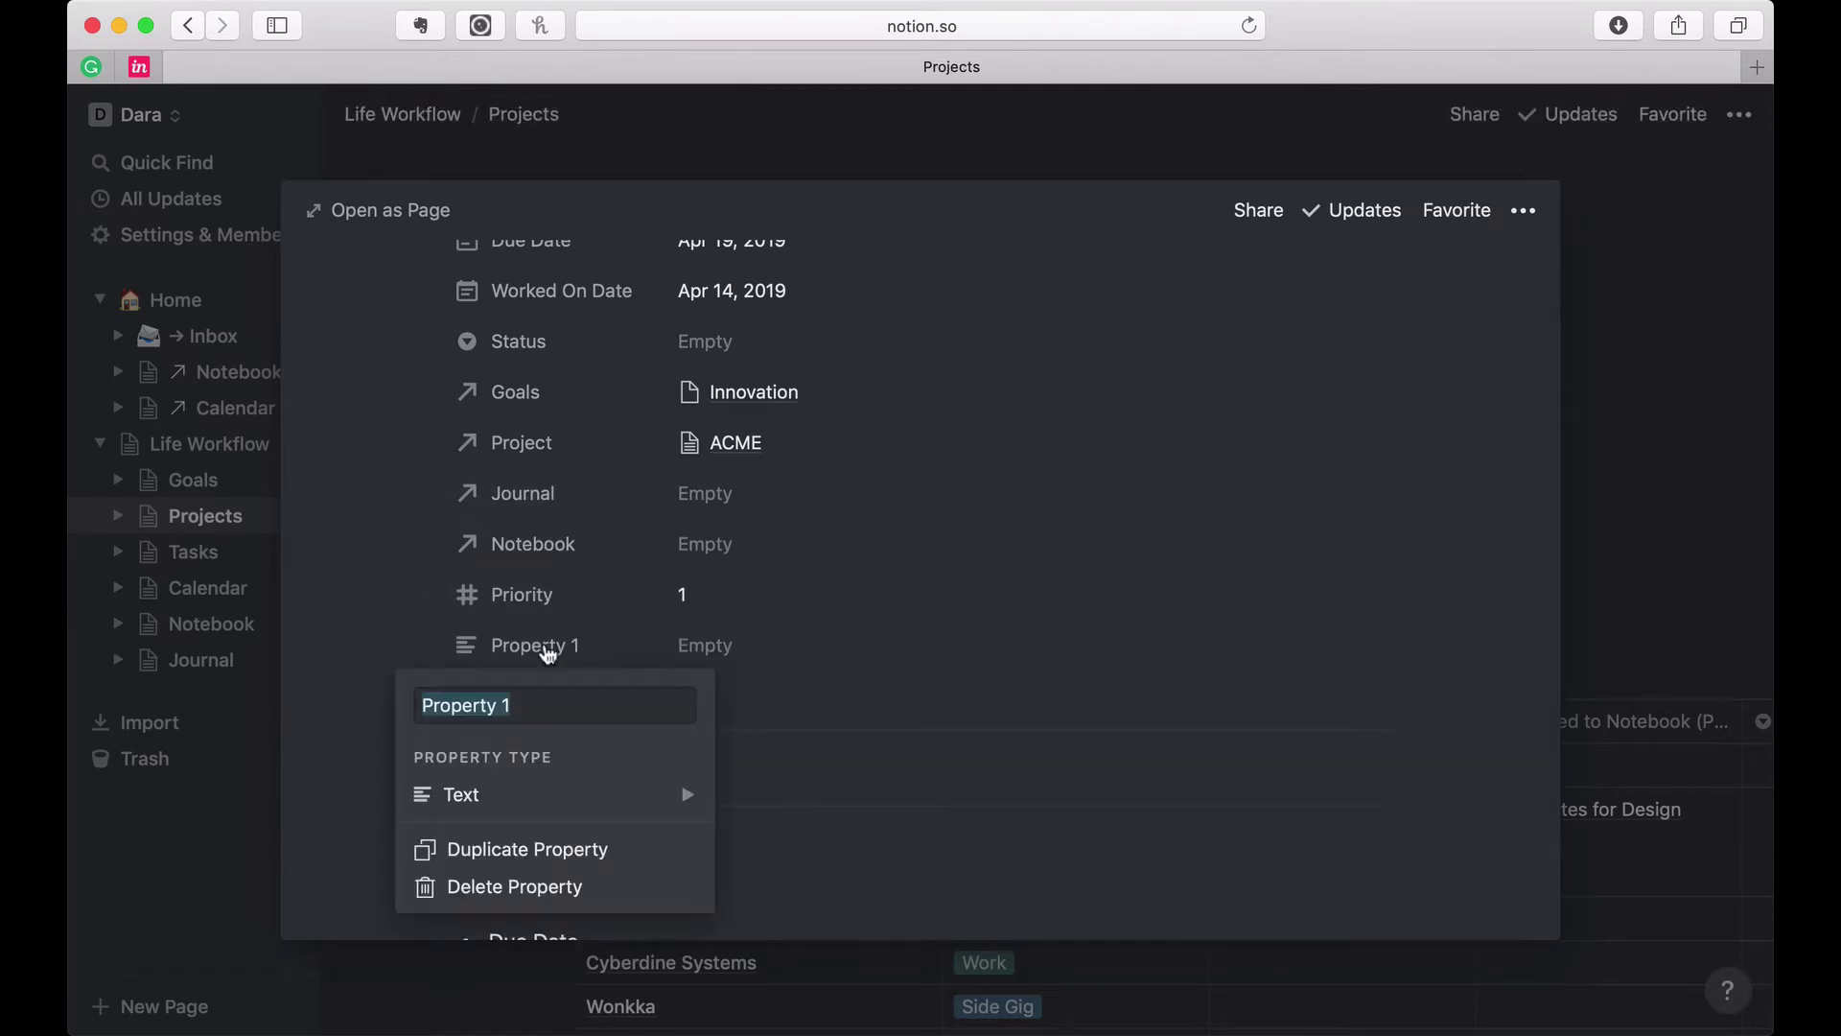
mouse_move(554, 806)
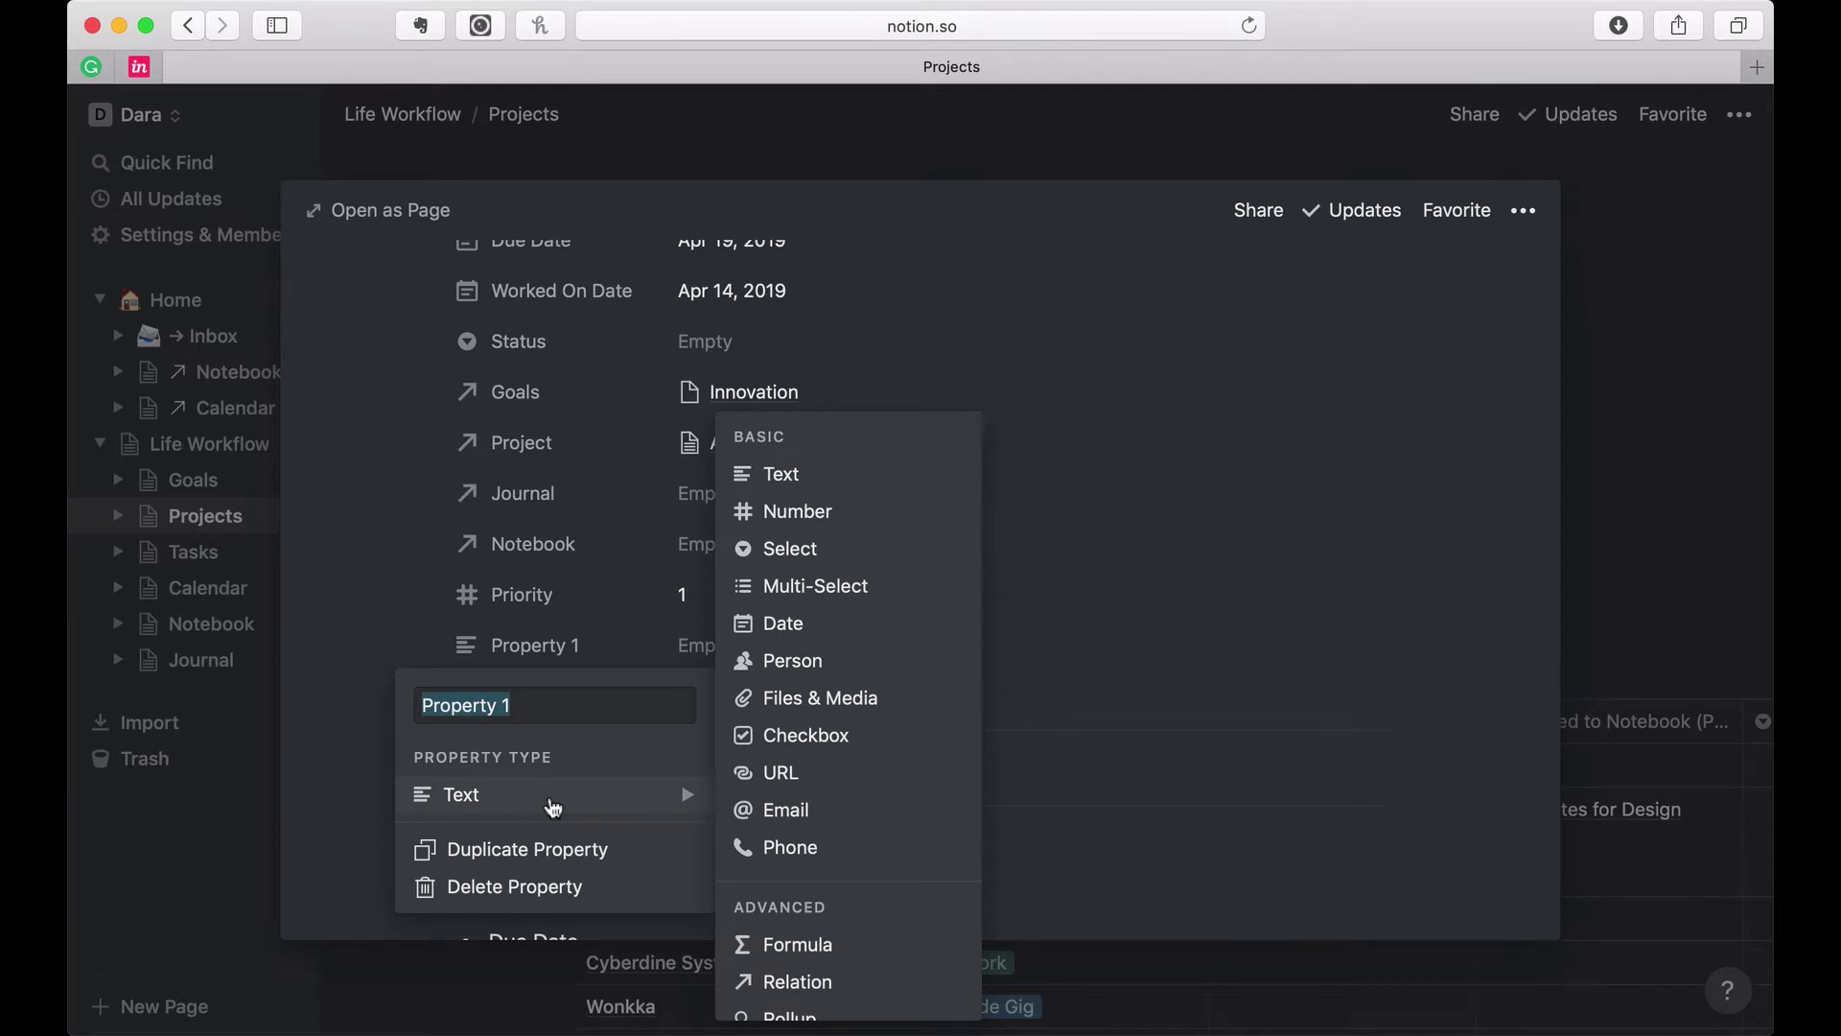
left_click_drag(506, 705, 406, 709)
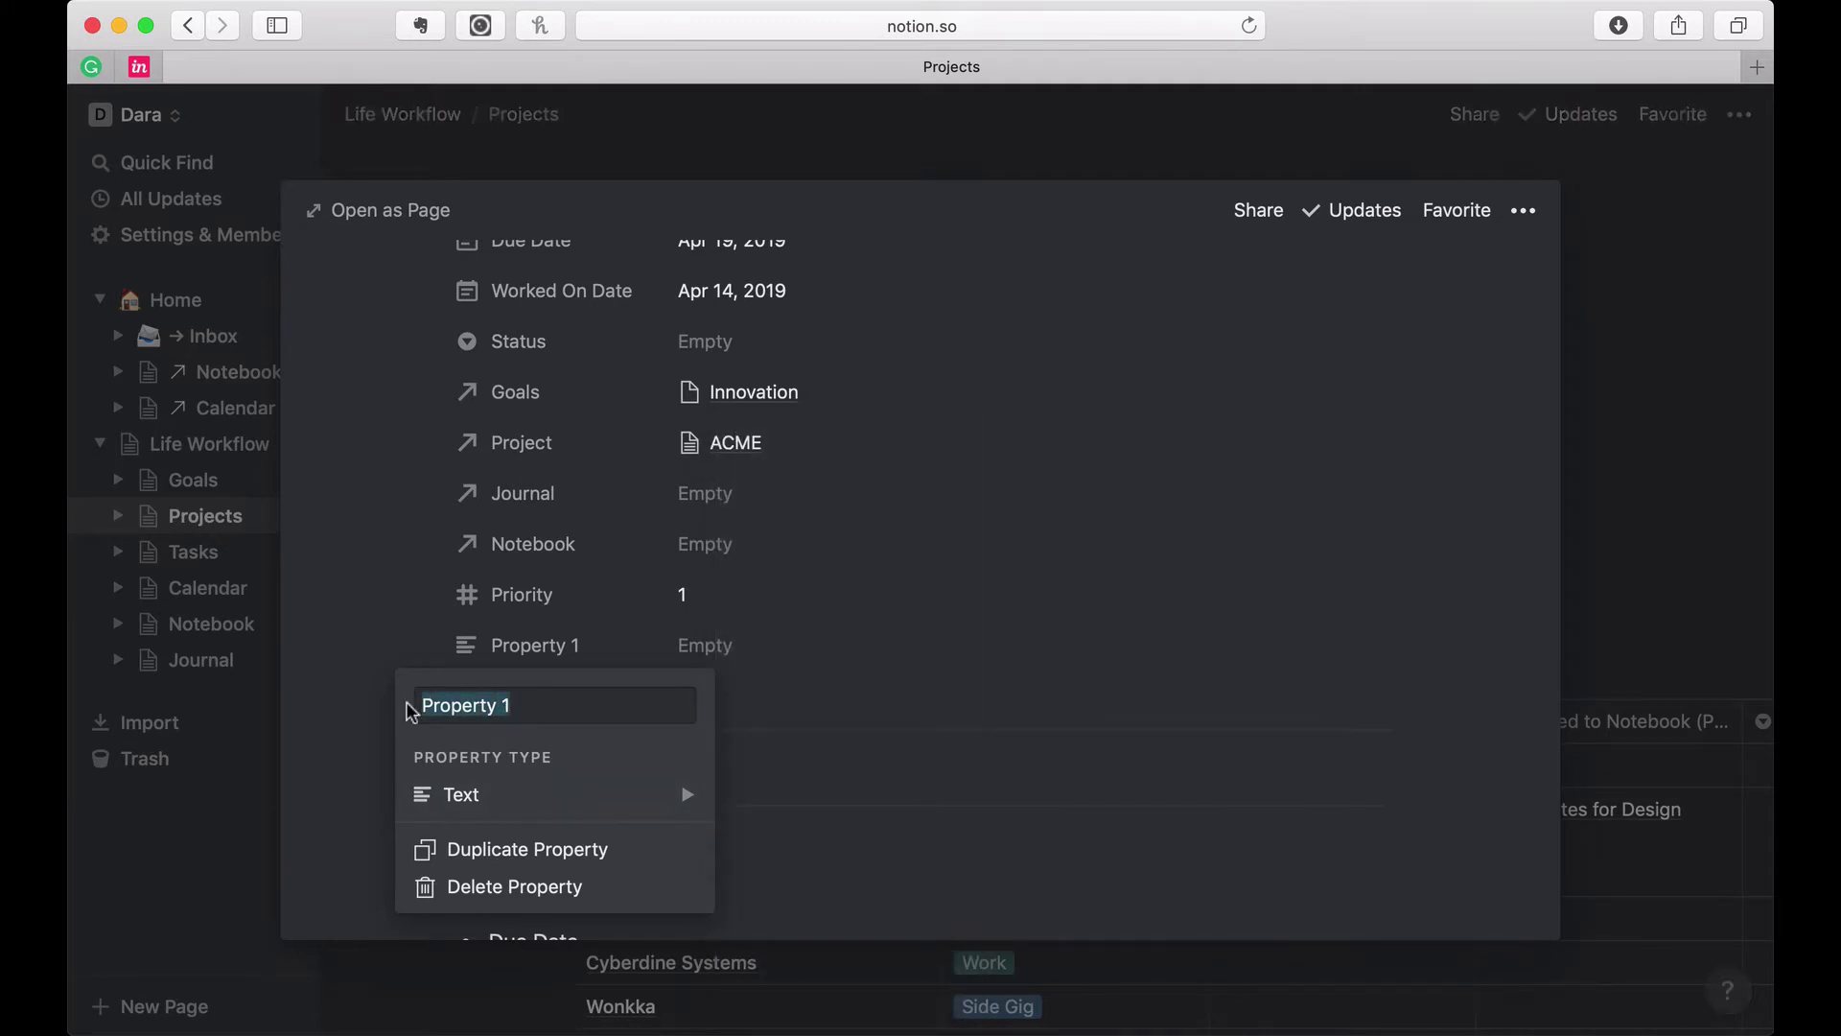
type("Days Worked")
mouse_move(468, 801)
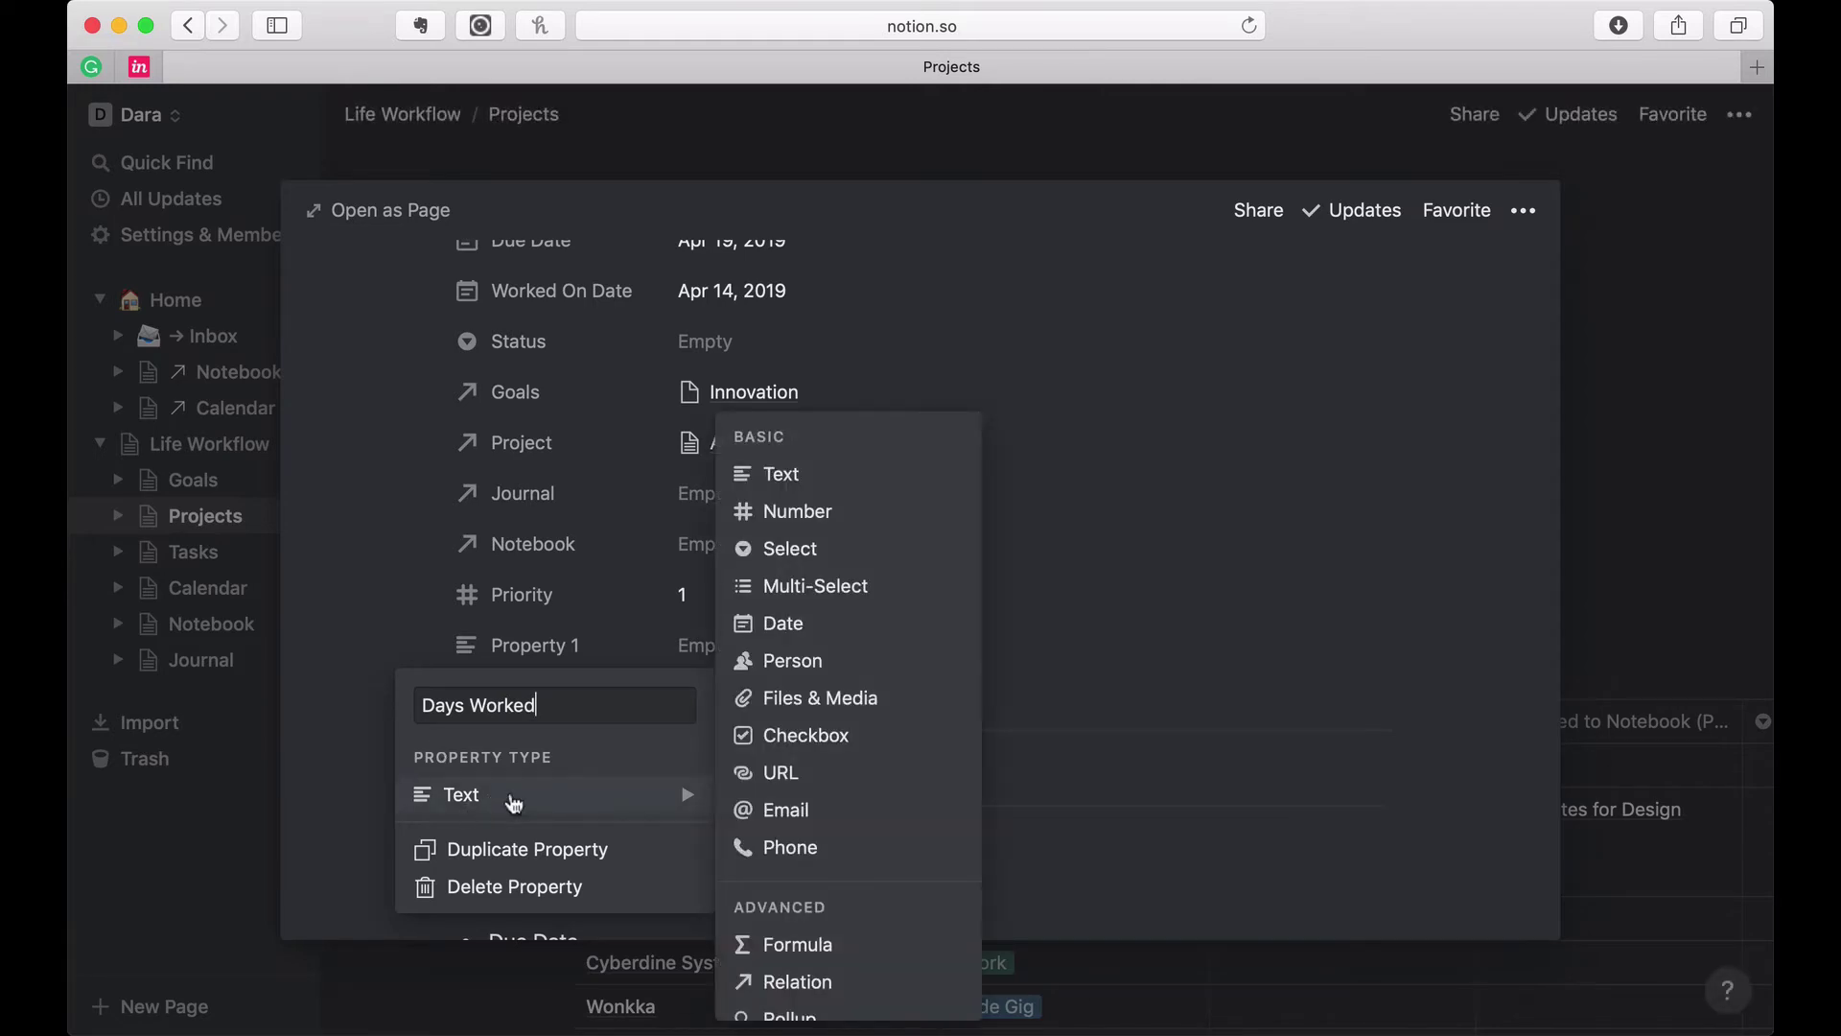
scroll(767, 901, "down", 3)
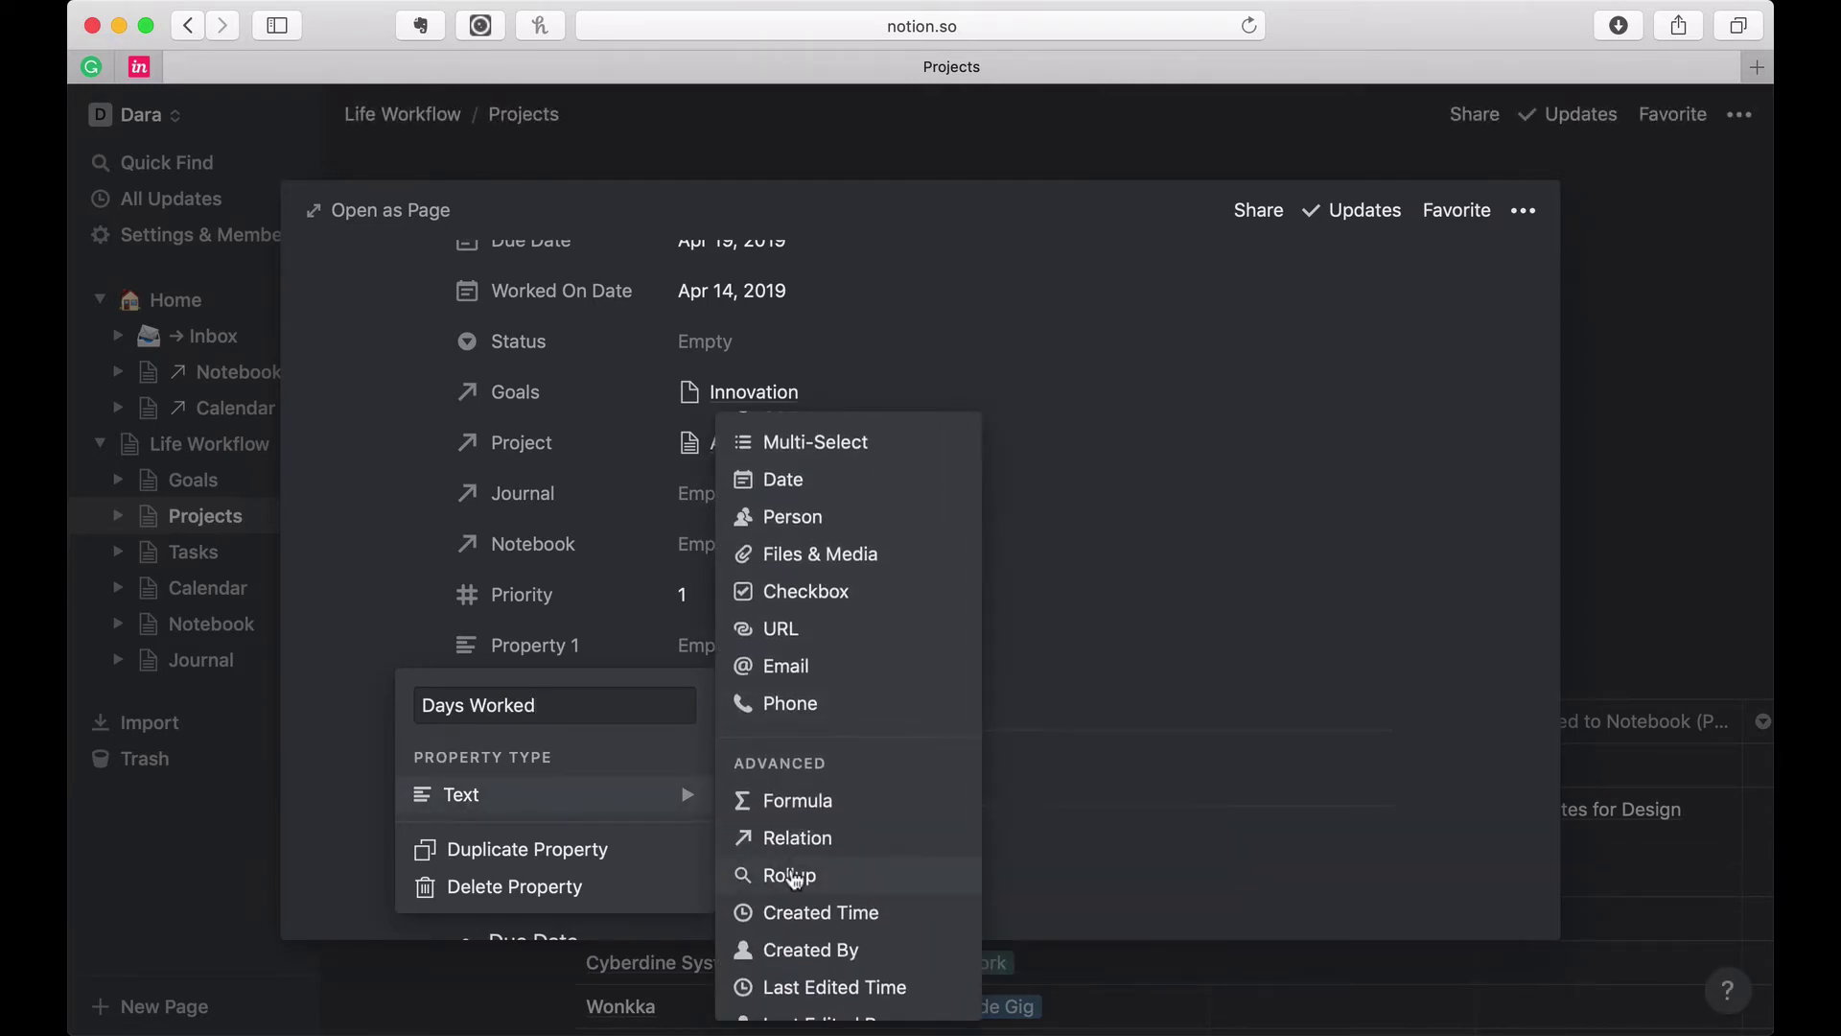
left_click(788, 876)
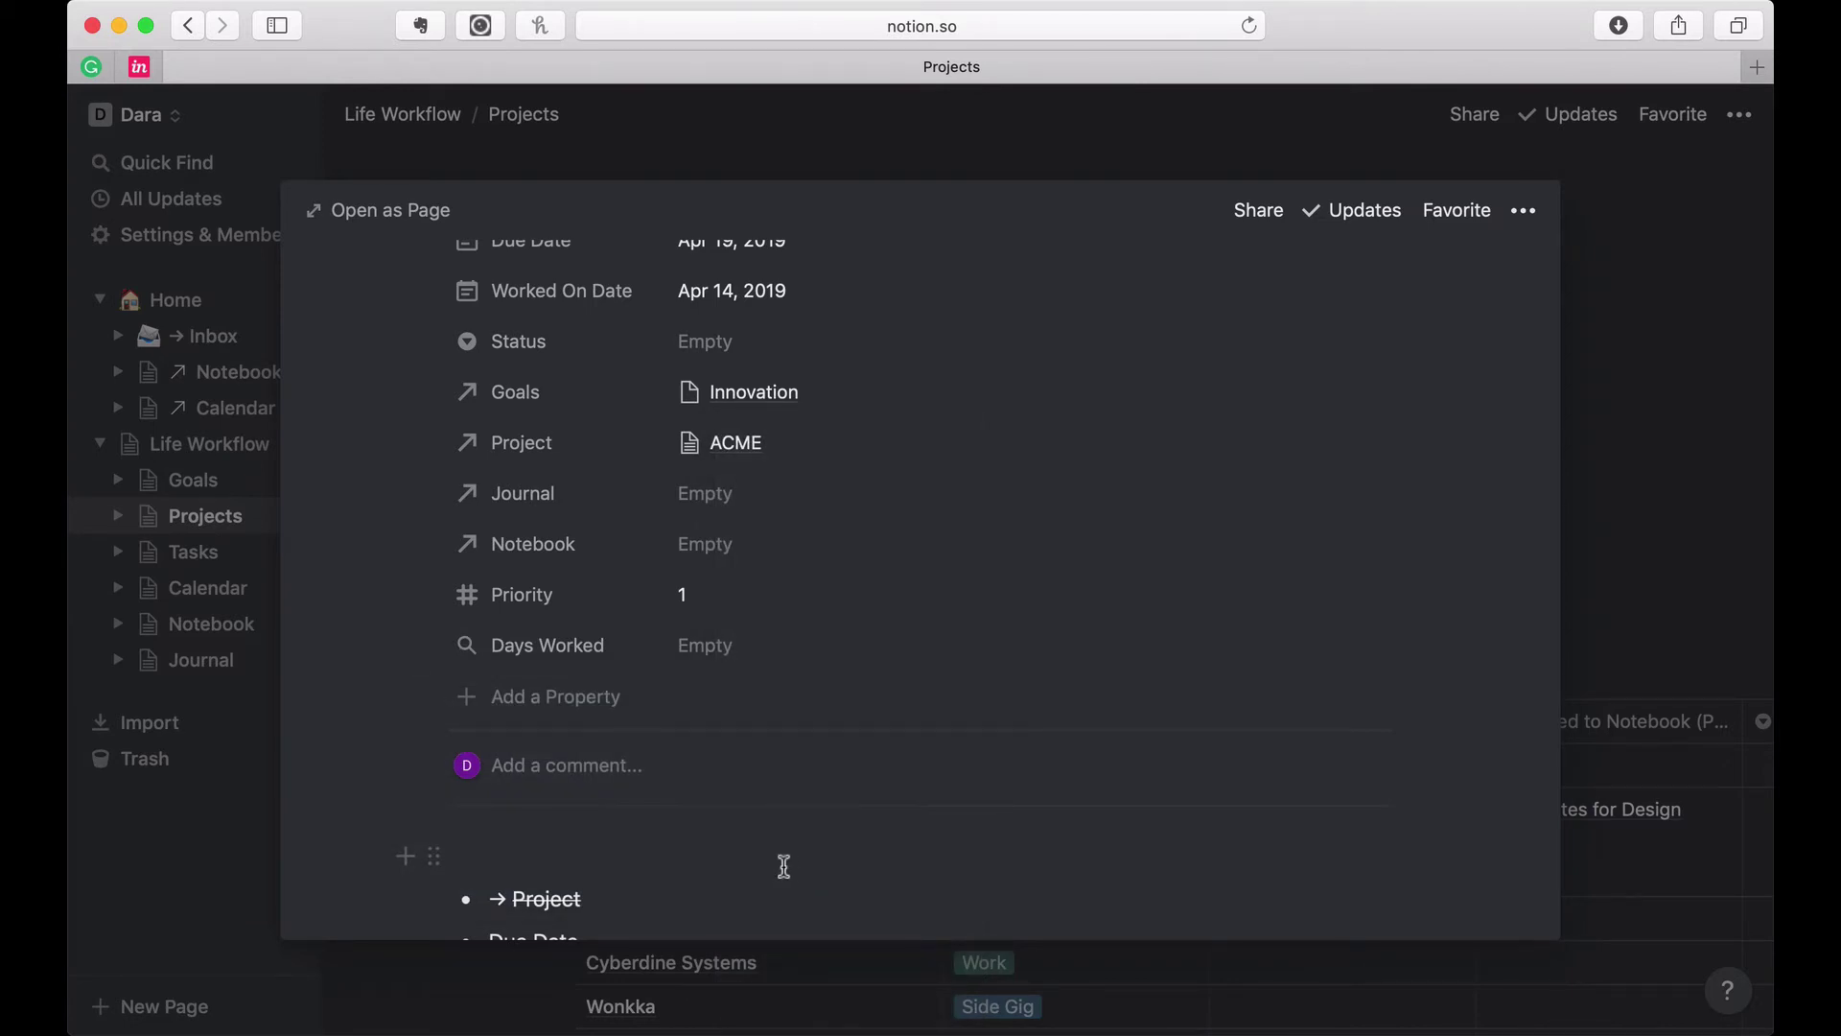
Step: Configure the Days Worked rollup to use the Journal relation and its Day Worked property, keeping the calculation at Show Original
scroll(676, 765, "up", 2)
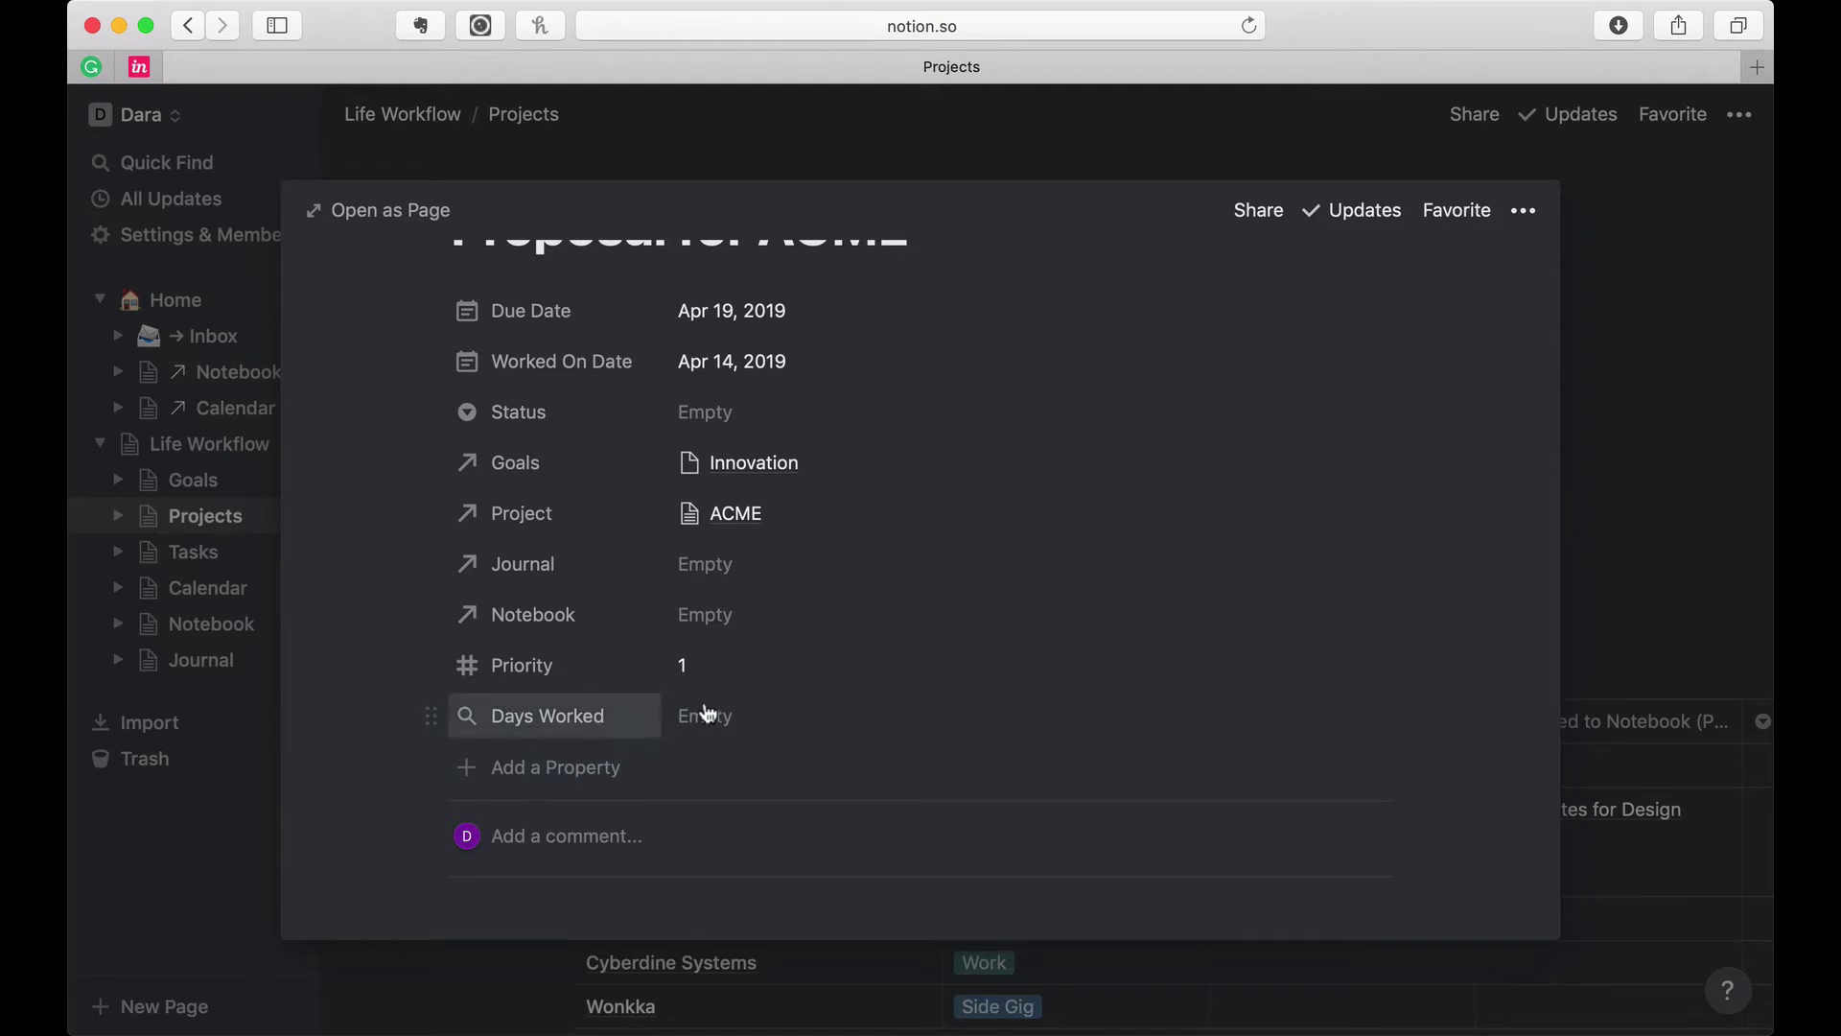
left_click(733, 717)
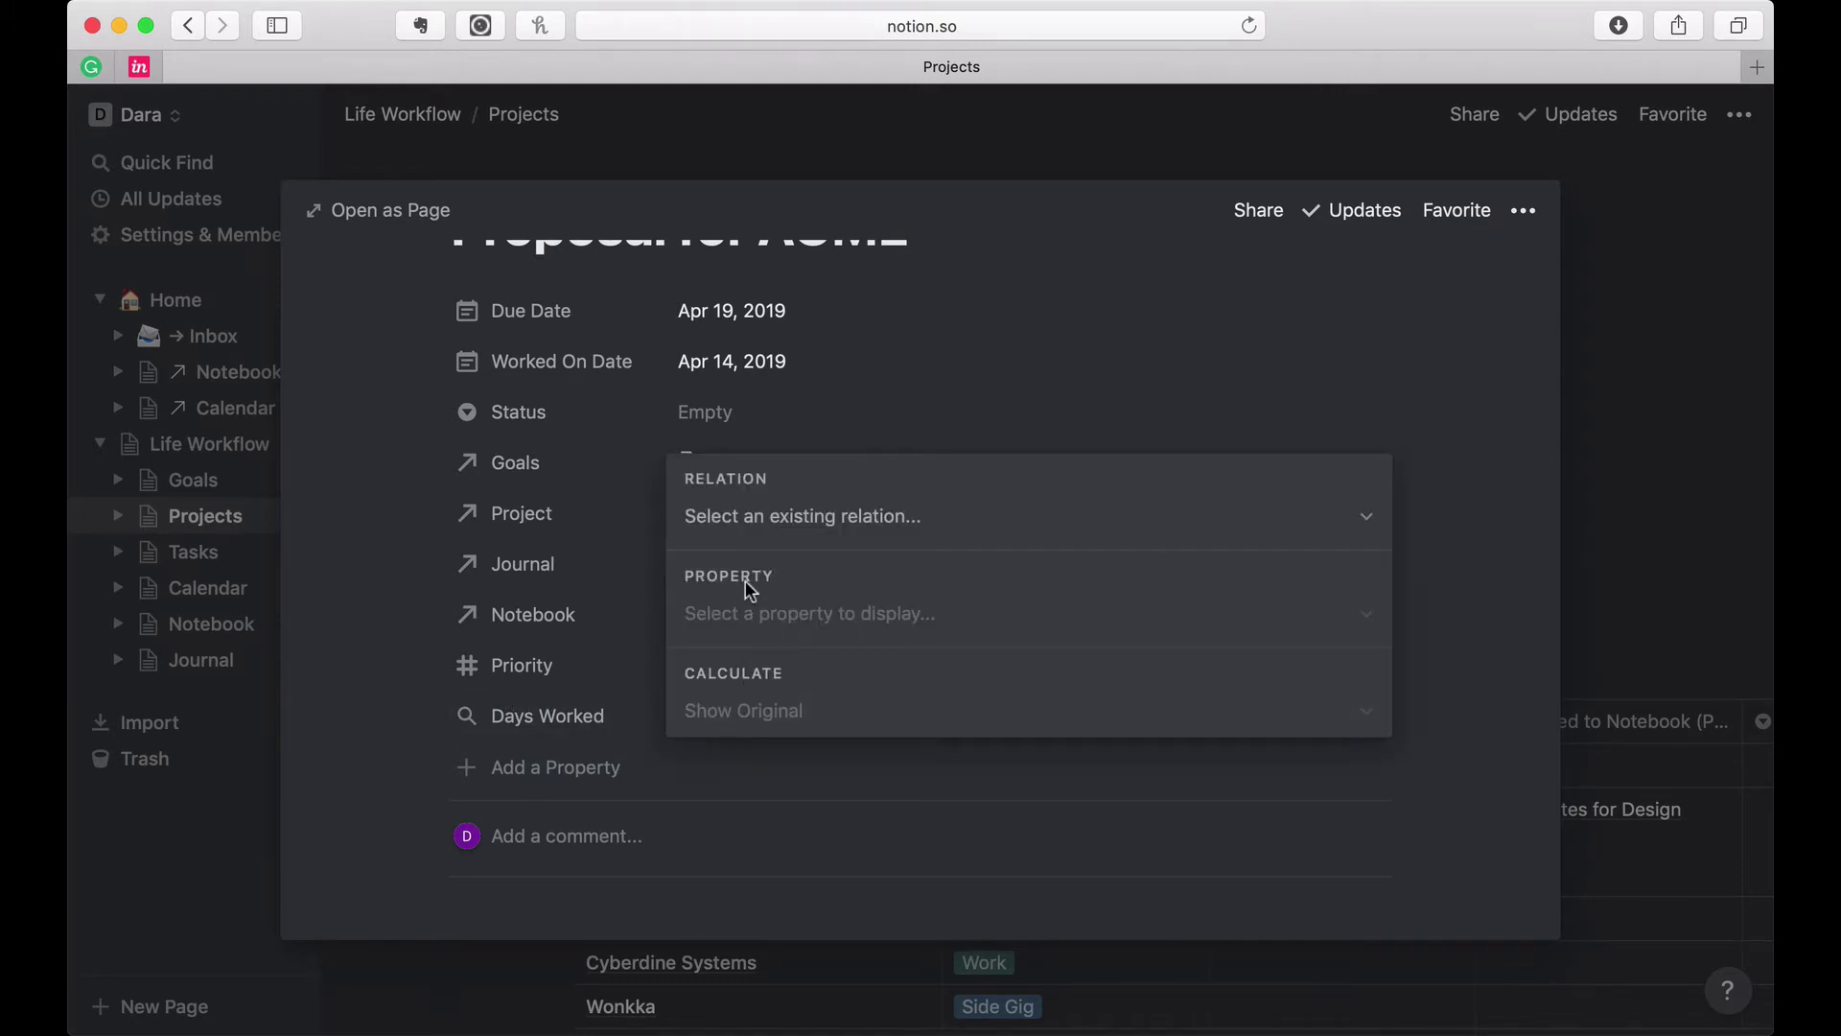
left_click(754, 518)
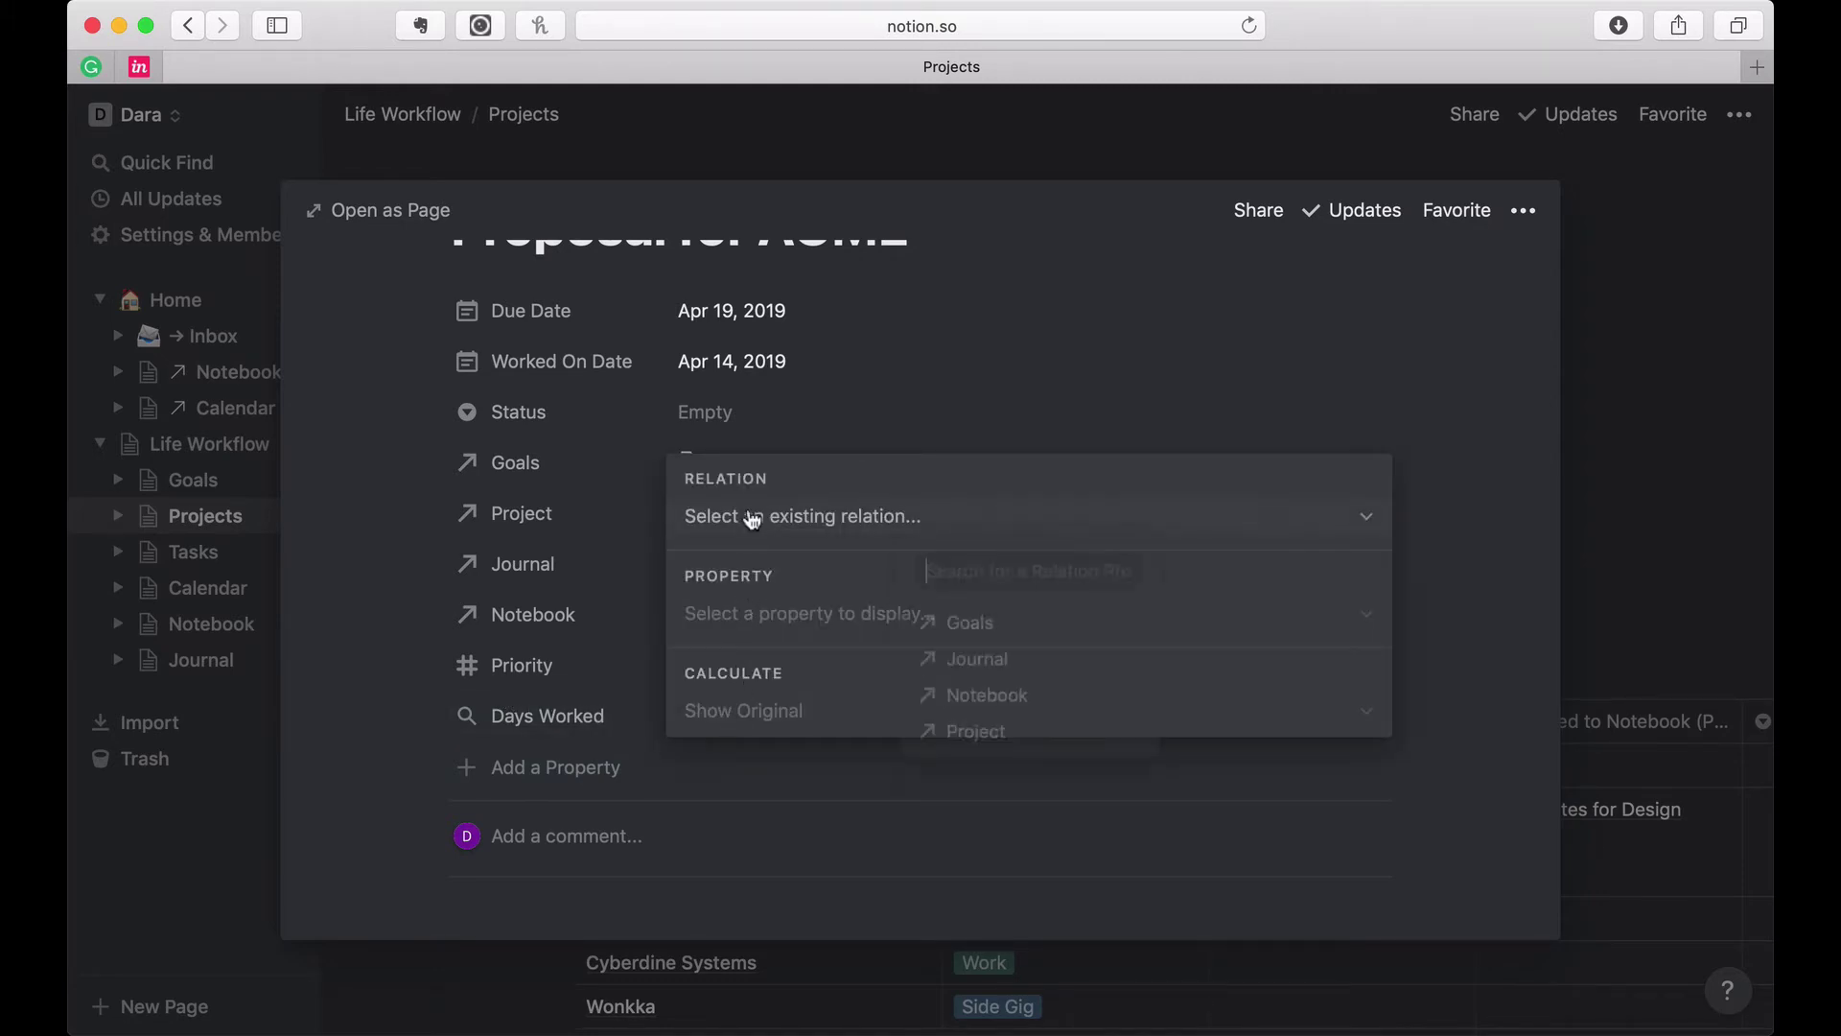
left_click(962, 665)
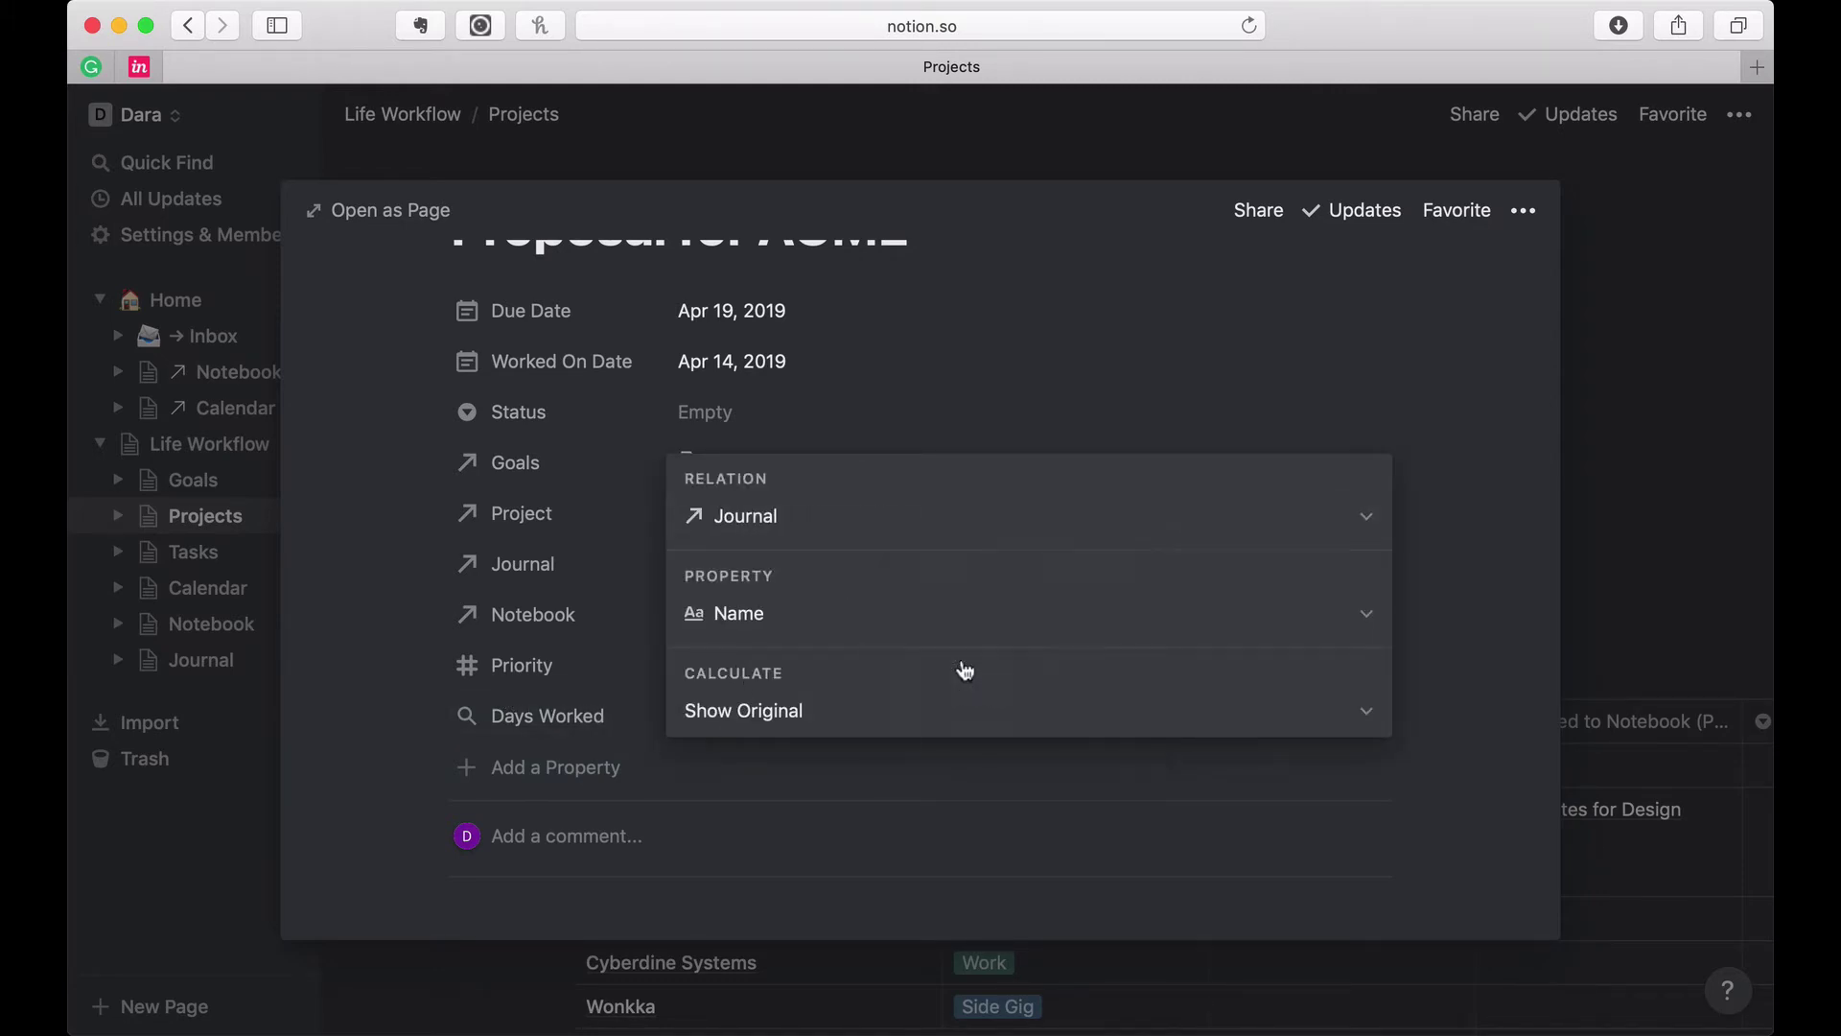
left_click(770, 620)
left_click(971, 763)
left_click(786, 725)
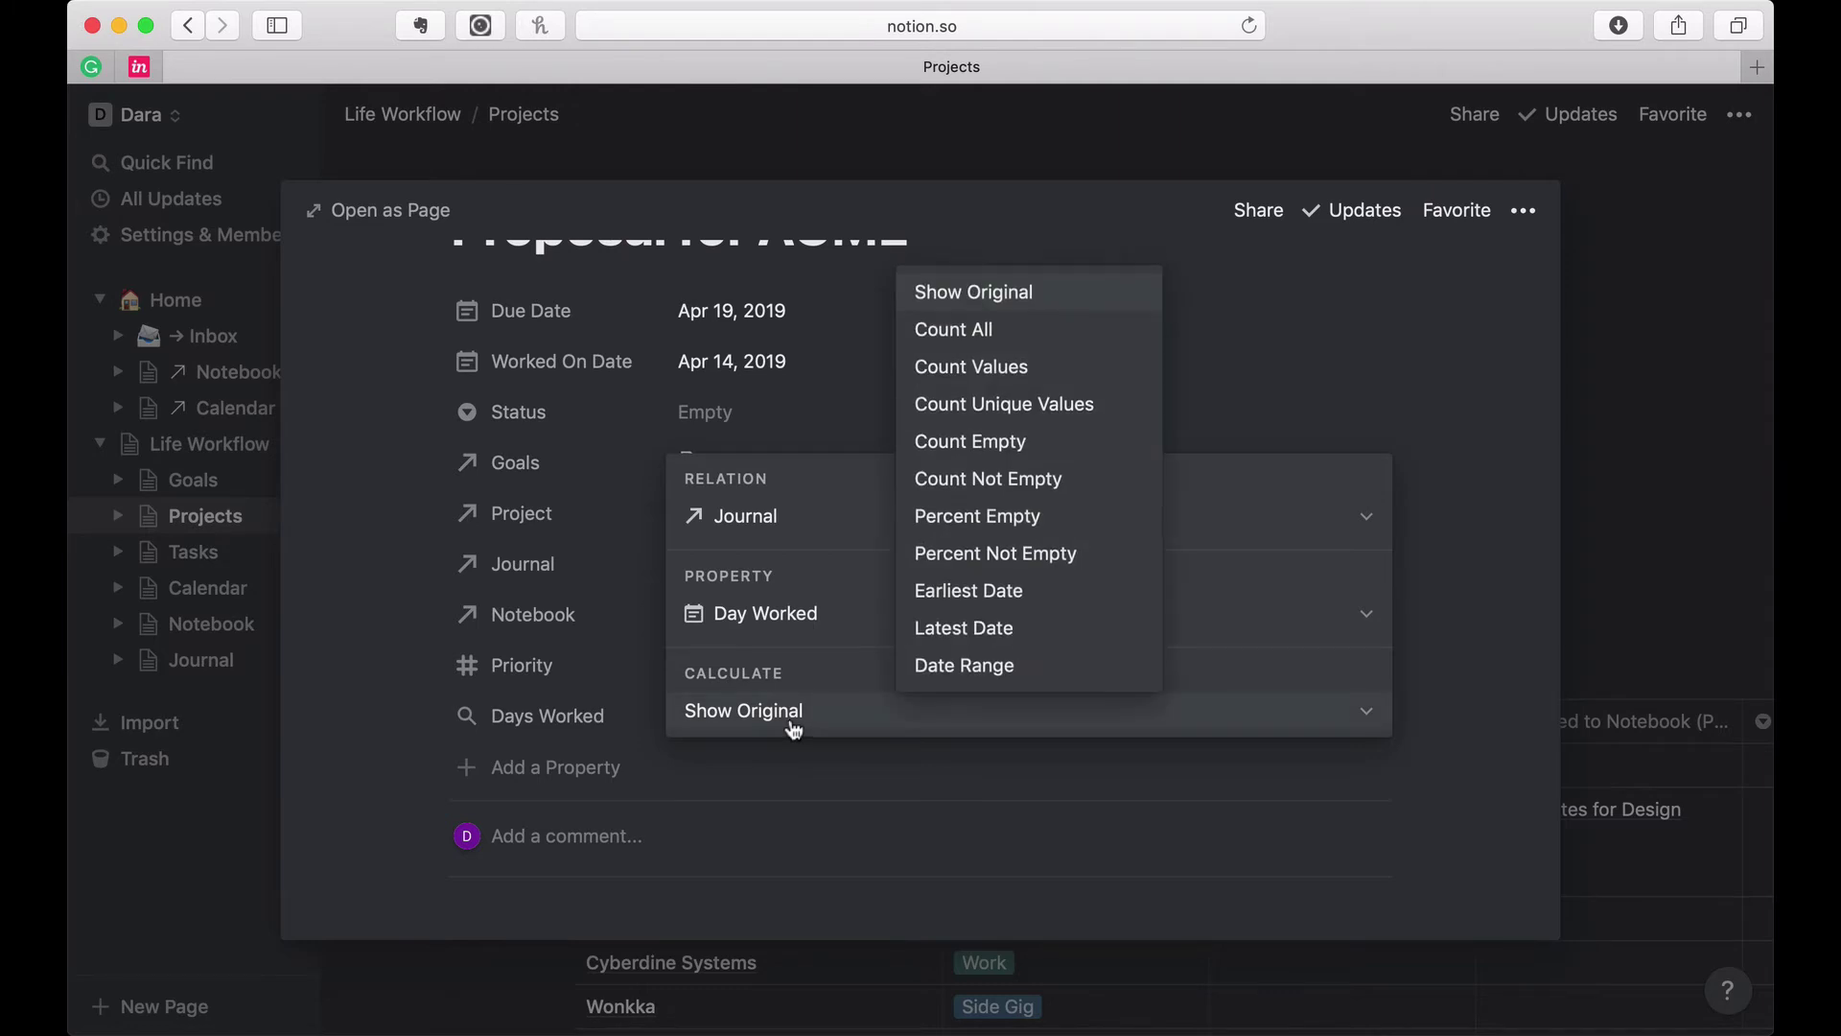
left_click(347, 730)
left_click(345, 728)
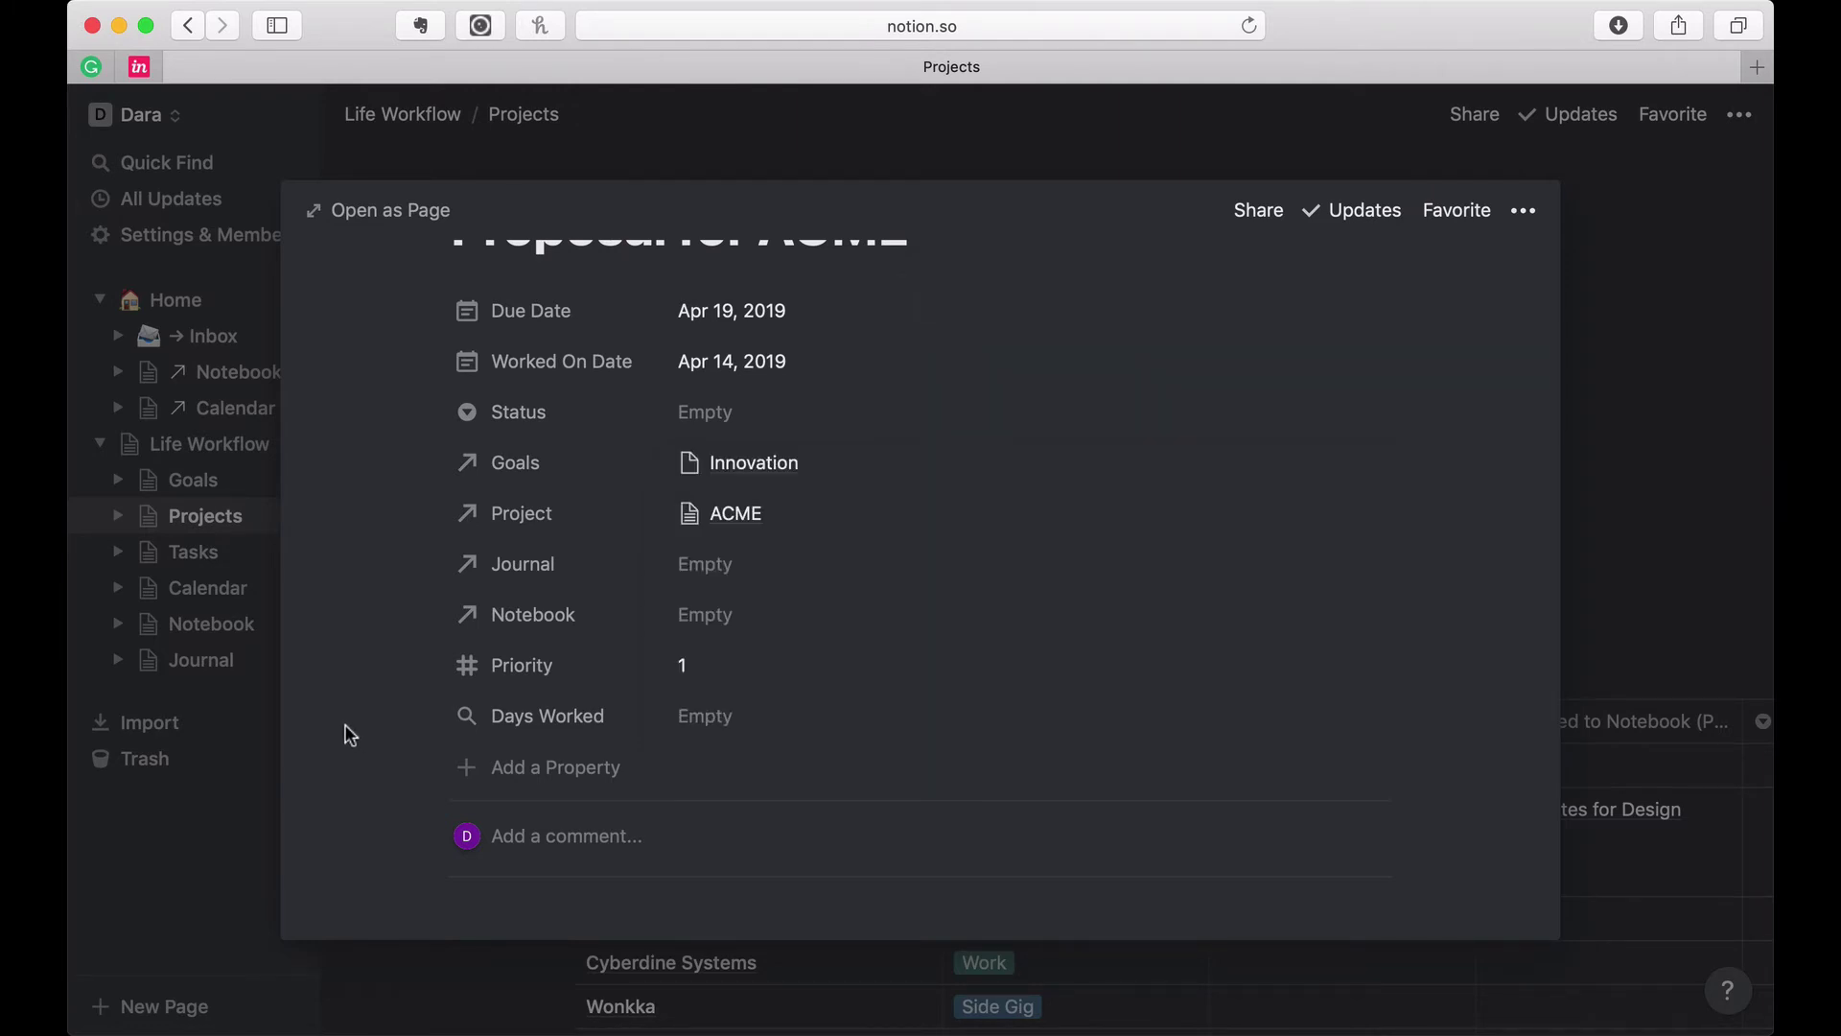
Step: Review the Proposal for ACME task's properties against its checklist
scroll(383, 777, "down", 7)
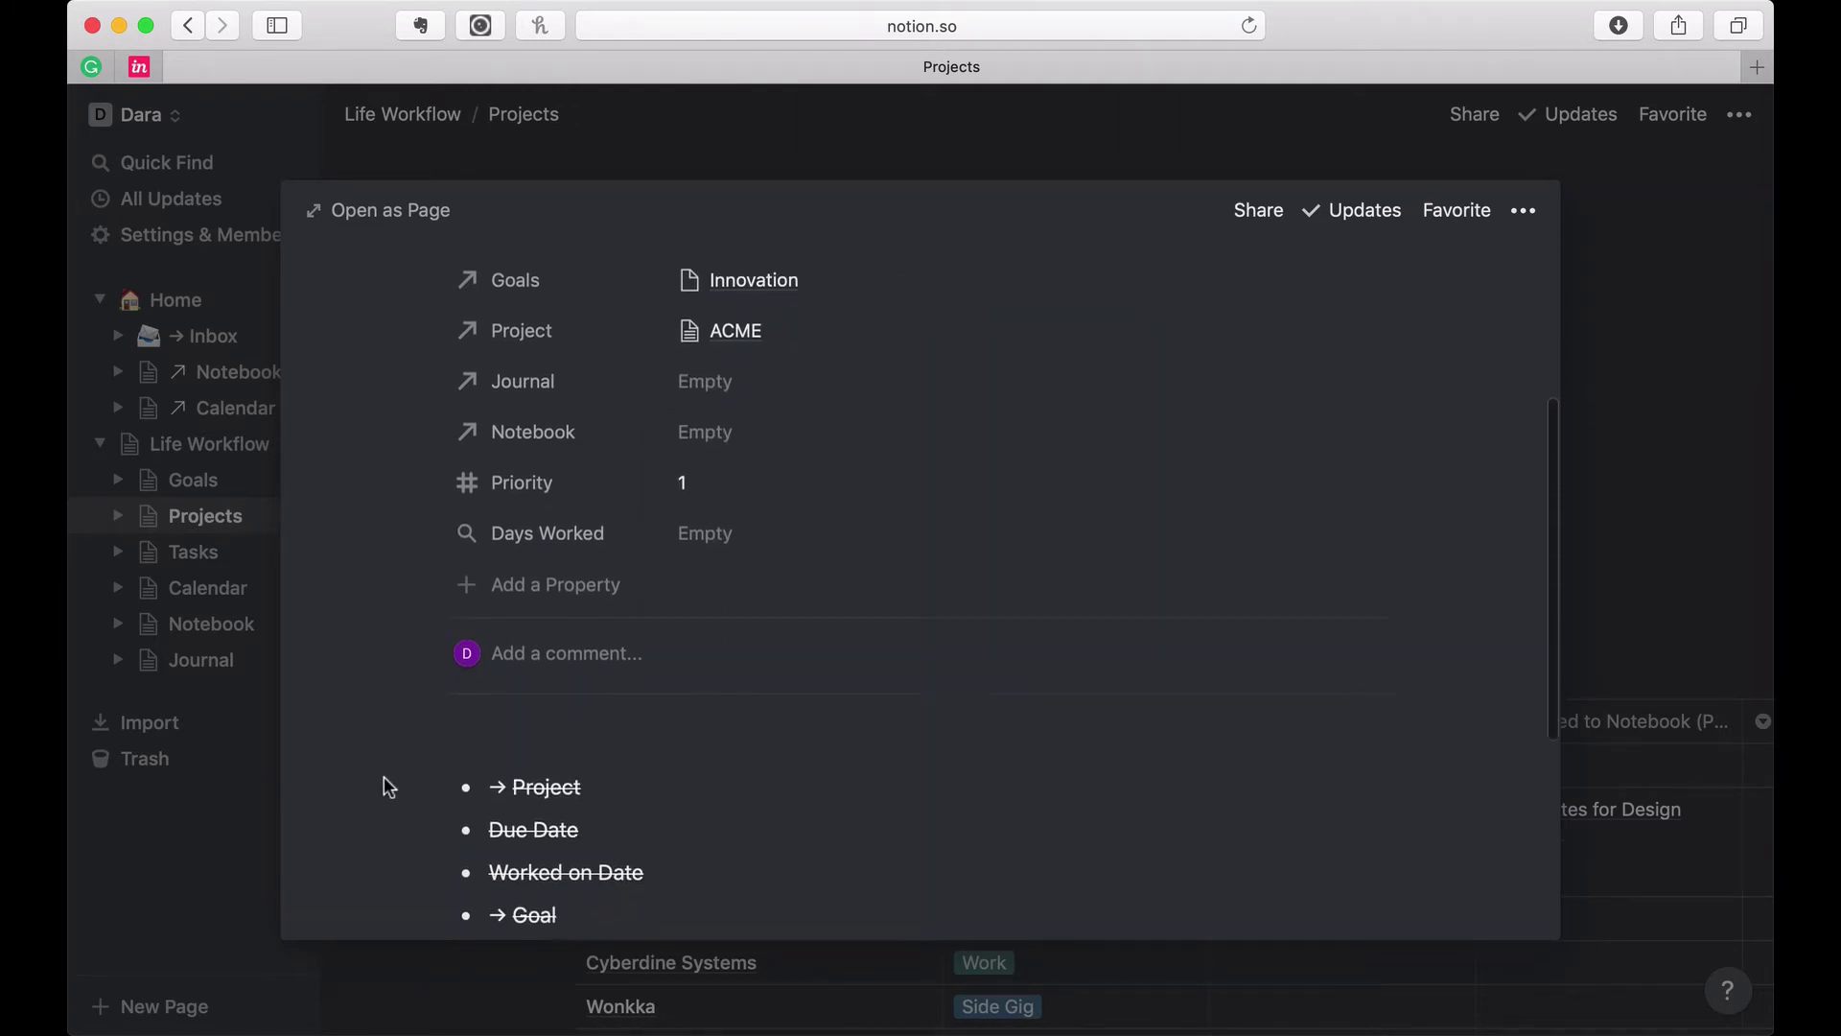
scroll(384, 775, "up", 3)
scroll(384, 775, "down", 5)
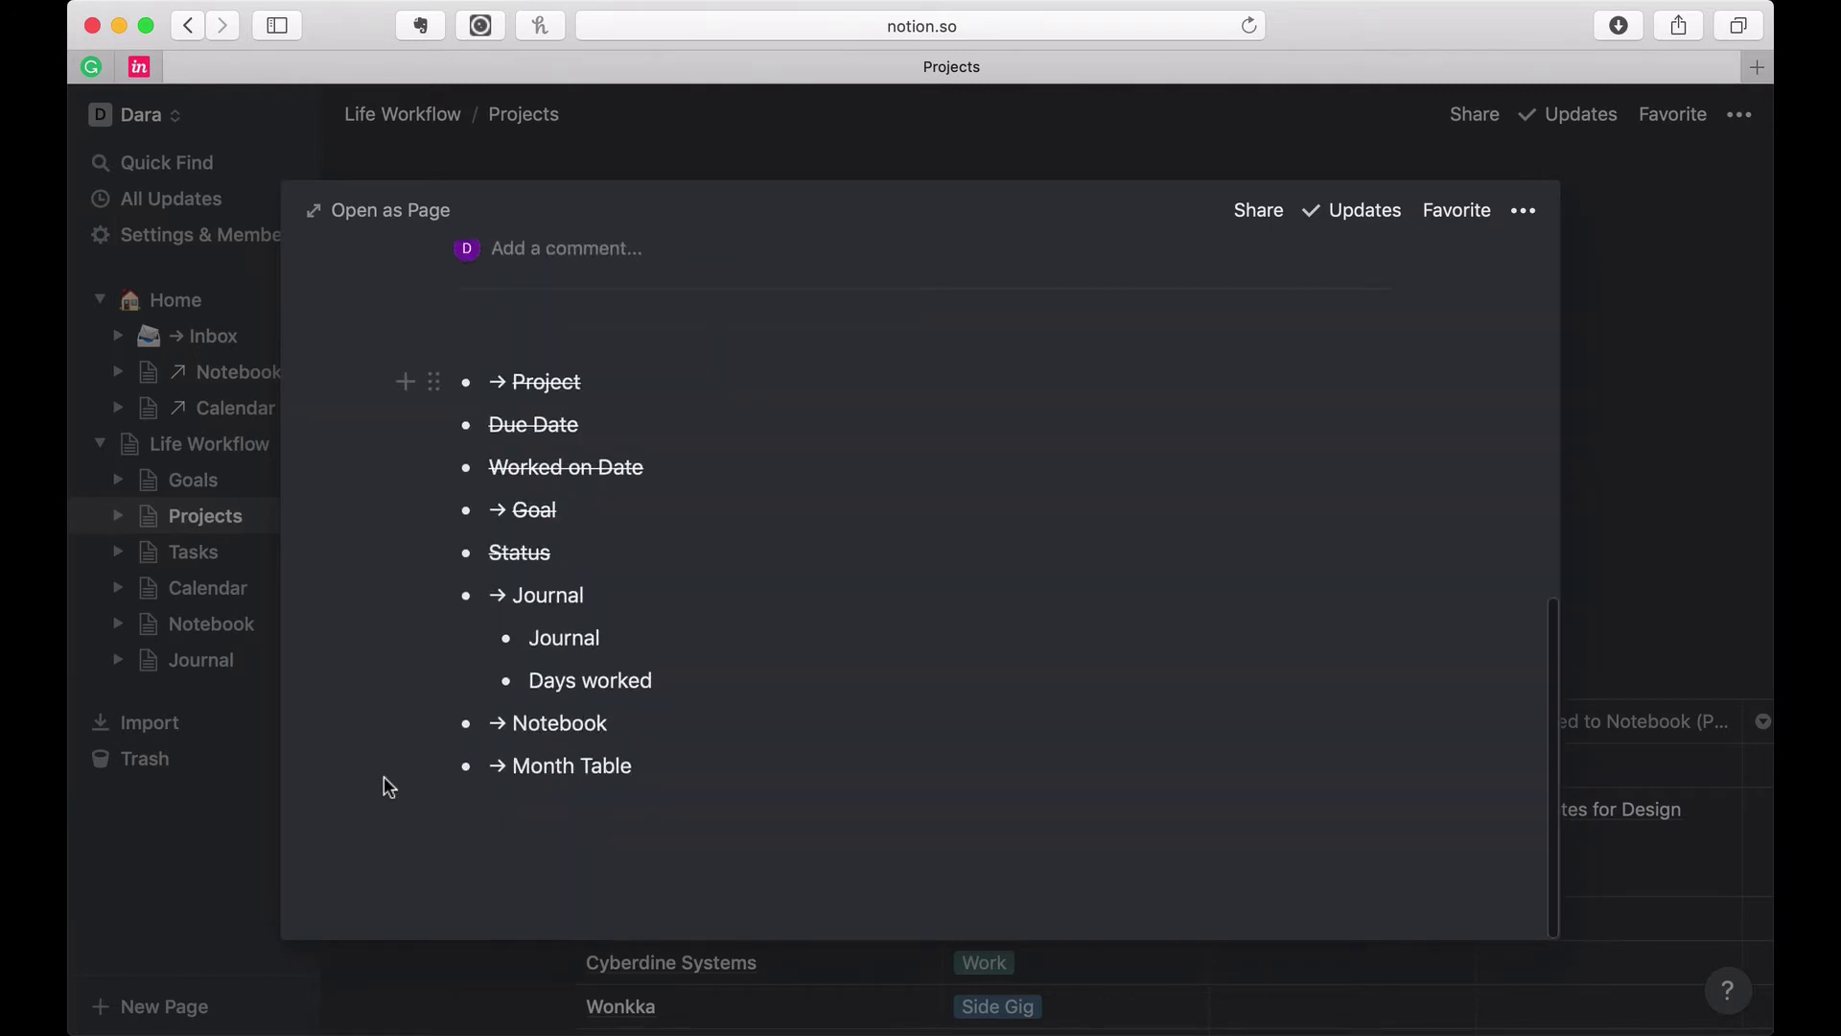
scroll(585, 728, "up", 10)
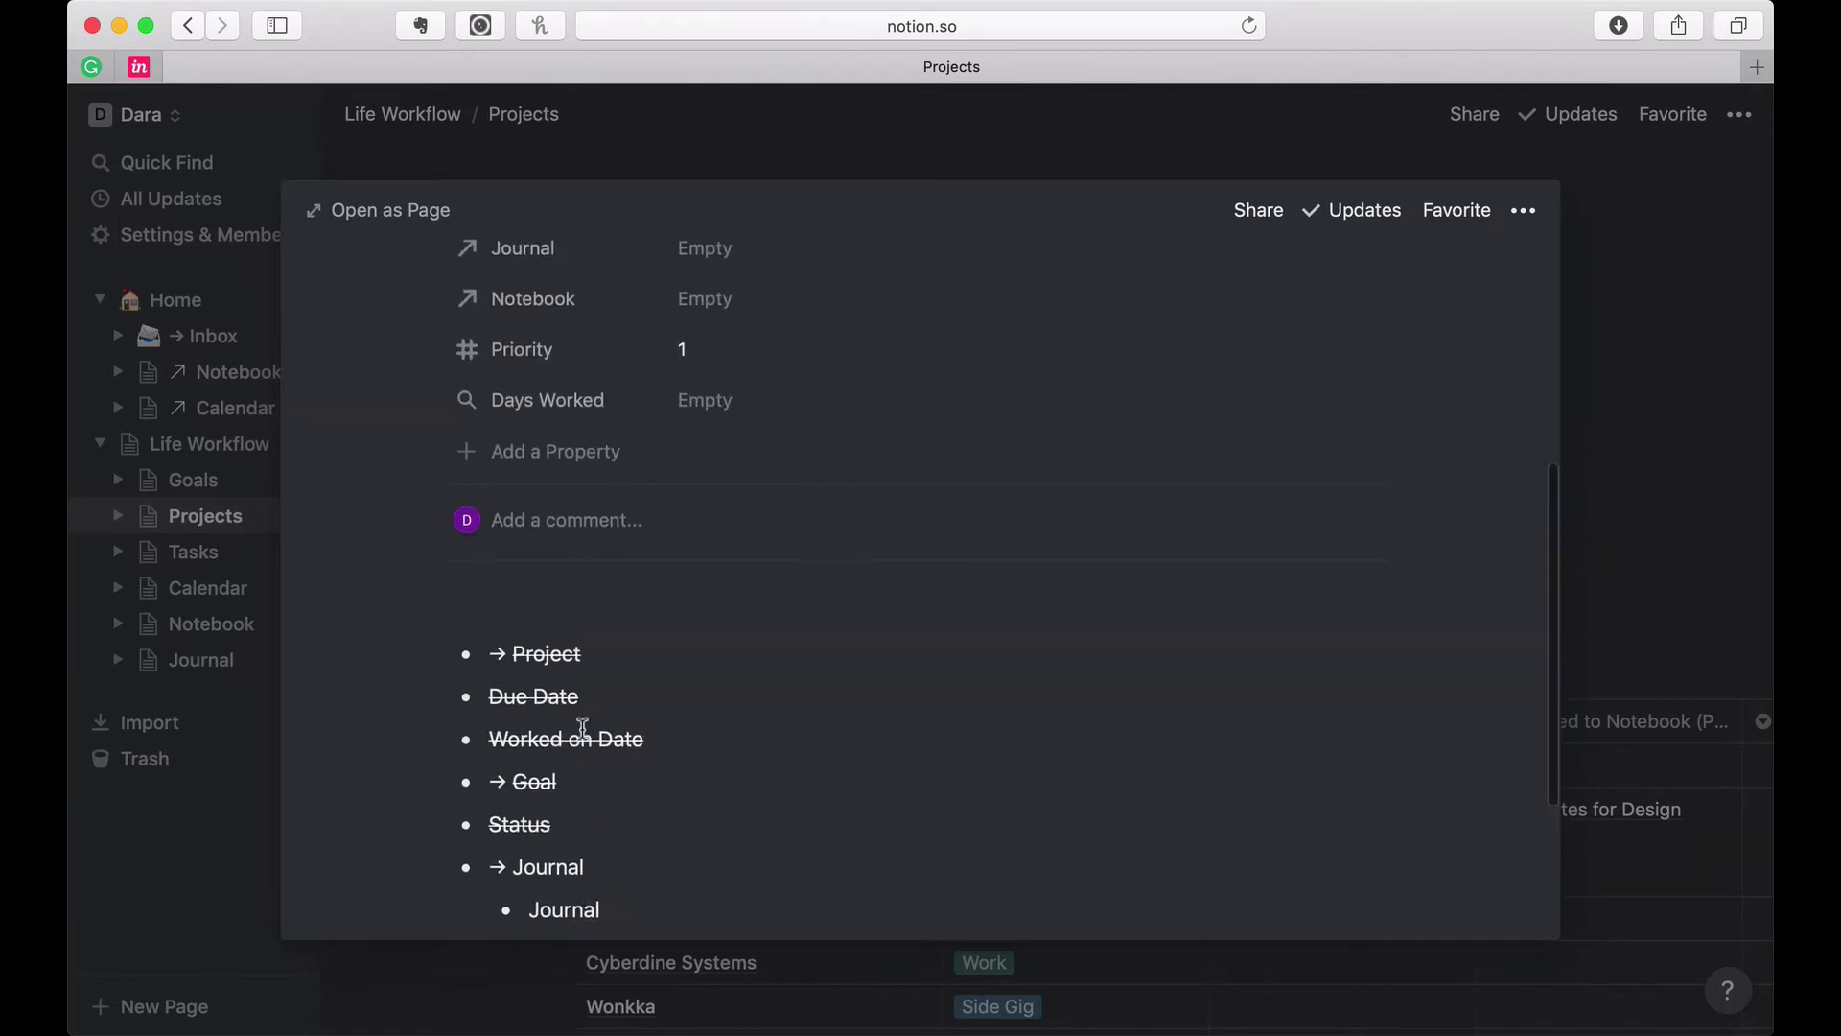
scroll(561, 767, "down", 10)
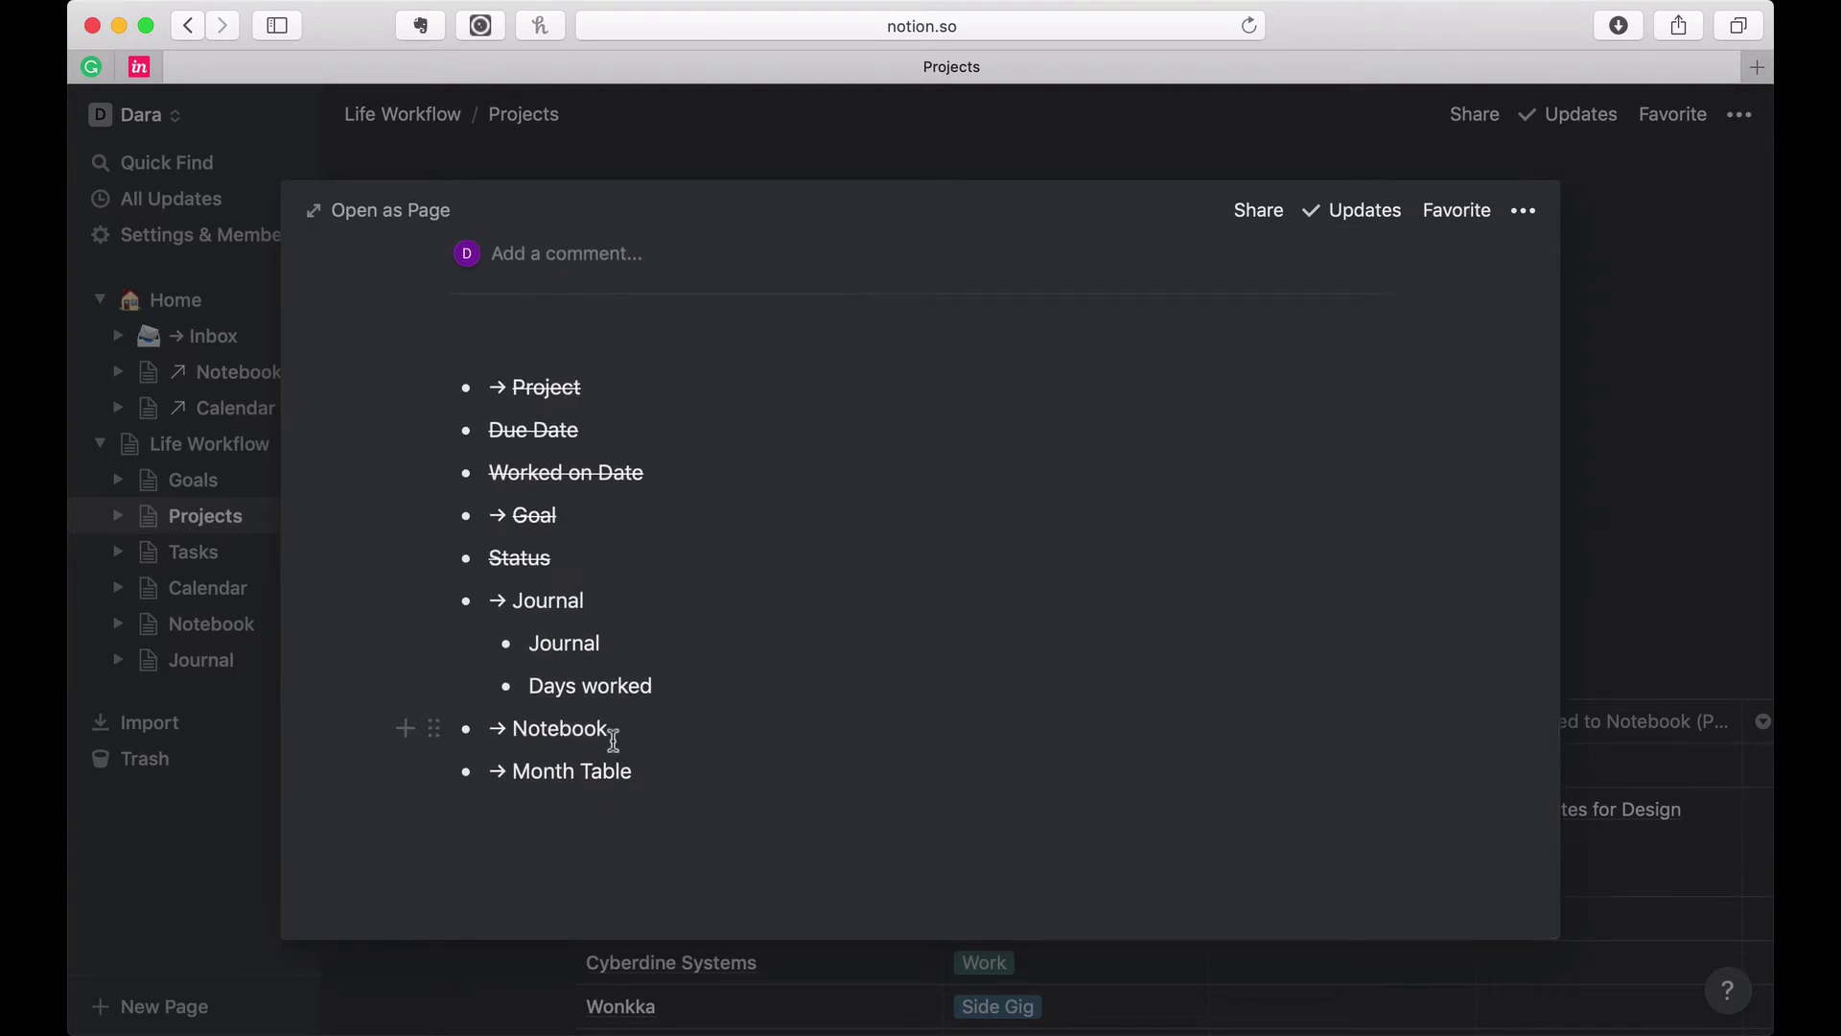
left_click(515, 639, "shift")
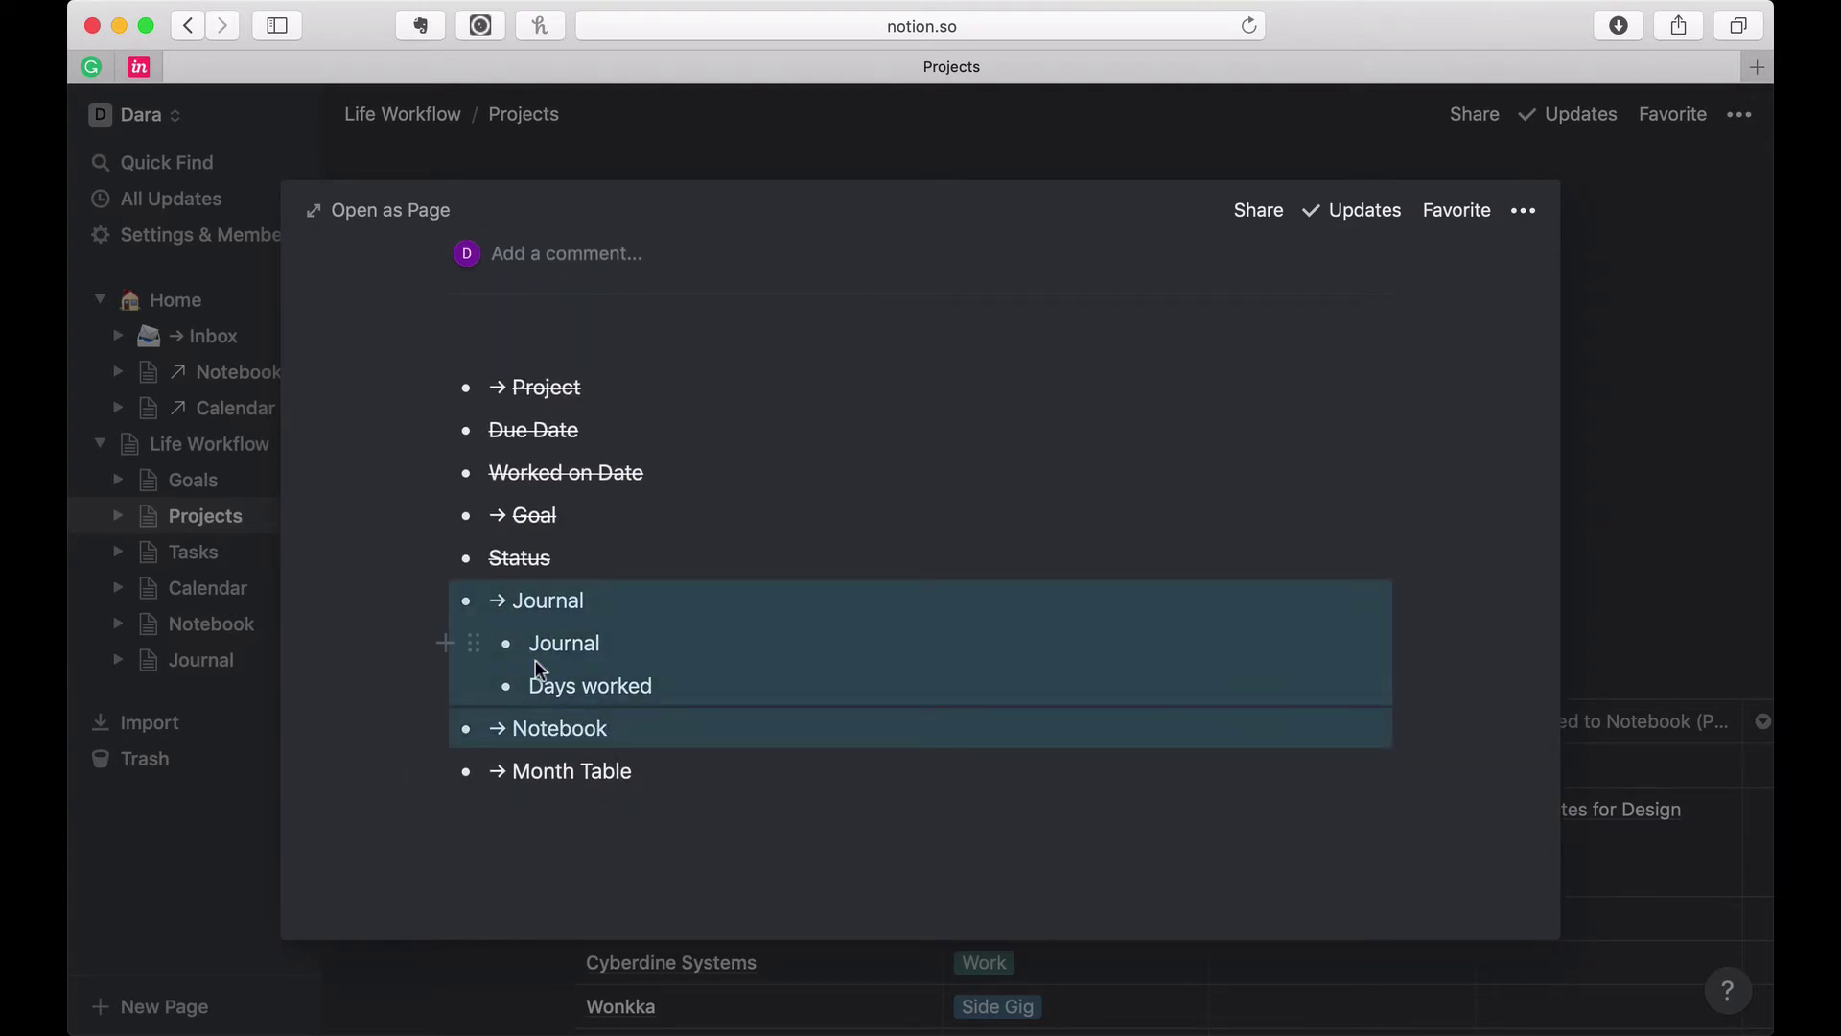
left_click(626, 735)
left_click_drag(591, 709, 438, 383)
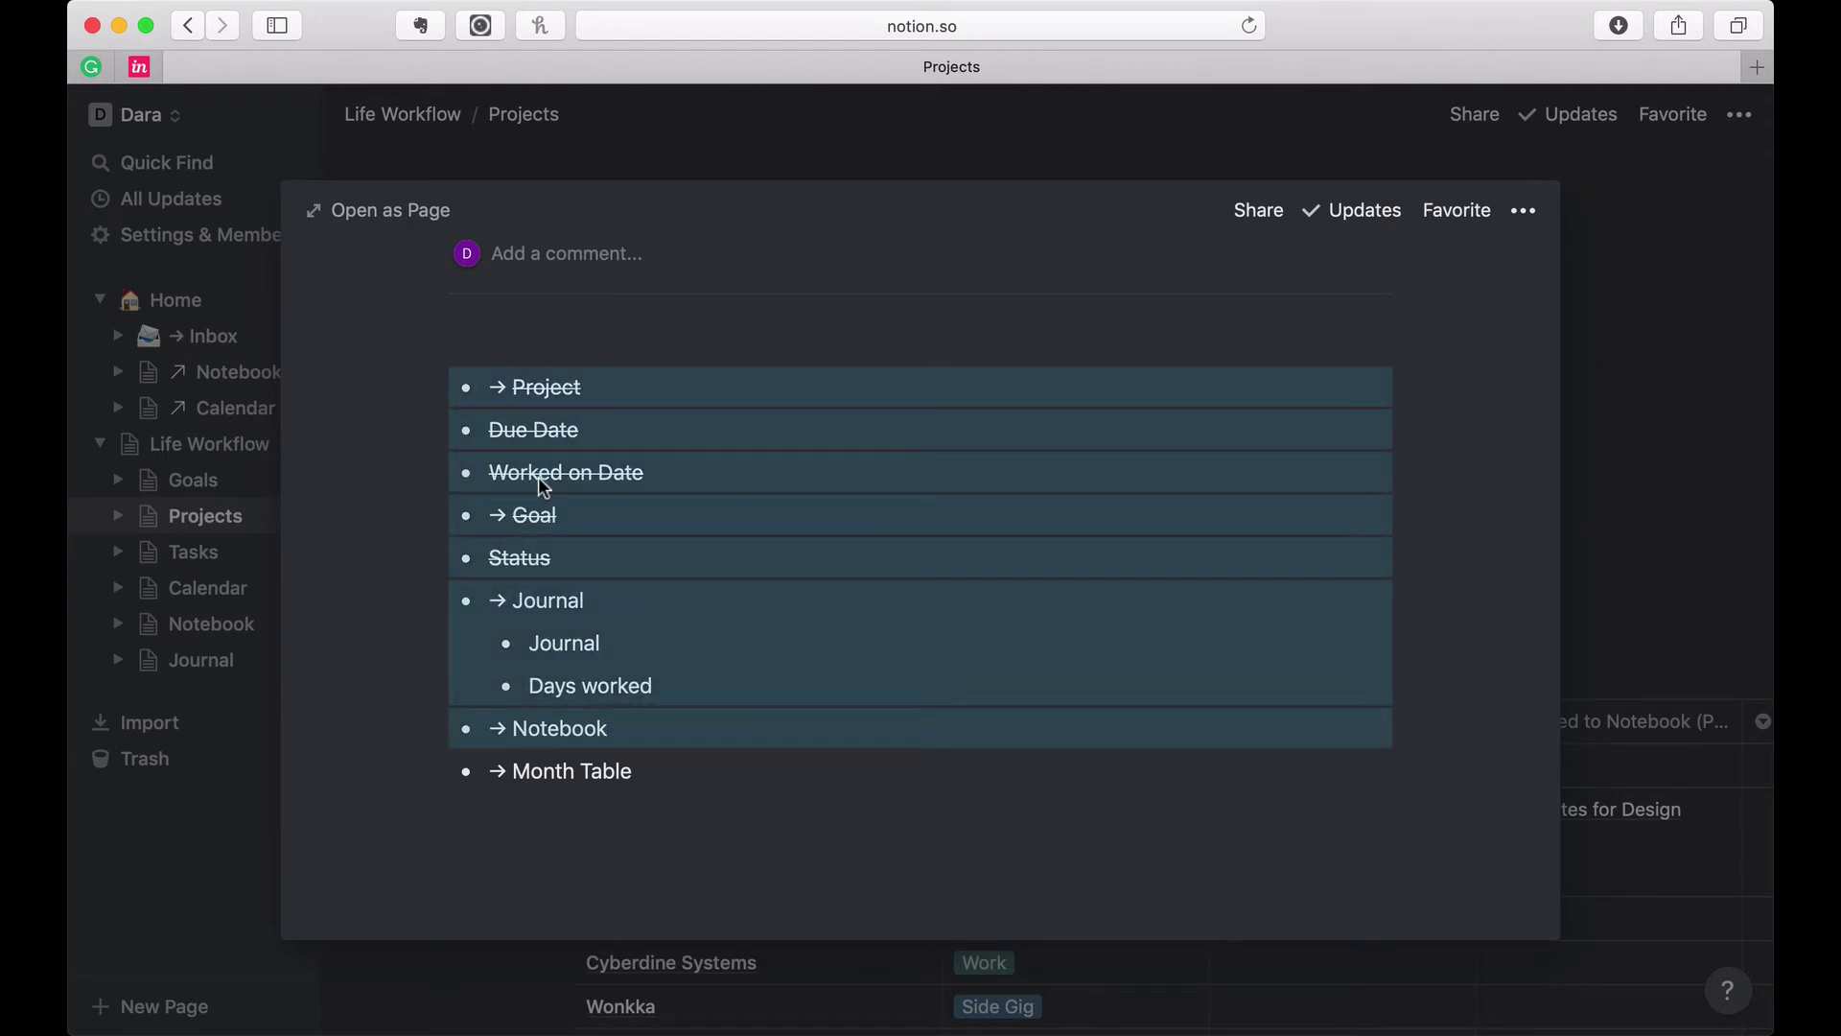
left_click(667, 593)
left_click(648, 721)
Step: Strike through the Journal checklist item, its Journal and Days worked sub-items, and the Notebook item
left_click_drag(647, 721, 606, 604)
left_click(585, 658)
left_click(803, 549)
double_click(581, 656)
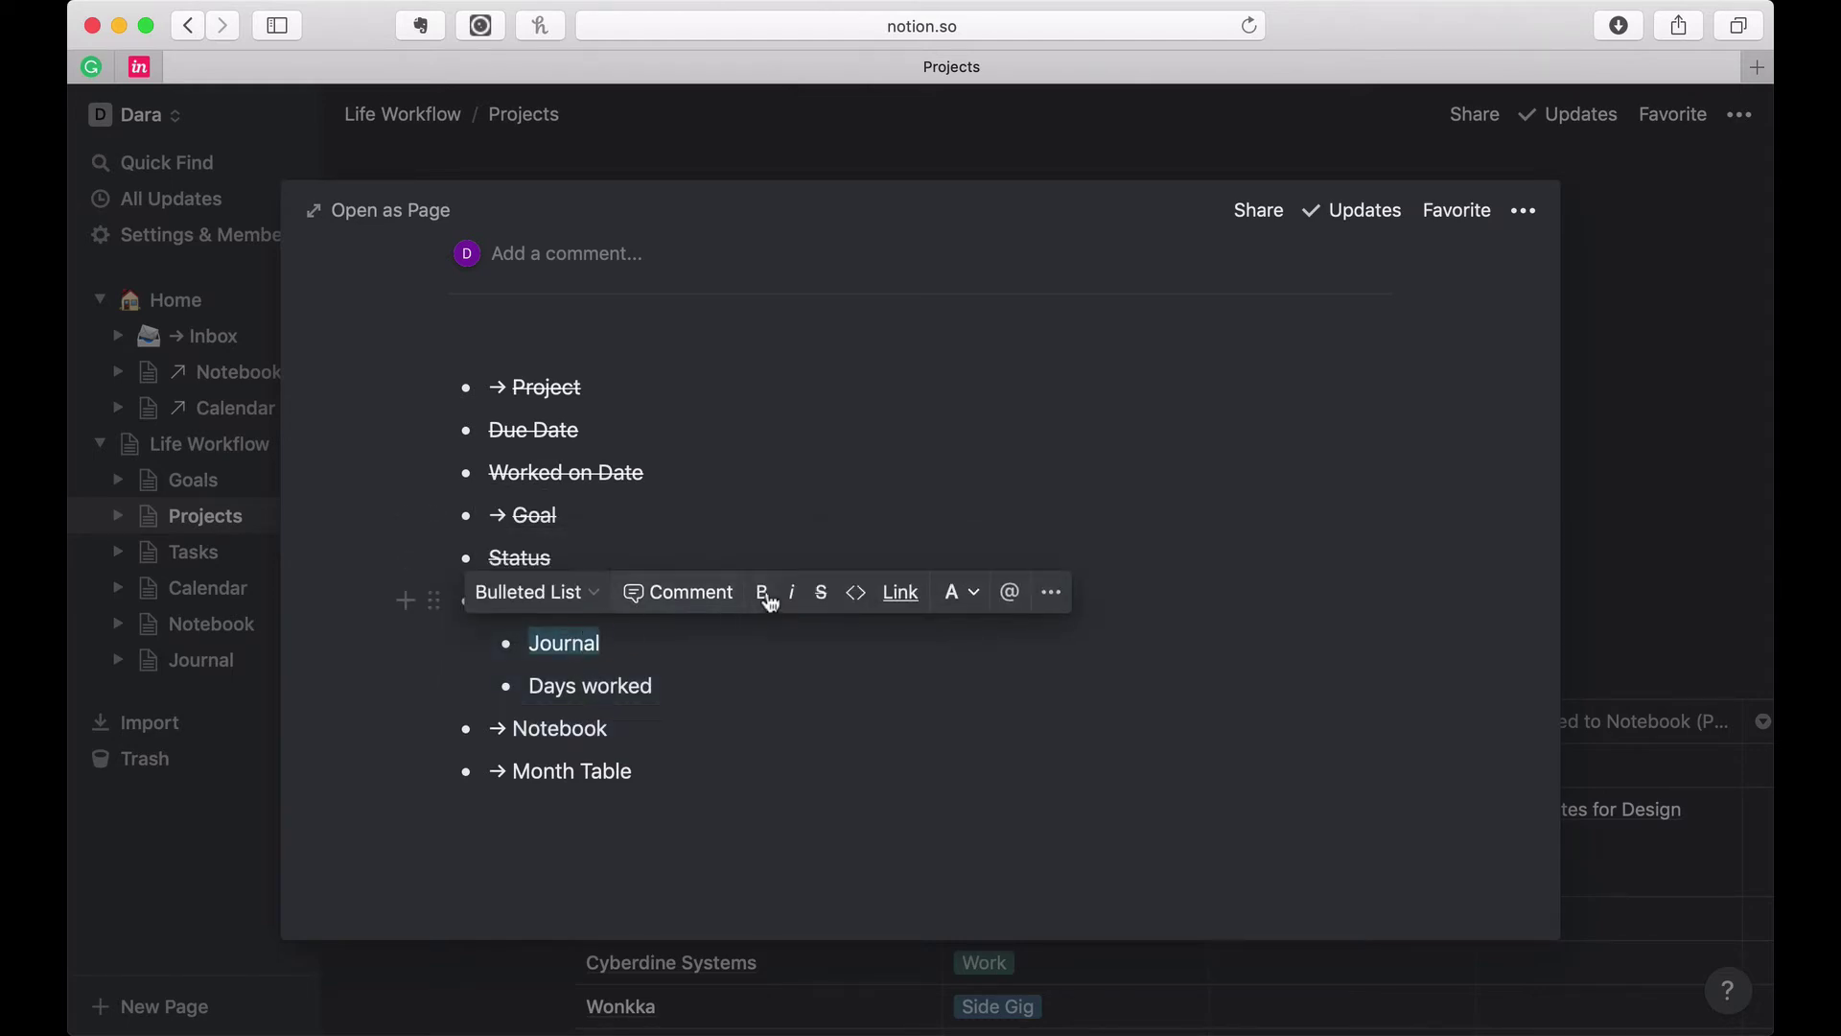
left_click(821, 592)
left_click_drag(554, 687, 652, 687)
left_click(806, 633)
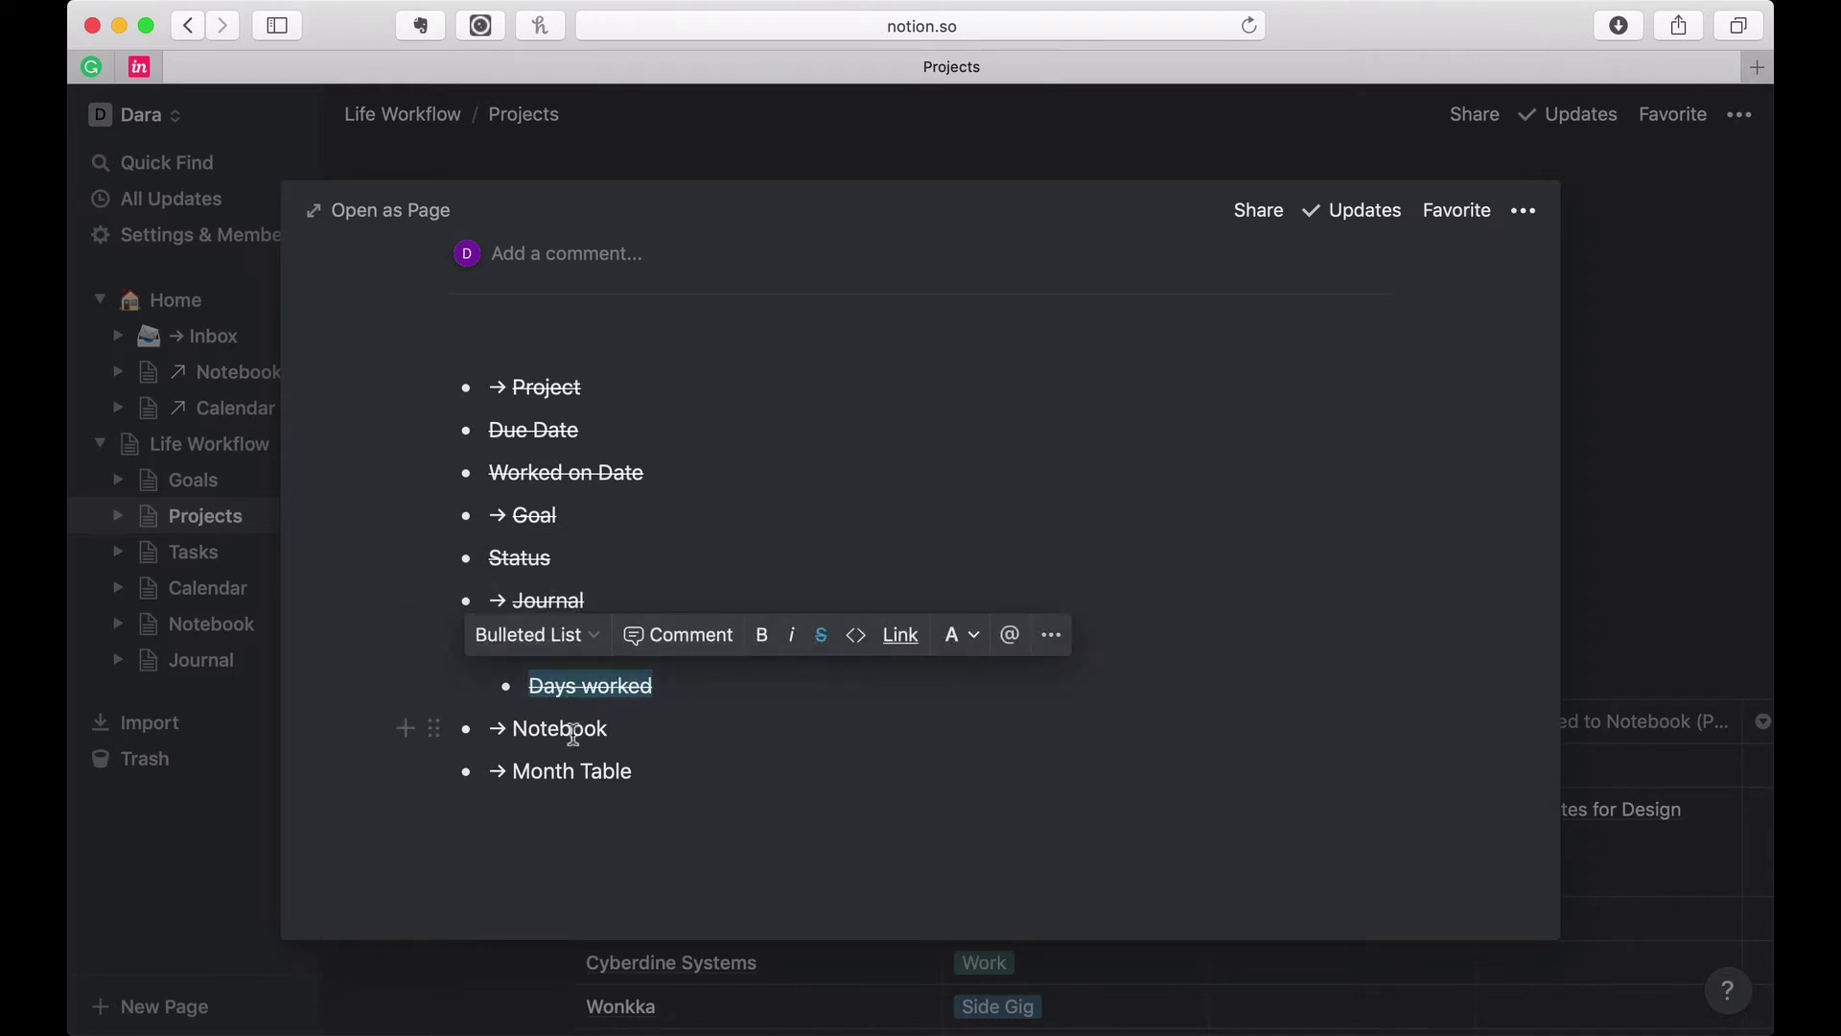
double_click(574, 730)
left_click(801, 677)
left_click(741, 823)
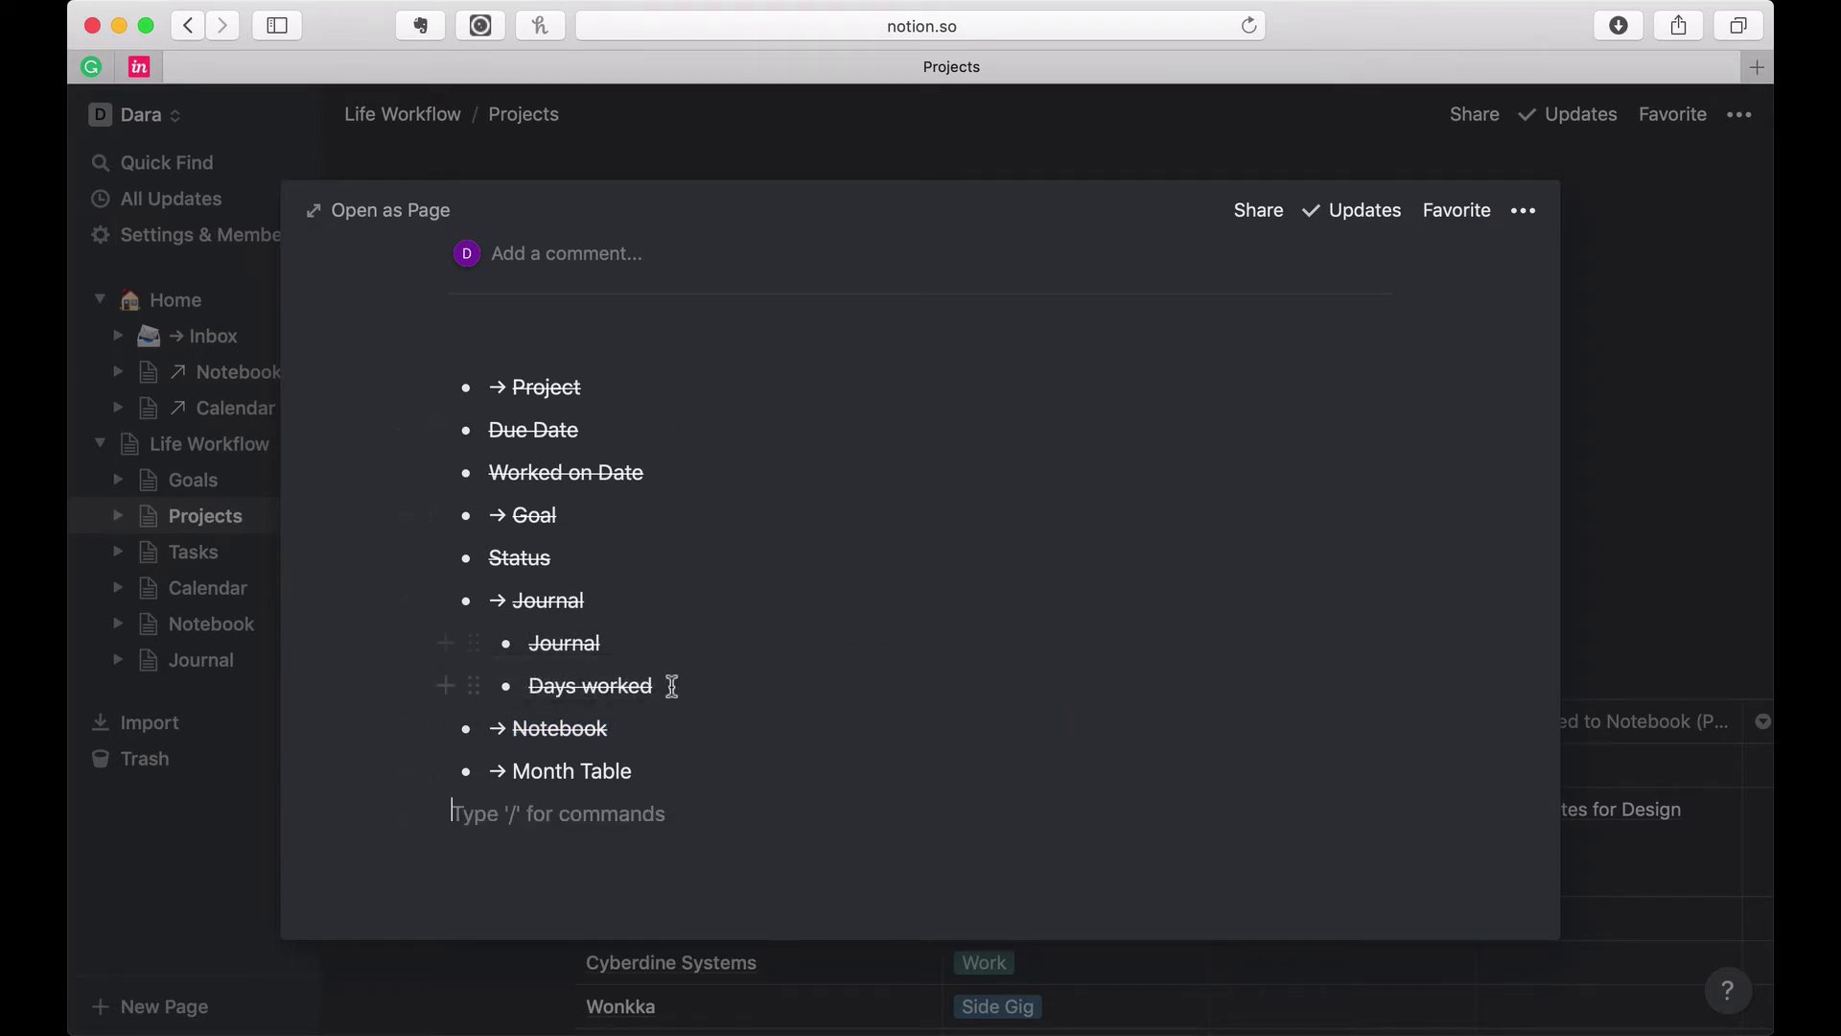
Step: Close the Proposal for ACME task and go to the Home page
scroll(670, 687, "up", 10)
scroll(670, 687, "up", 1)
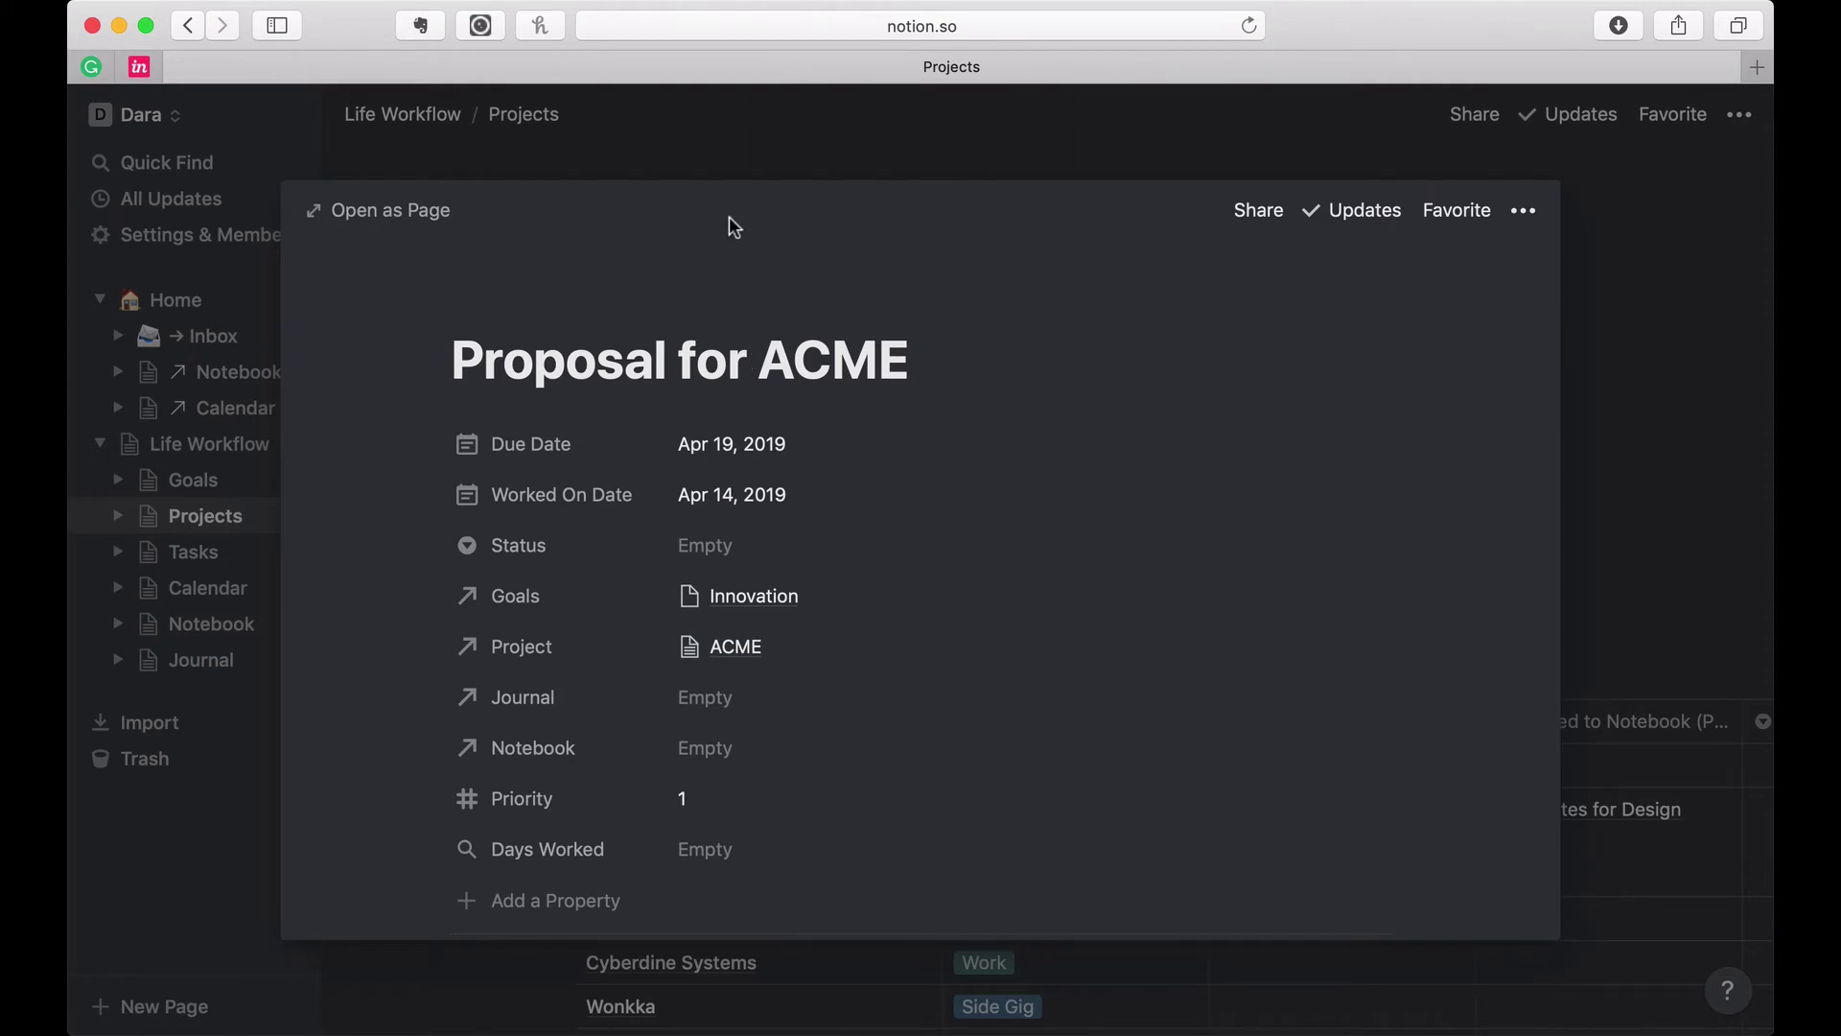
left_click(715, 175)
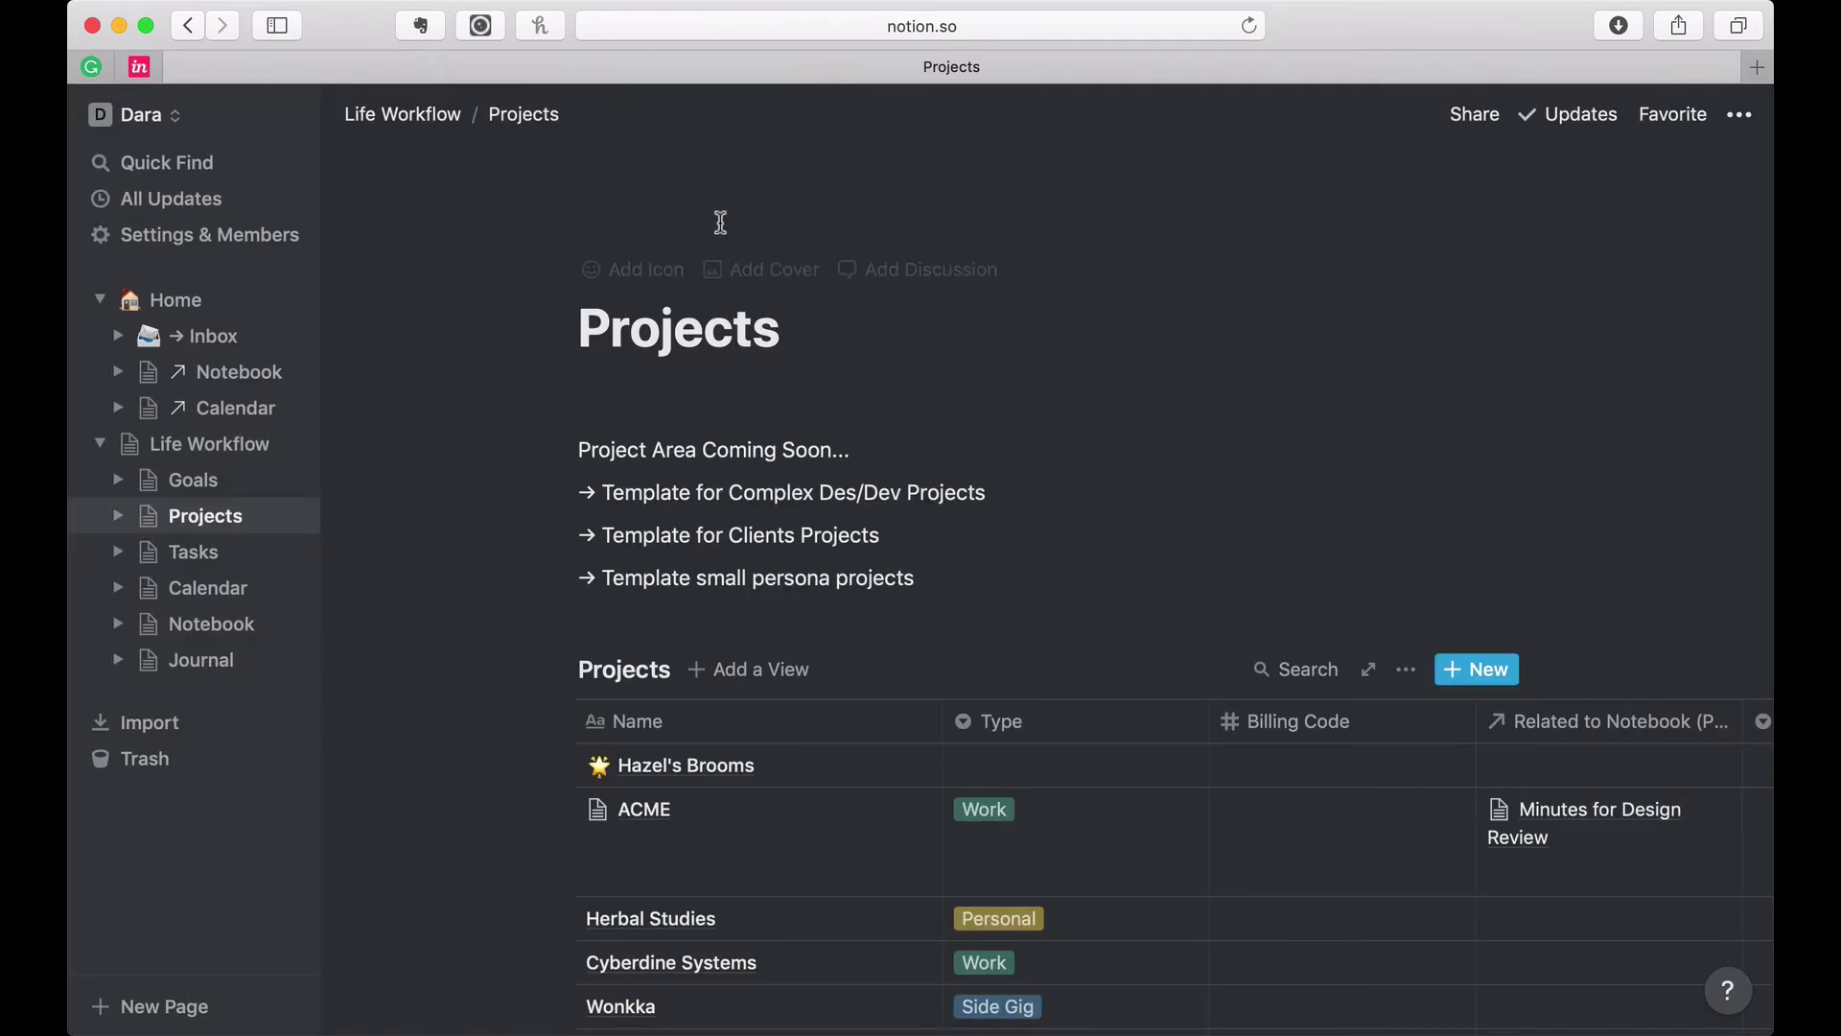
scroll(751, 547, "down", 3)
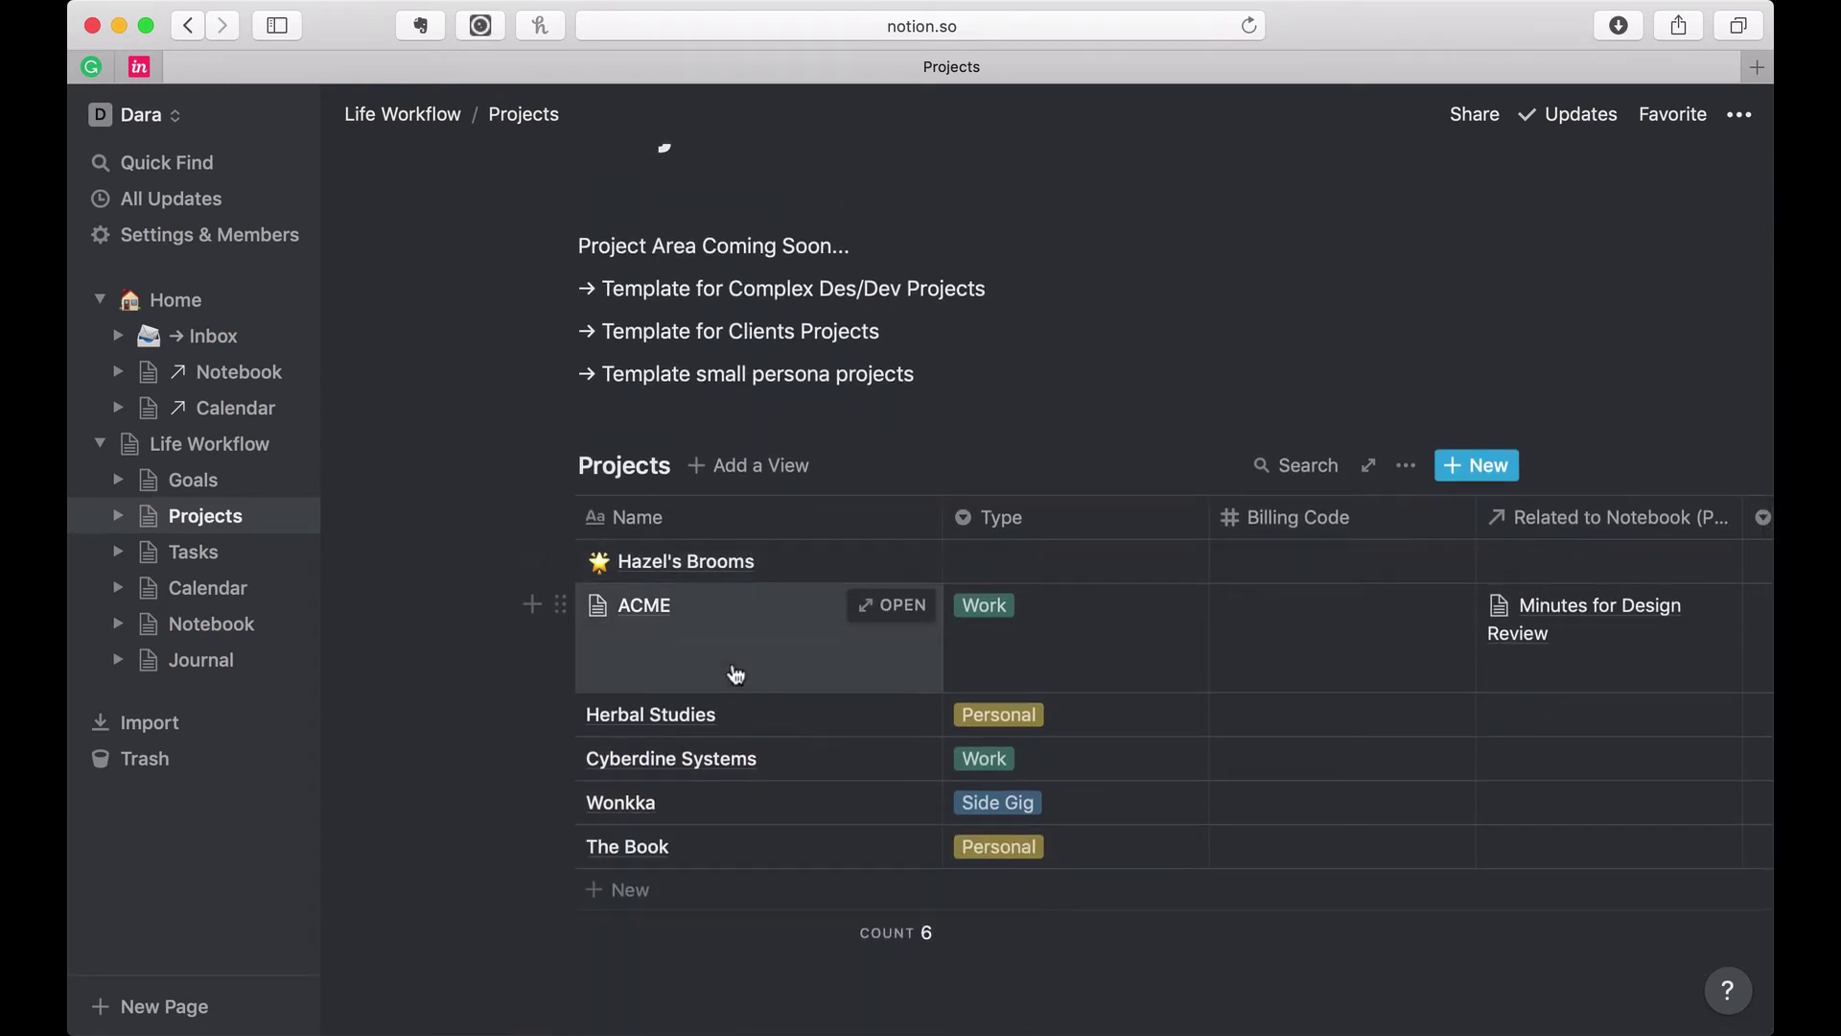
scroll(736, 674, "right", 10)
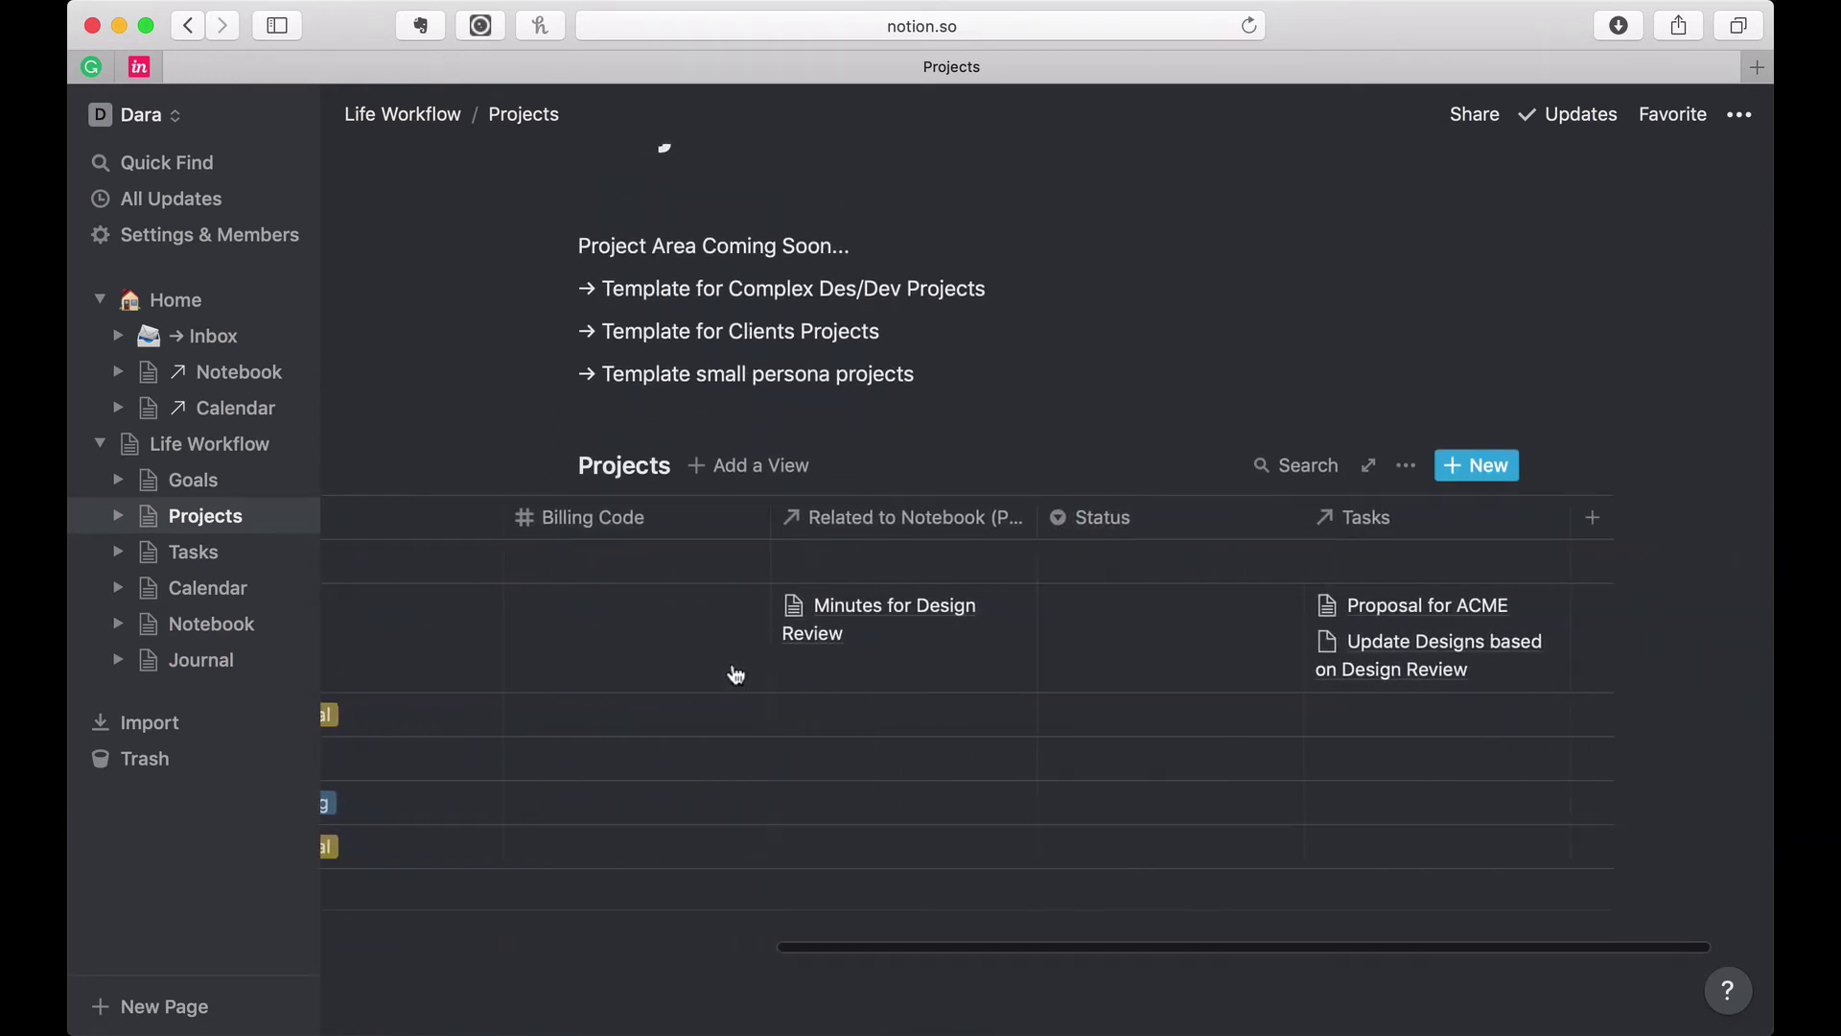
scroll(735, 674, "left", 10)
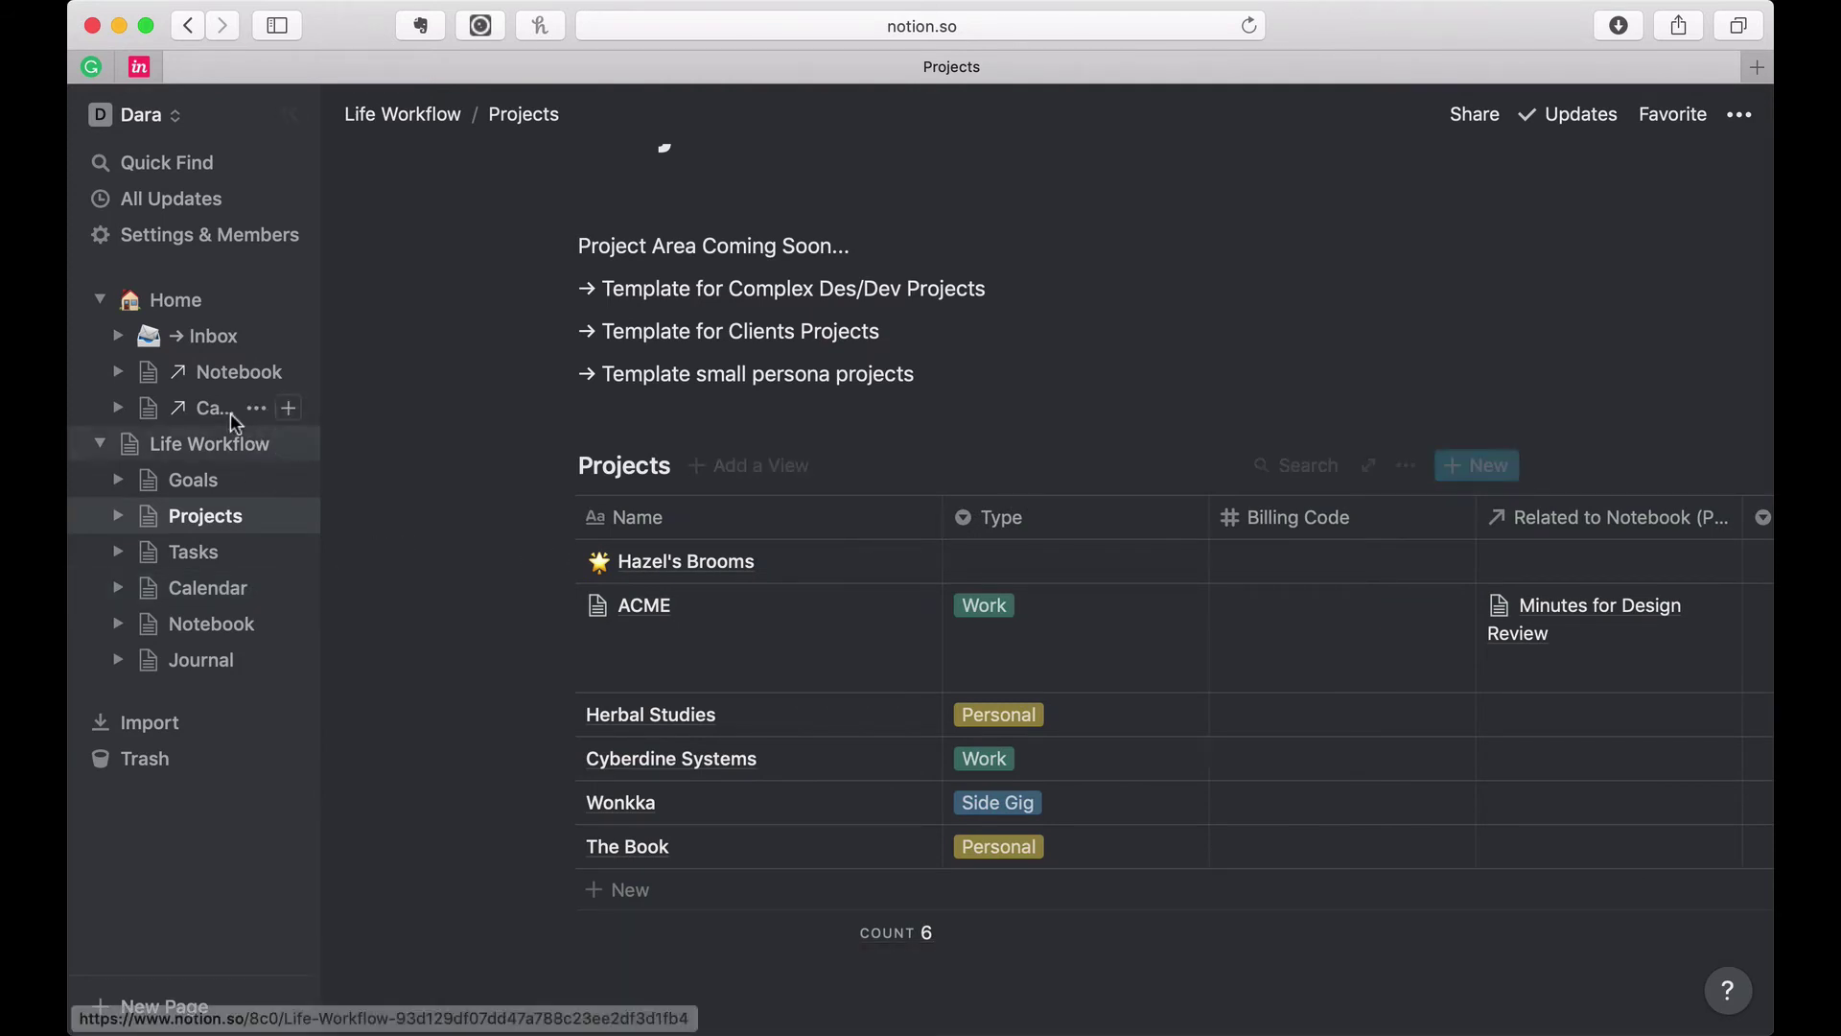
left_click(180, 305)
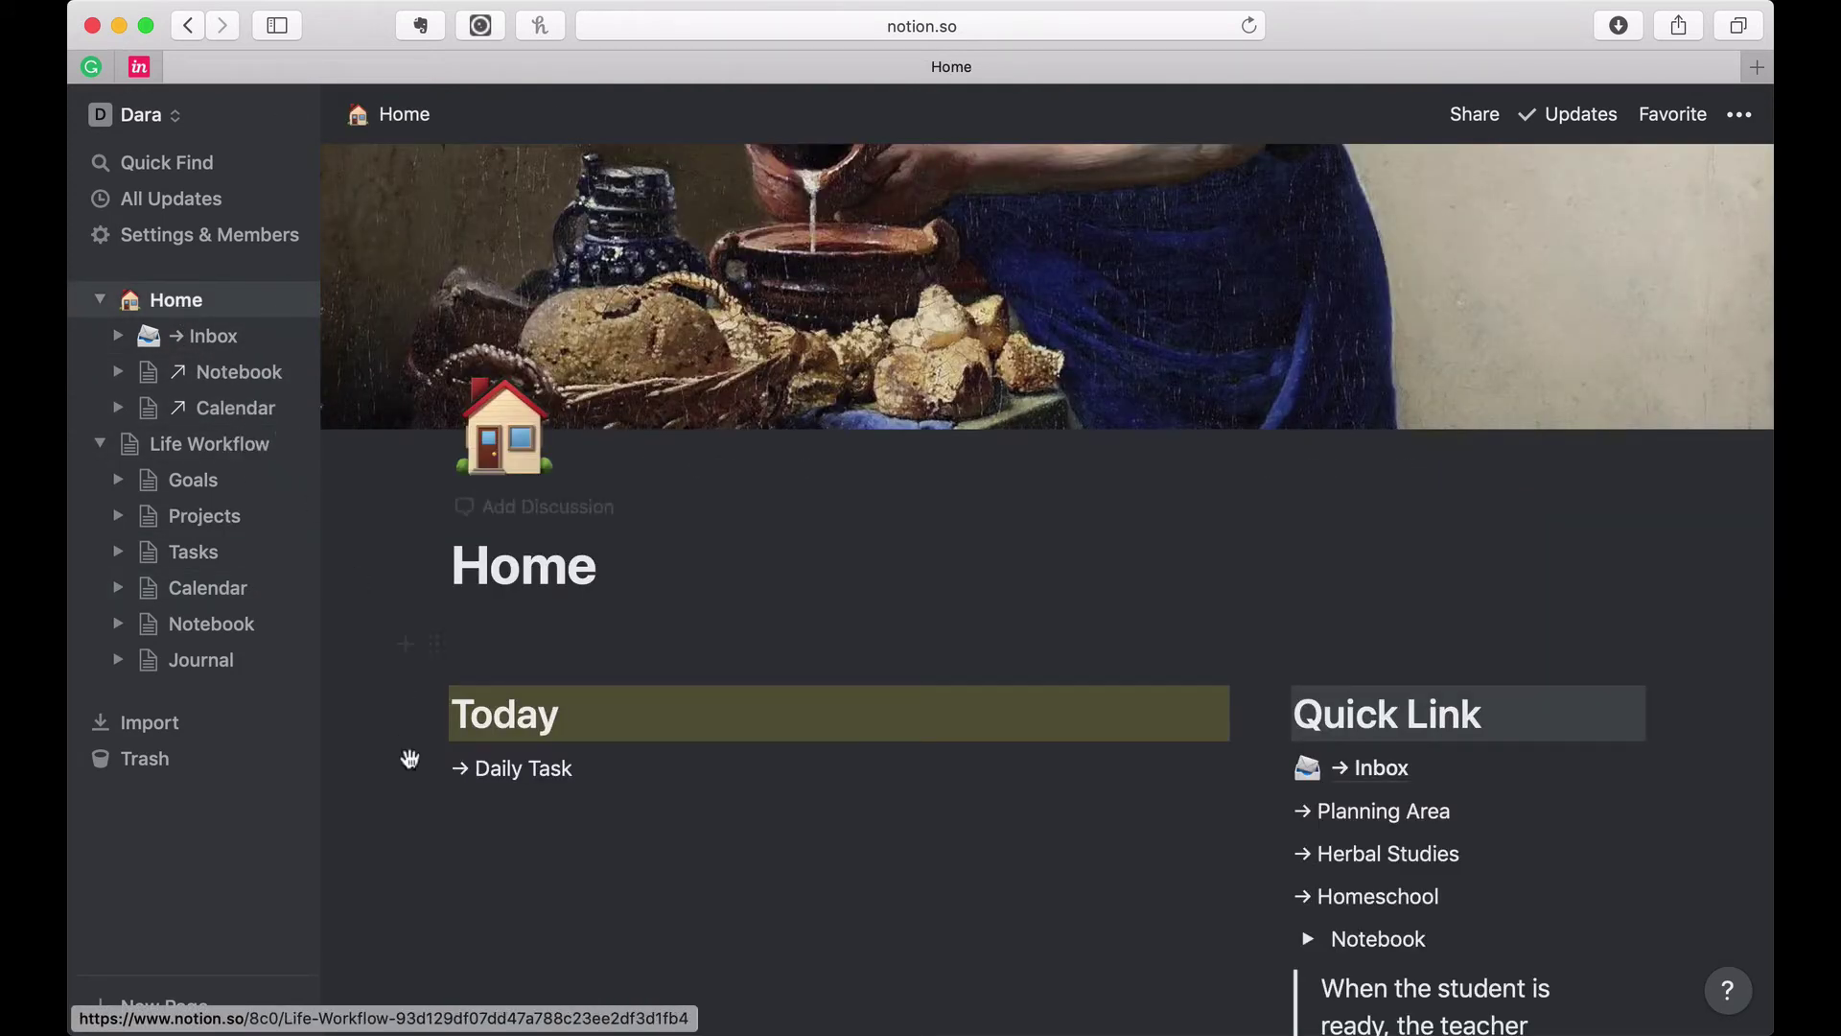
Step: Replace the Daily Task line under the Today heading with a linked Tasks database
scroll(407, 748, "down", 3)
left_click(582, 551)
left_click_drag(576, 551, 456, 542)
key("BackSpace")
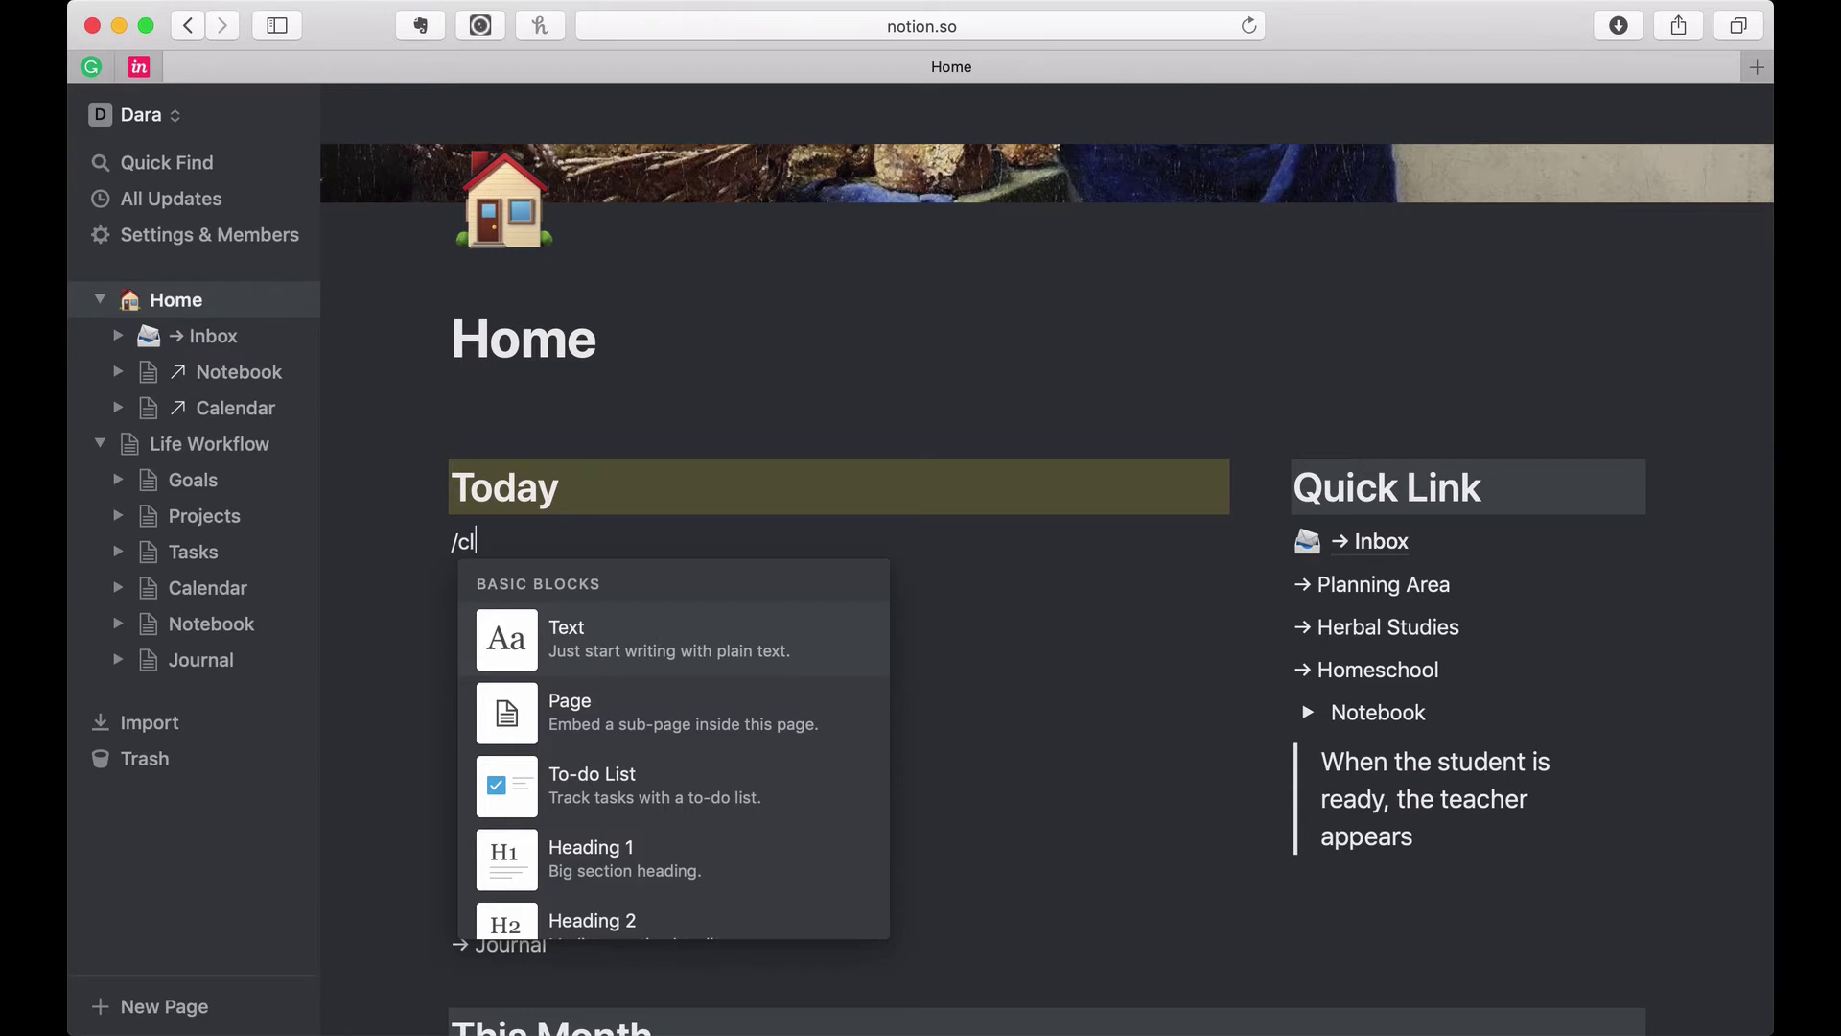
key("BackSpace")
key("BackSpace")
type("link")
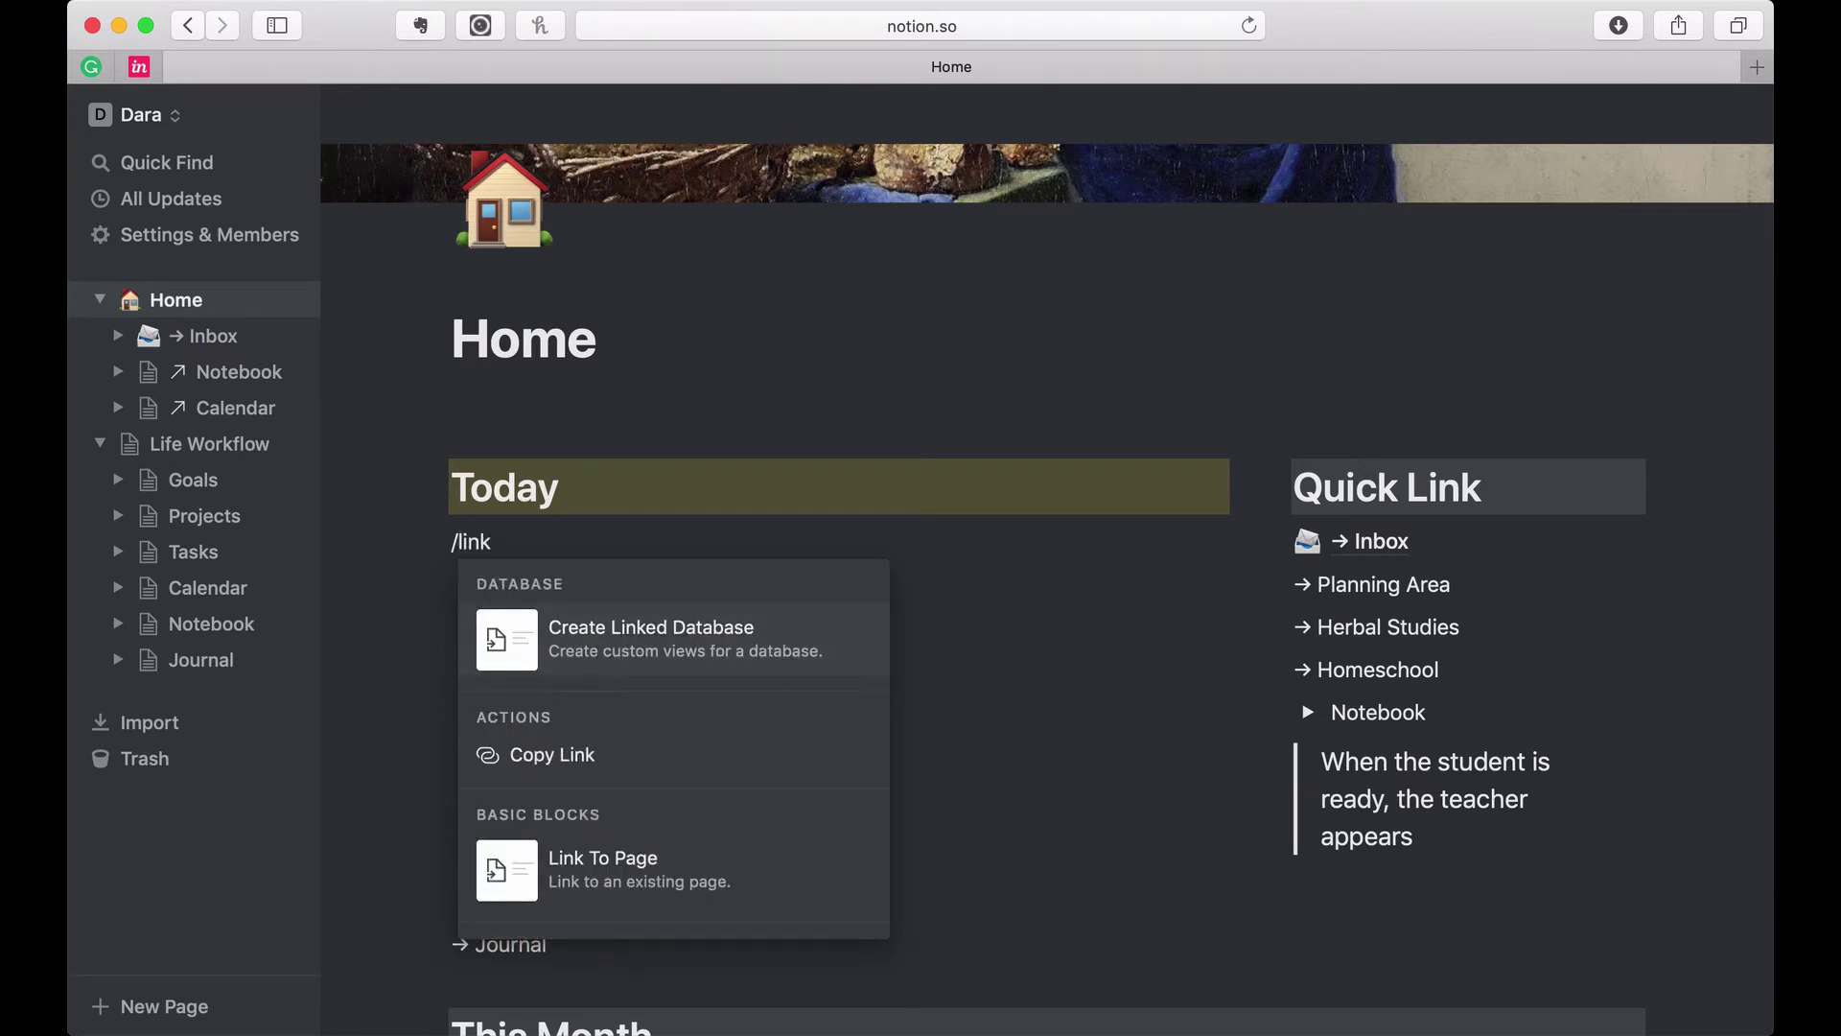
key("Return")
left_click(510, 743)
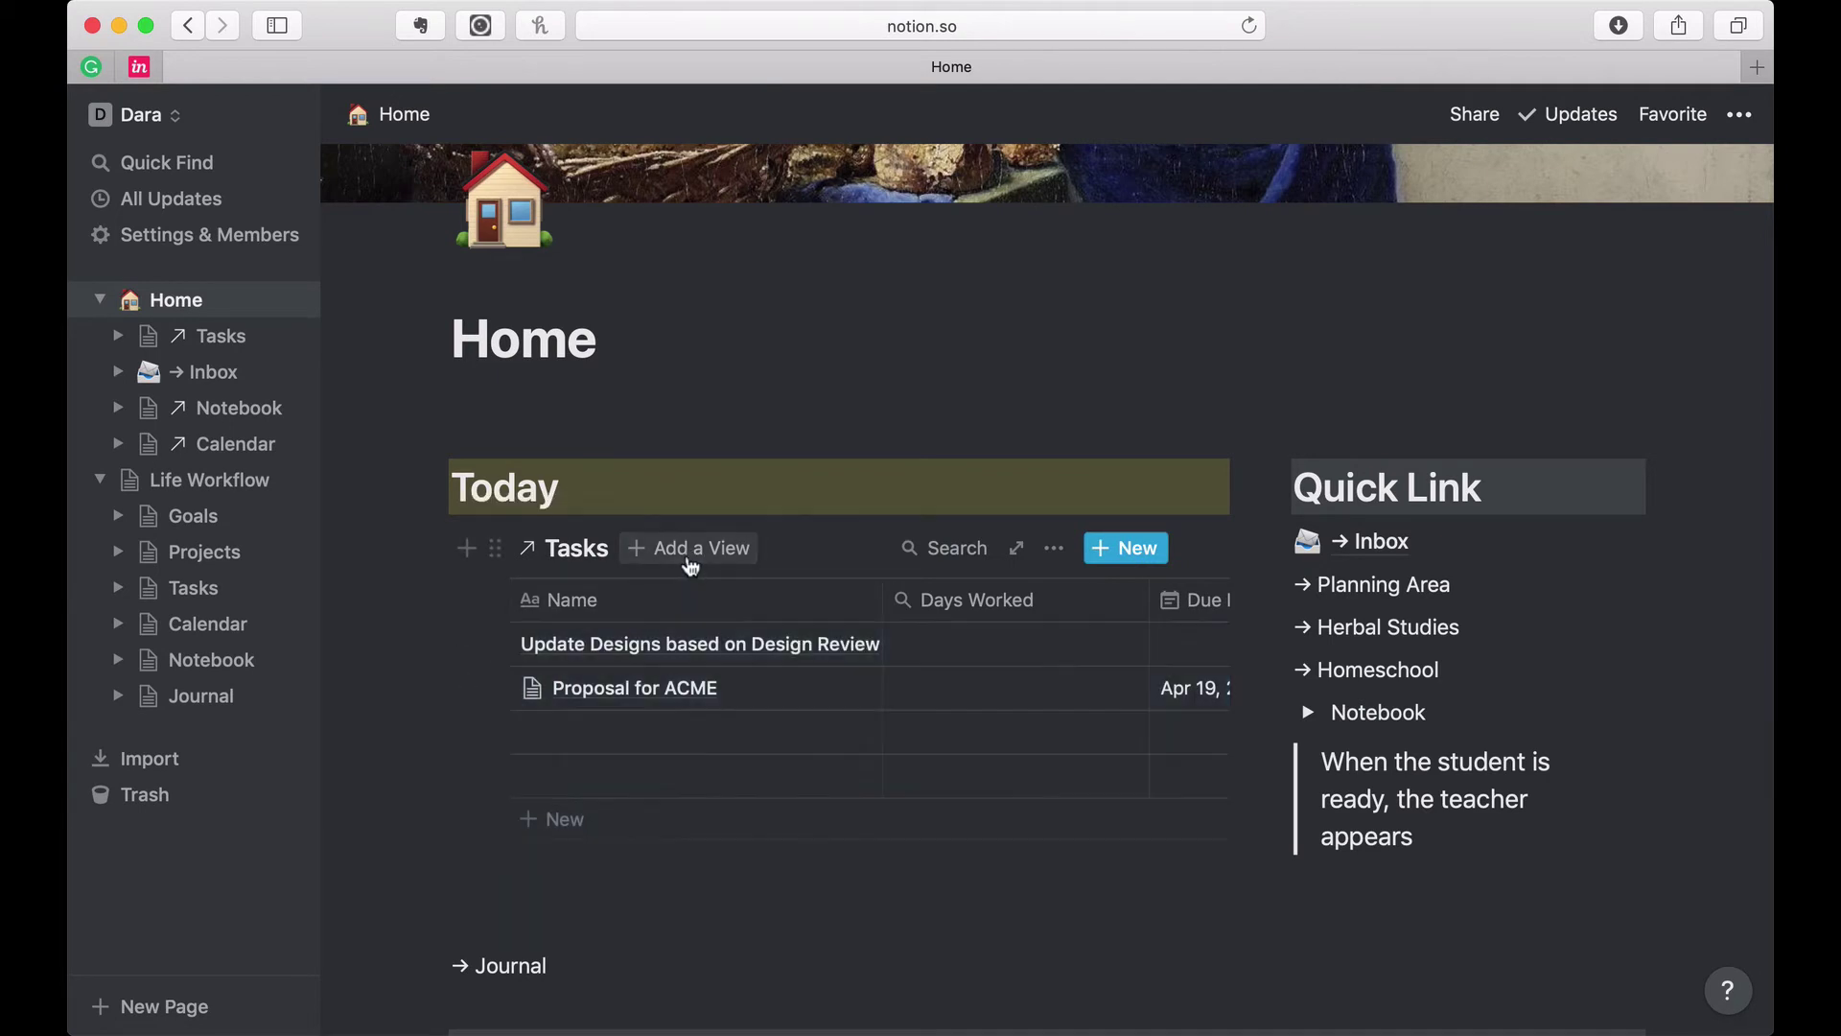
Step: Add a List-type view named List to the linked Tasks database
left_click(688, 549)
type("Li")
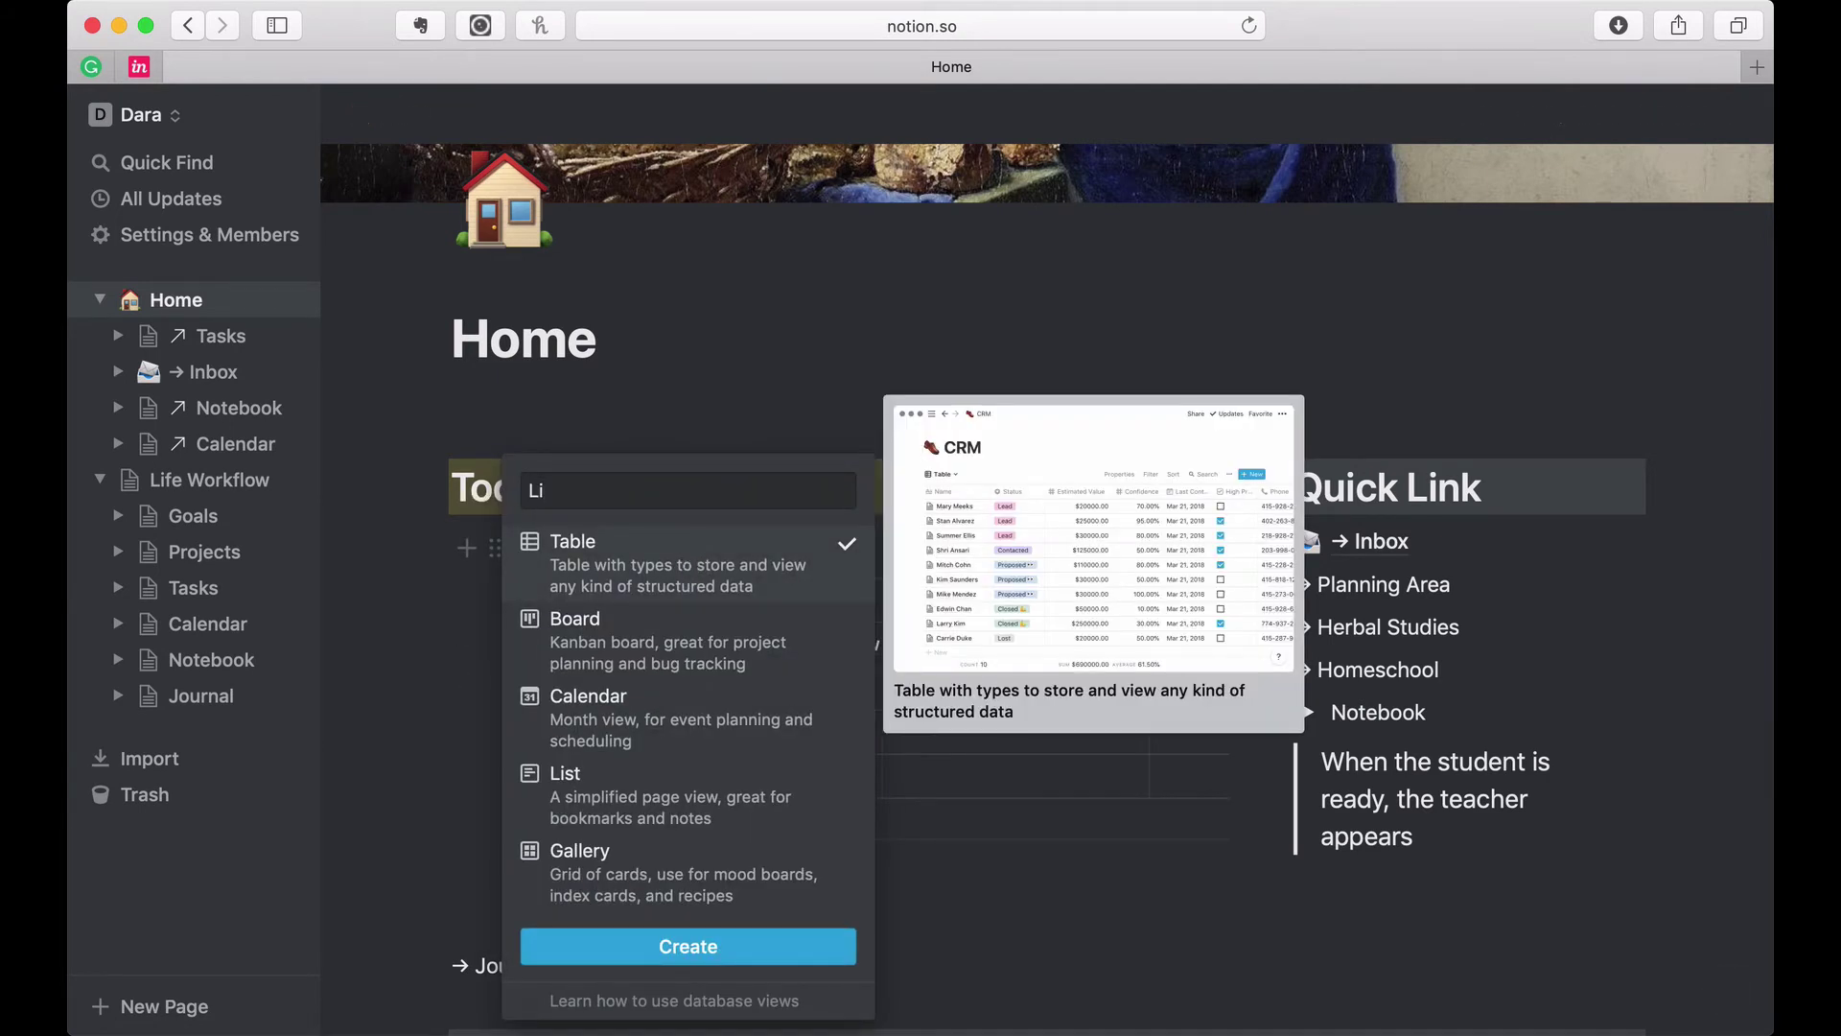
left_click(641, 810)
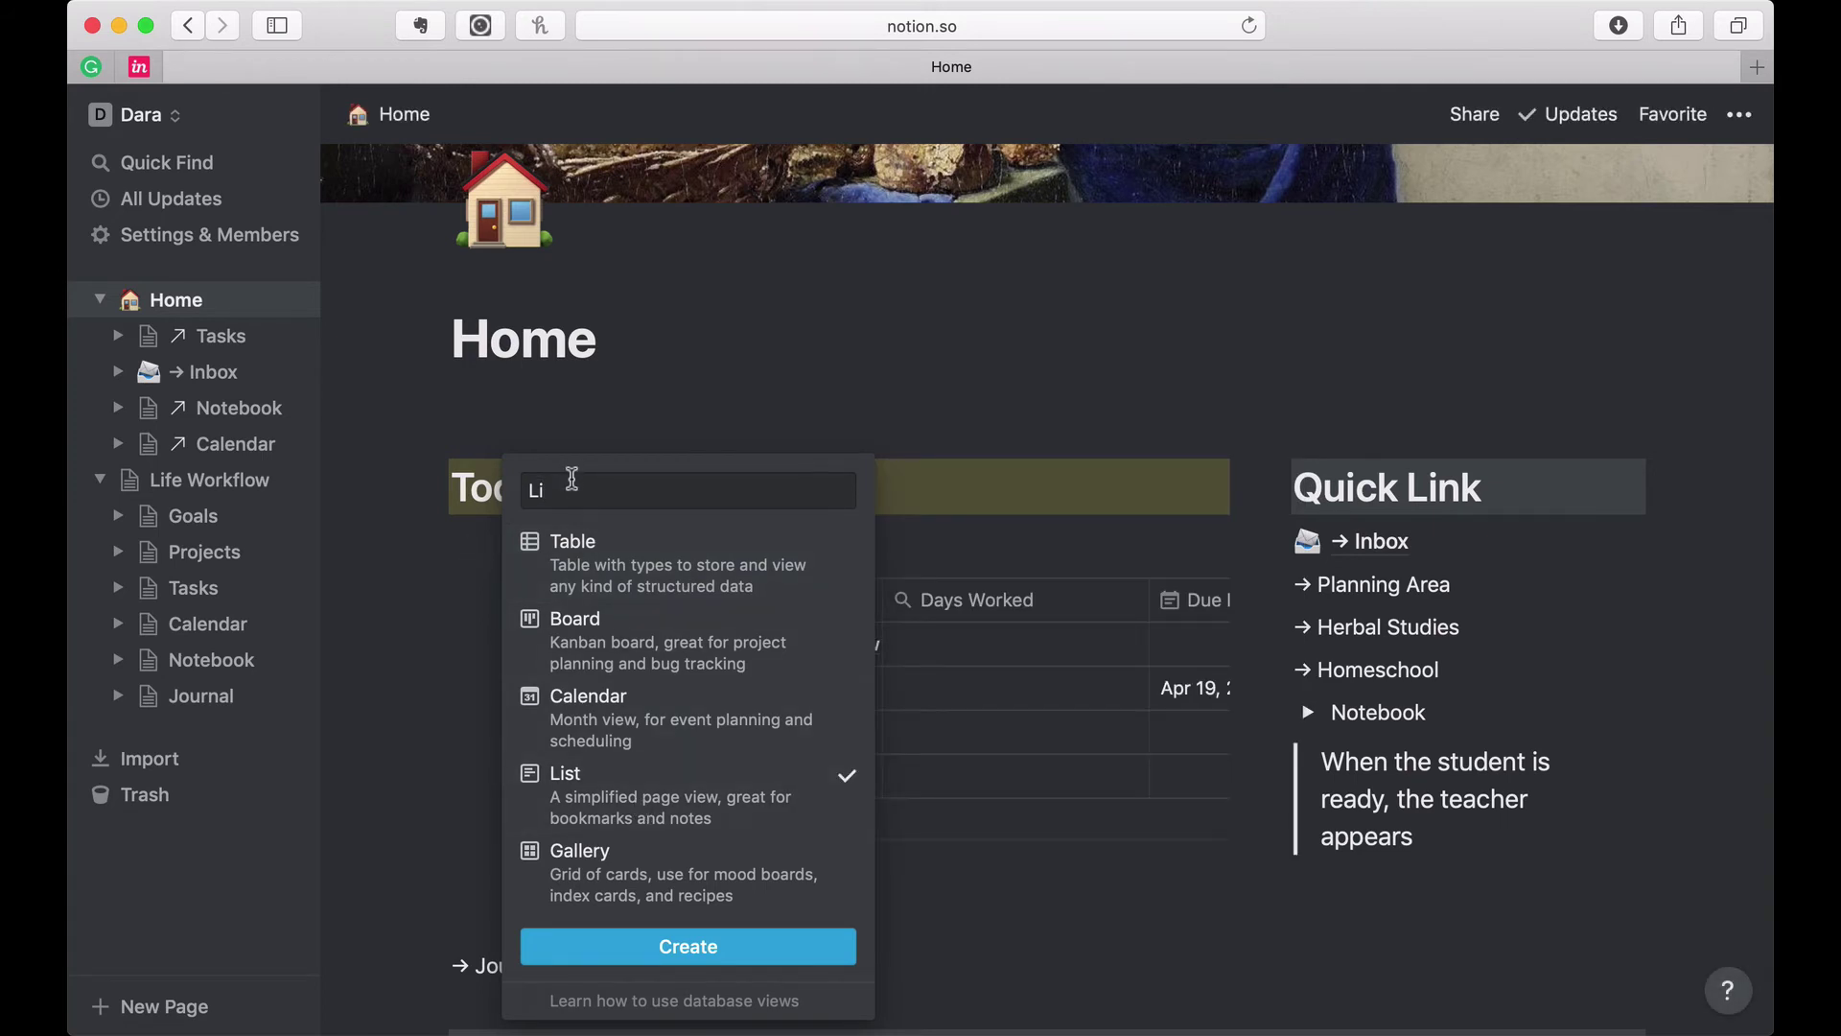
type("st")
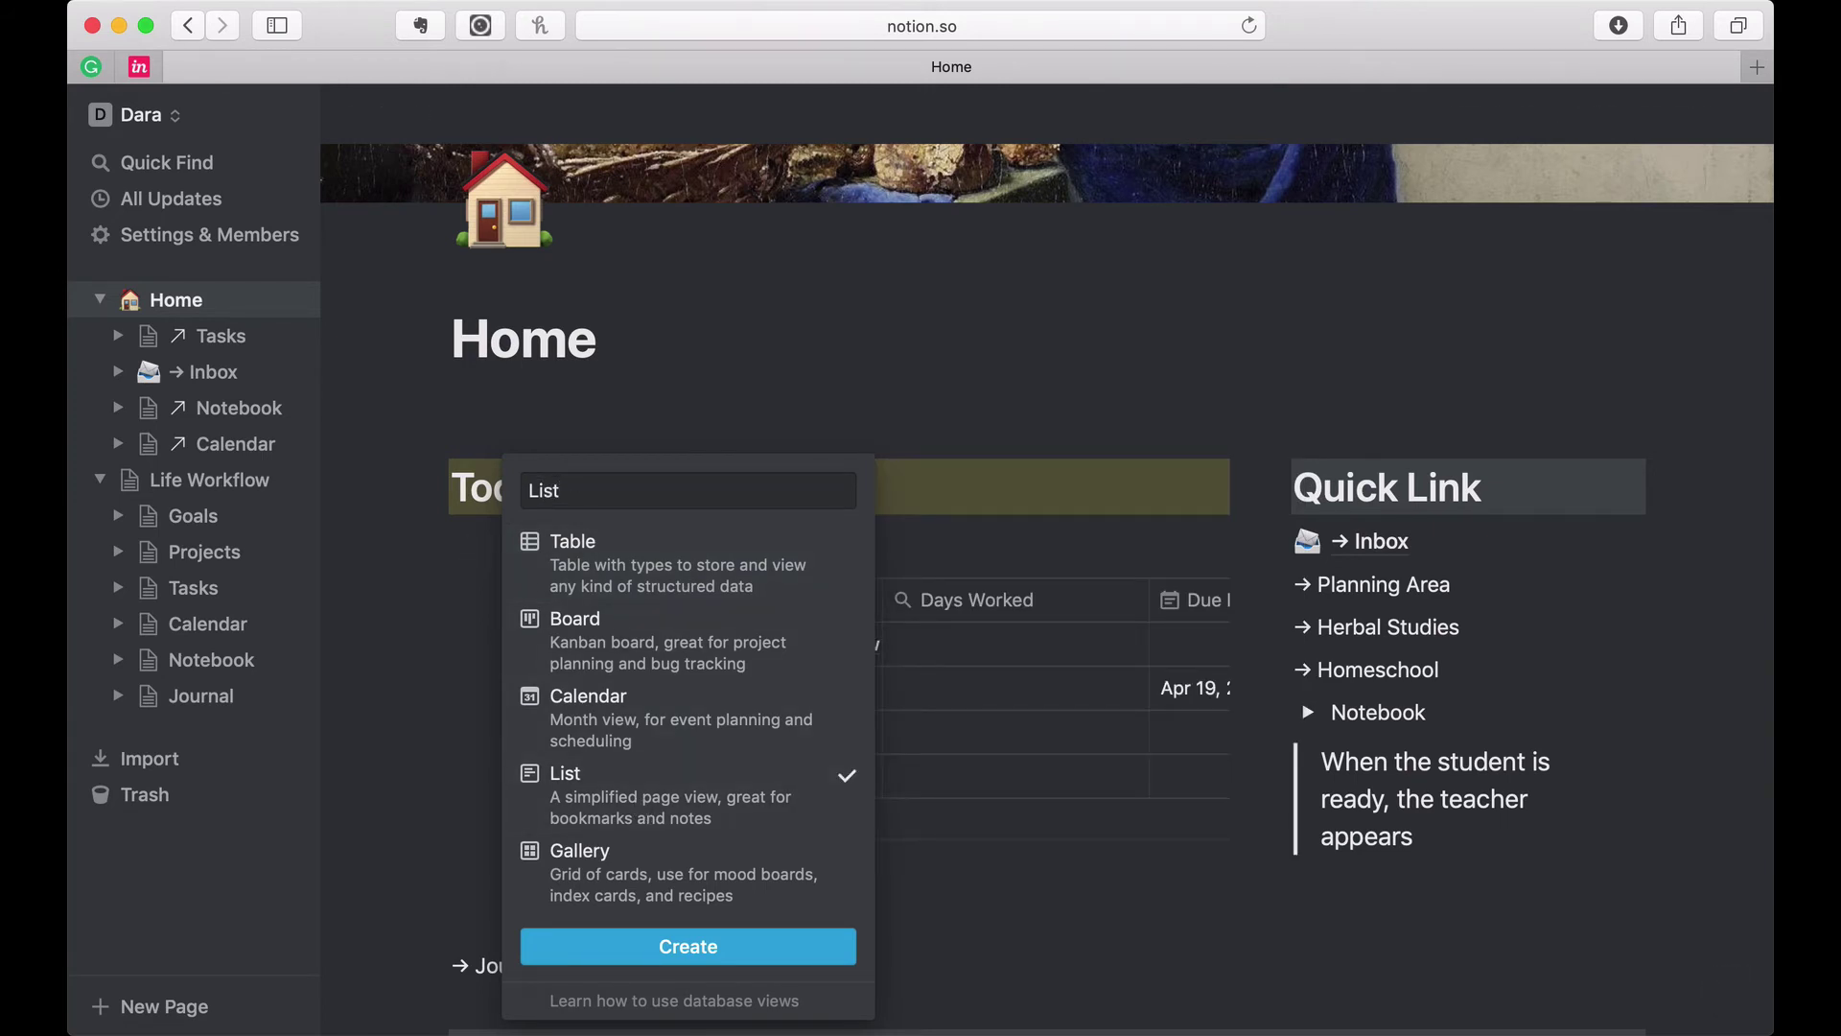
left_click(614, 947)
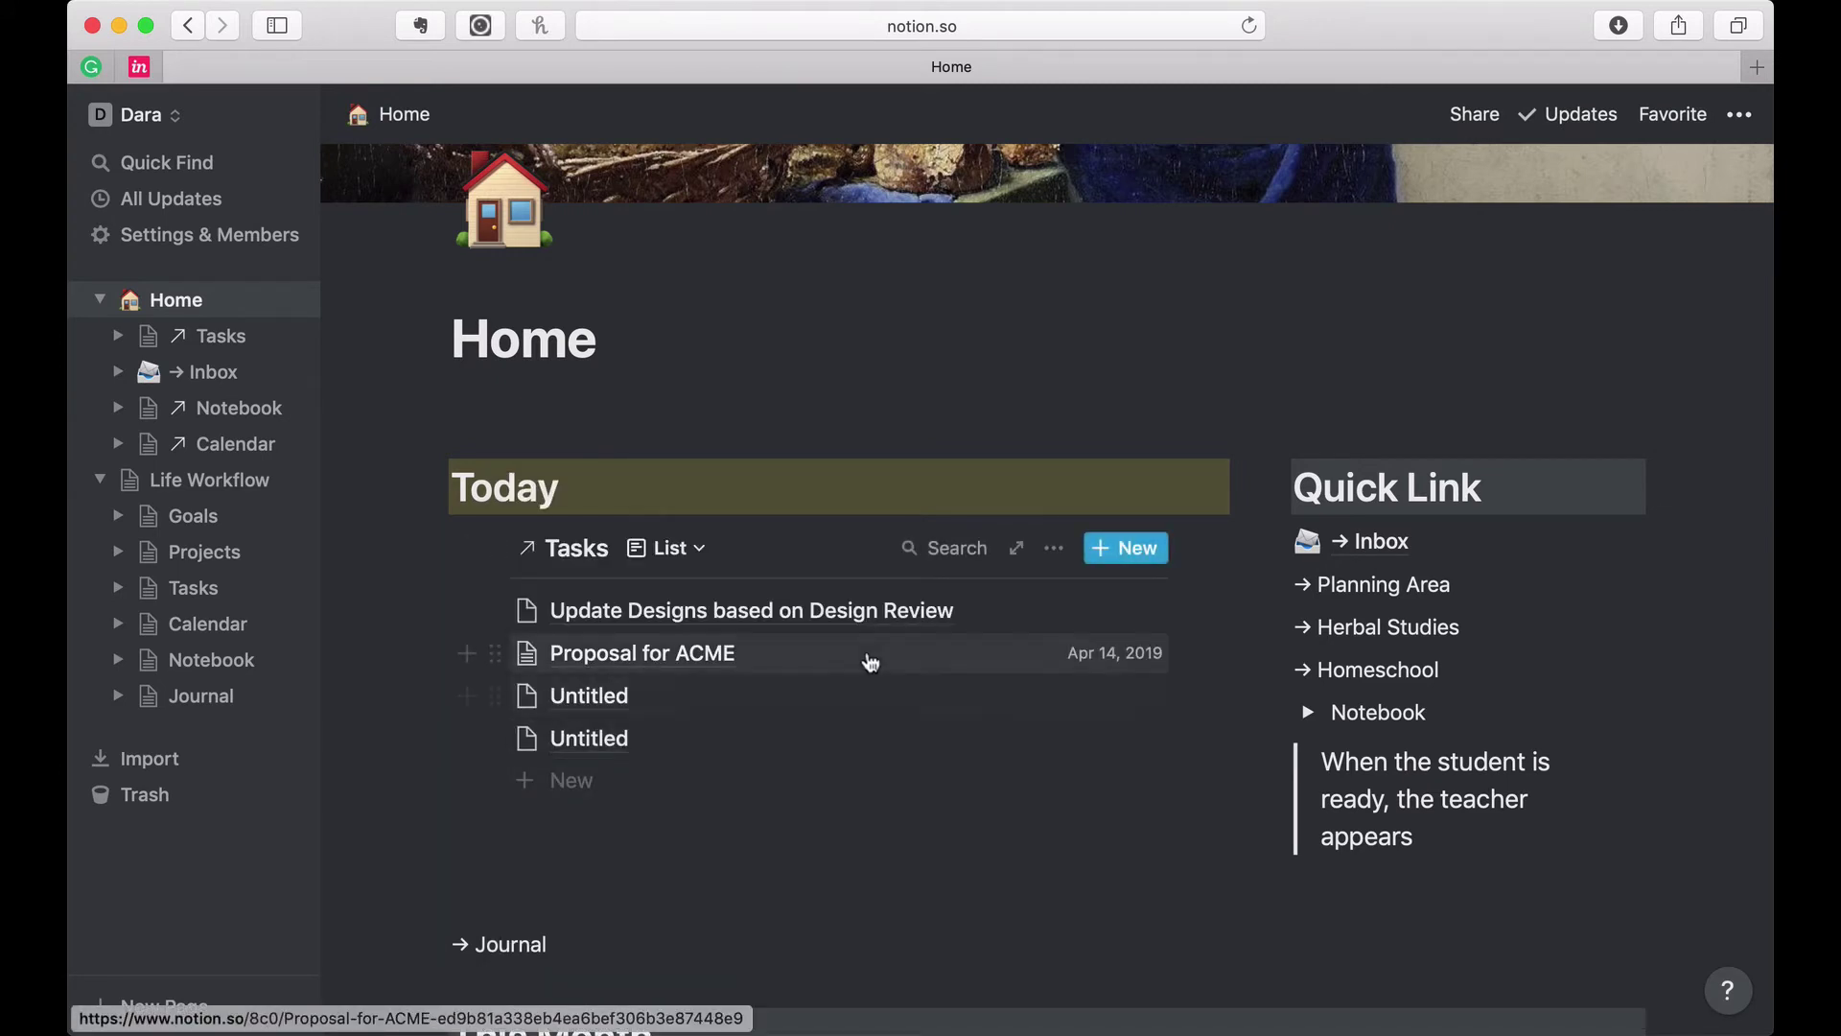
Step: Filter the Tasks list under Today to entries whose Worked On Date is Today
left_click(1055, 550)
left_click(1078, 661)
left_click(848, 775)
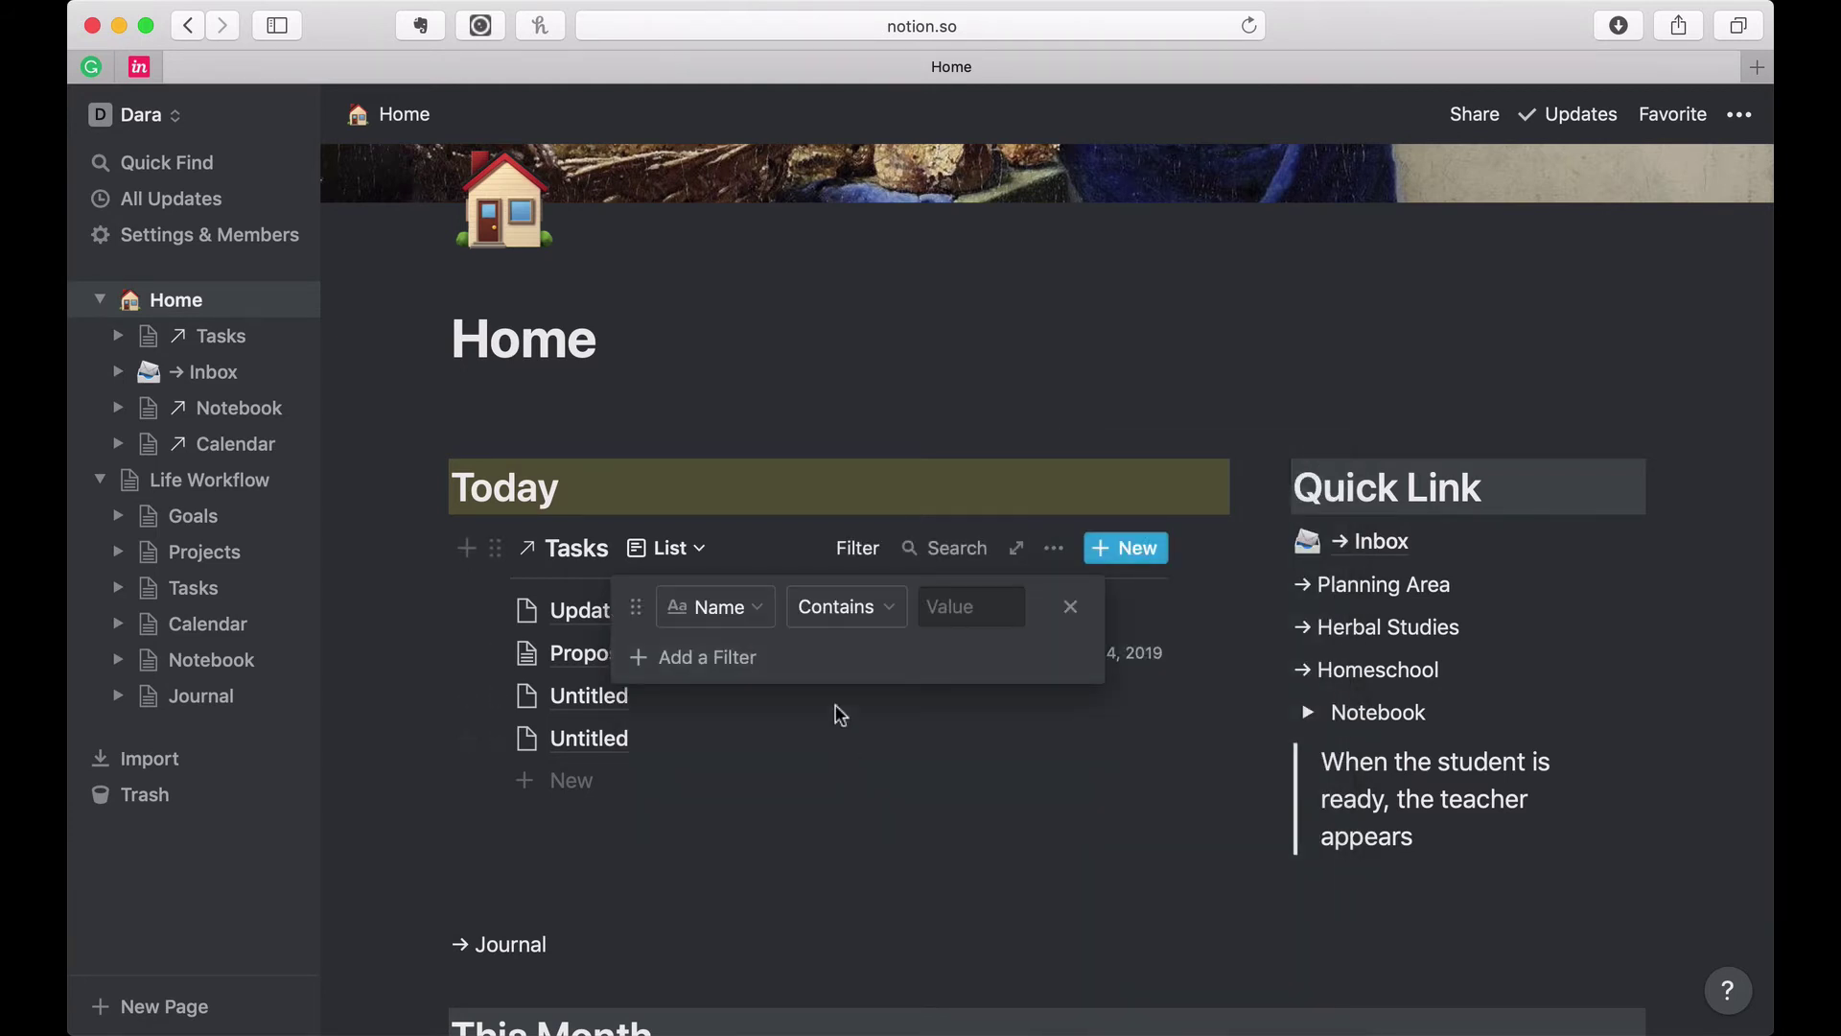
left_click(764, 610)
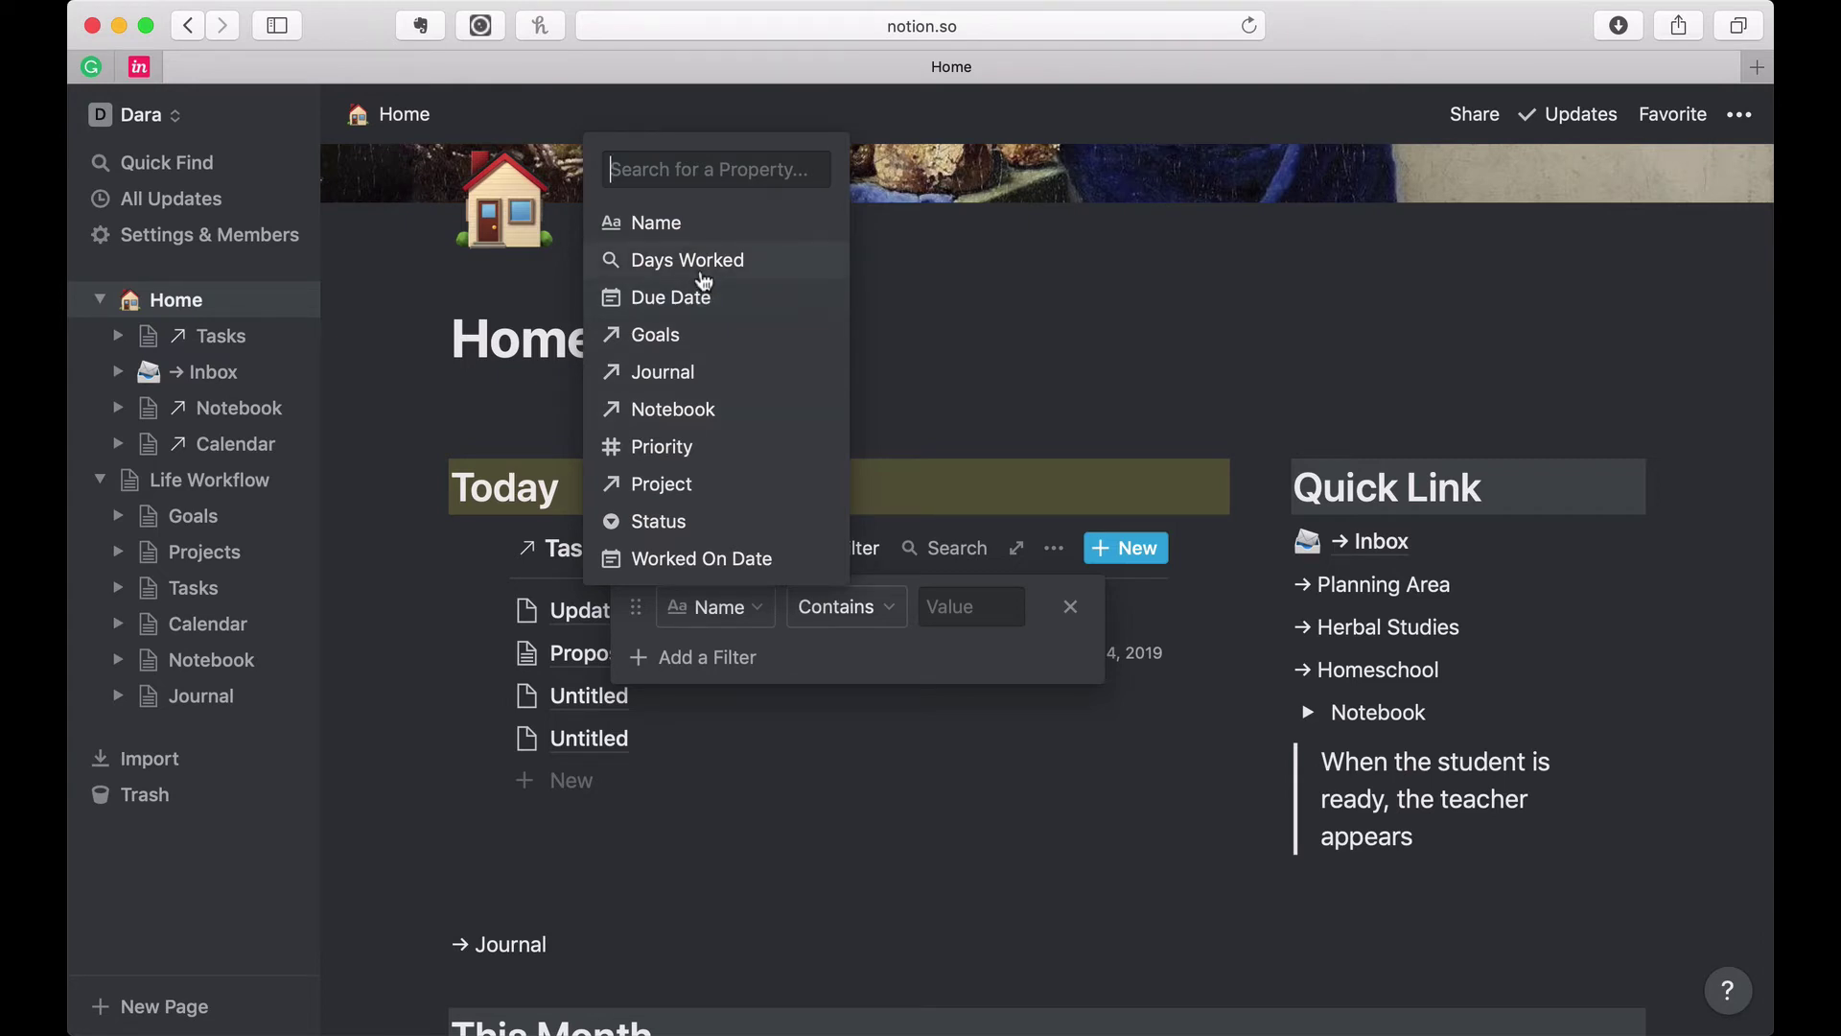
left_click(694, 559)
left_click(946, 606)
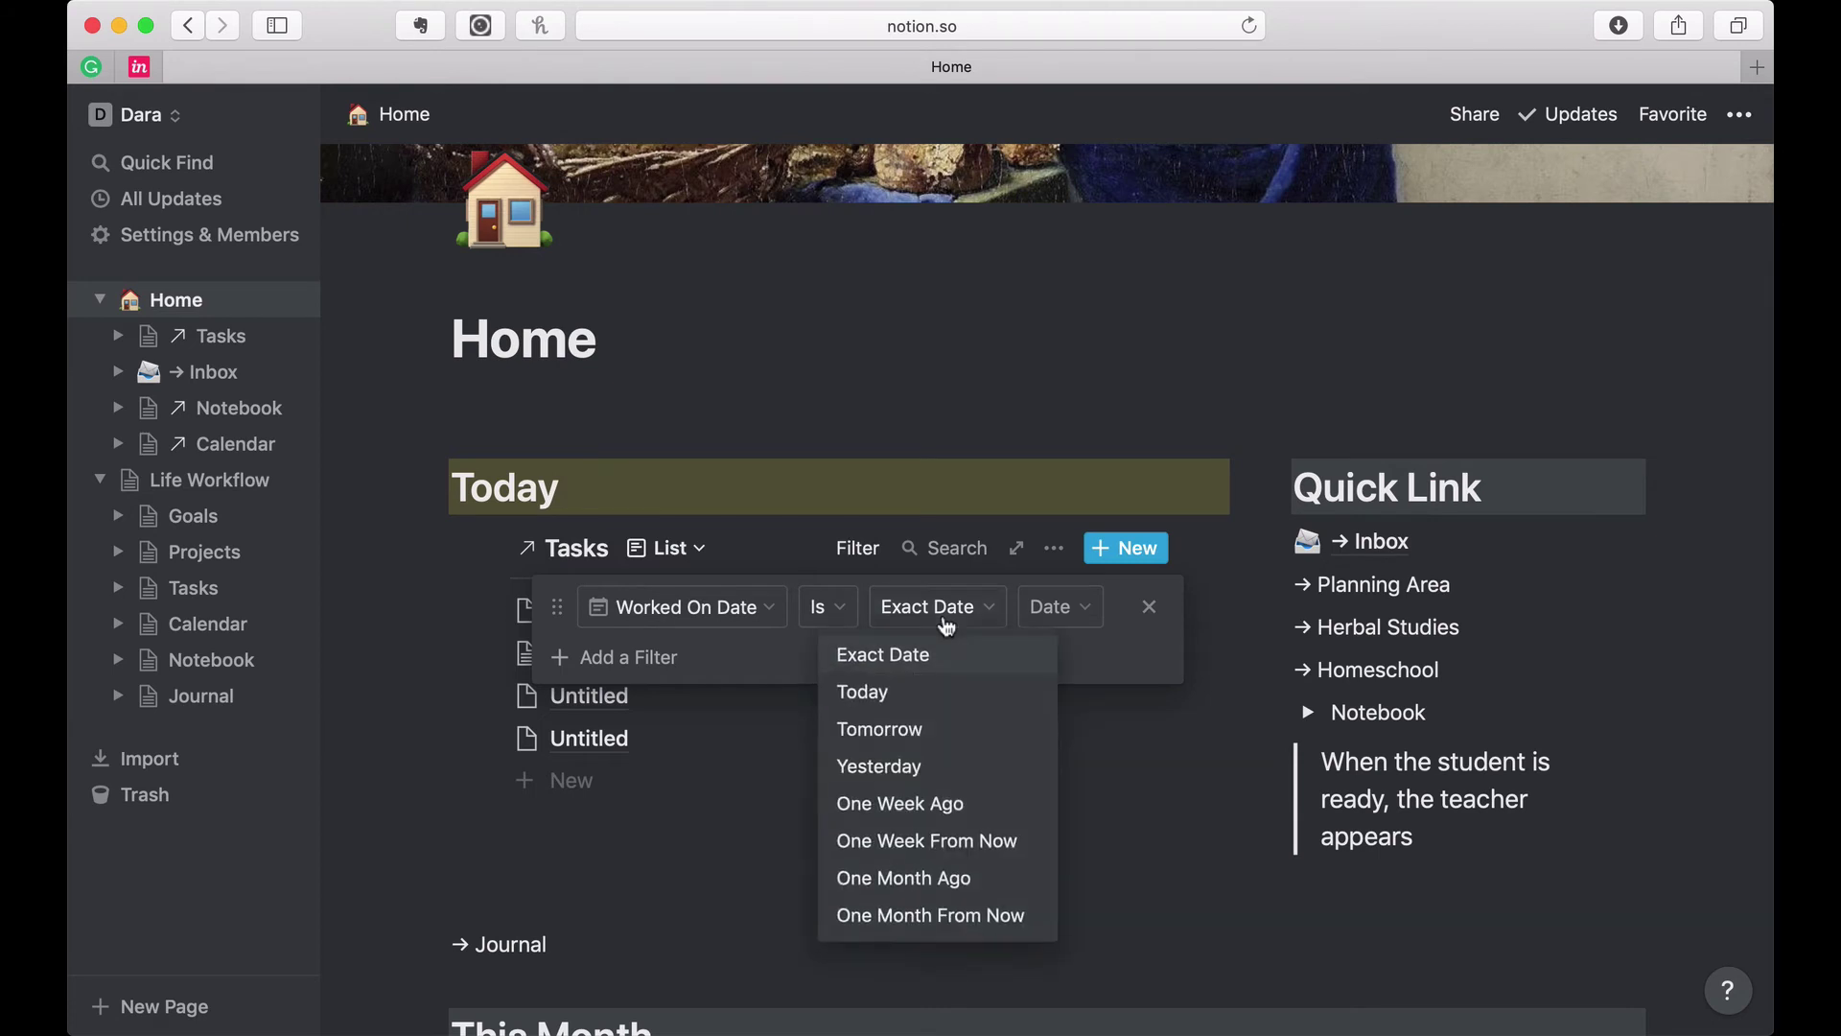
left_click(923, 696)
left_click(924, 796)
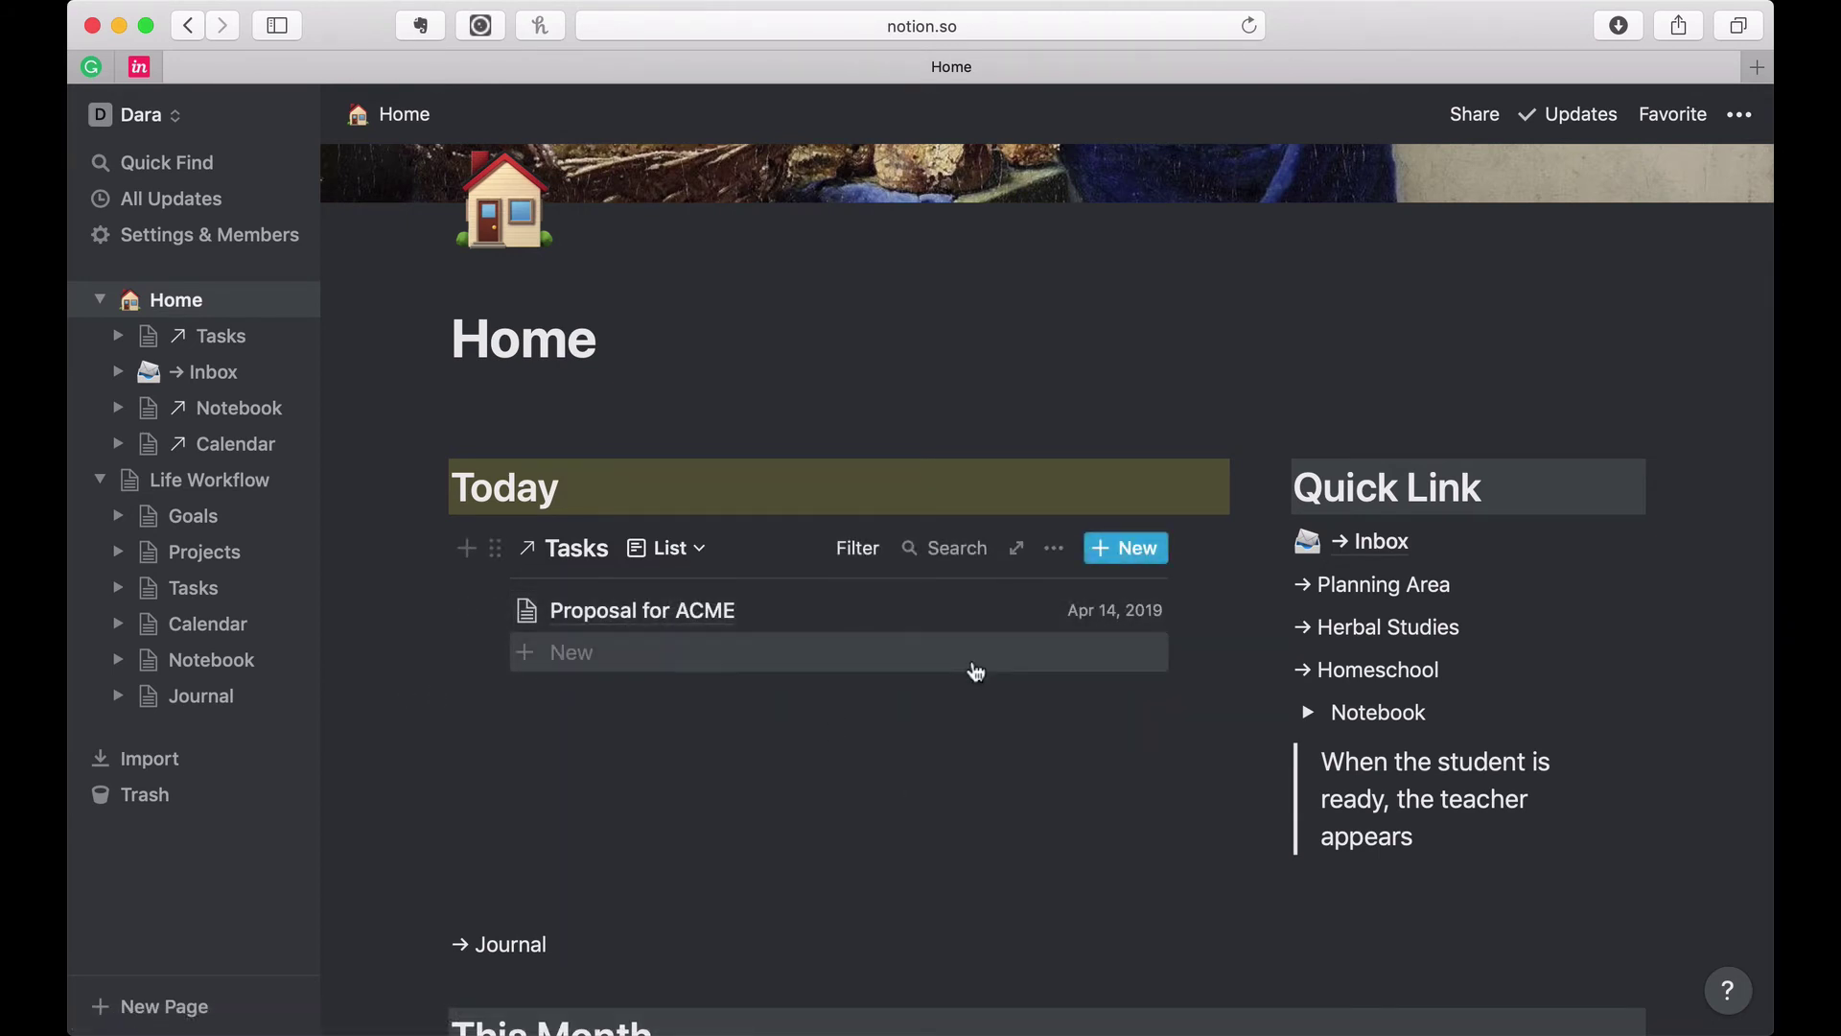
Step: Create a new task in the Today list titled "Notion Video Setup — Create"
left_click(709, 659)
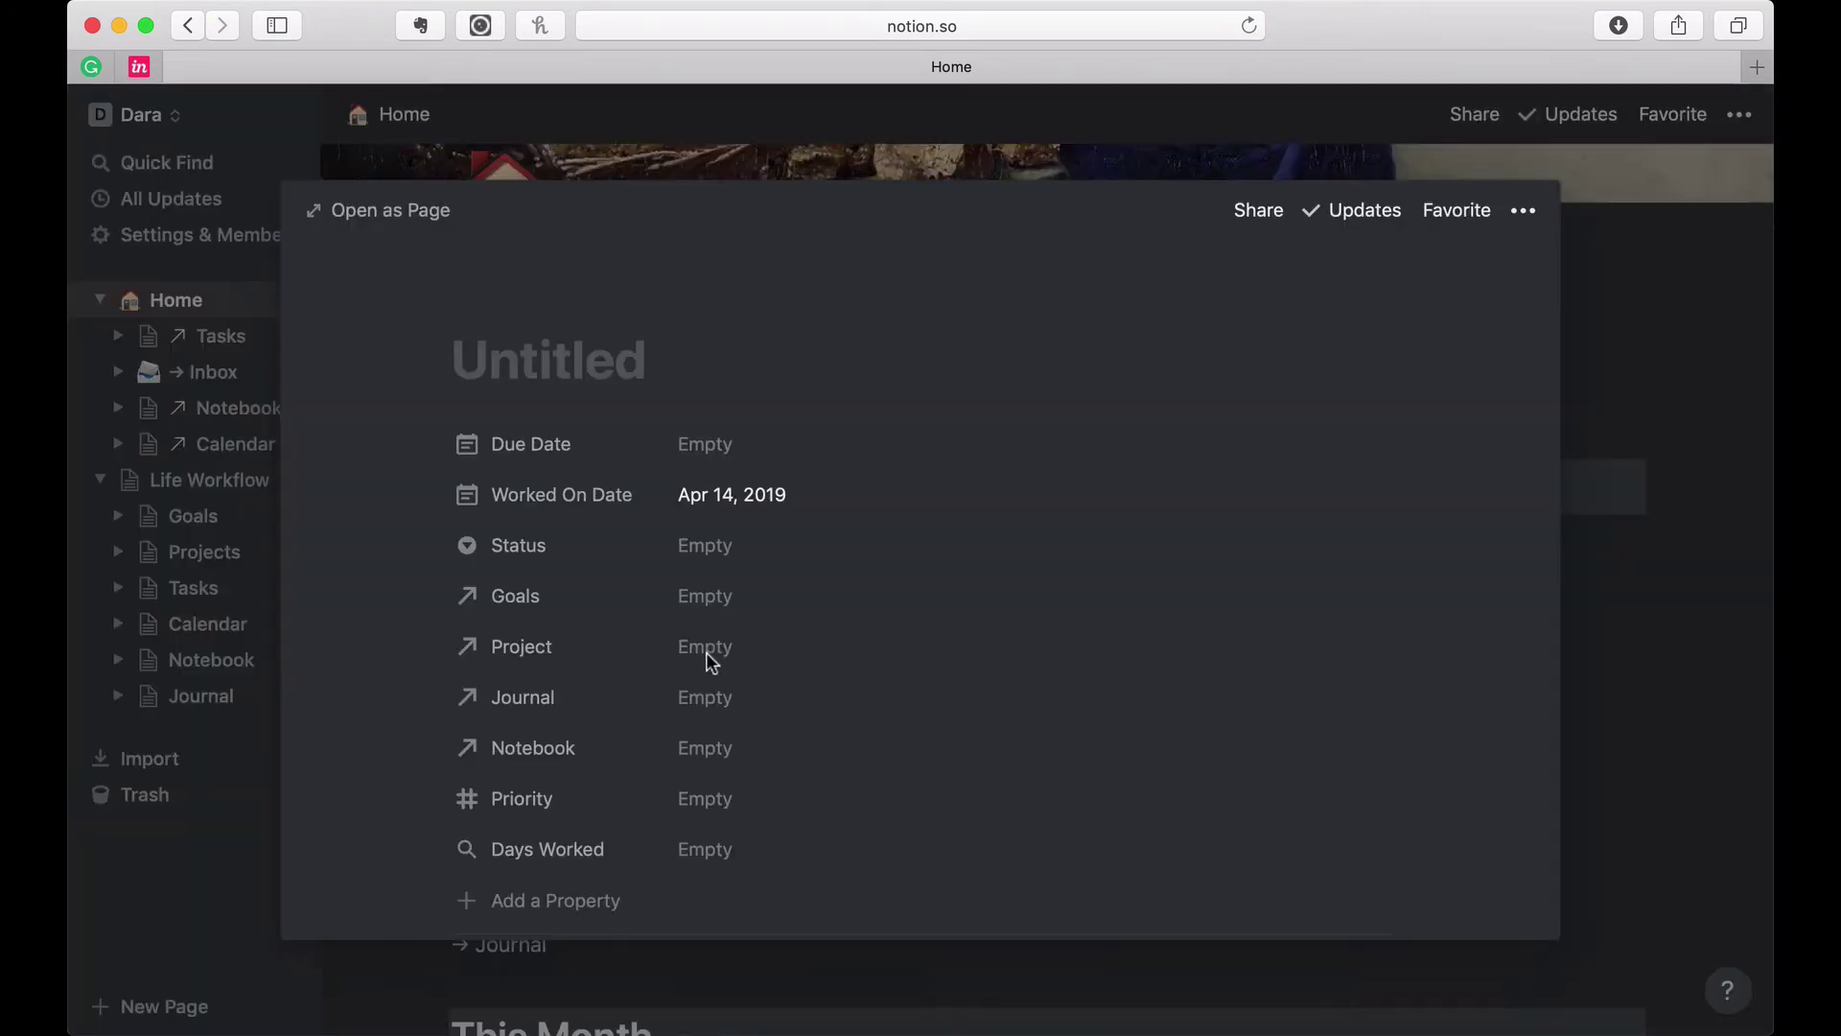
type("Notion ")
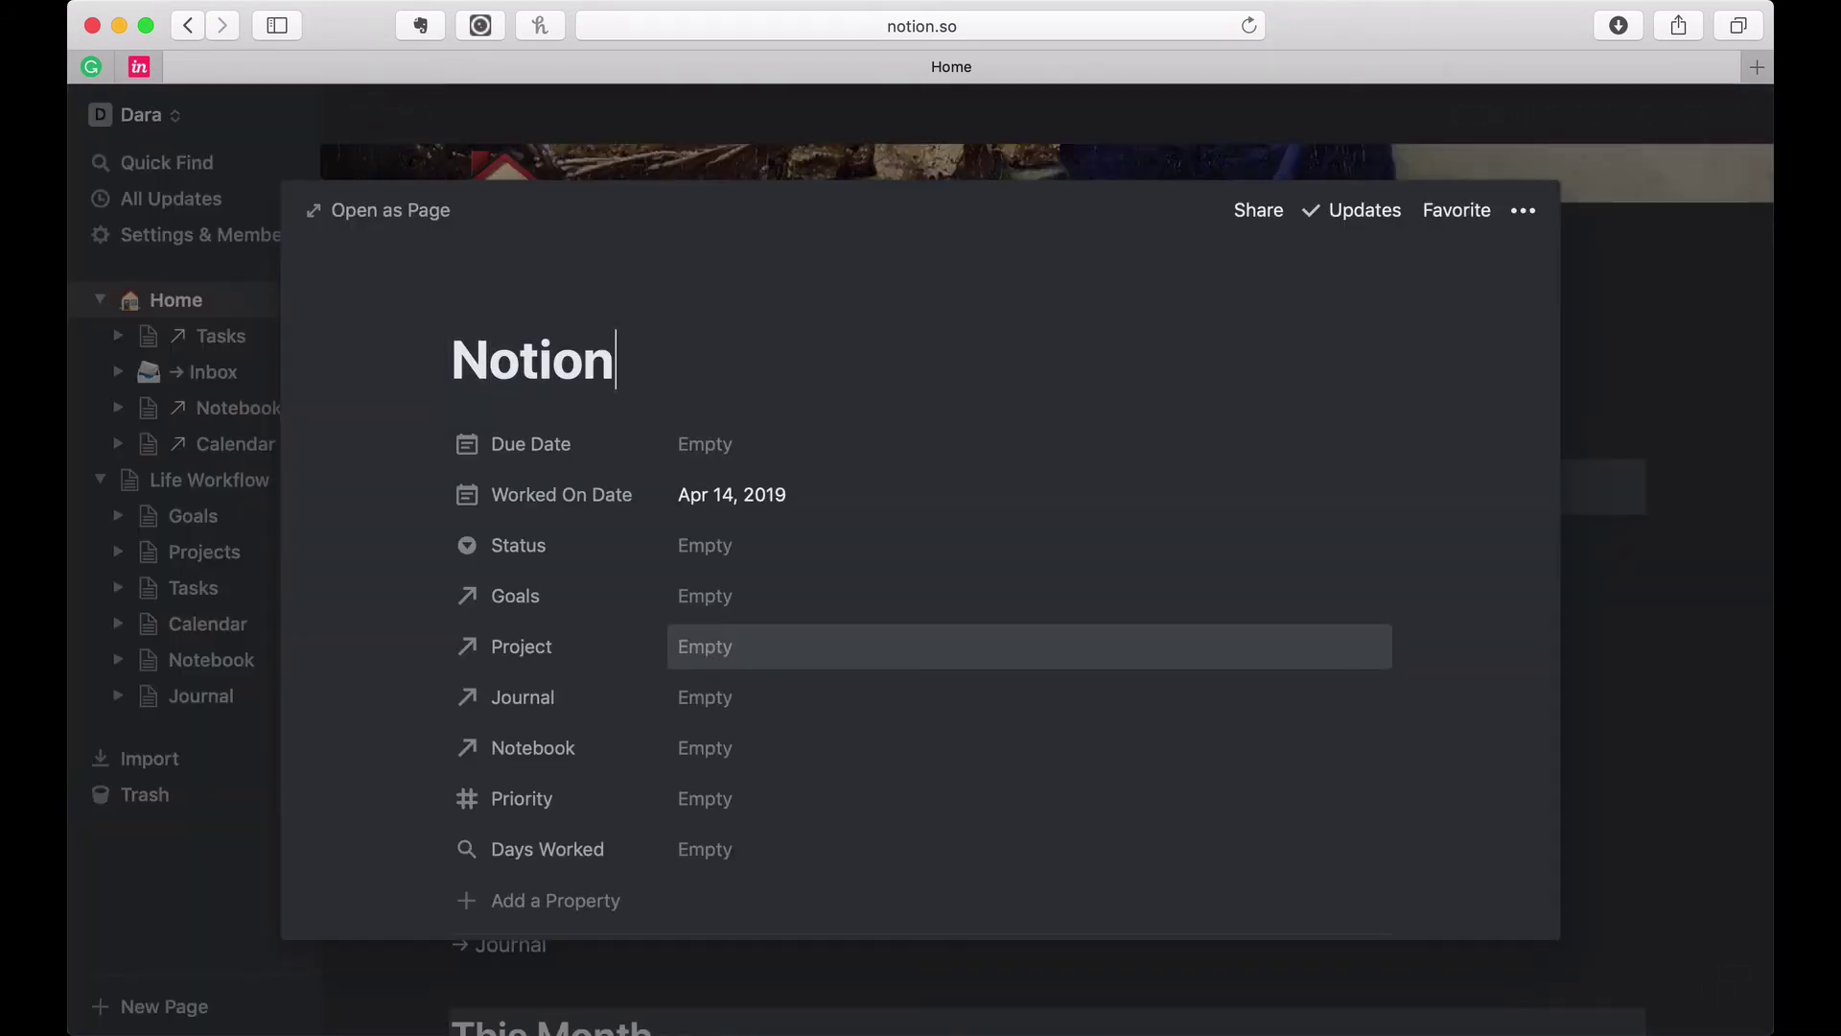
type("Video S")
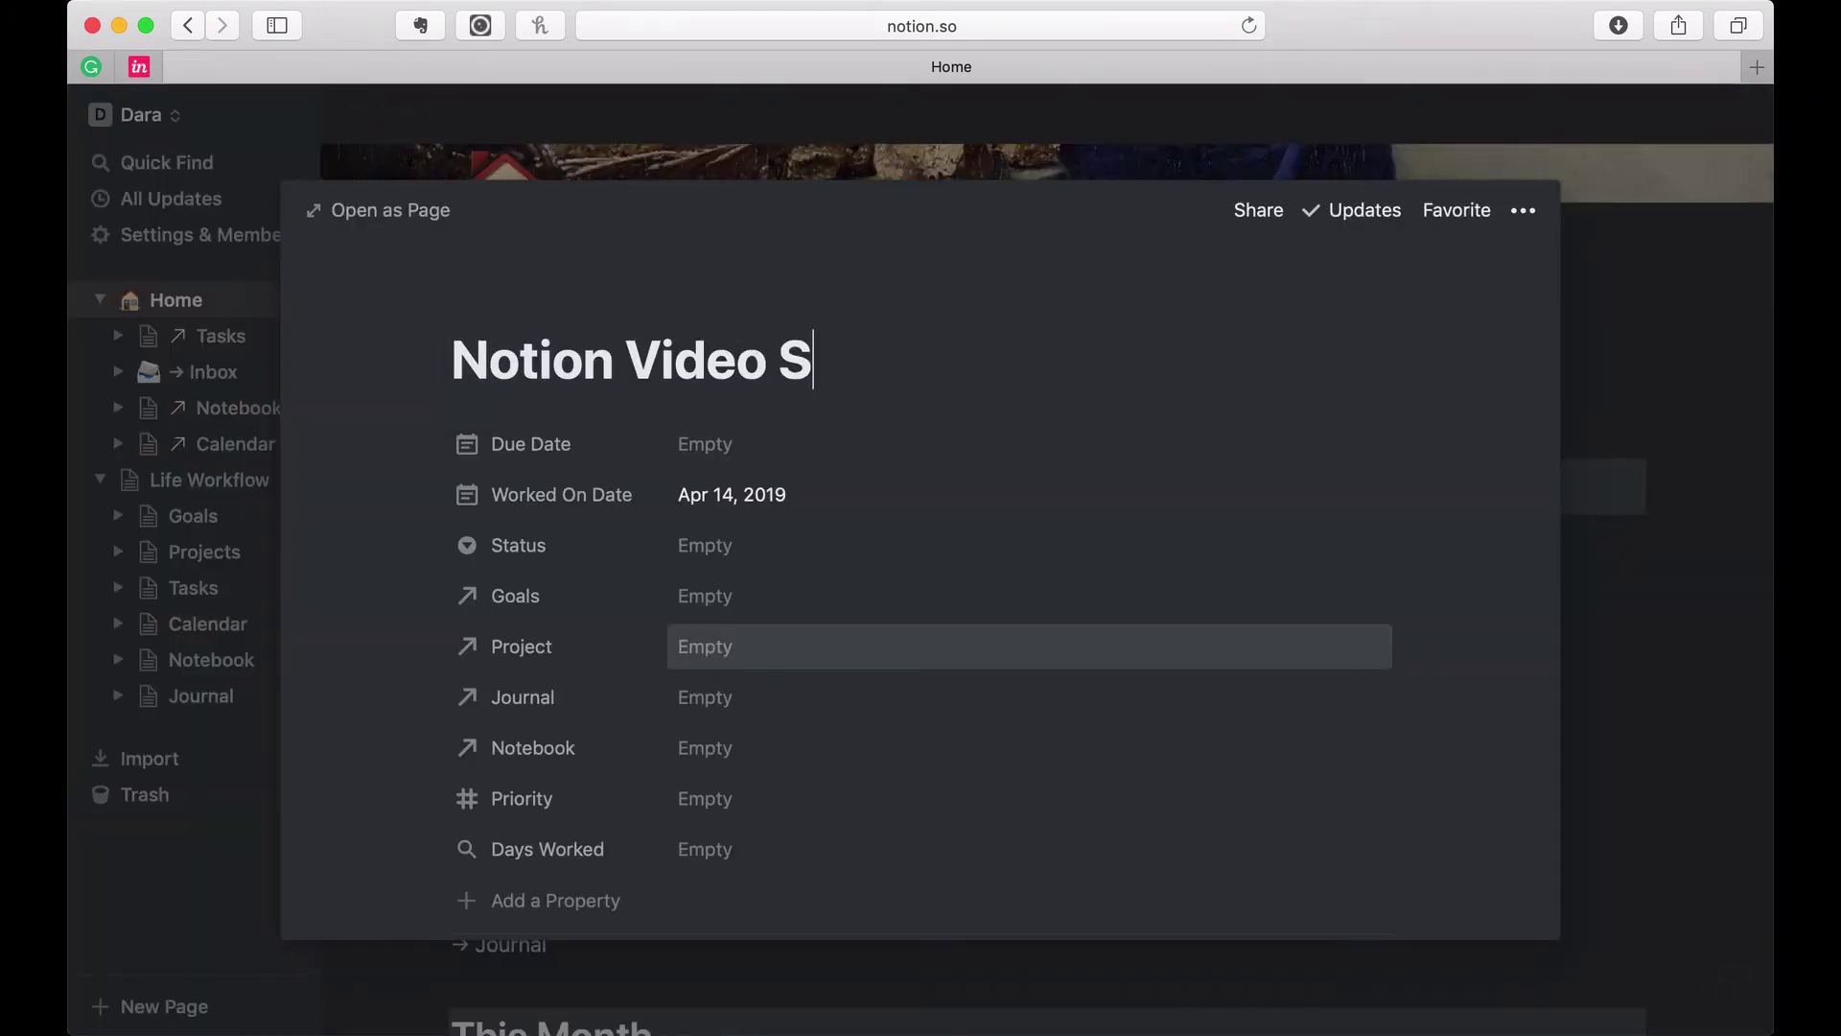
type("etup — Create")
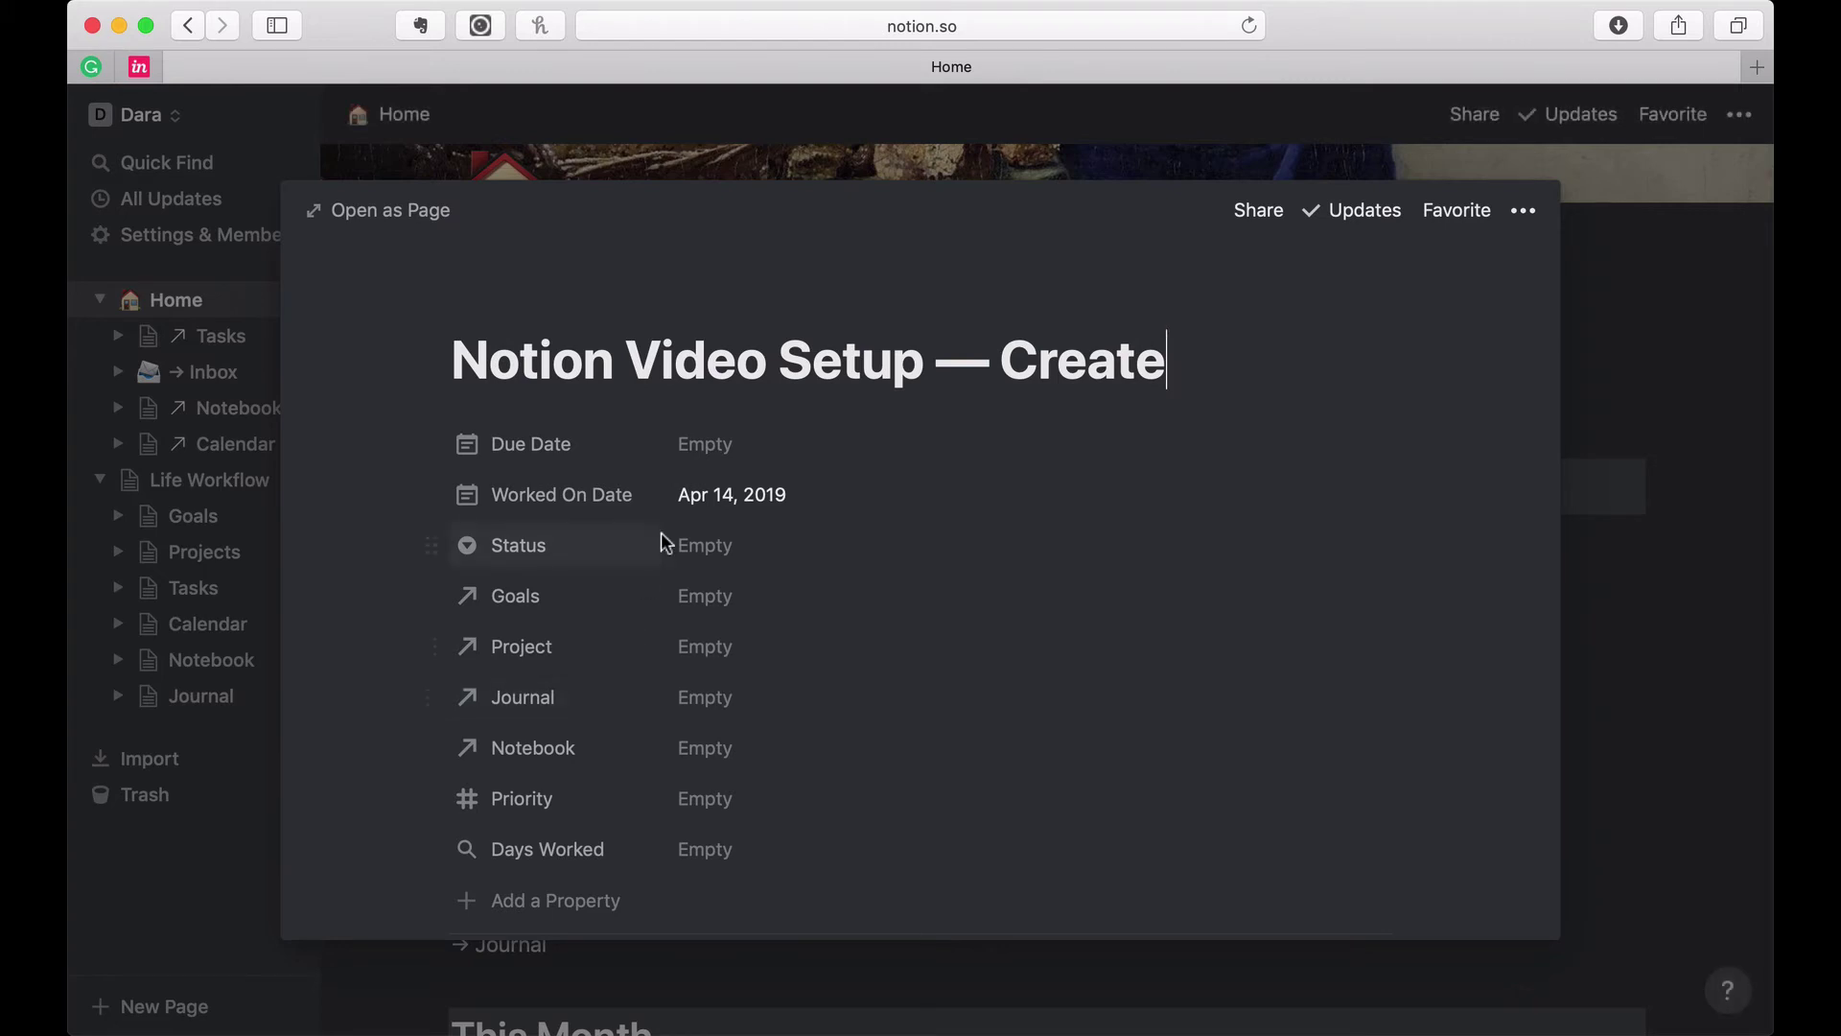
Step: Set the new task's Due Date to Apr 14, 2019 and its Status to In Progress
left_click(706, 460)
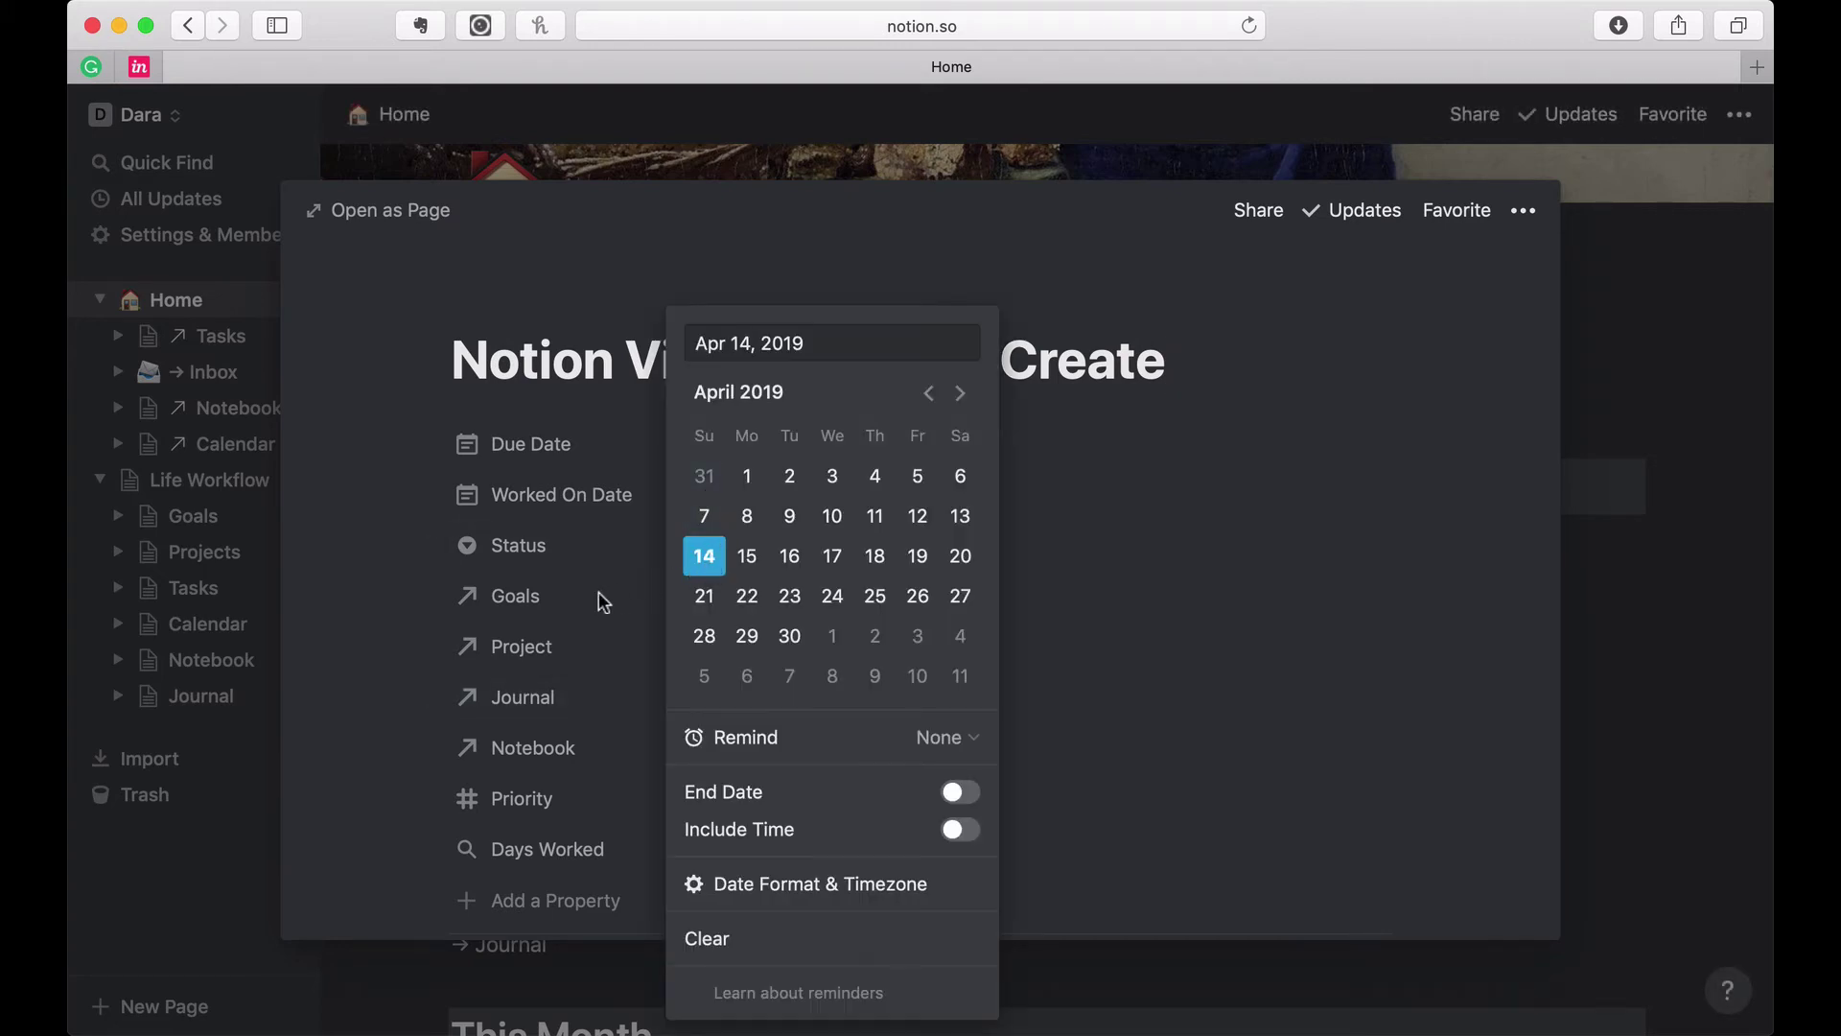
left_click(378, 631)
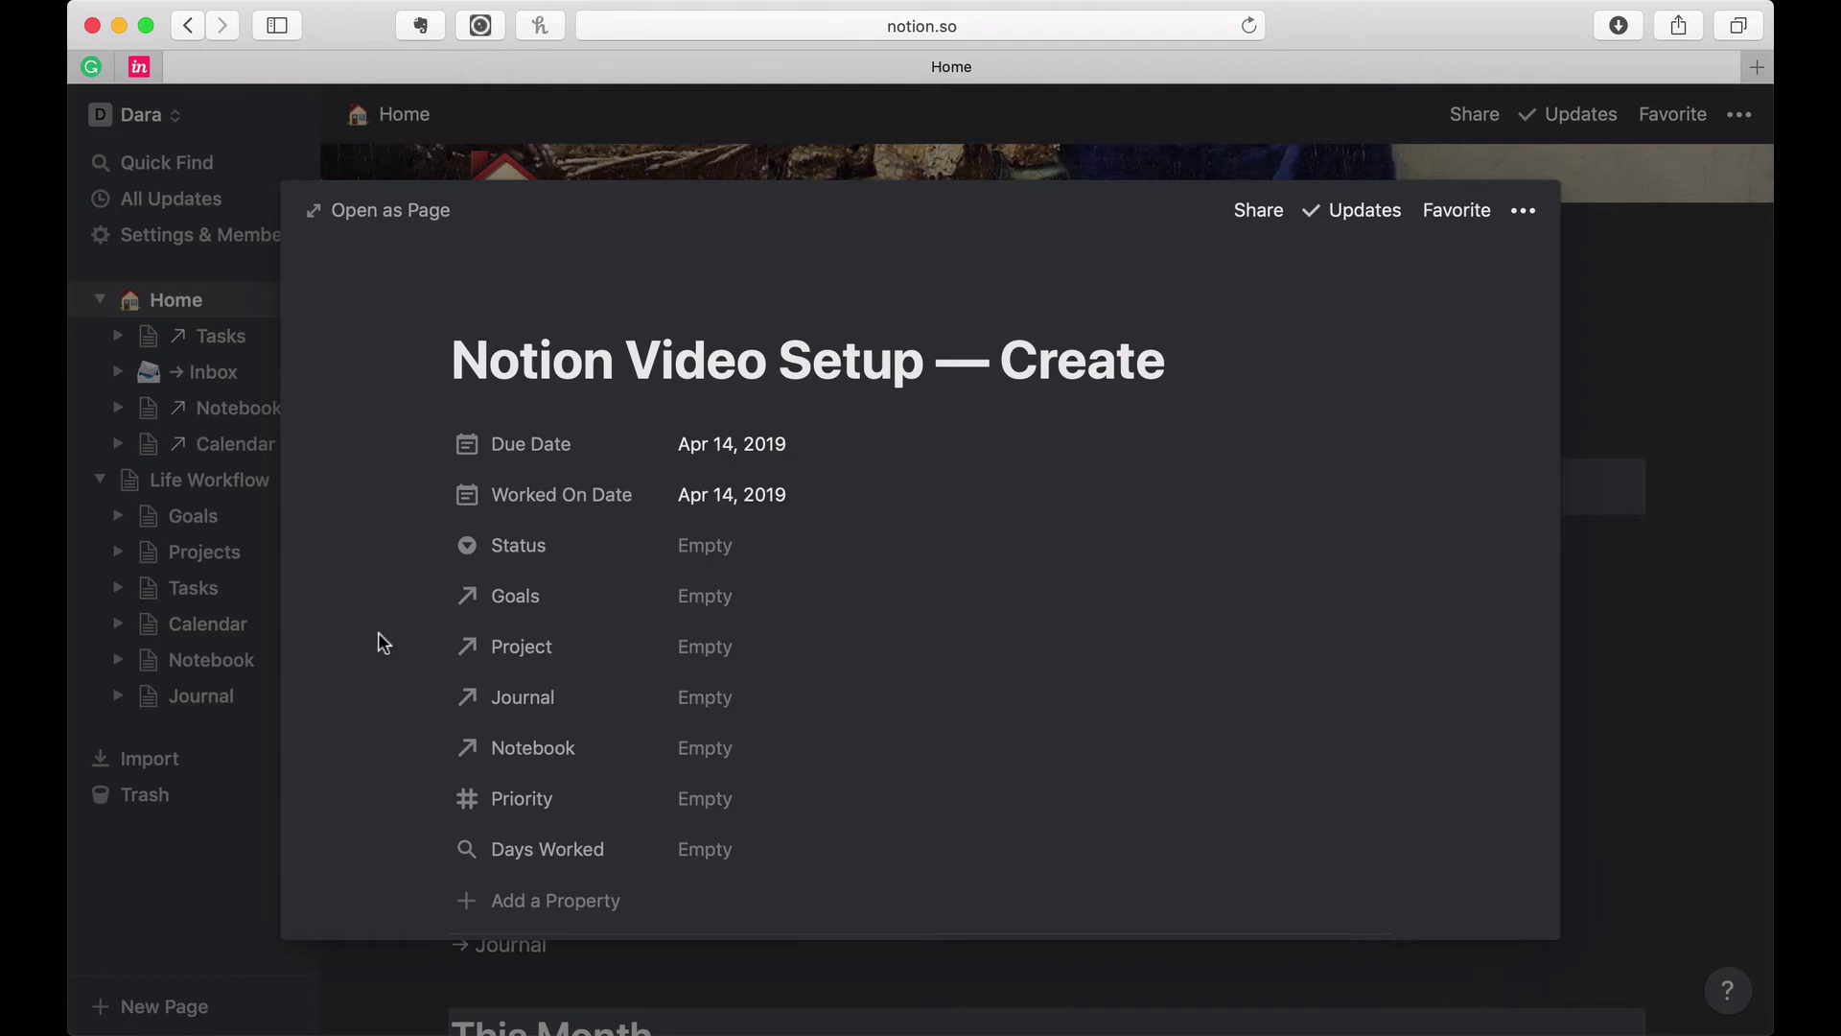
left_click(699, 565)
left_click(735, 641)
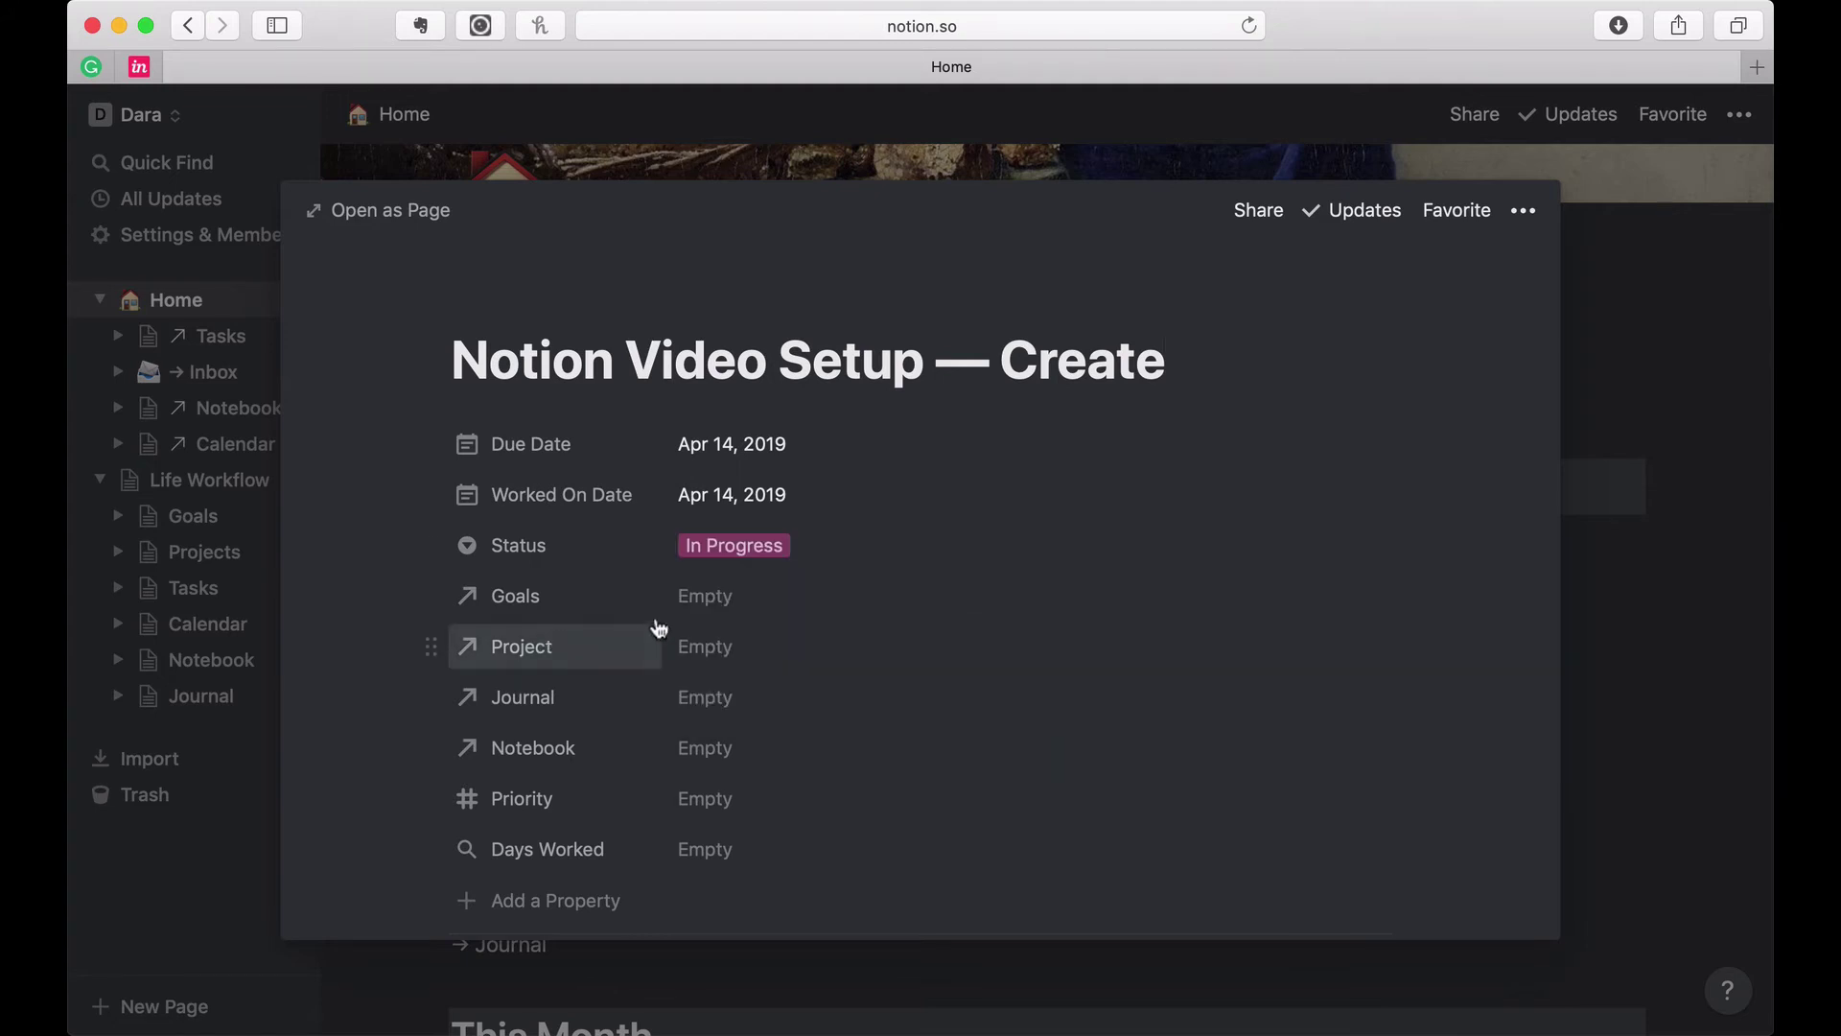
Step: Link the Notion Video Setup — Create task to the goal Publish Challenge Personal
left_click(689, 611)
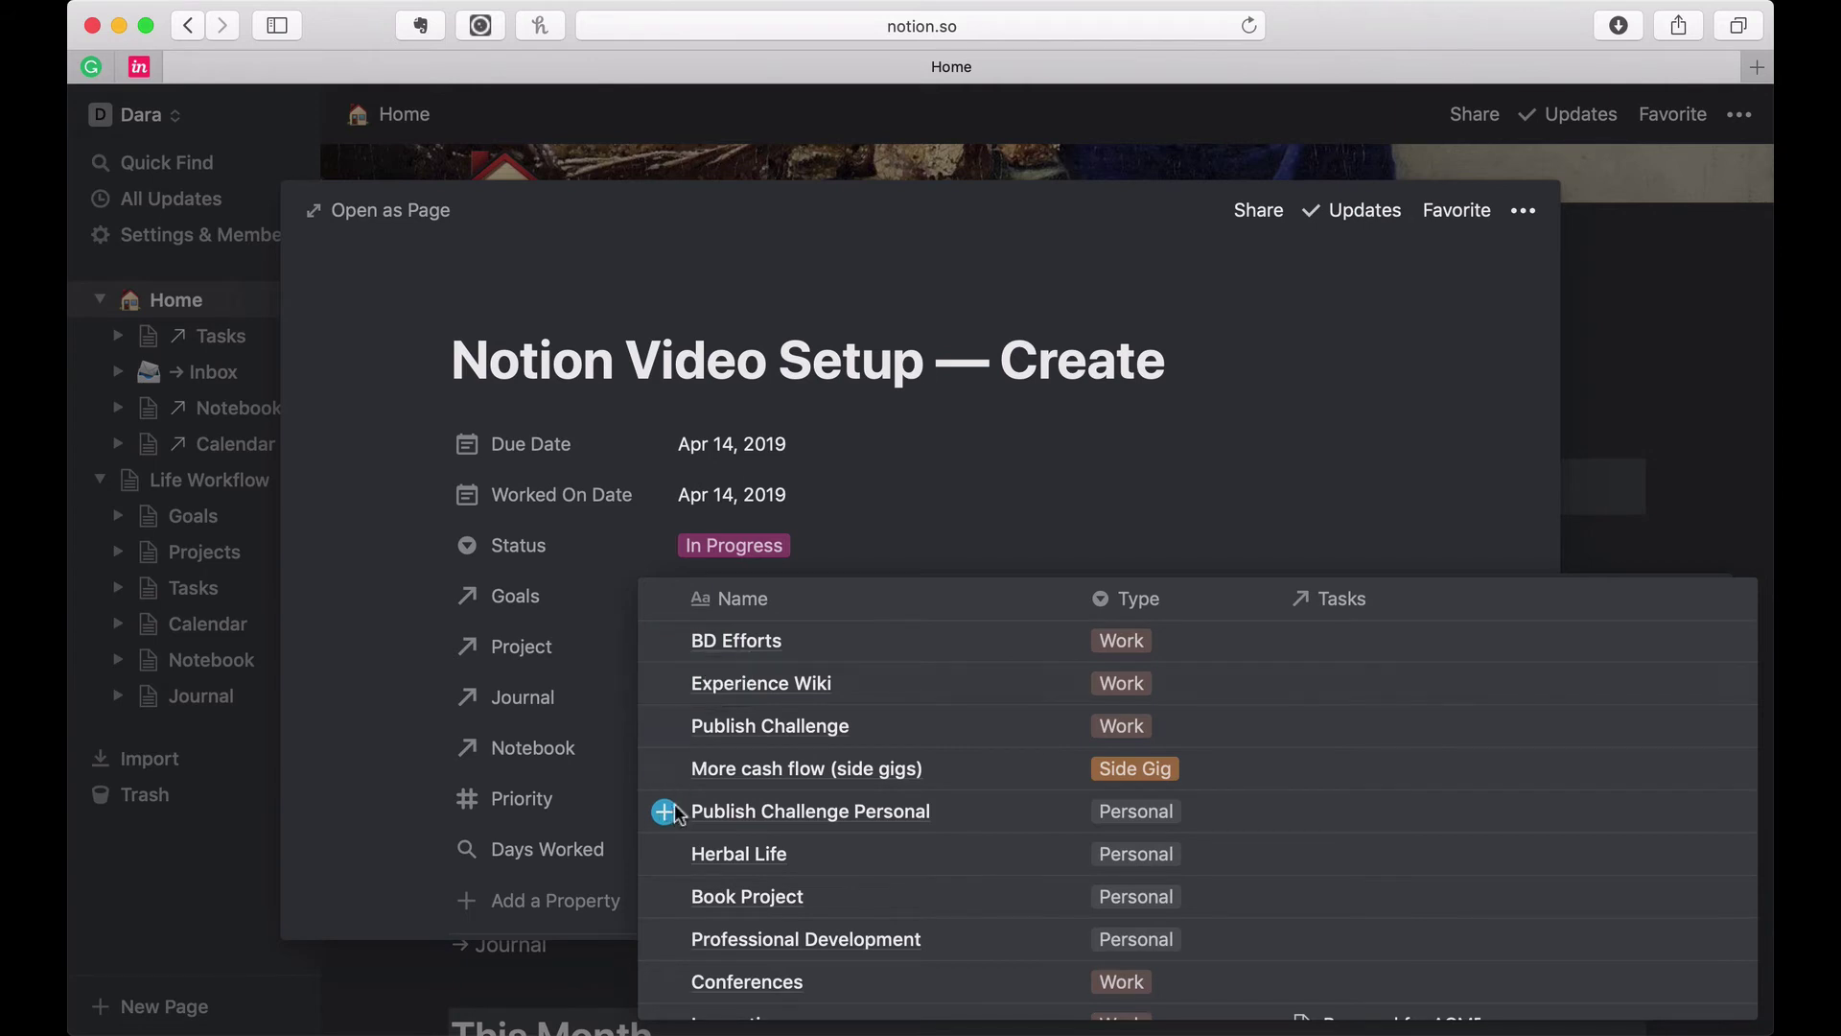
scroll(678, 805, "down", 2)
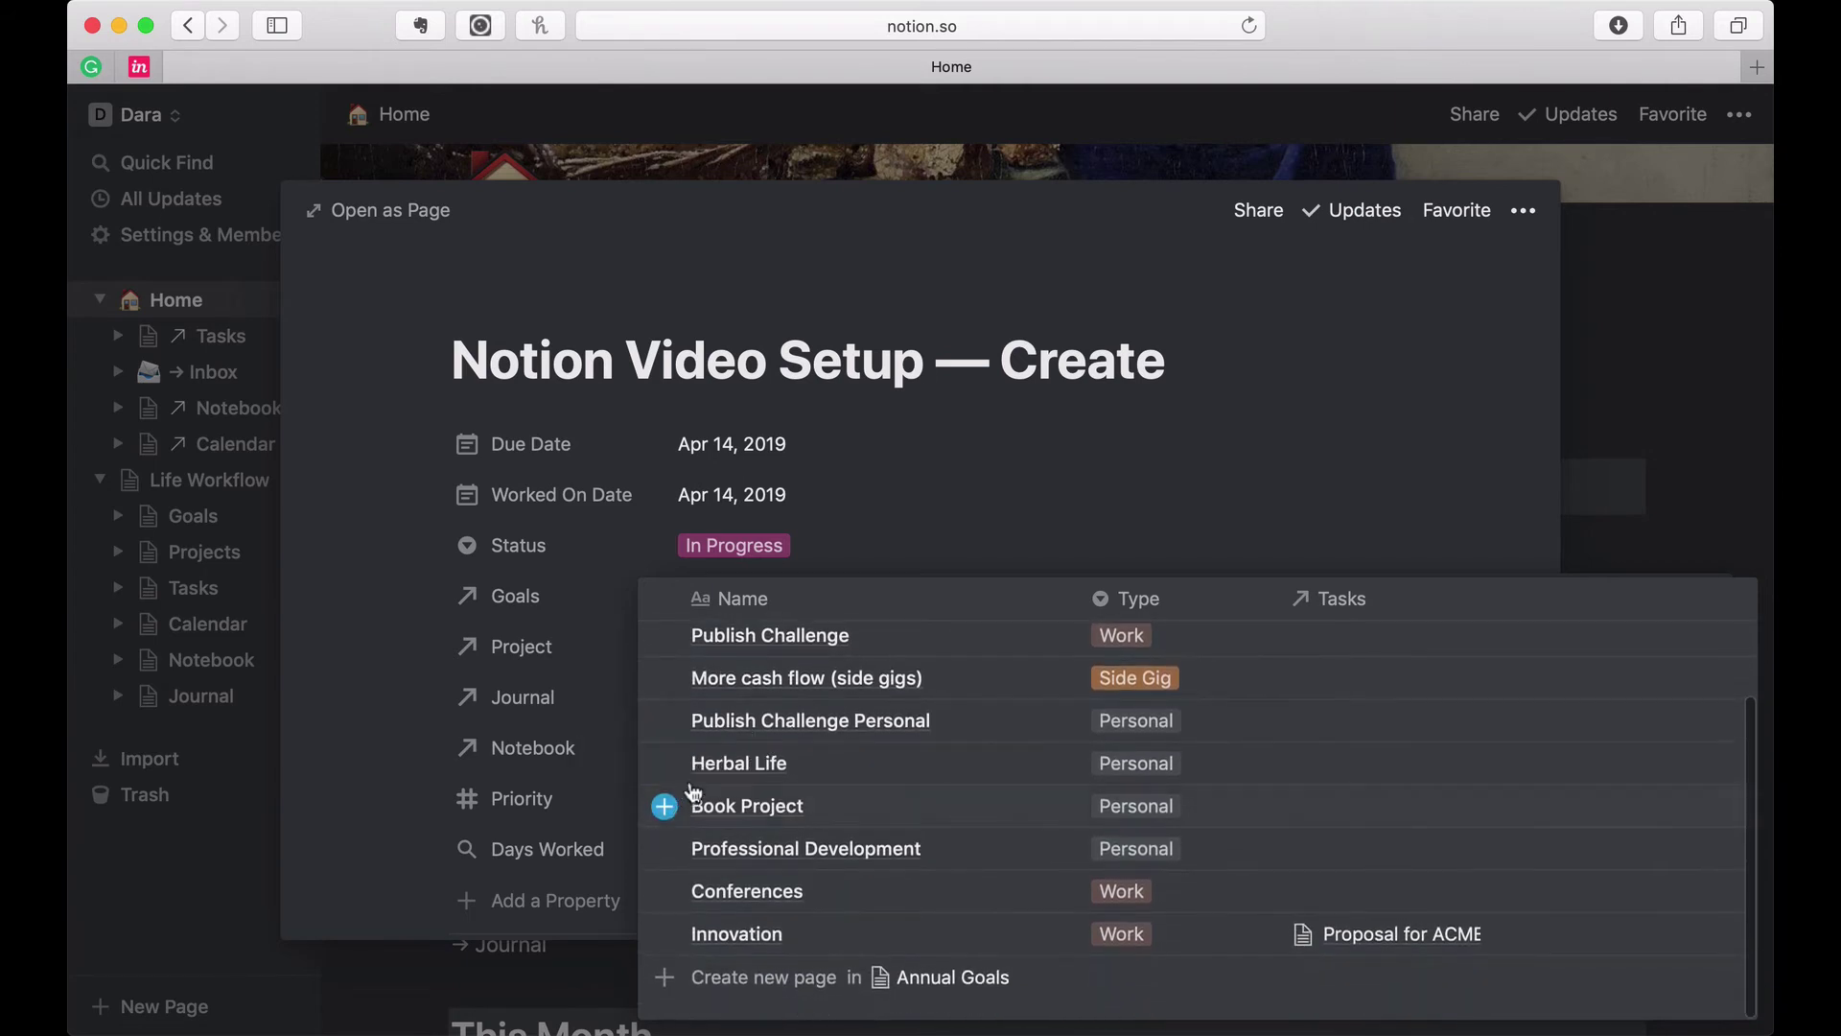
left_click(664, 720)
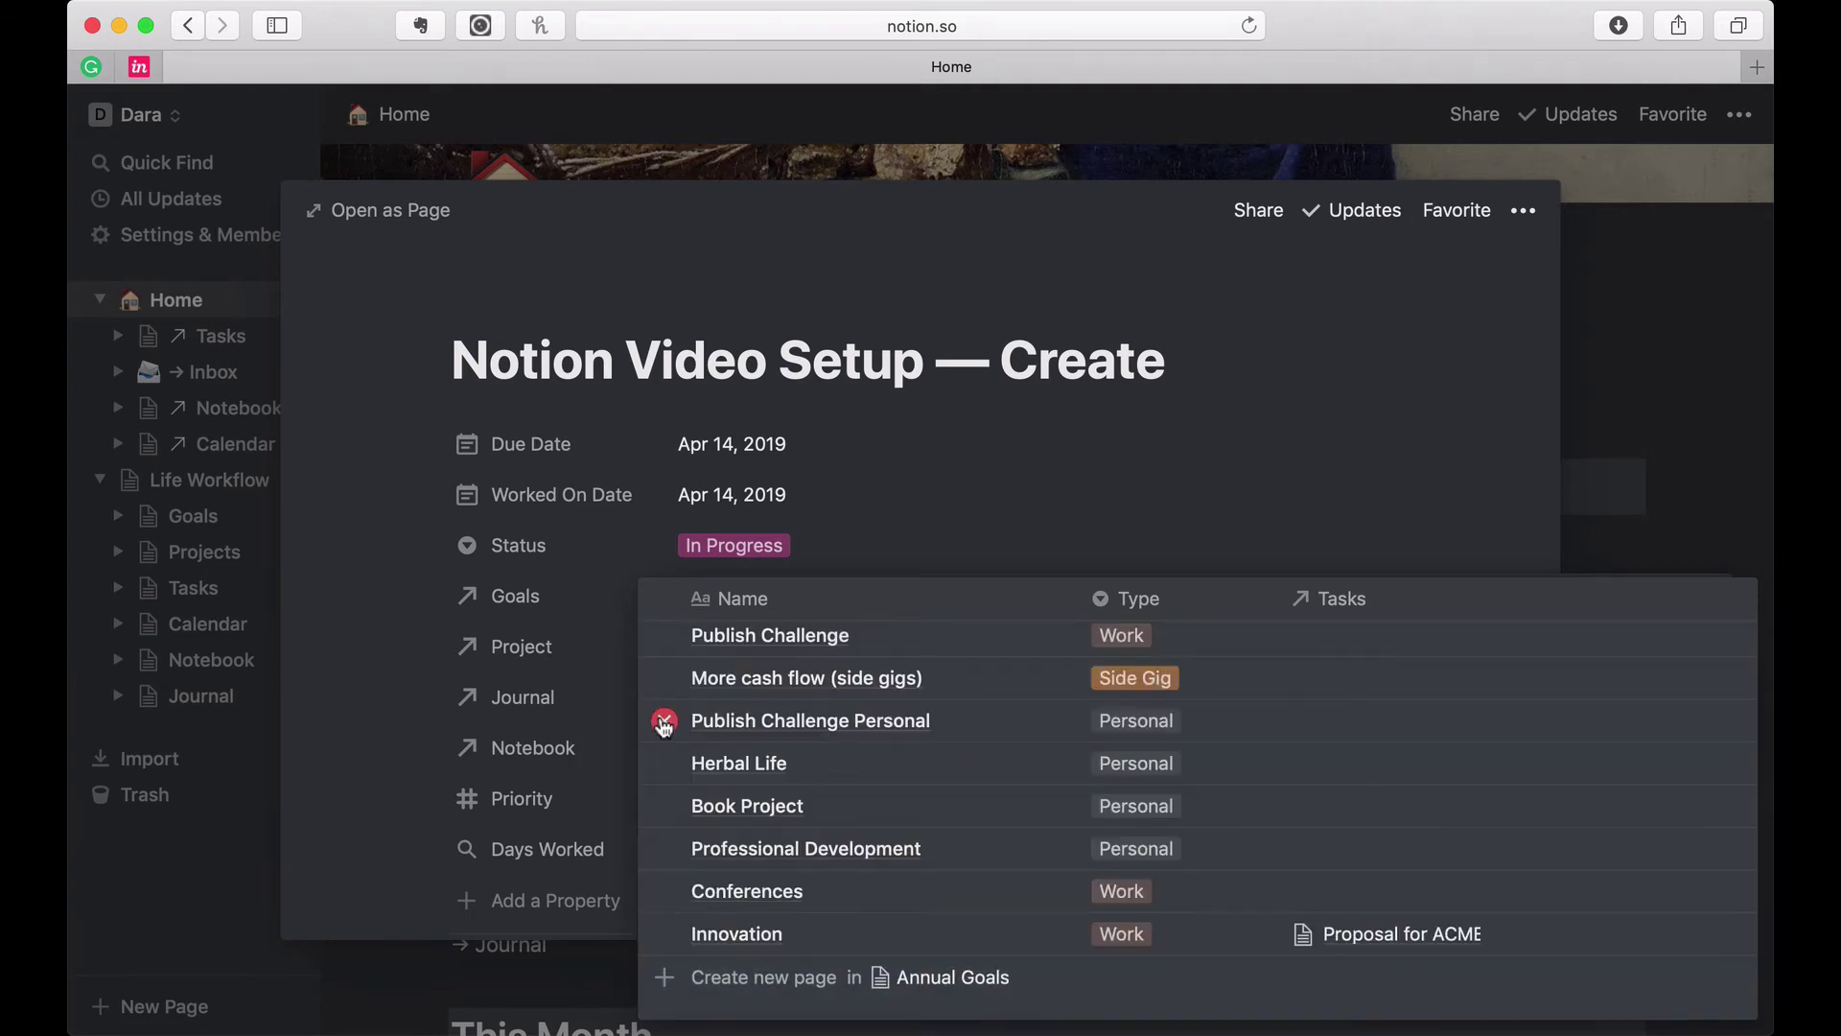
left_click(370, 717)
Step: Create a new project named Notion from the task's Project relation and link it to the task
left_click(717, 660)
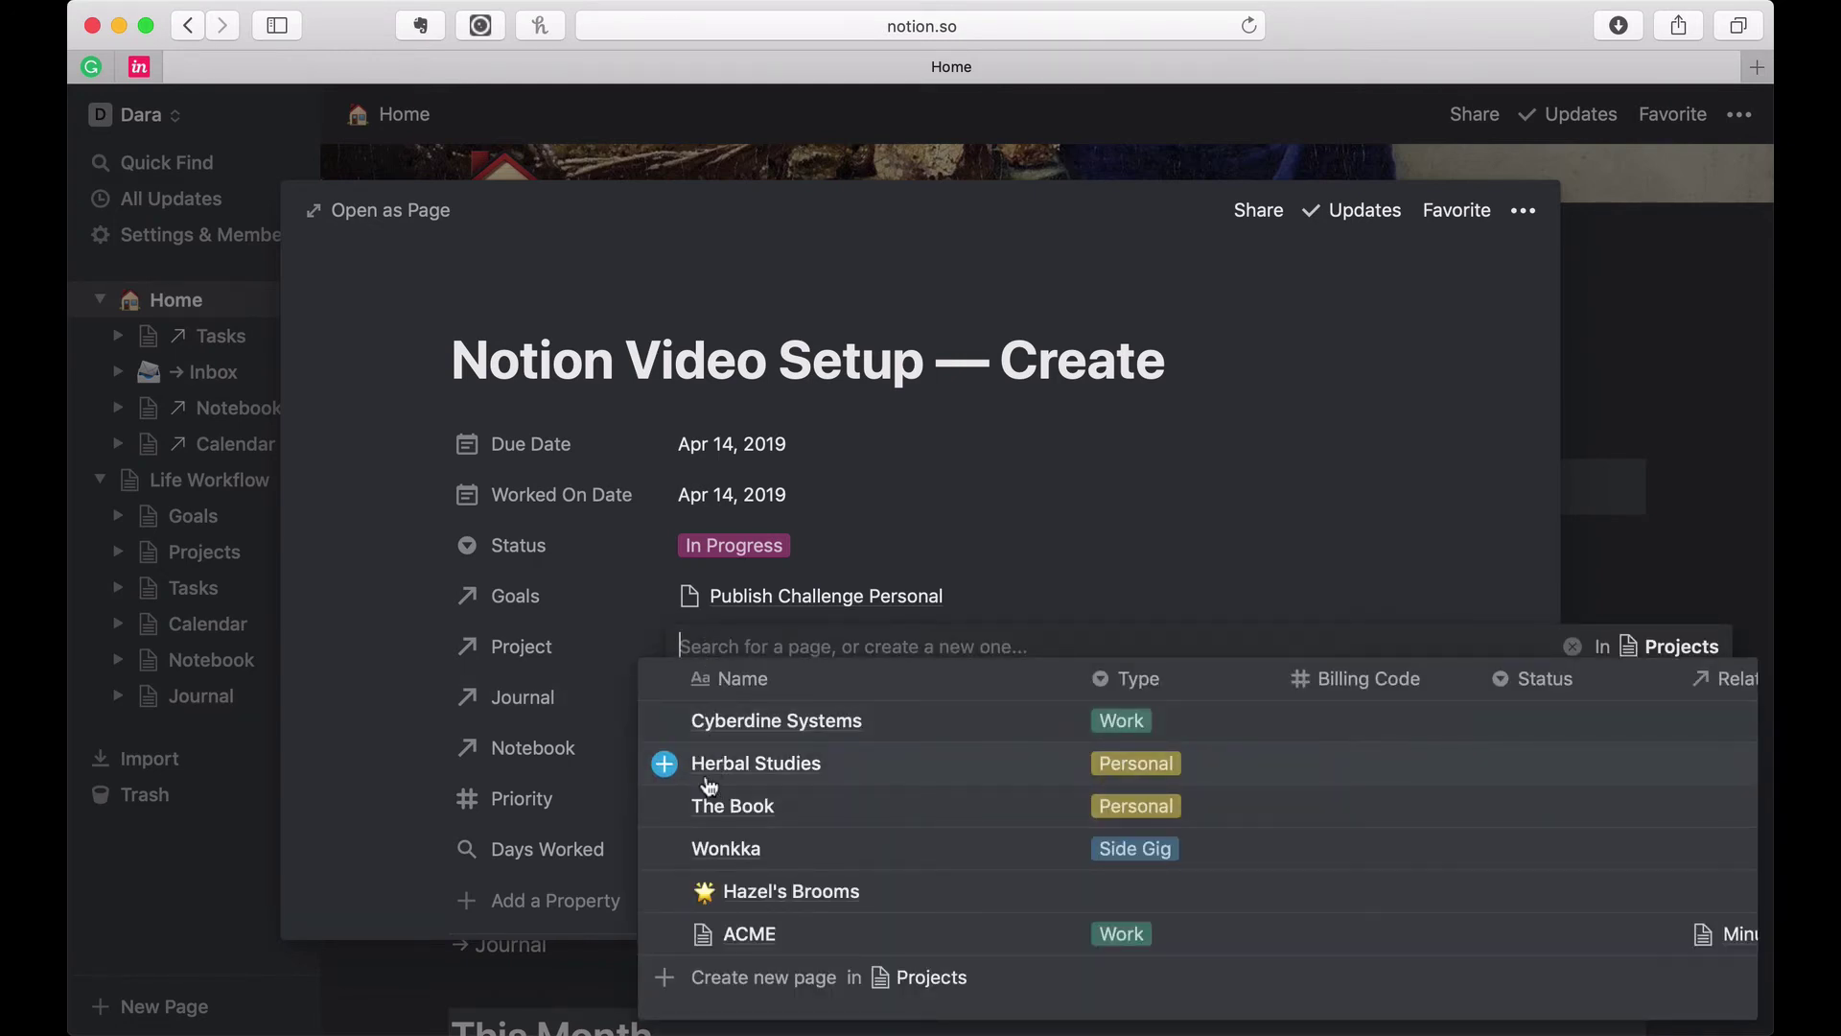
key("Down")
key("Down")
key("Down")
key("Down")
key("Up")
key("Up")
key("Up")
key("Up")
key("Up")
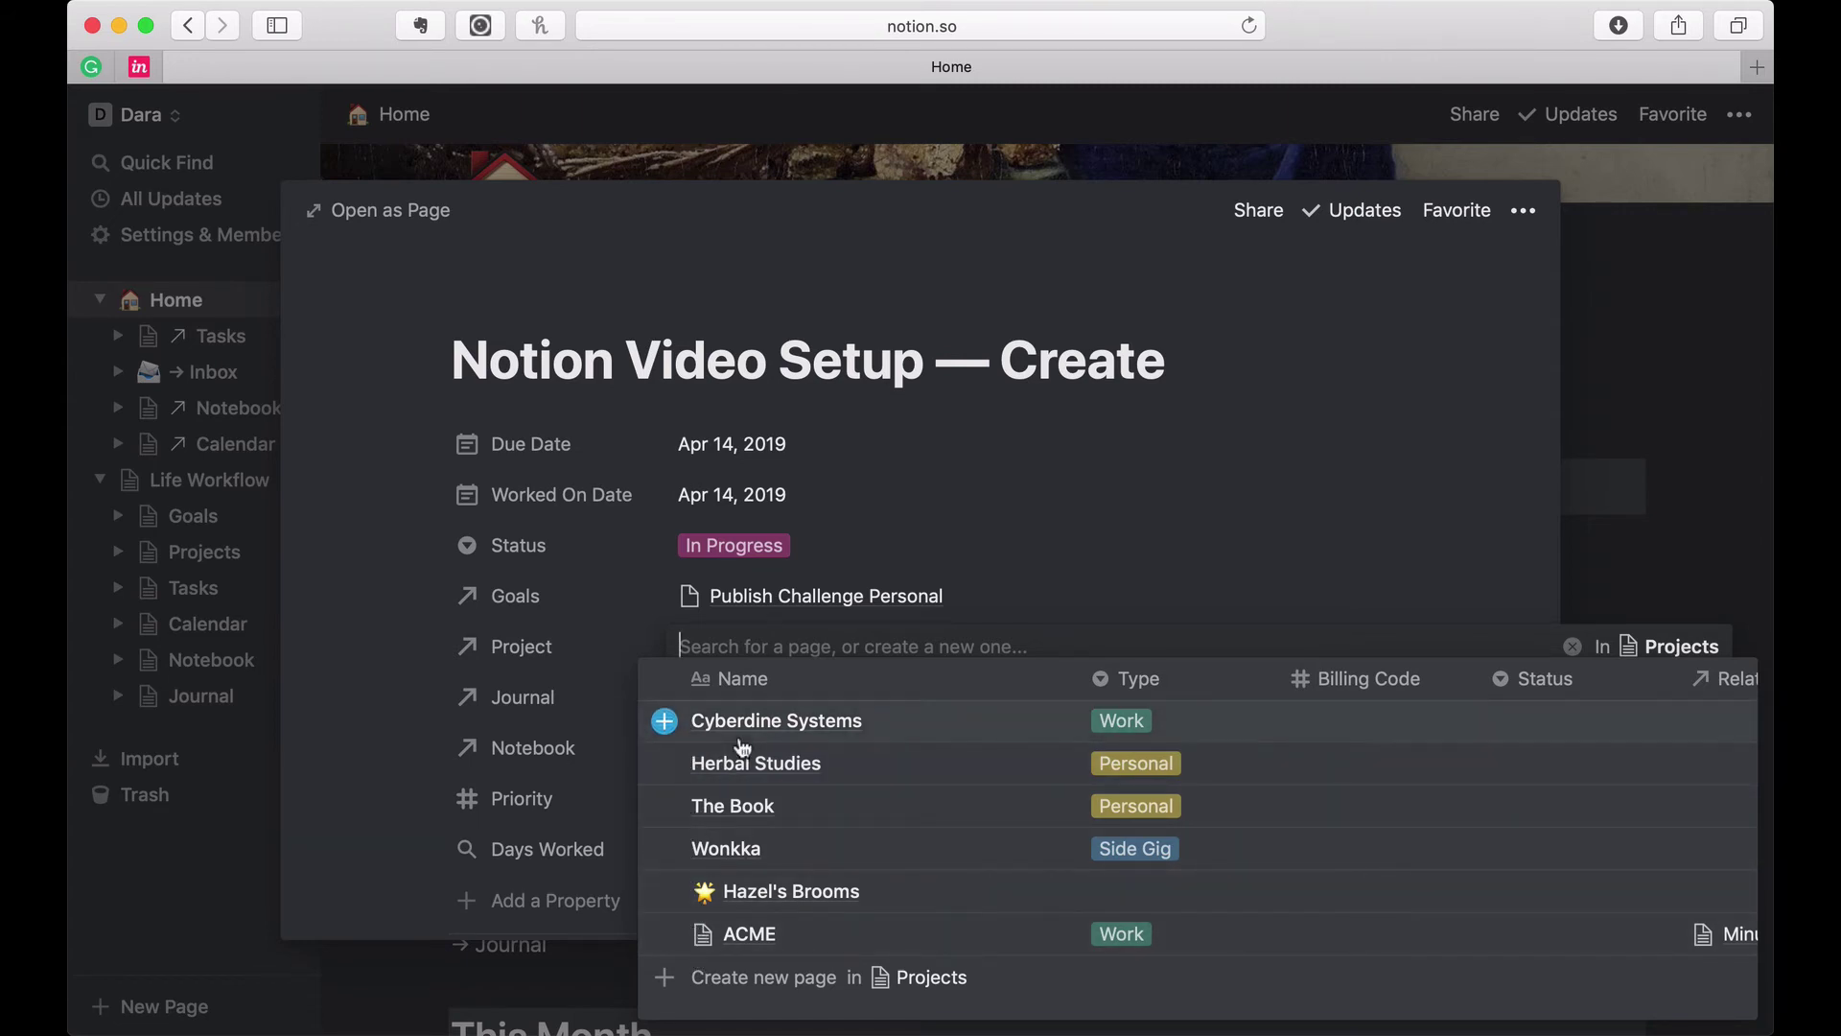
type("Notion")
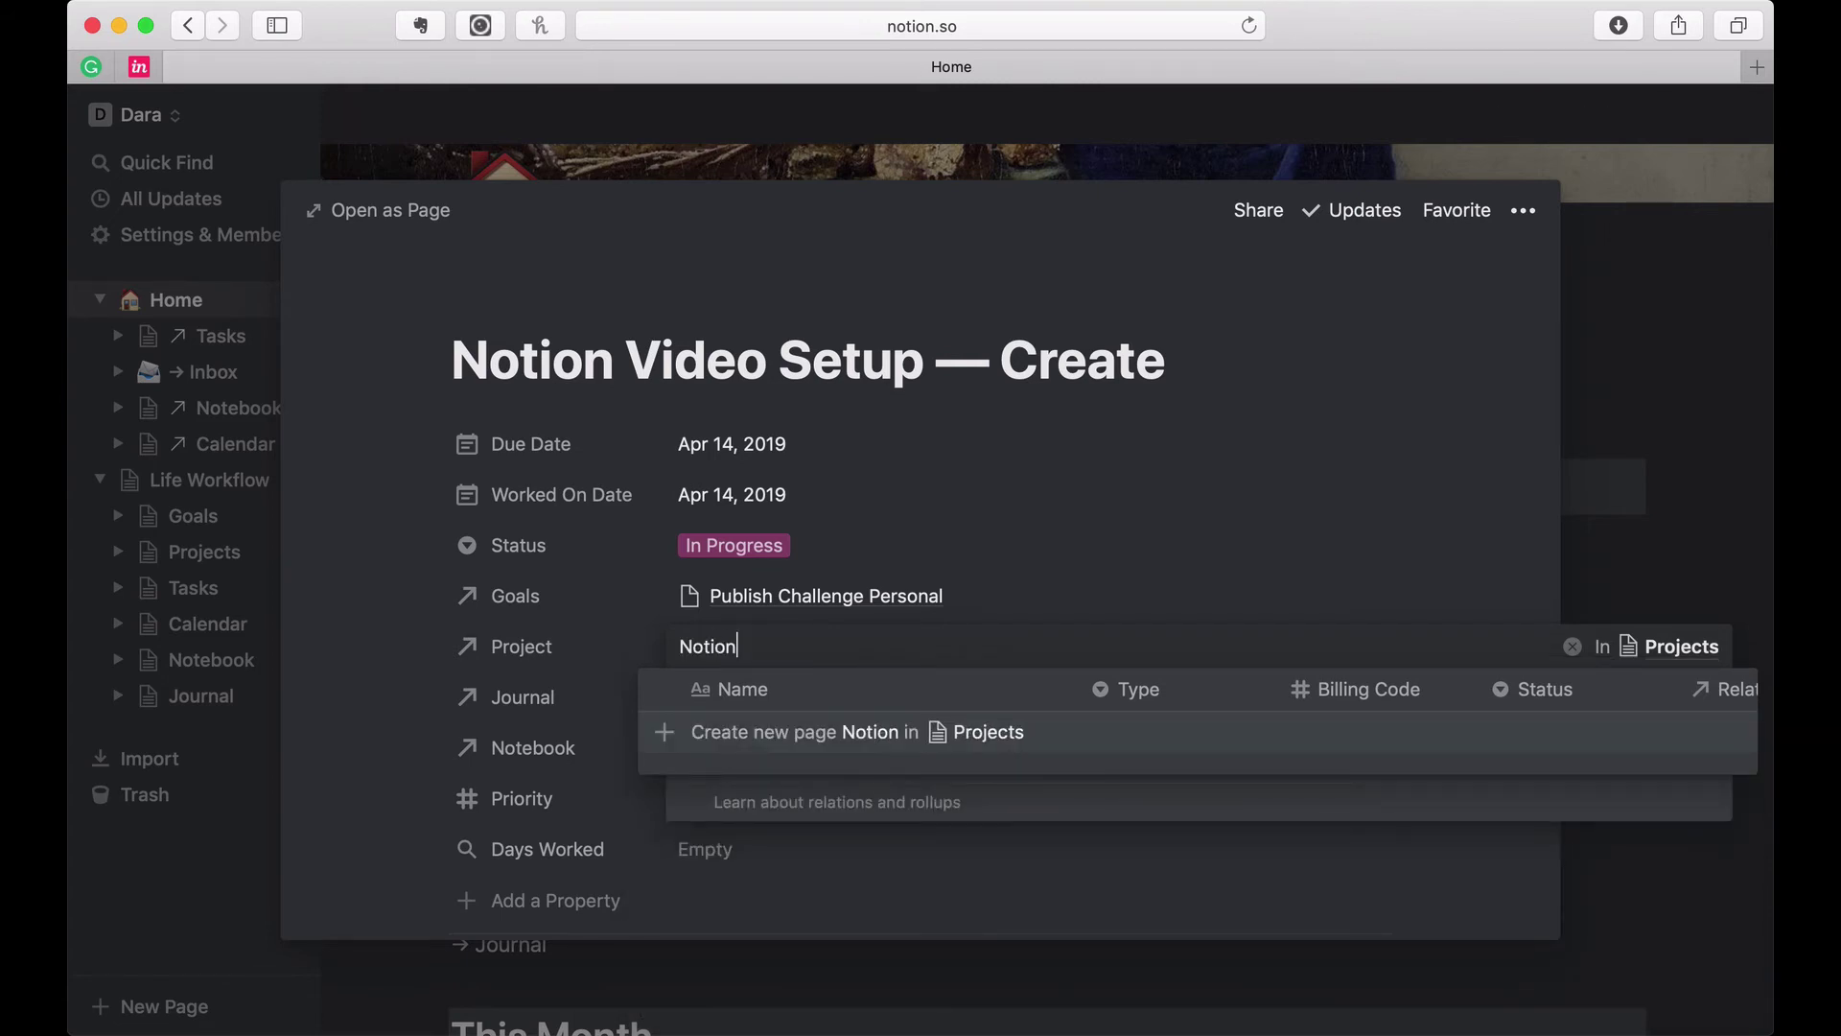
left_click(908, 736)
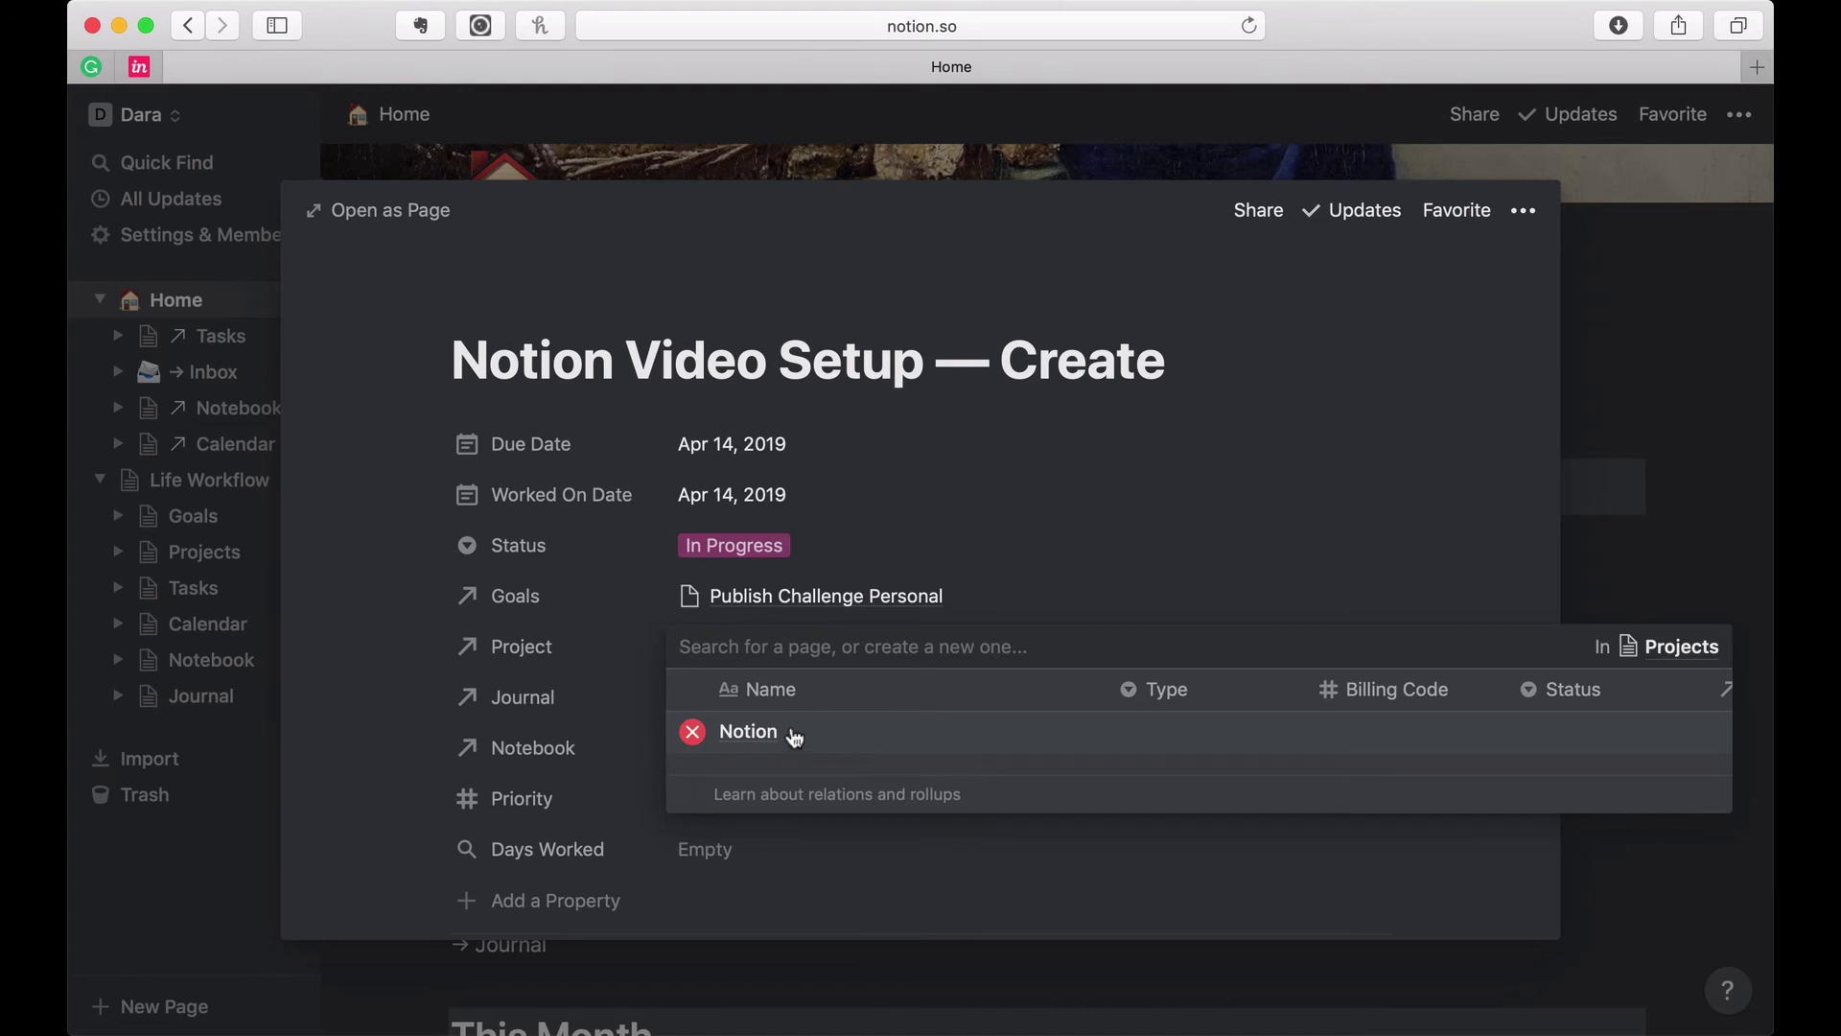
Step: Open the linked Notion project and set its Type to Personal
left_click(758, 732)
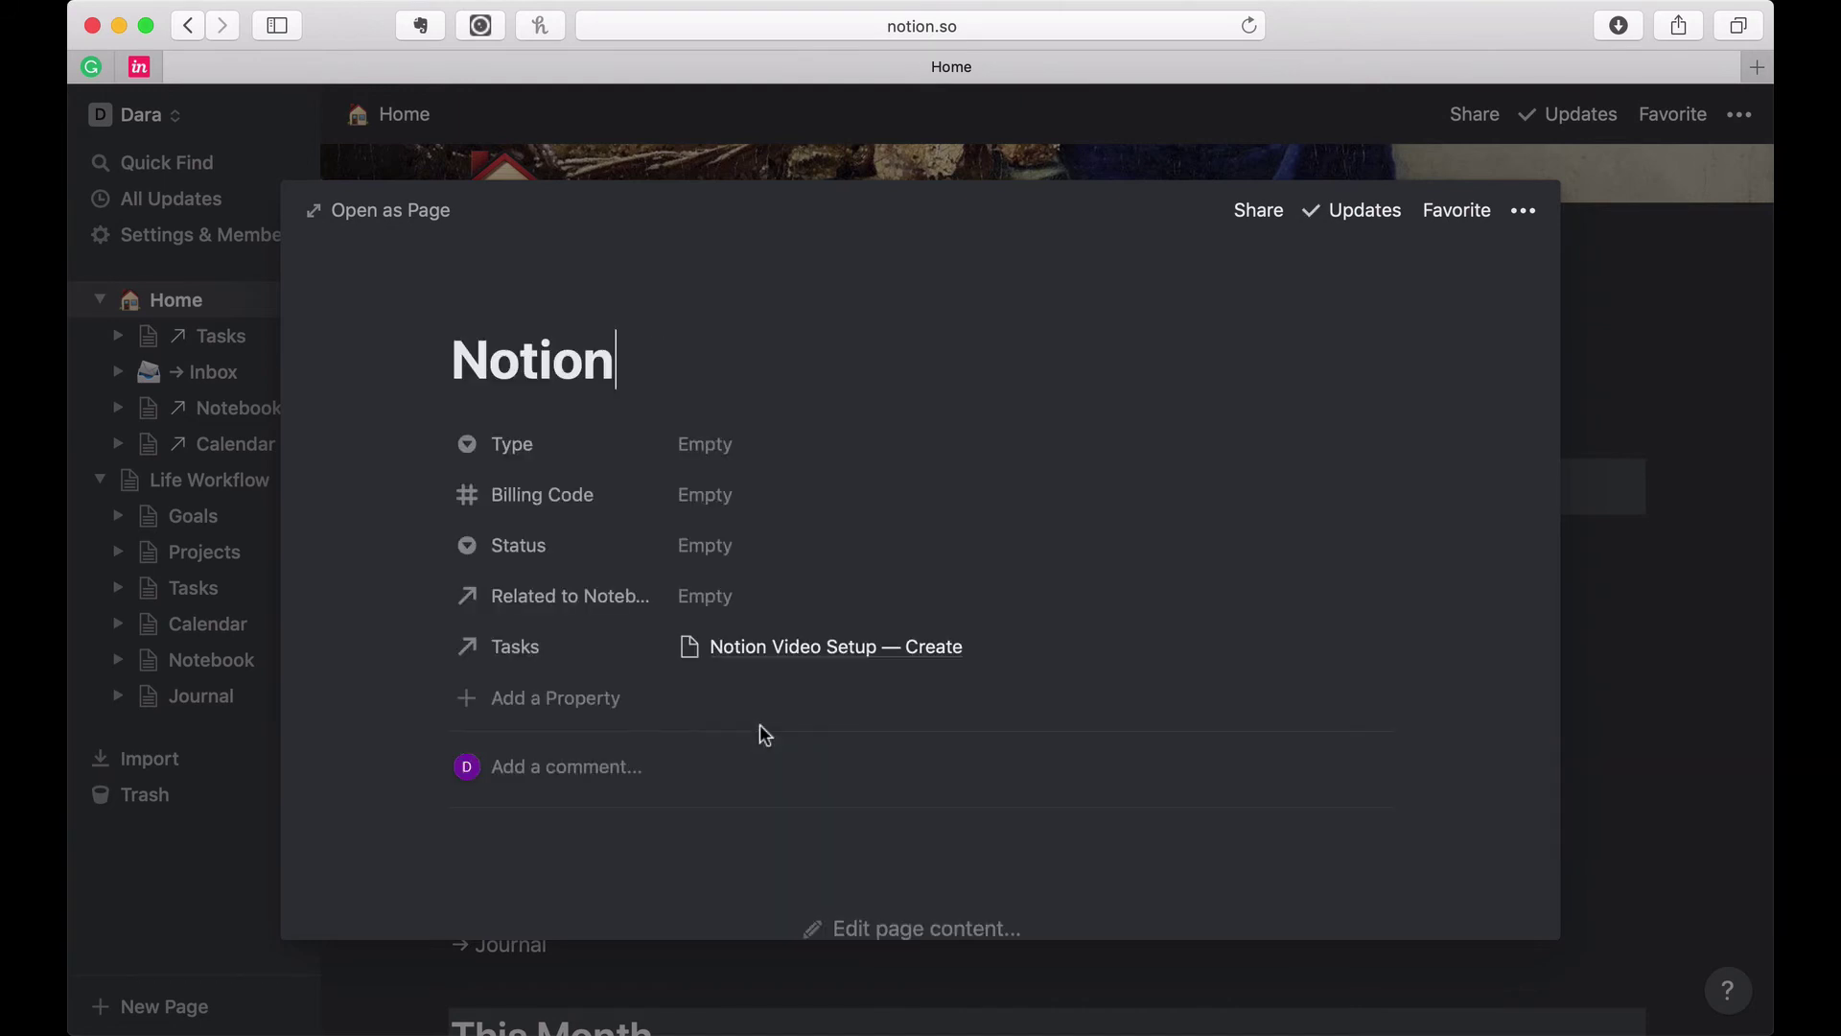
left_click(701, 456)
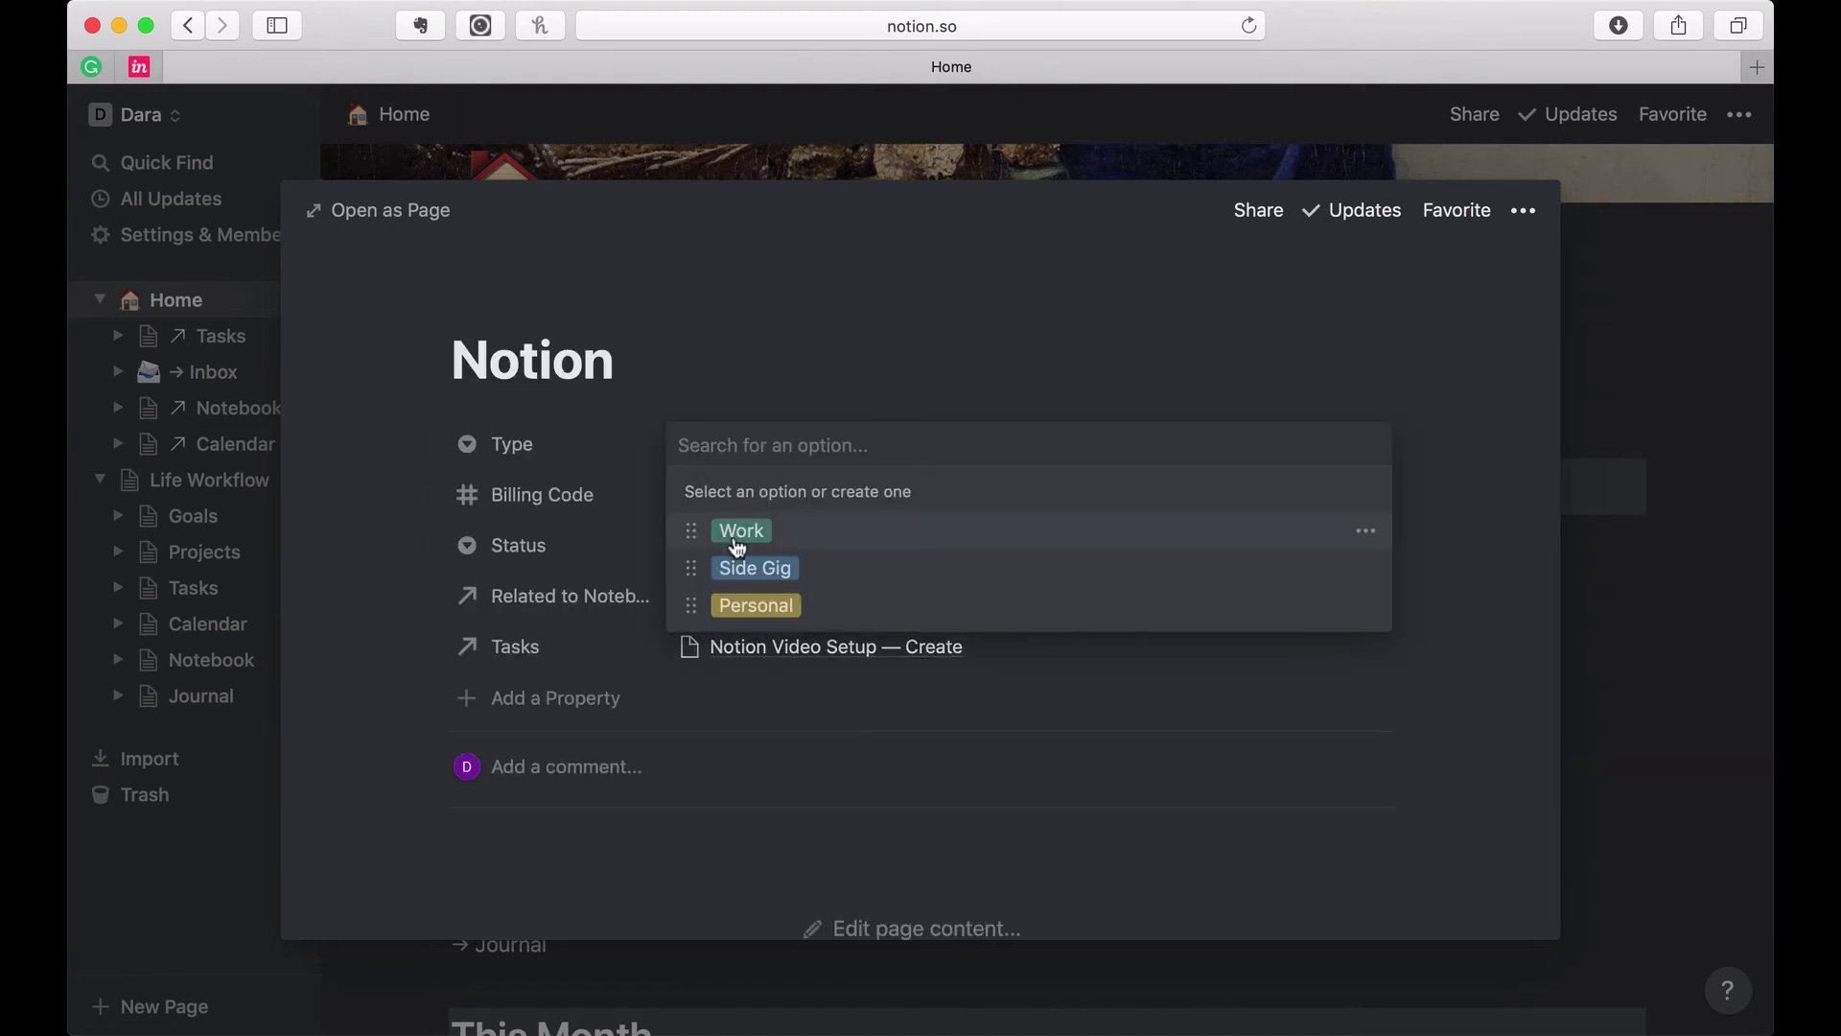
left_click(744, 608)
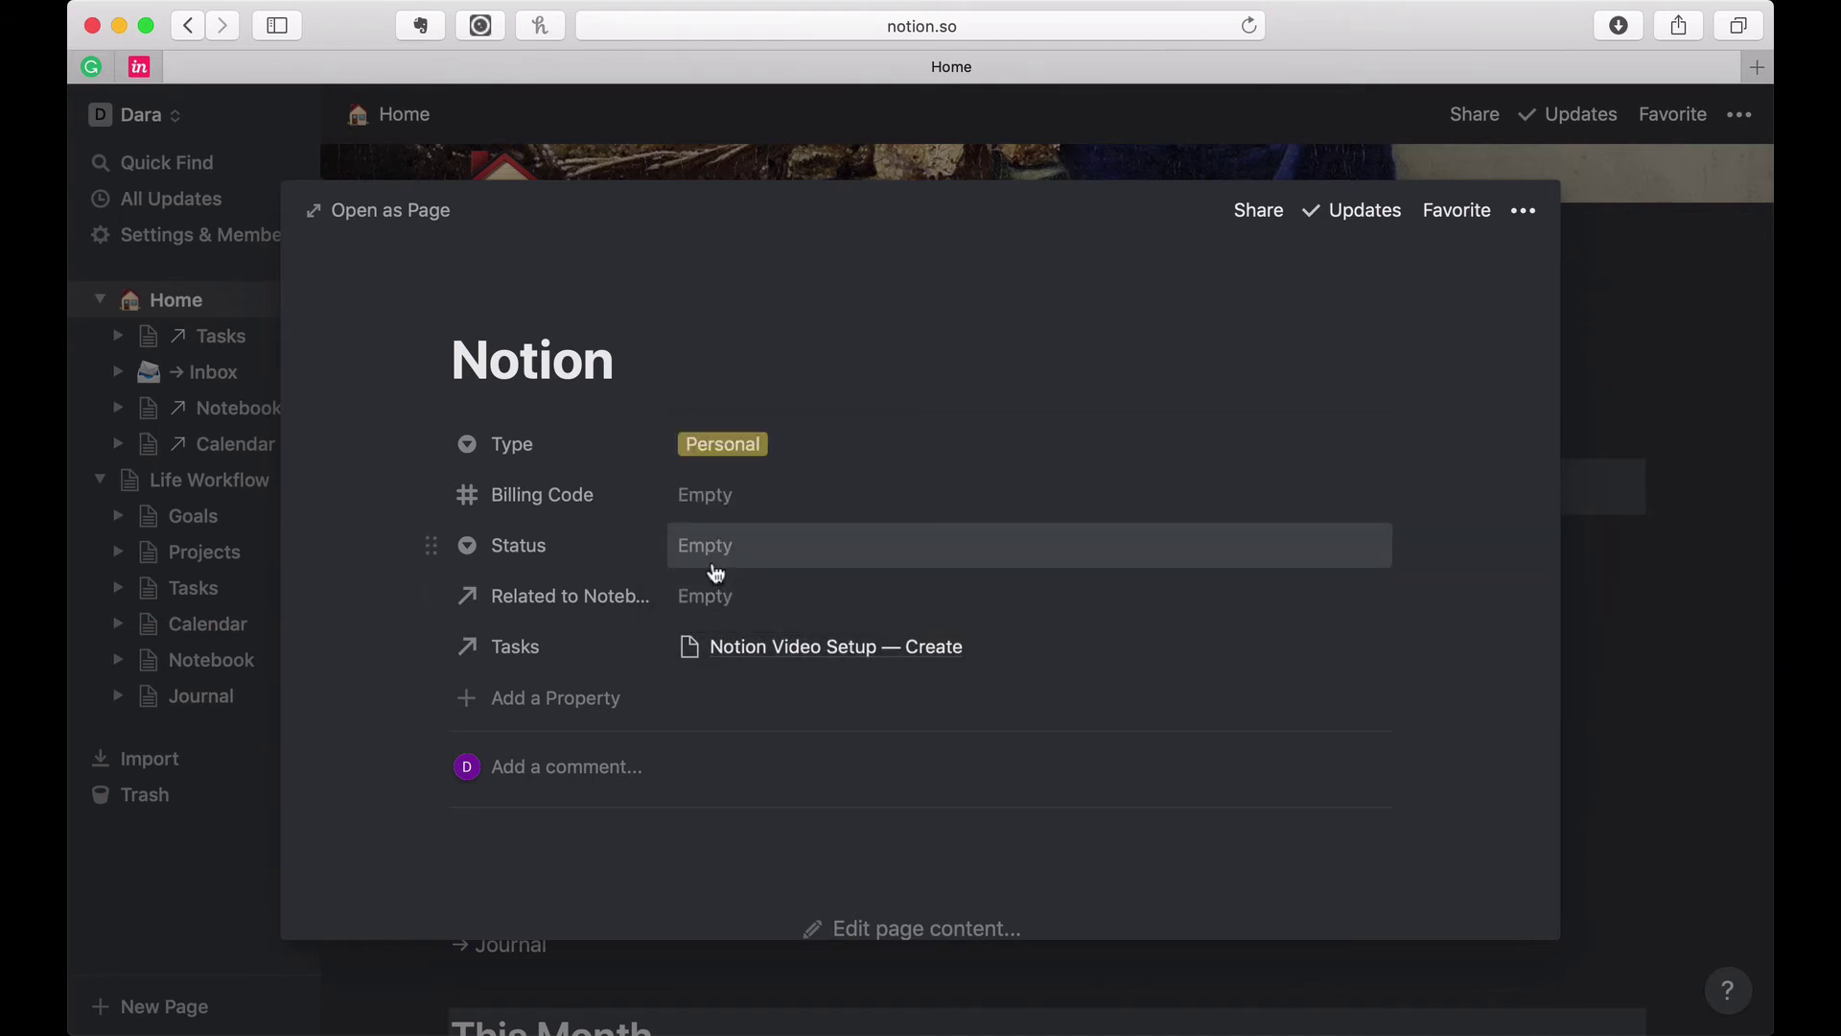
left_click(716, 572)
left_click(687, 755)
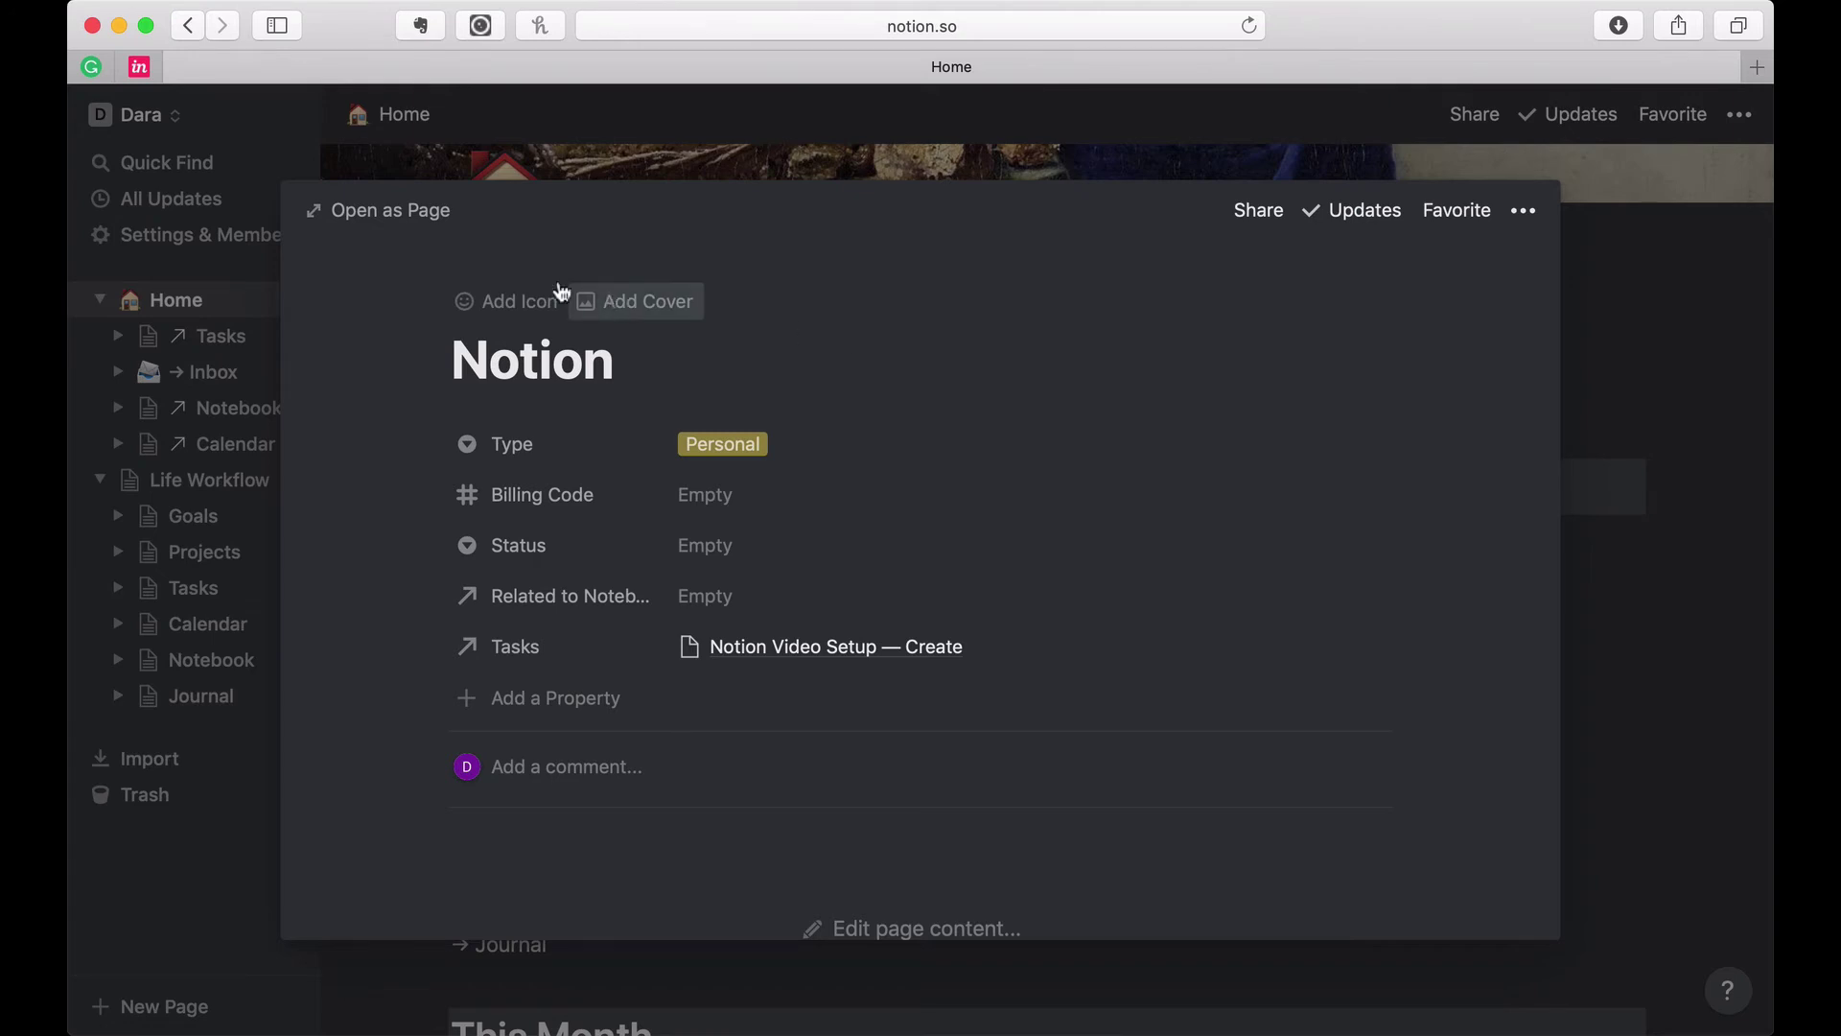
Step: Return to the Notion Video Setup — Create task through the project's Tasks relation and review its properties
left_click(753, 643)
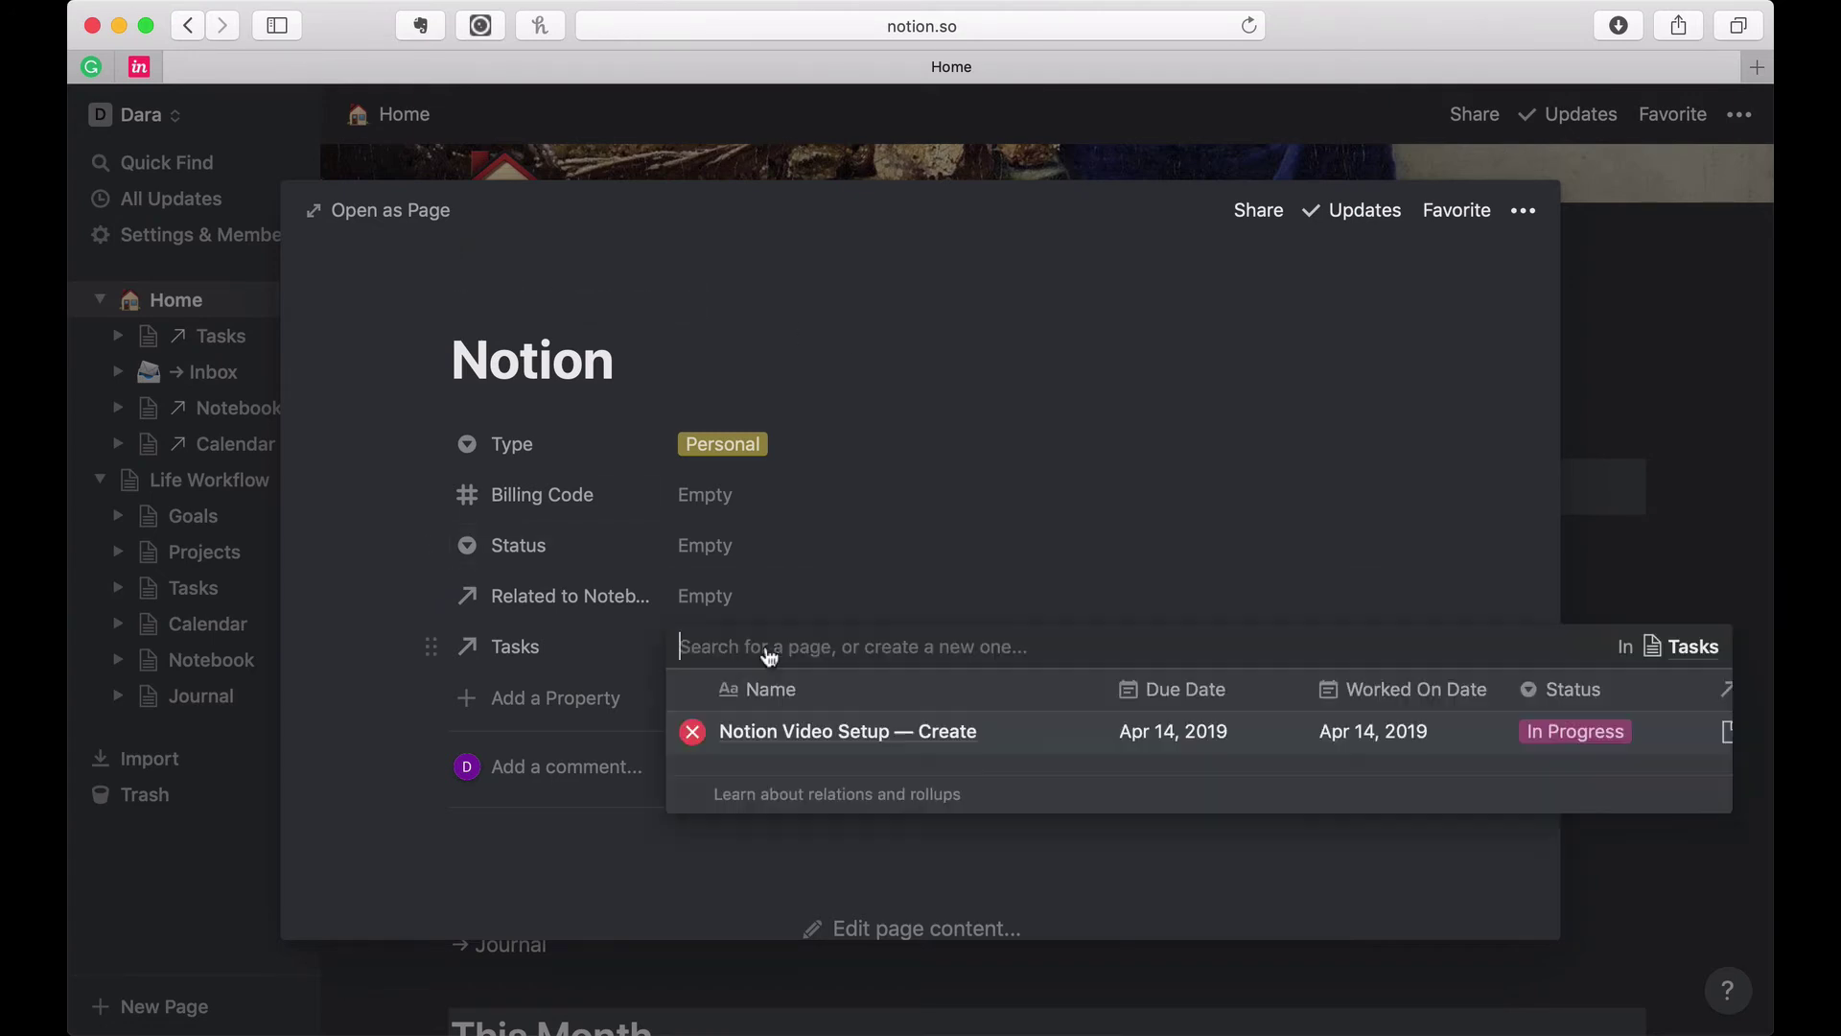
left_click(787, 727)
scroll(786, 724, "down", 4)
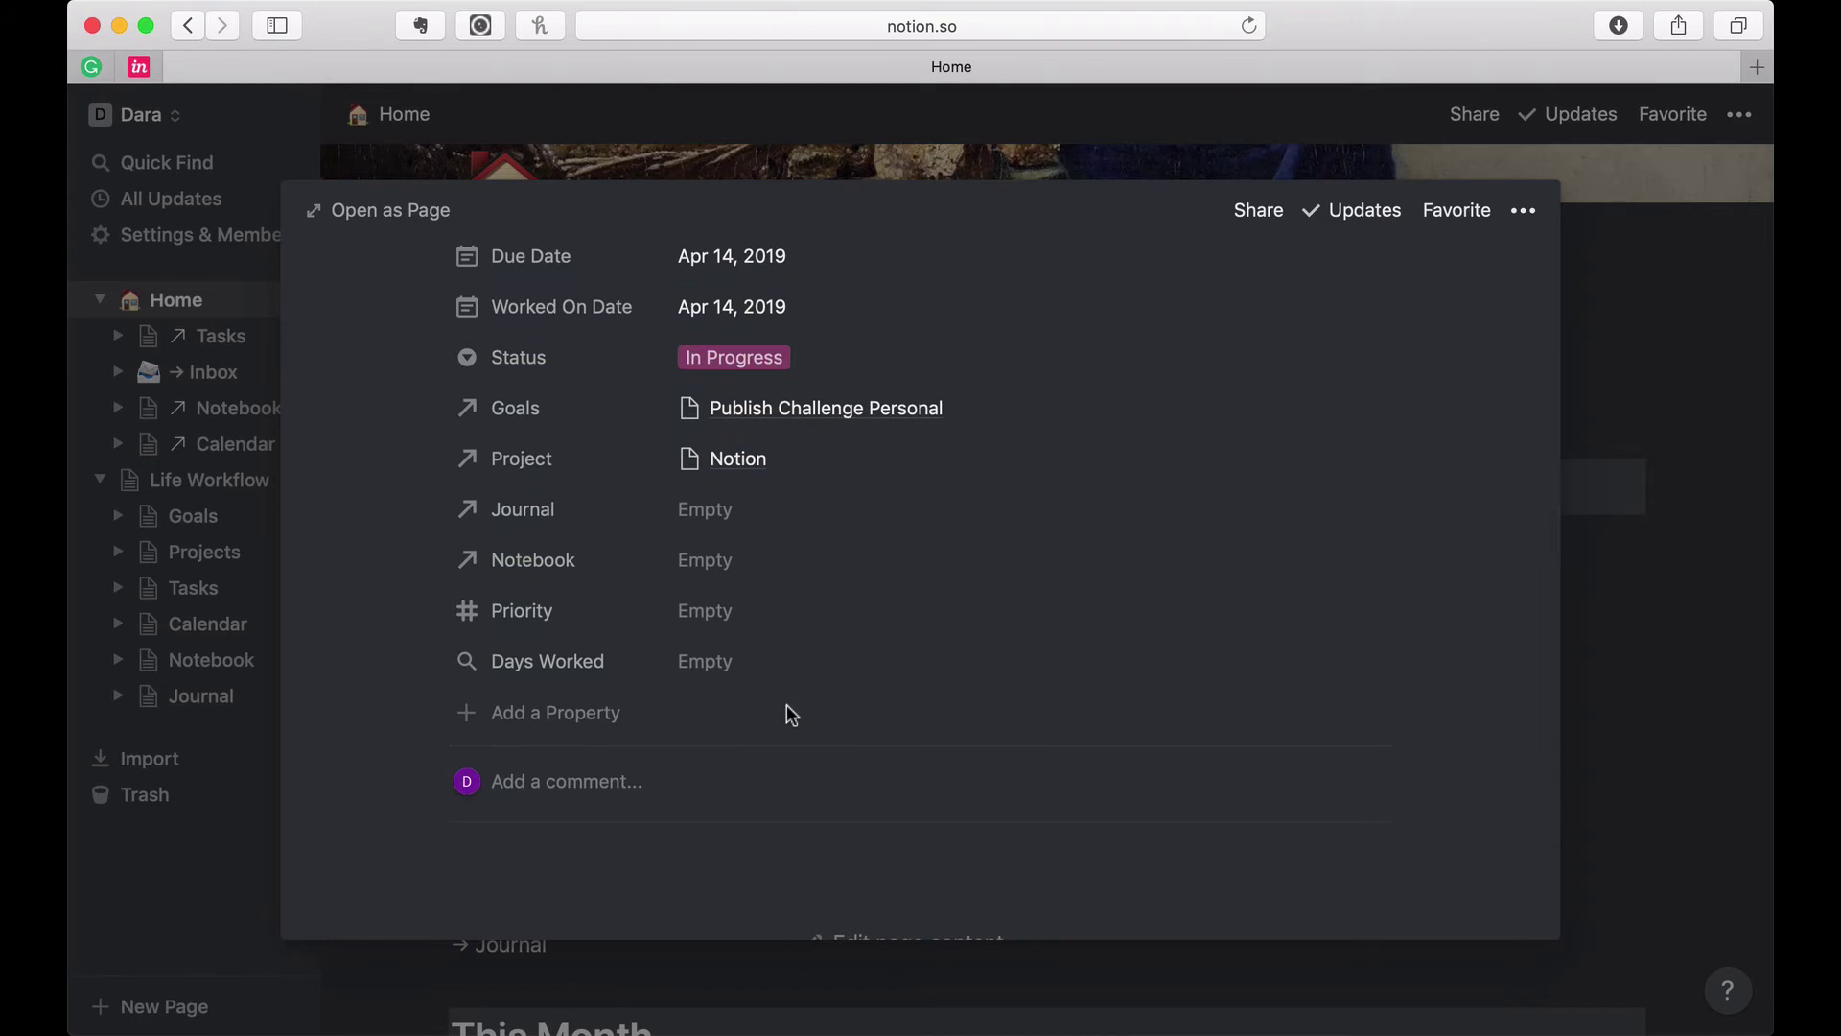
scroll(788, 714, "down", 2)
scroll(788, 714, "up", 3)
scroll(787, 715, "up", 1)
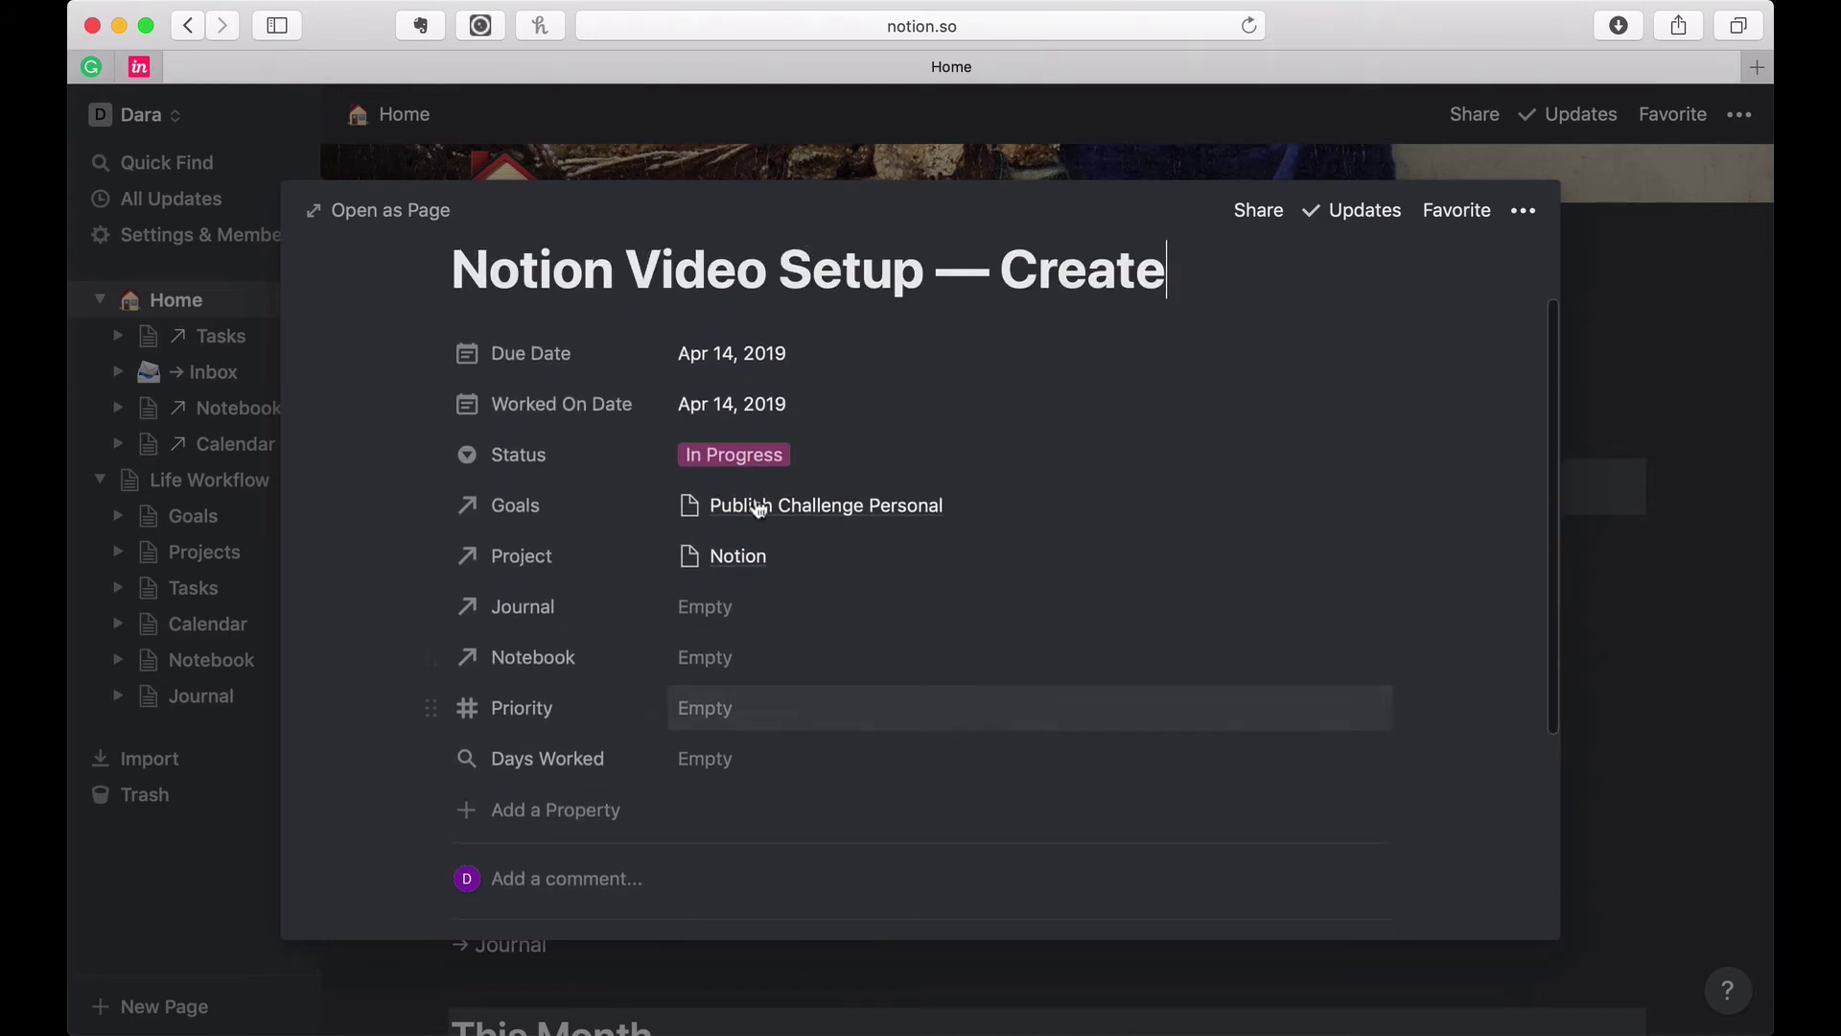
scroll(734, 709, "down", 4)
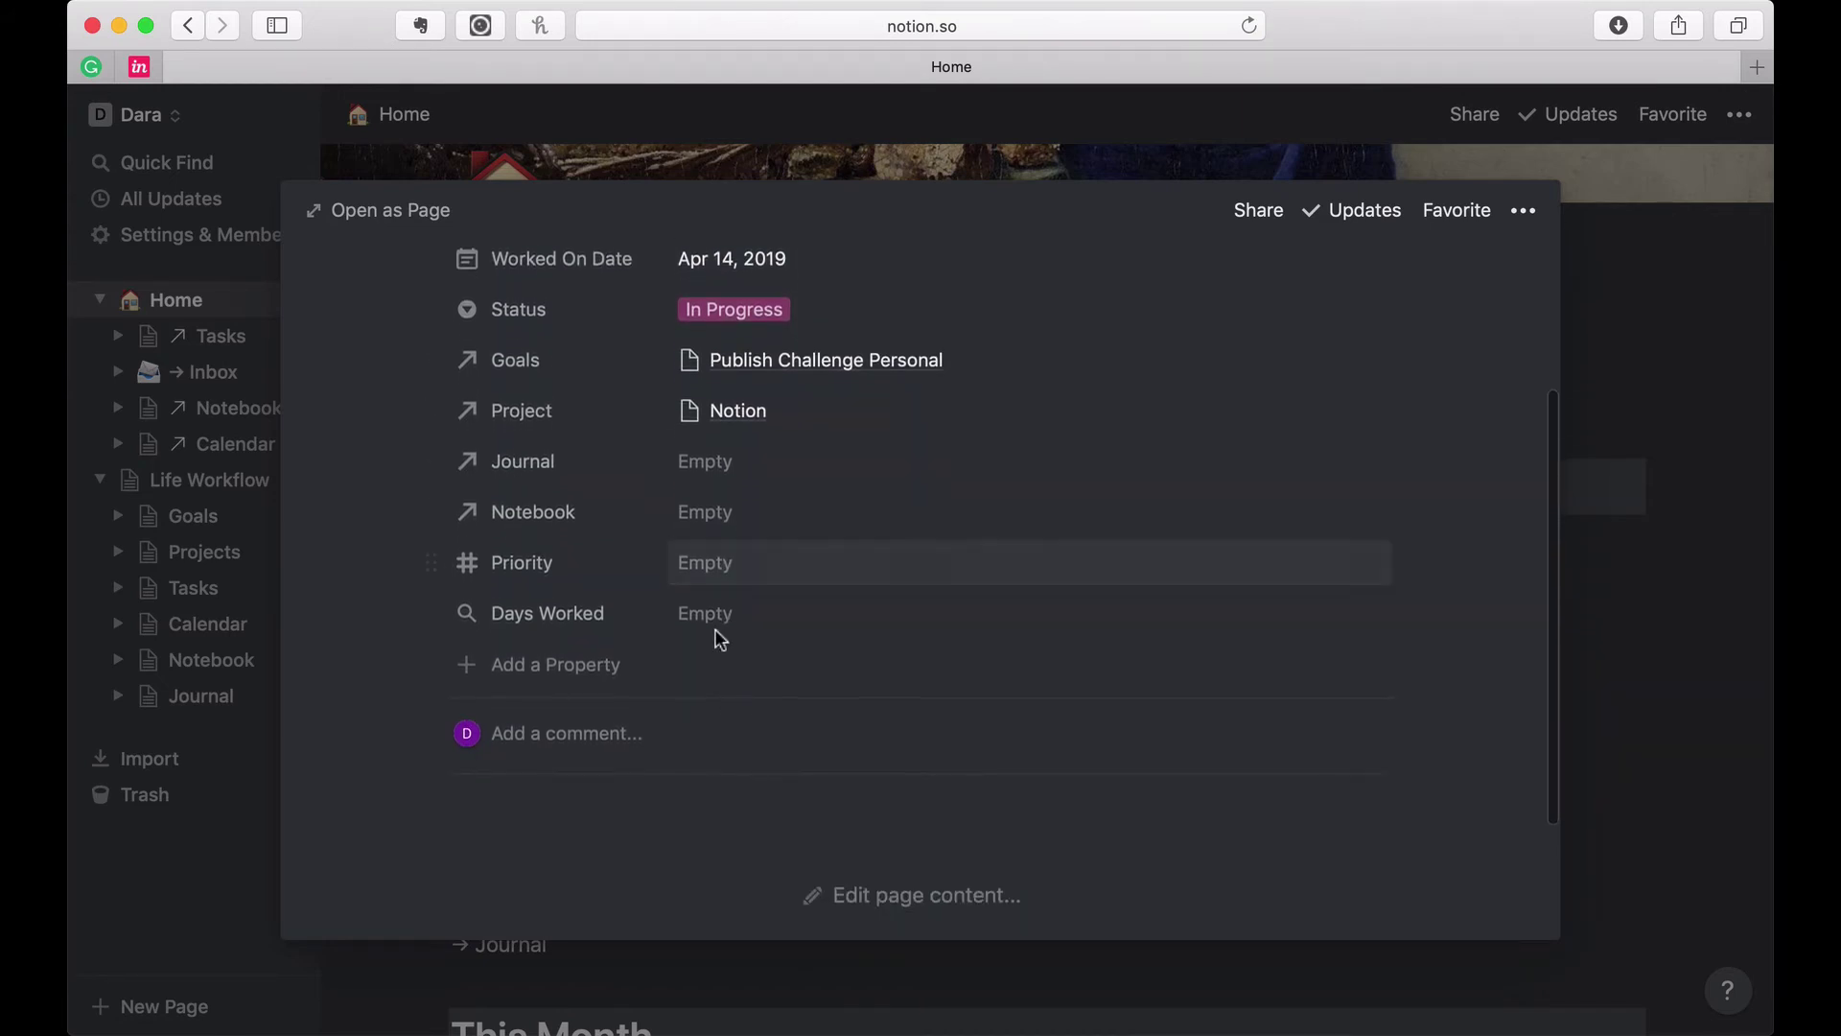
scroll(713, 629, "down", 3)
scroll(716, 624, "up", 4)
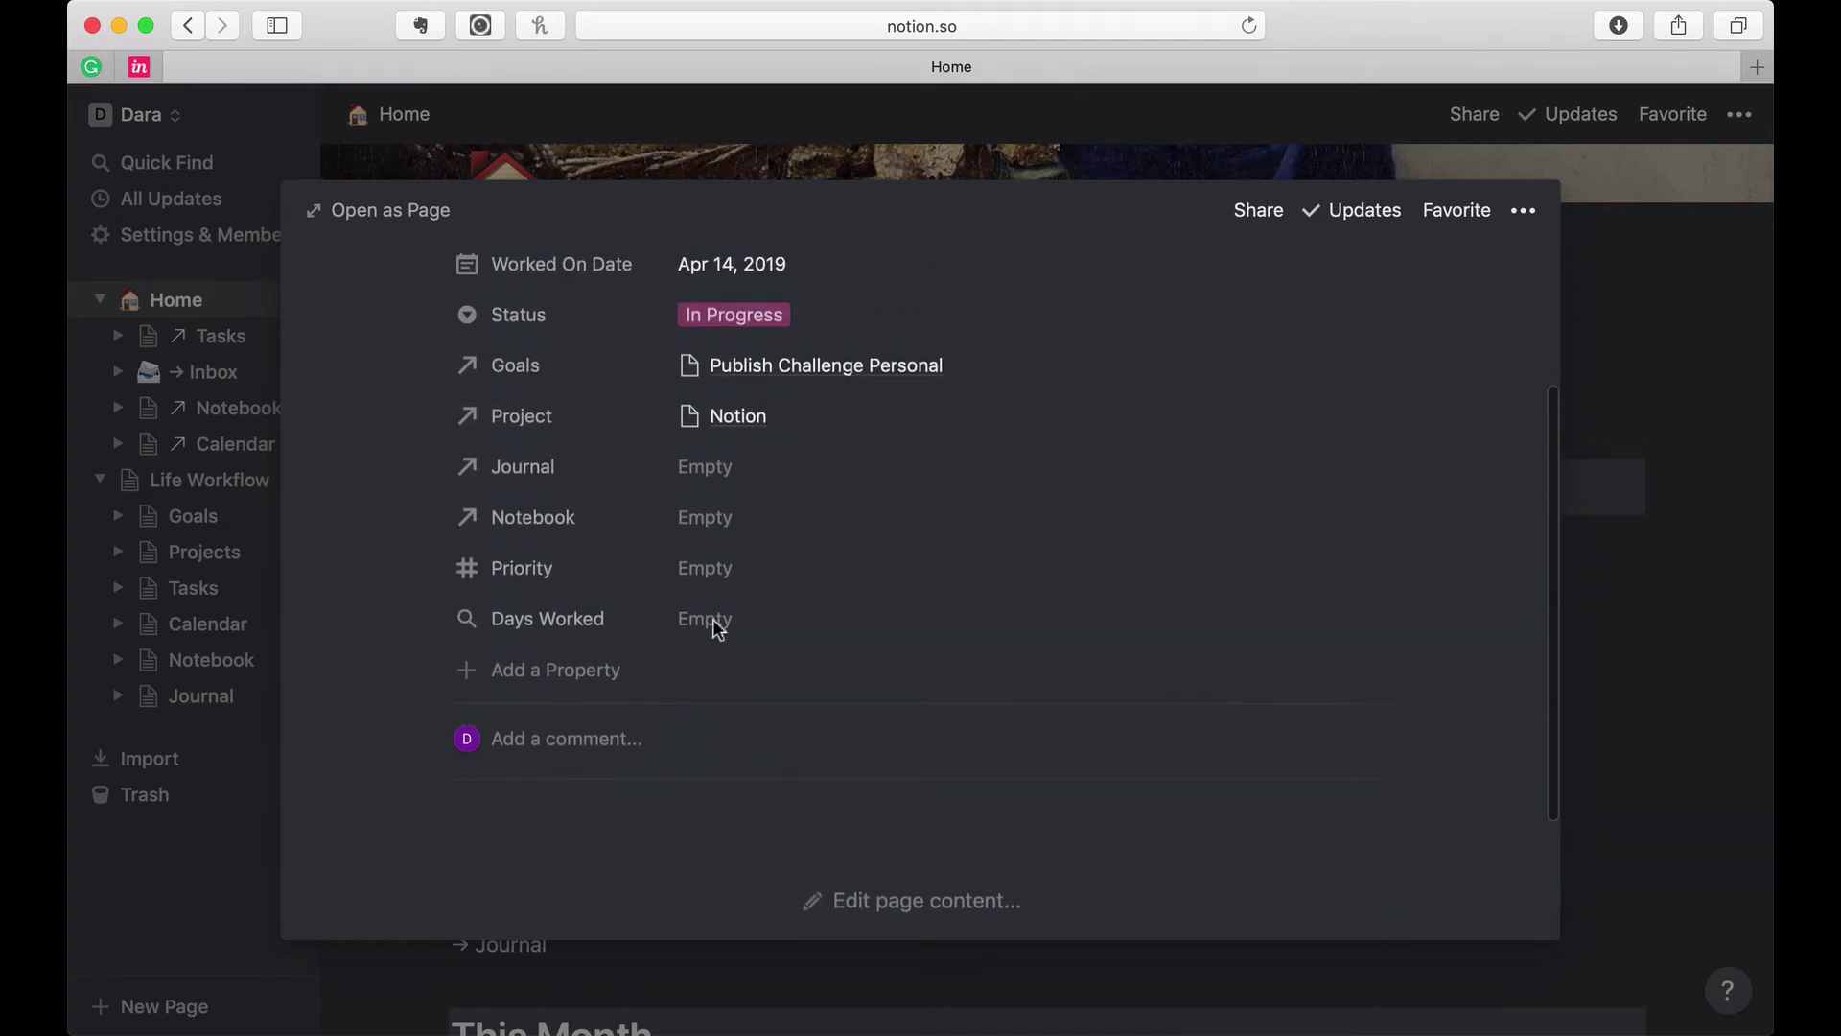
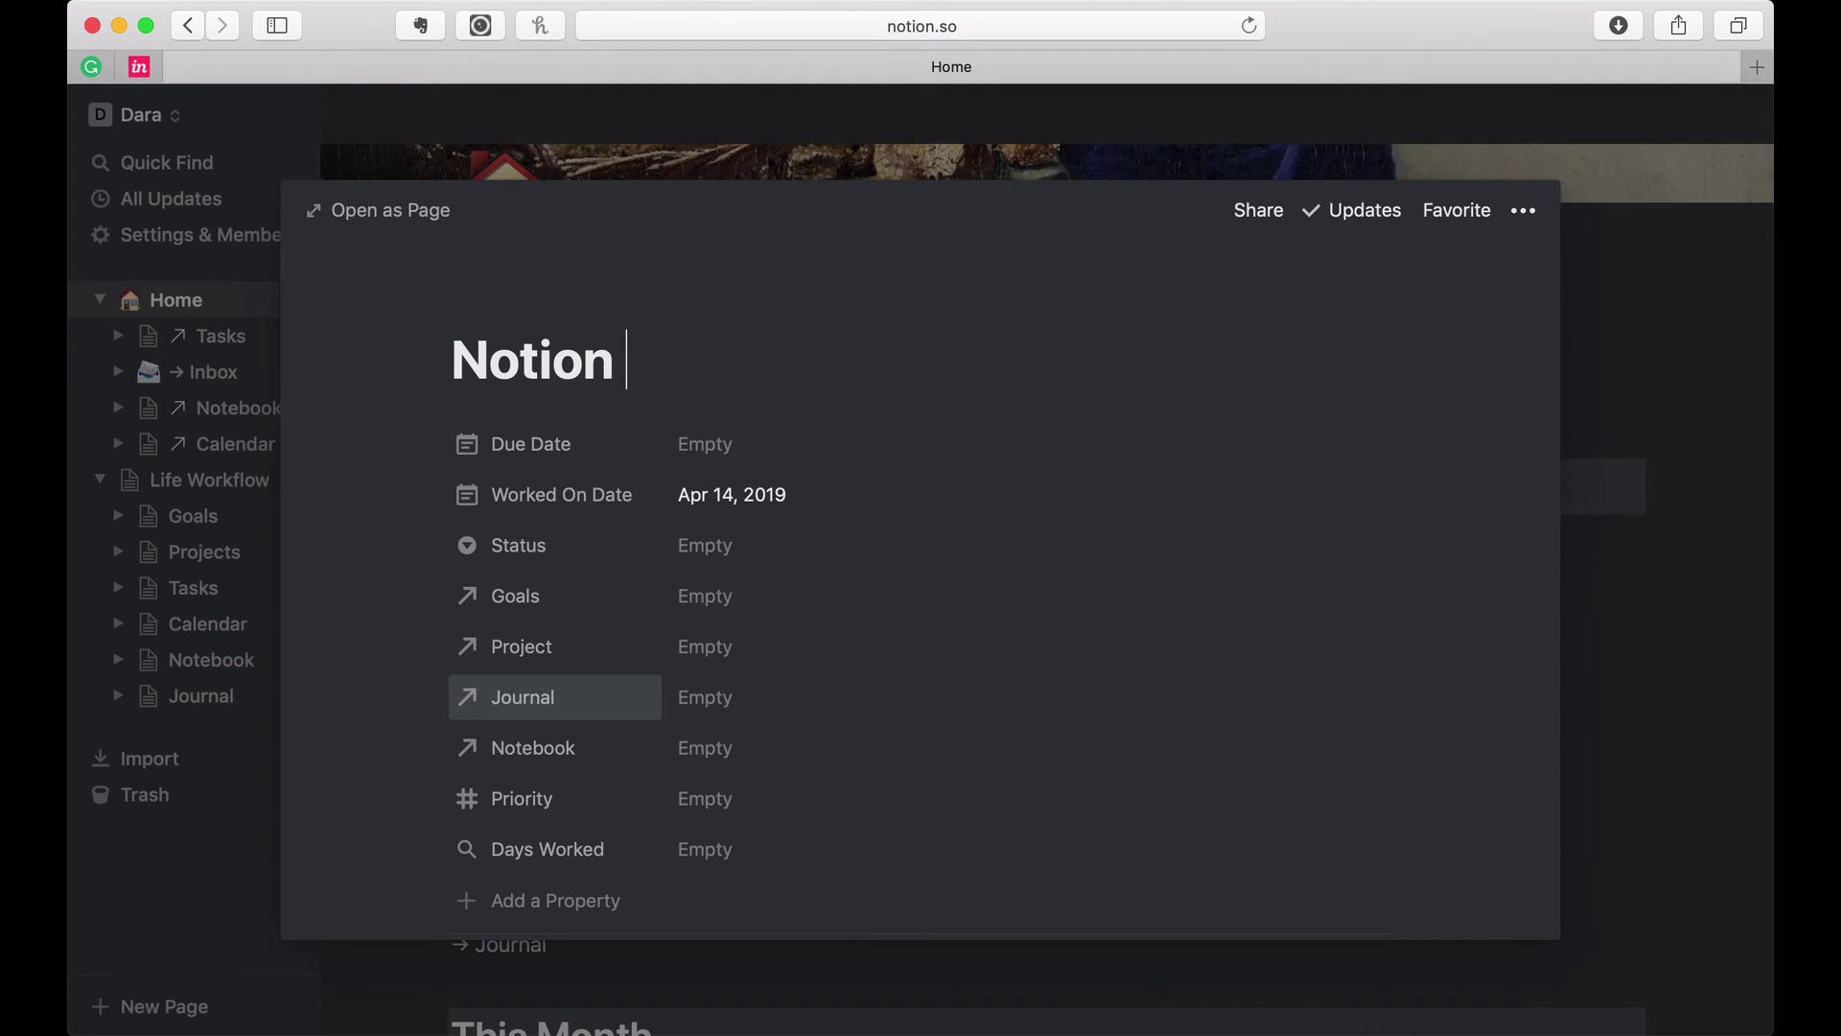
Step: Title the new task "Notion Video - Edit & Publish"
type("Video ")
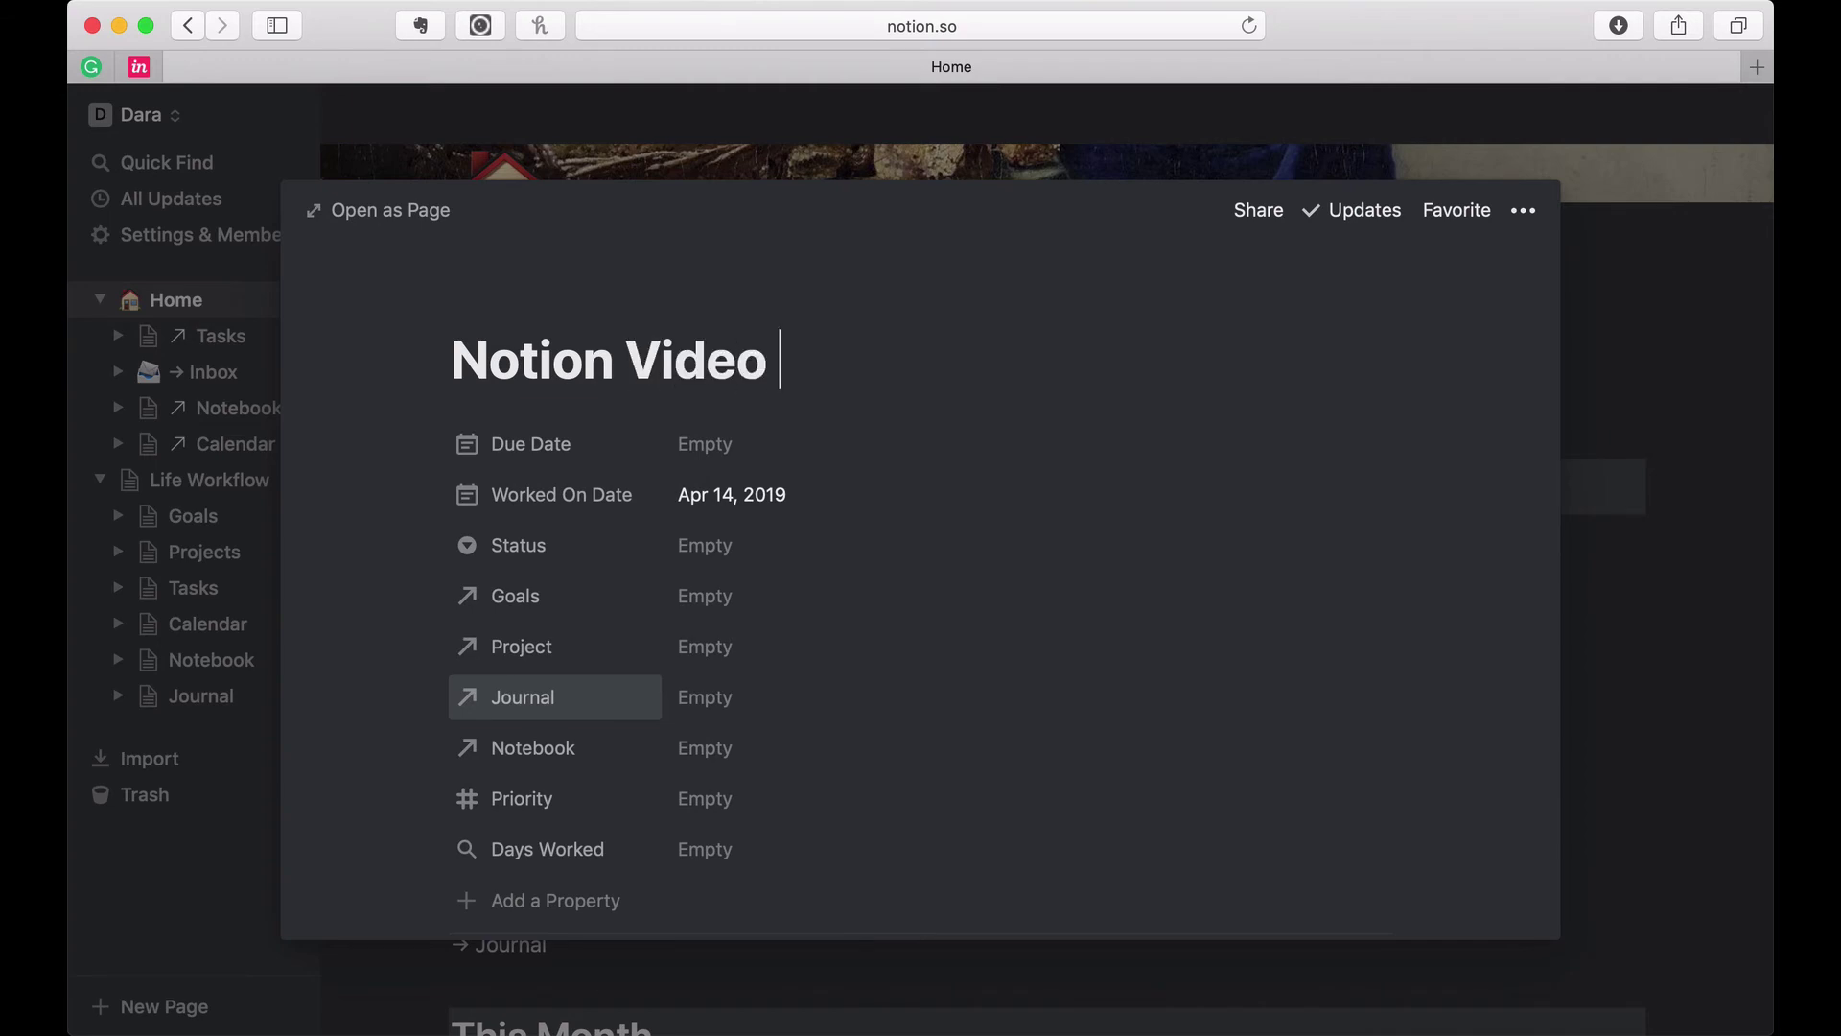
type("- Edit &")
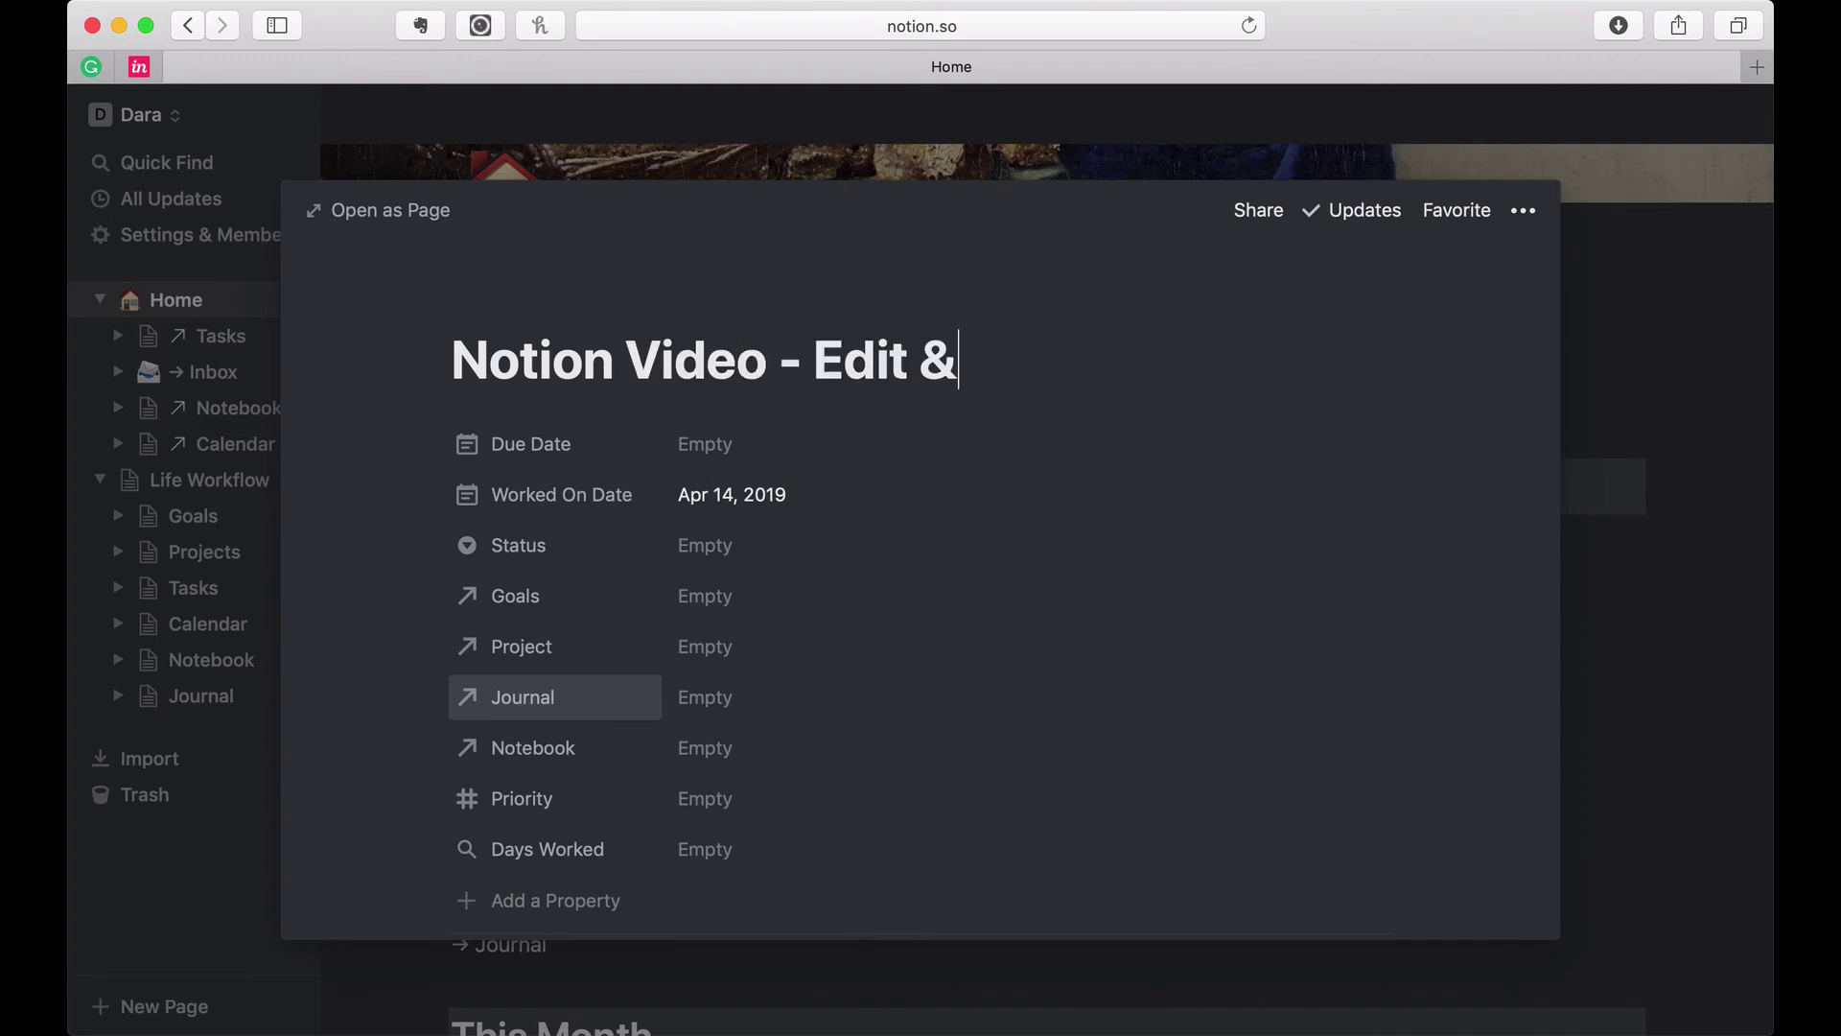
type(" Publish")
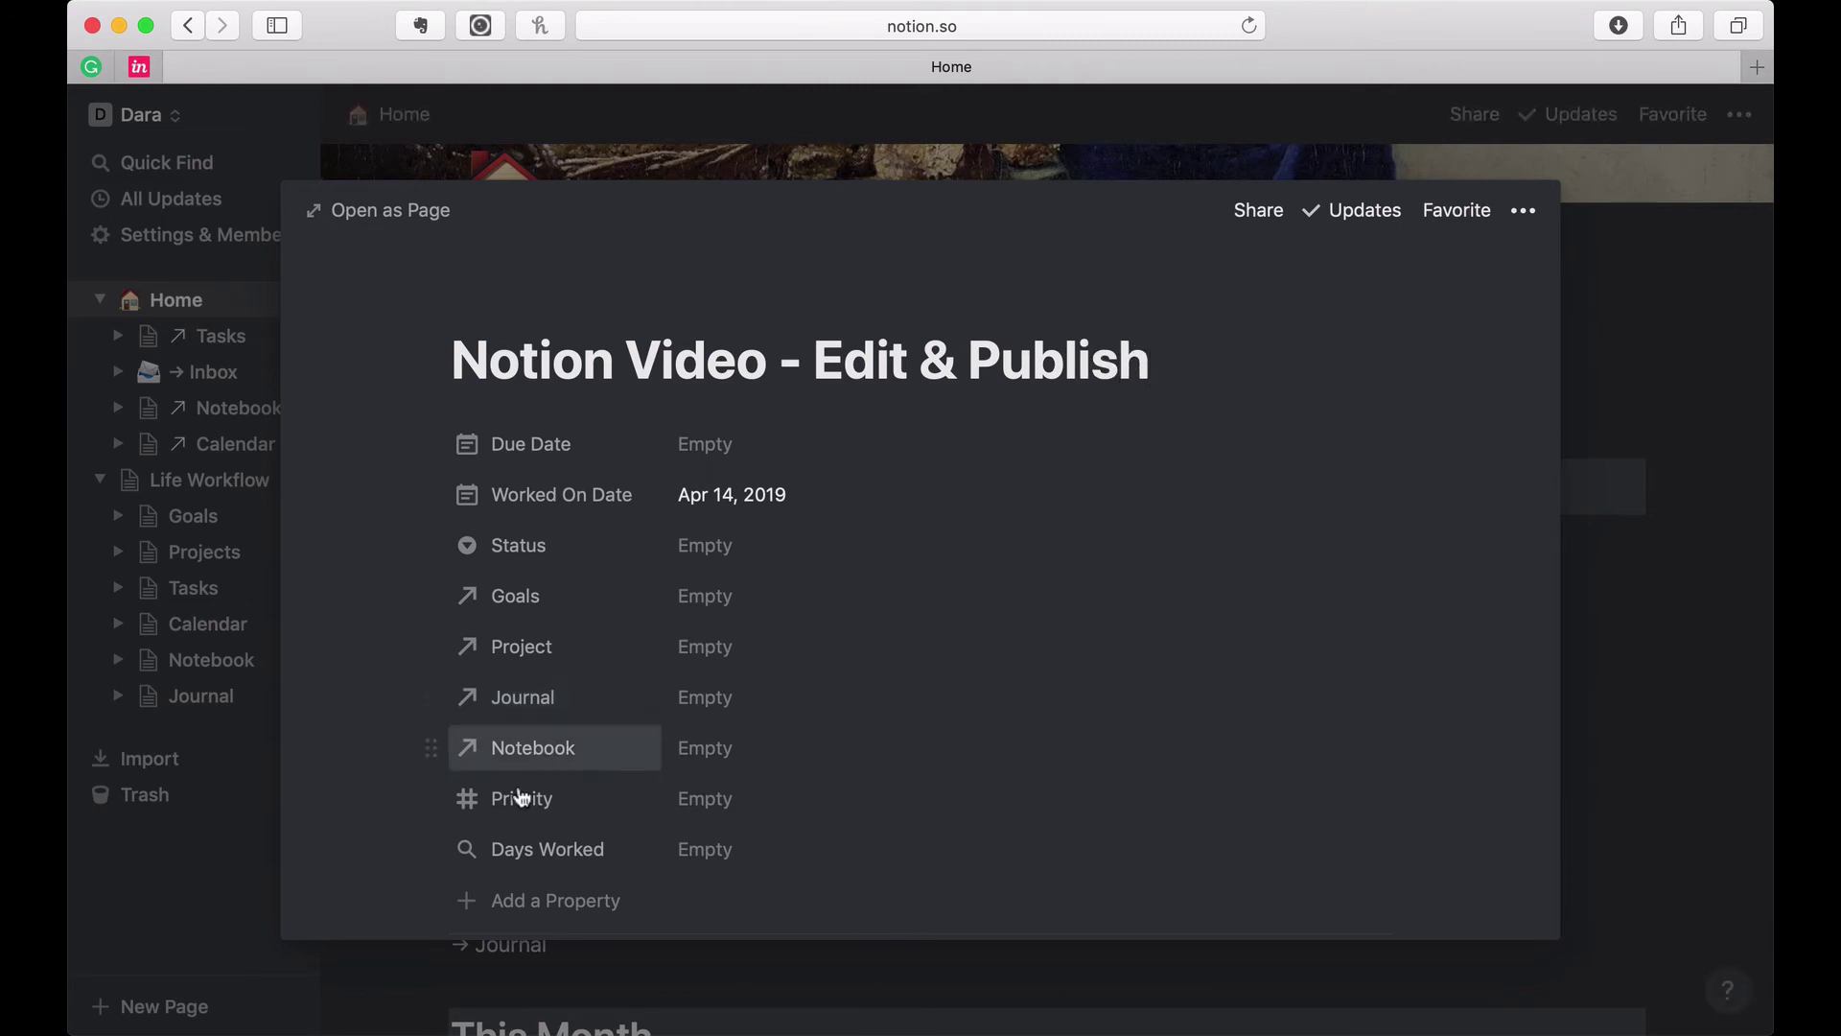
Step: Set the new task's Worked On Date to Apr 16, 2019 and its Due Date to Apr 19, 2019
left_click(729, 494)
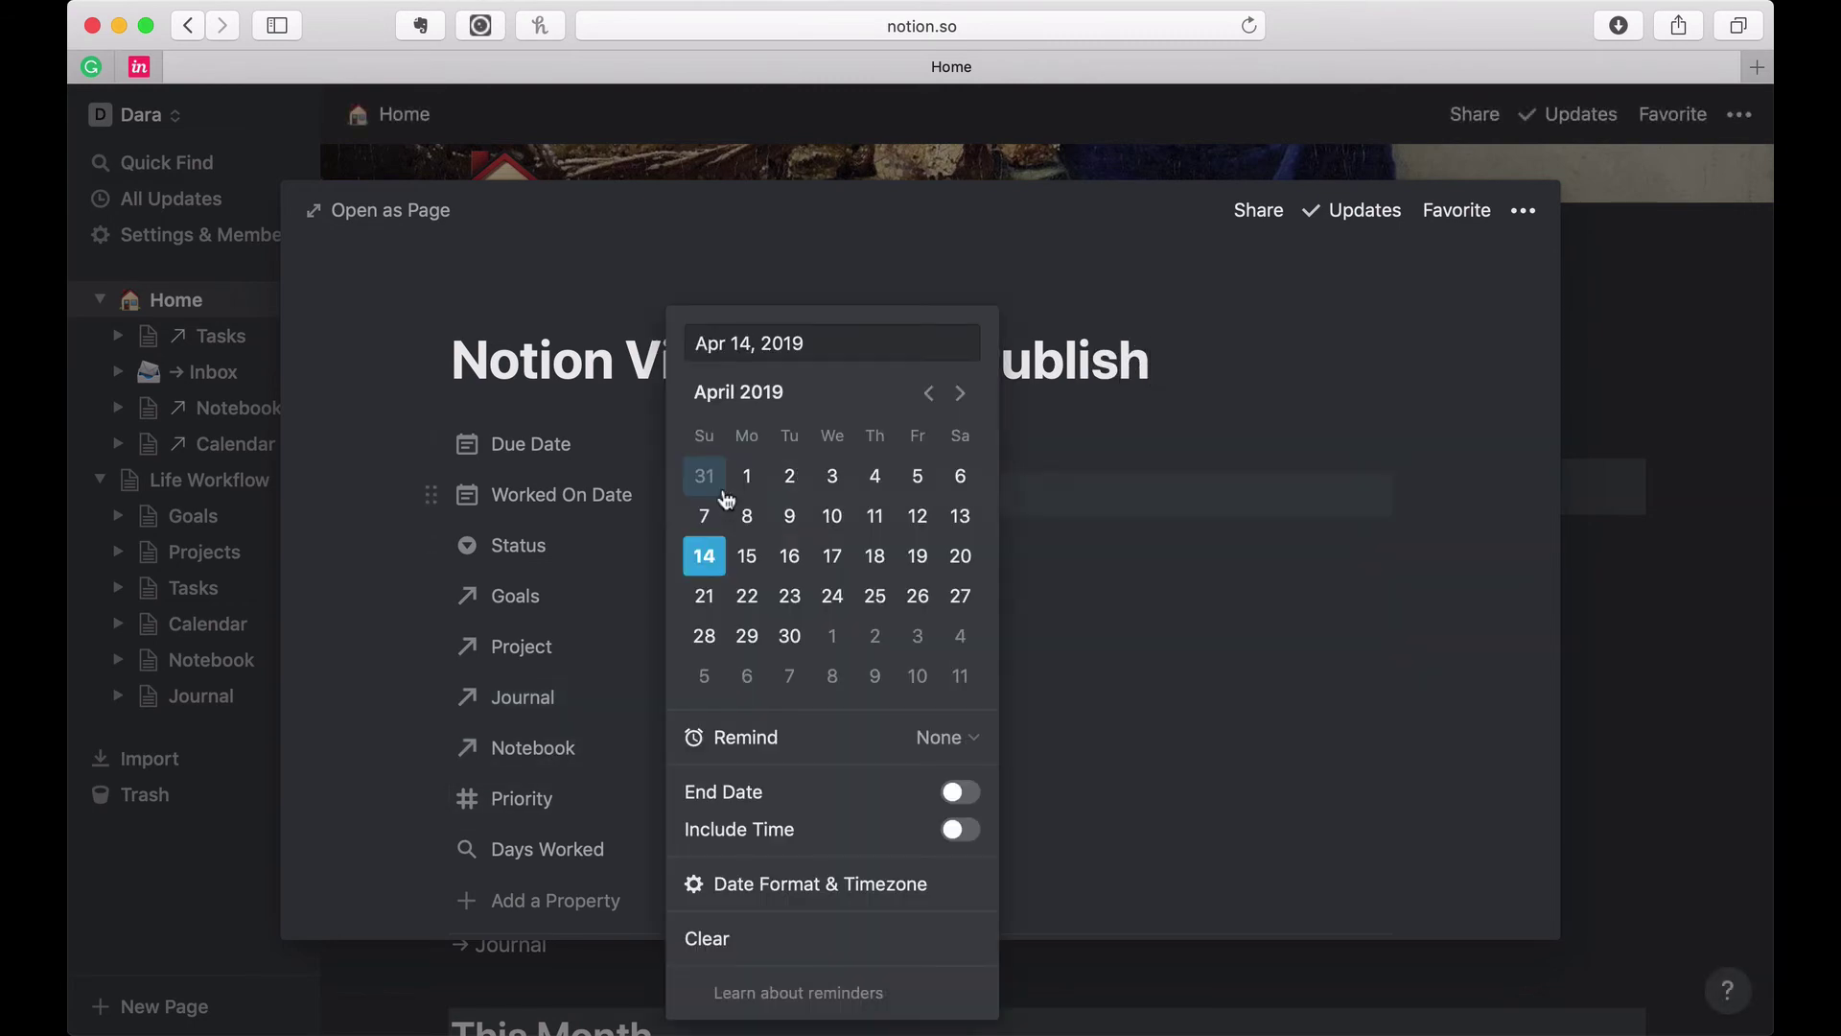
left_click(782, 568)
left_click(633, 503)
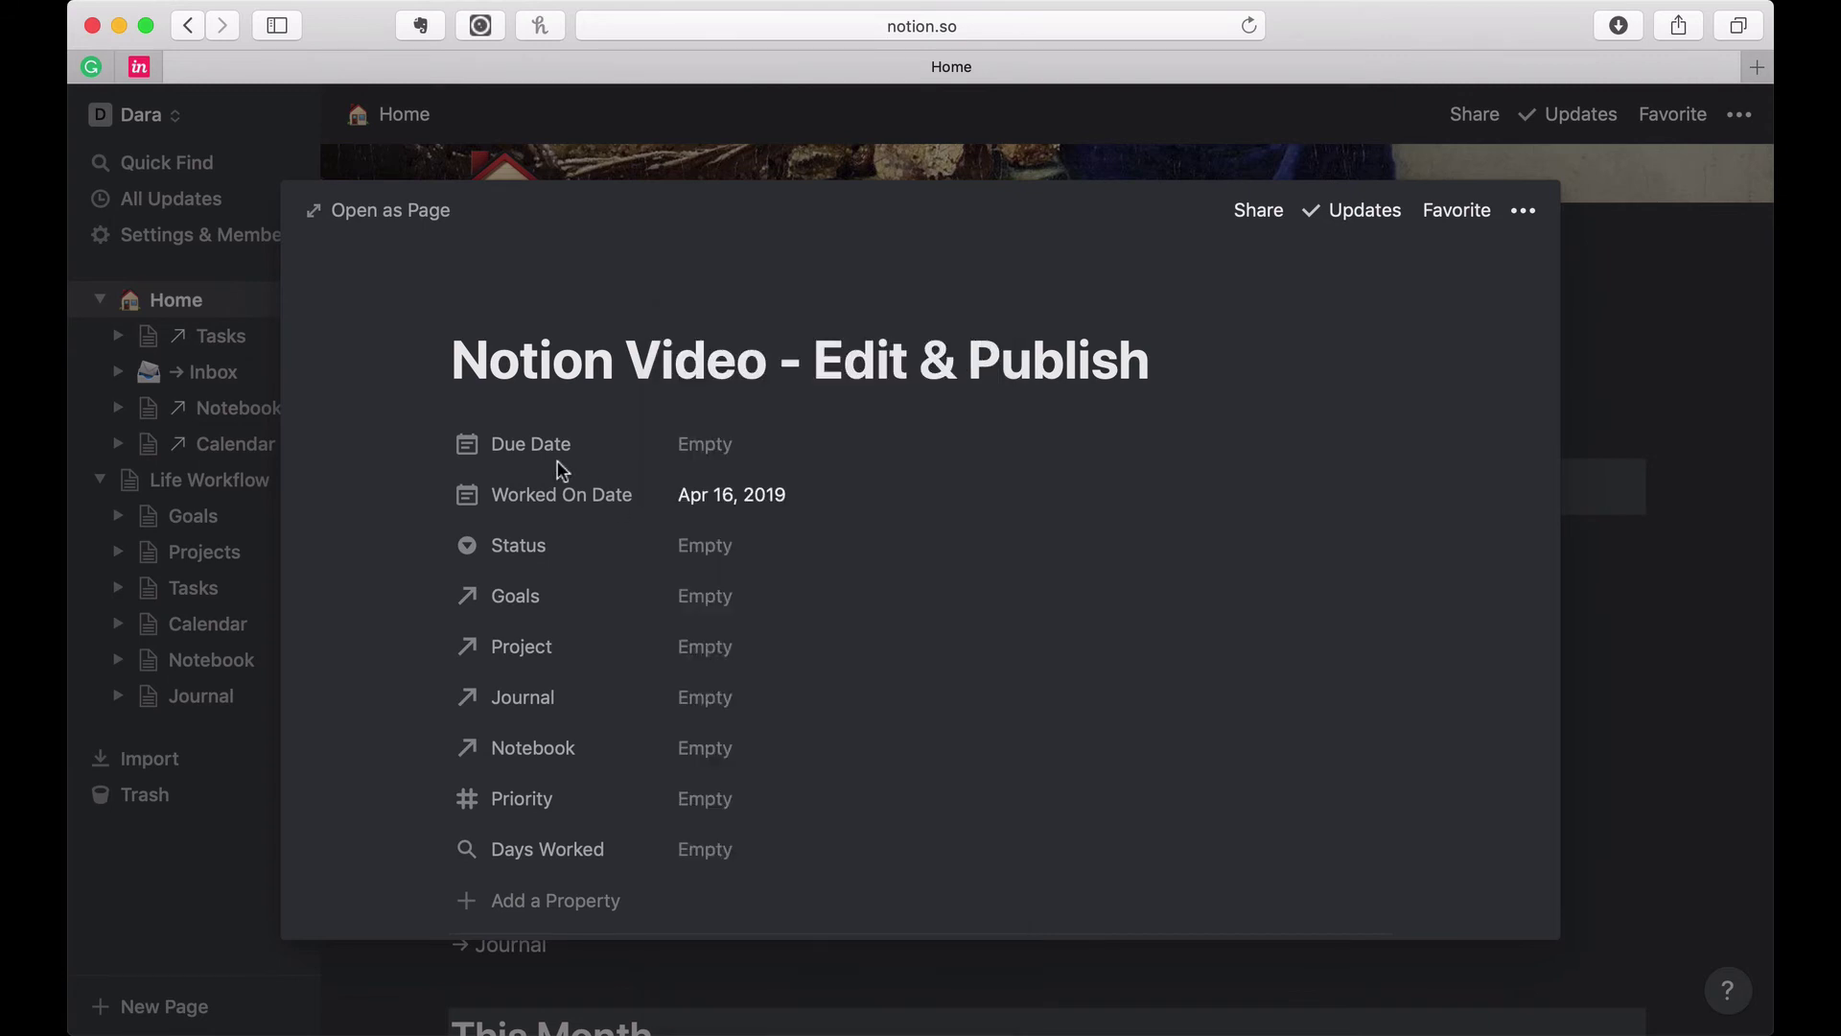
left_click(676, 459)
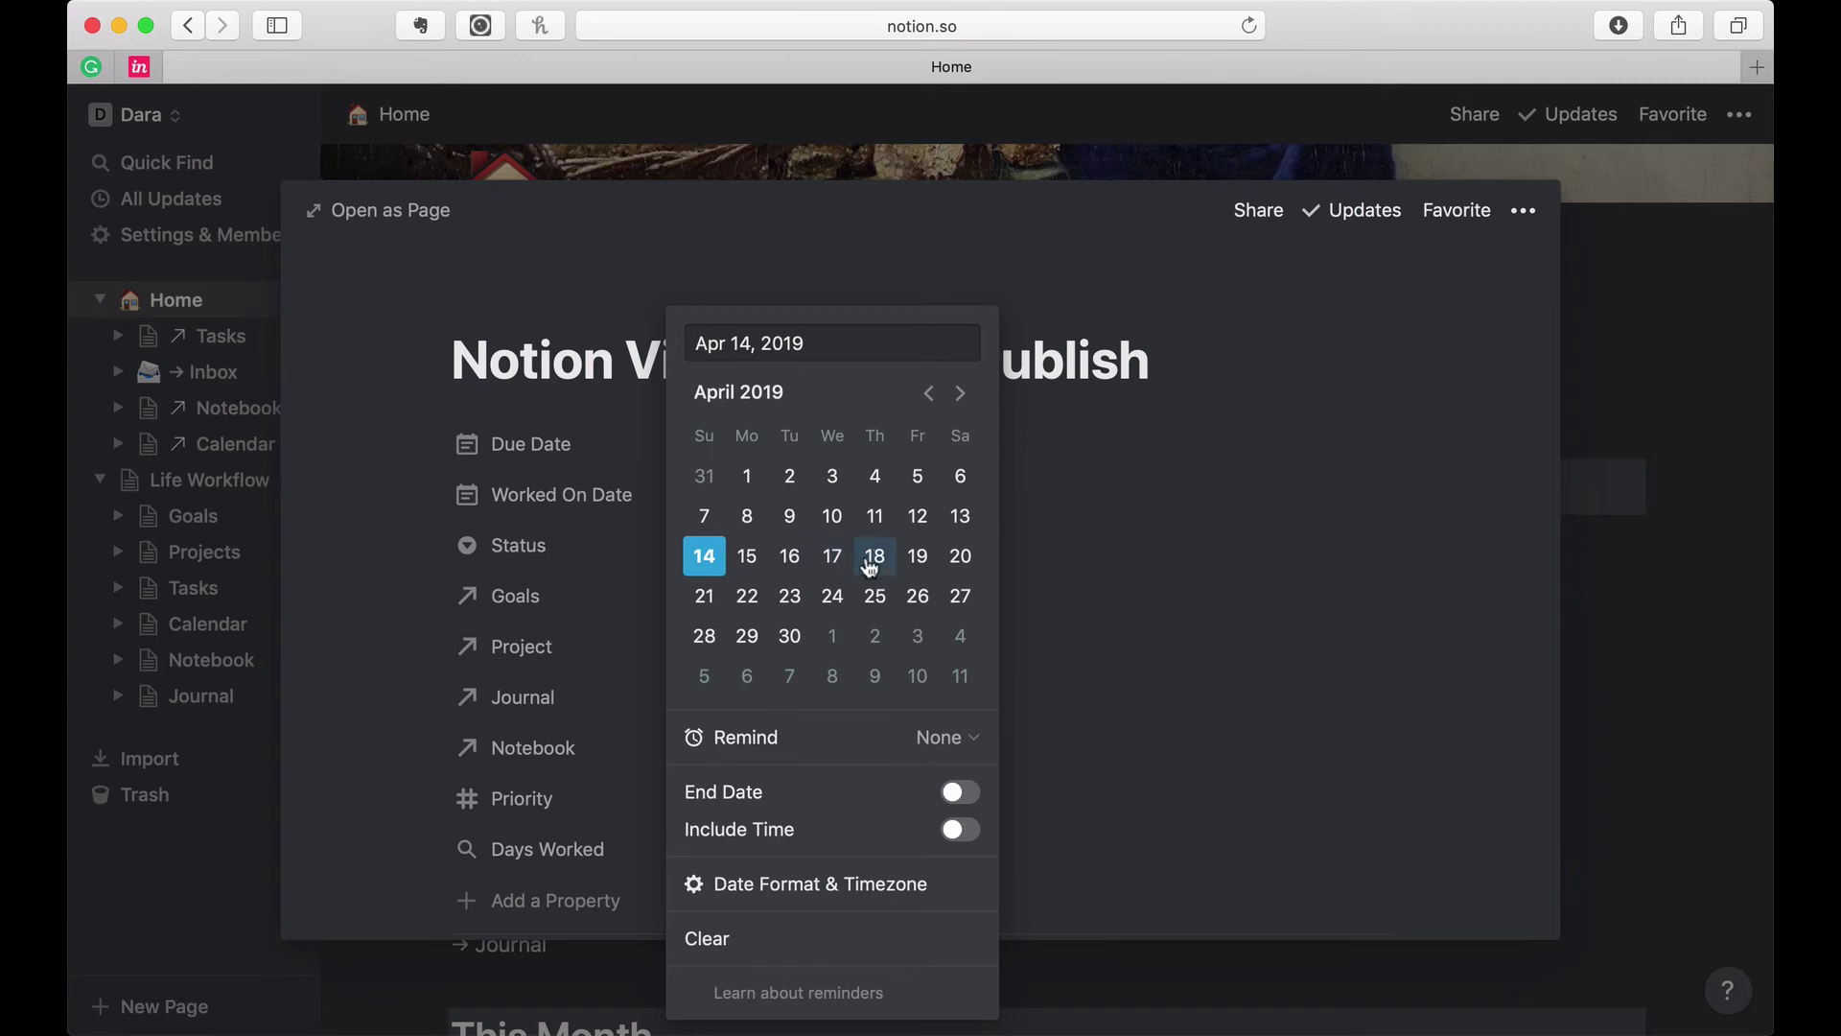
left_click(918, 564)
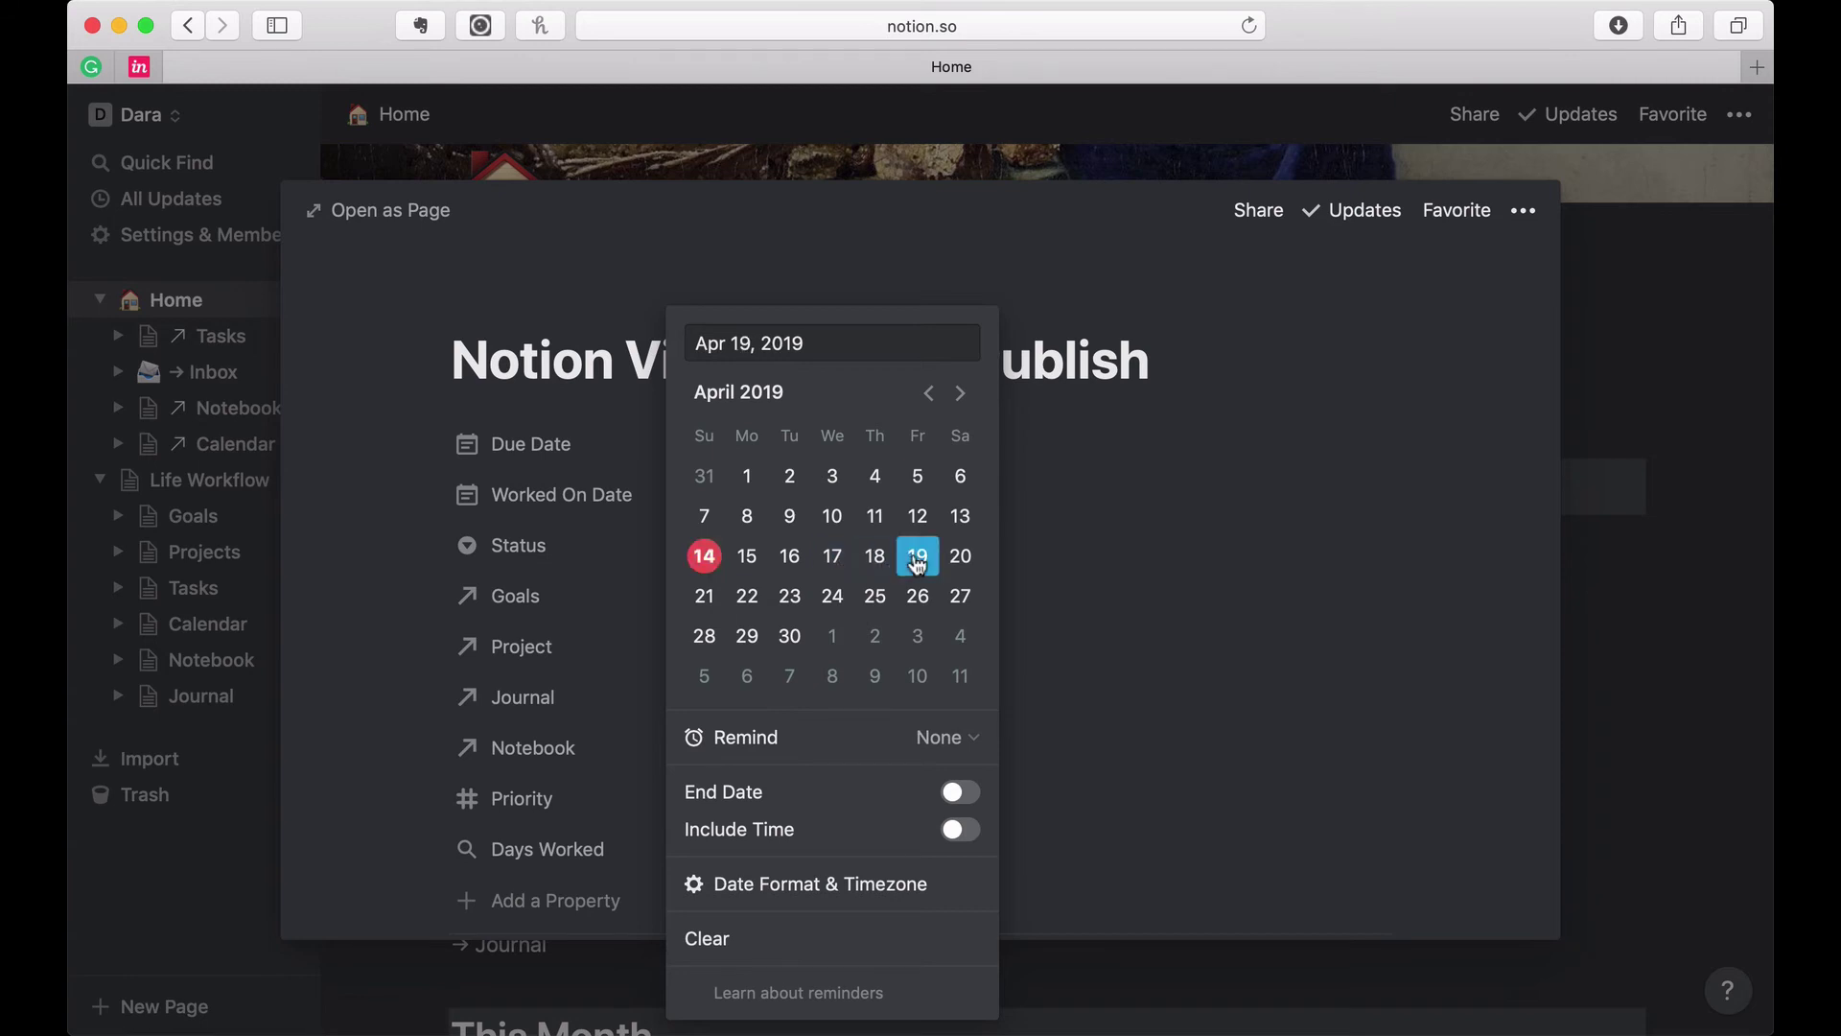
left_click(318, 545)
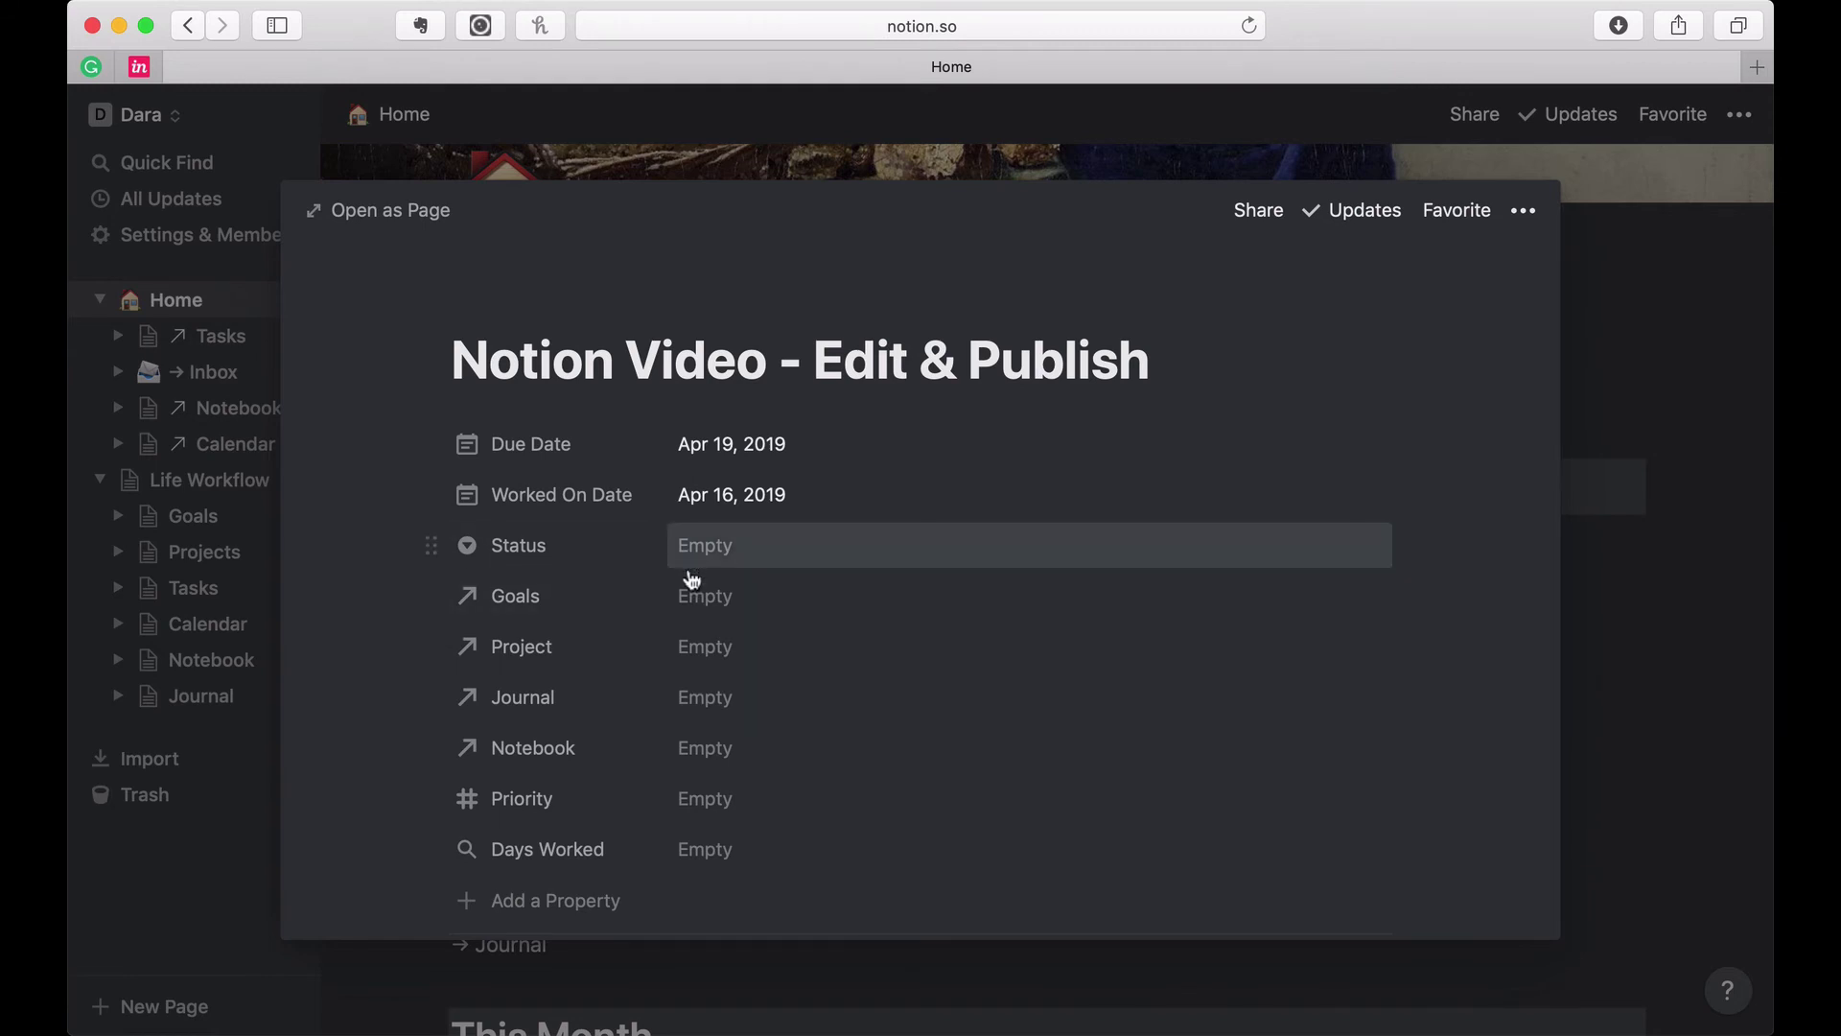
Step: Link the Edit & Publish task to the goal Publish Challenge Personal and the project Notion
left_click(690, 604)
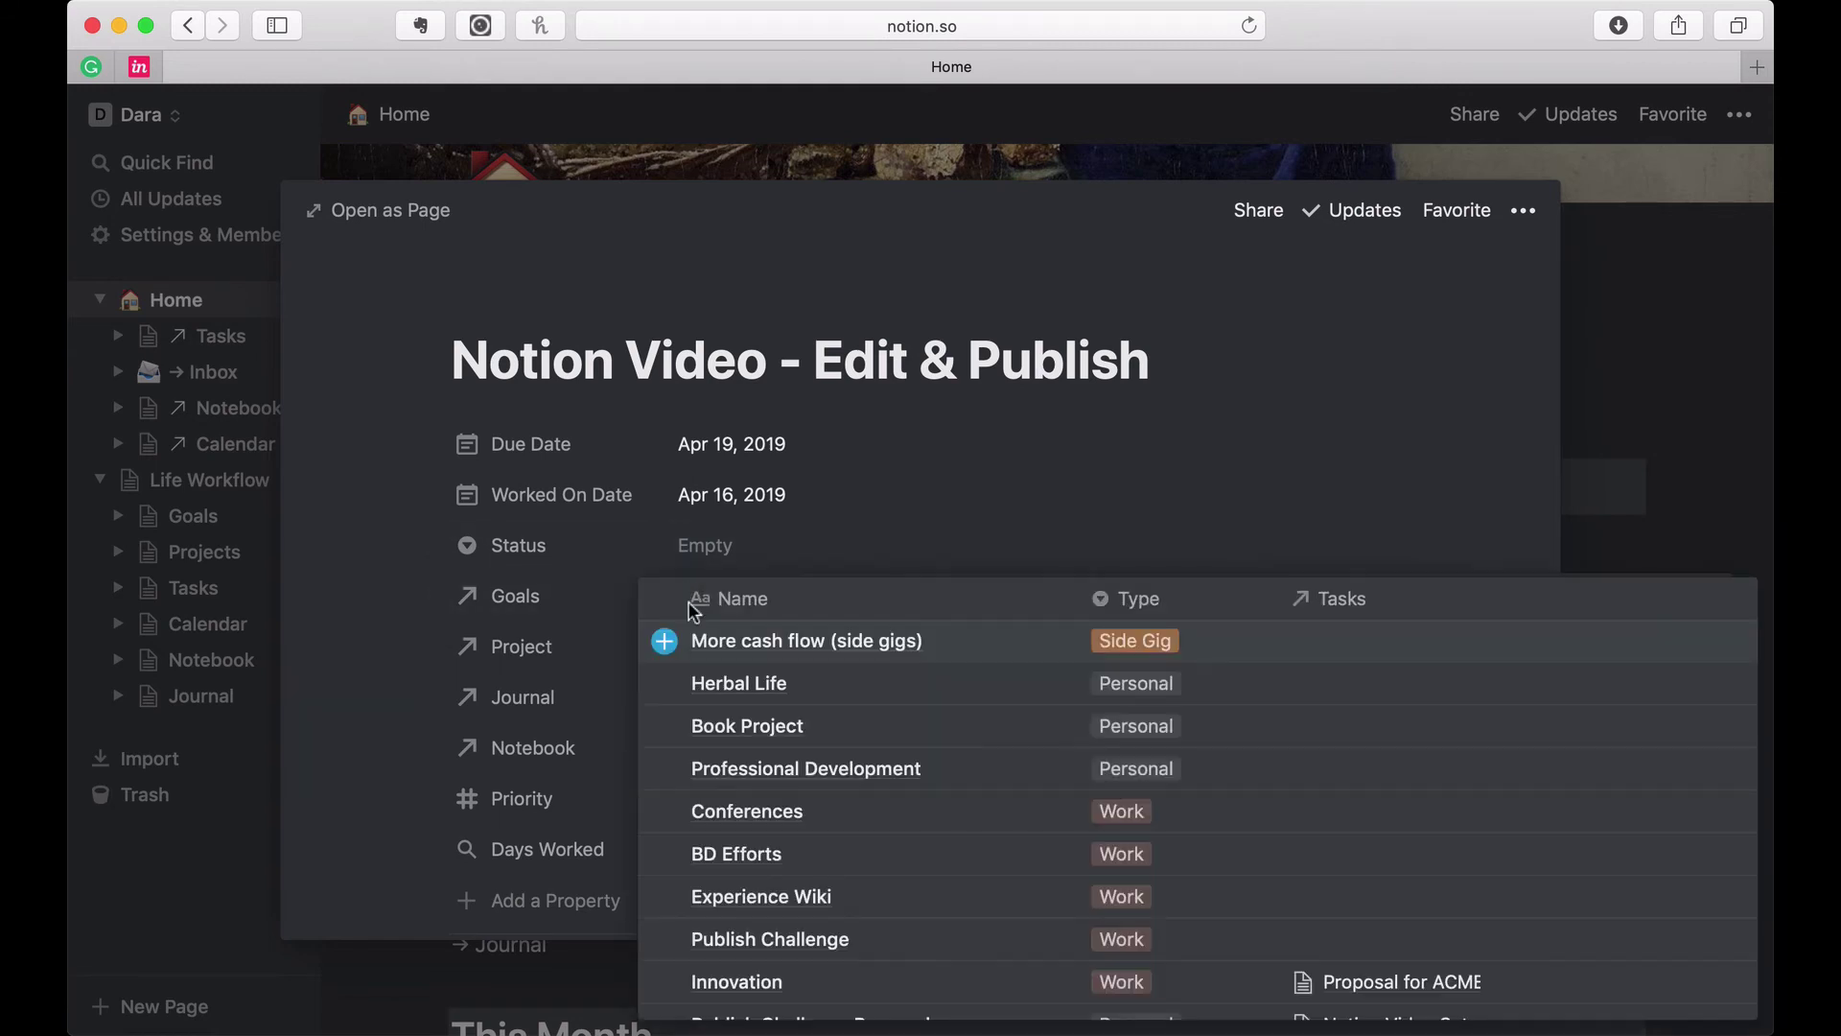
scroll(671, 772, "down", 2)
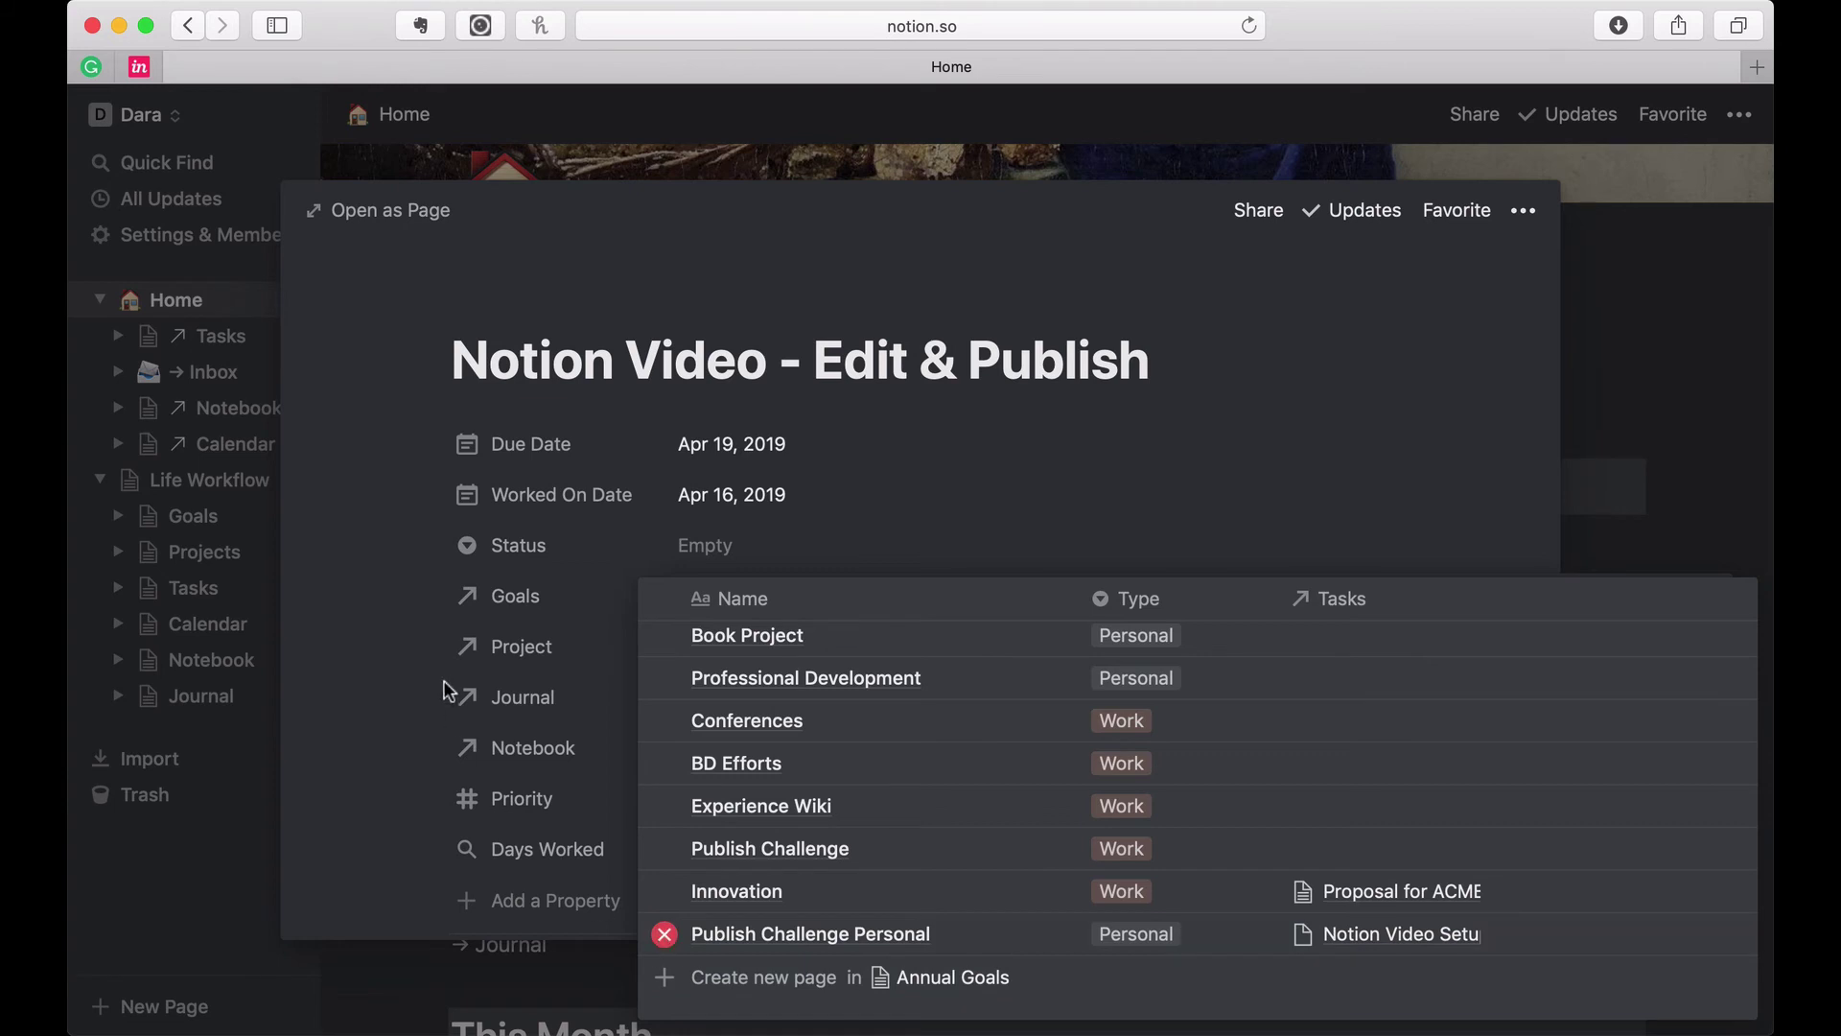
left_click(341, 681)
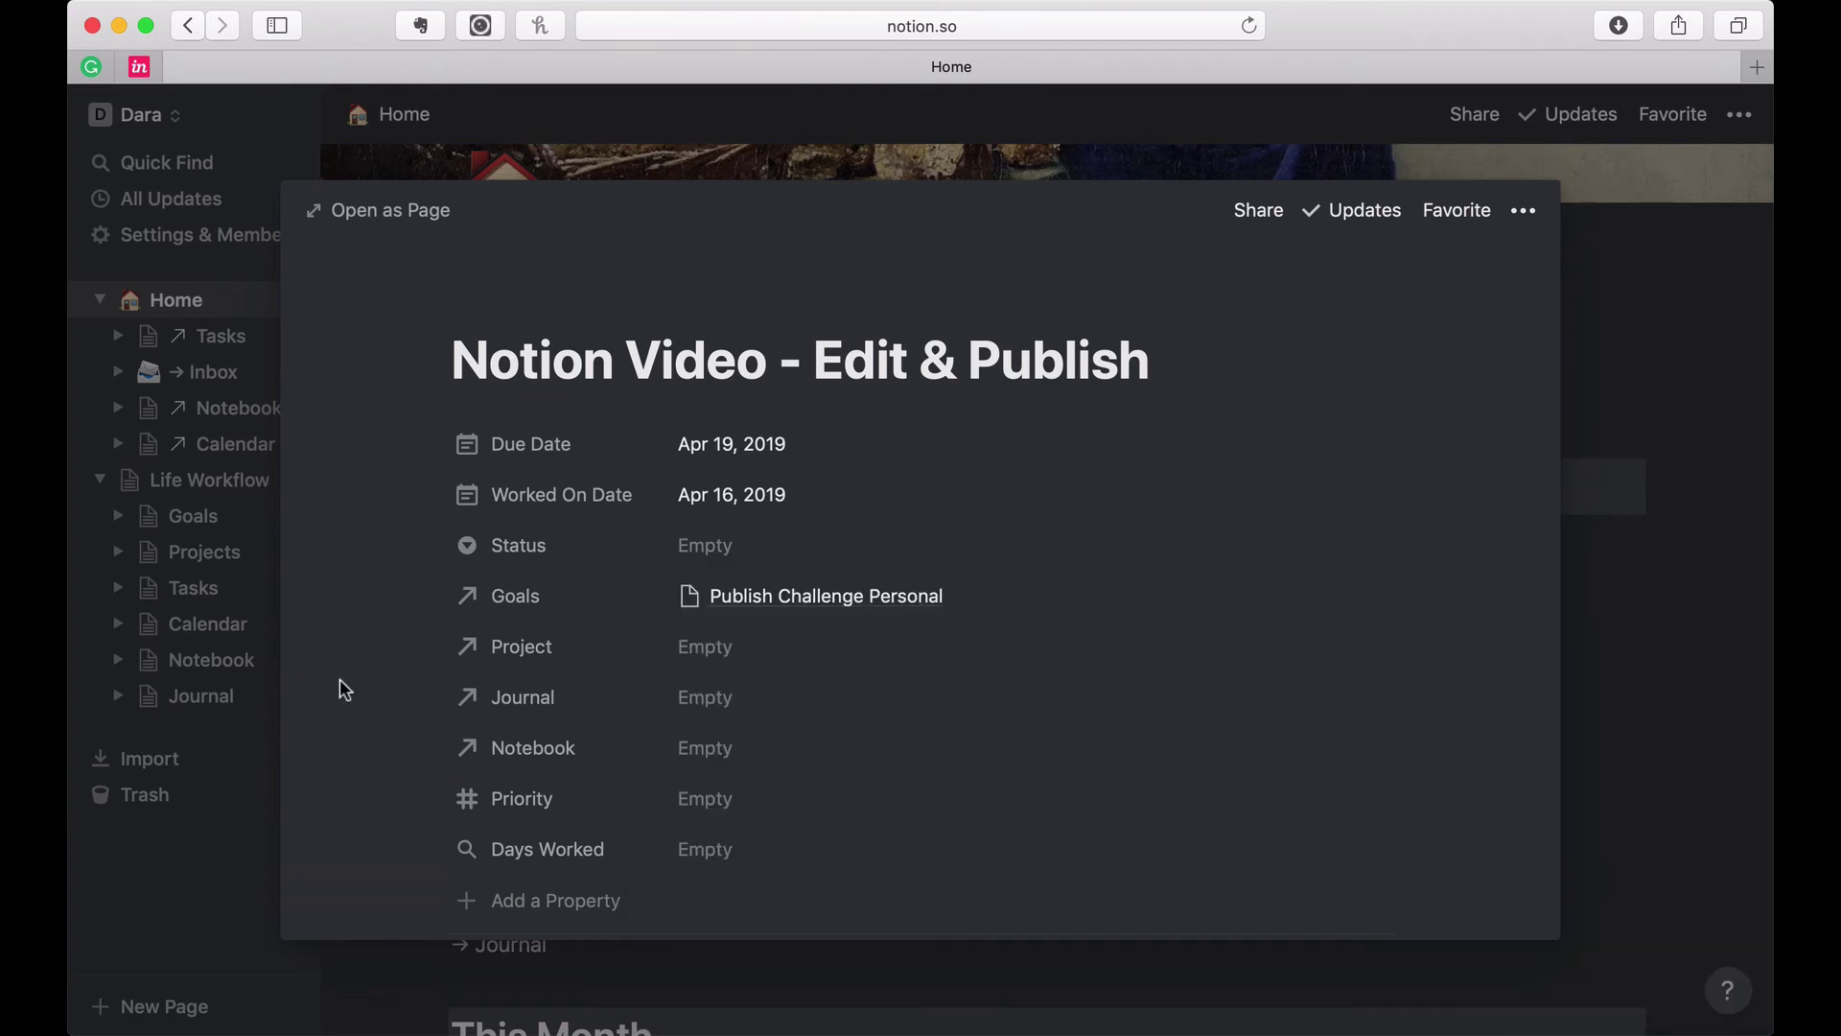
left_click(693, 650)
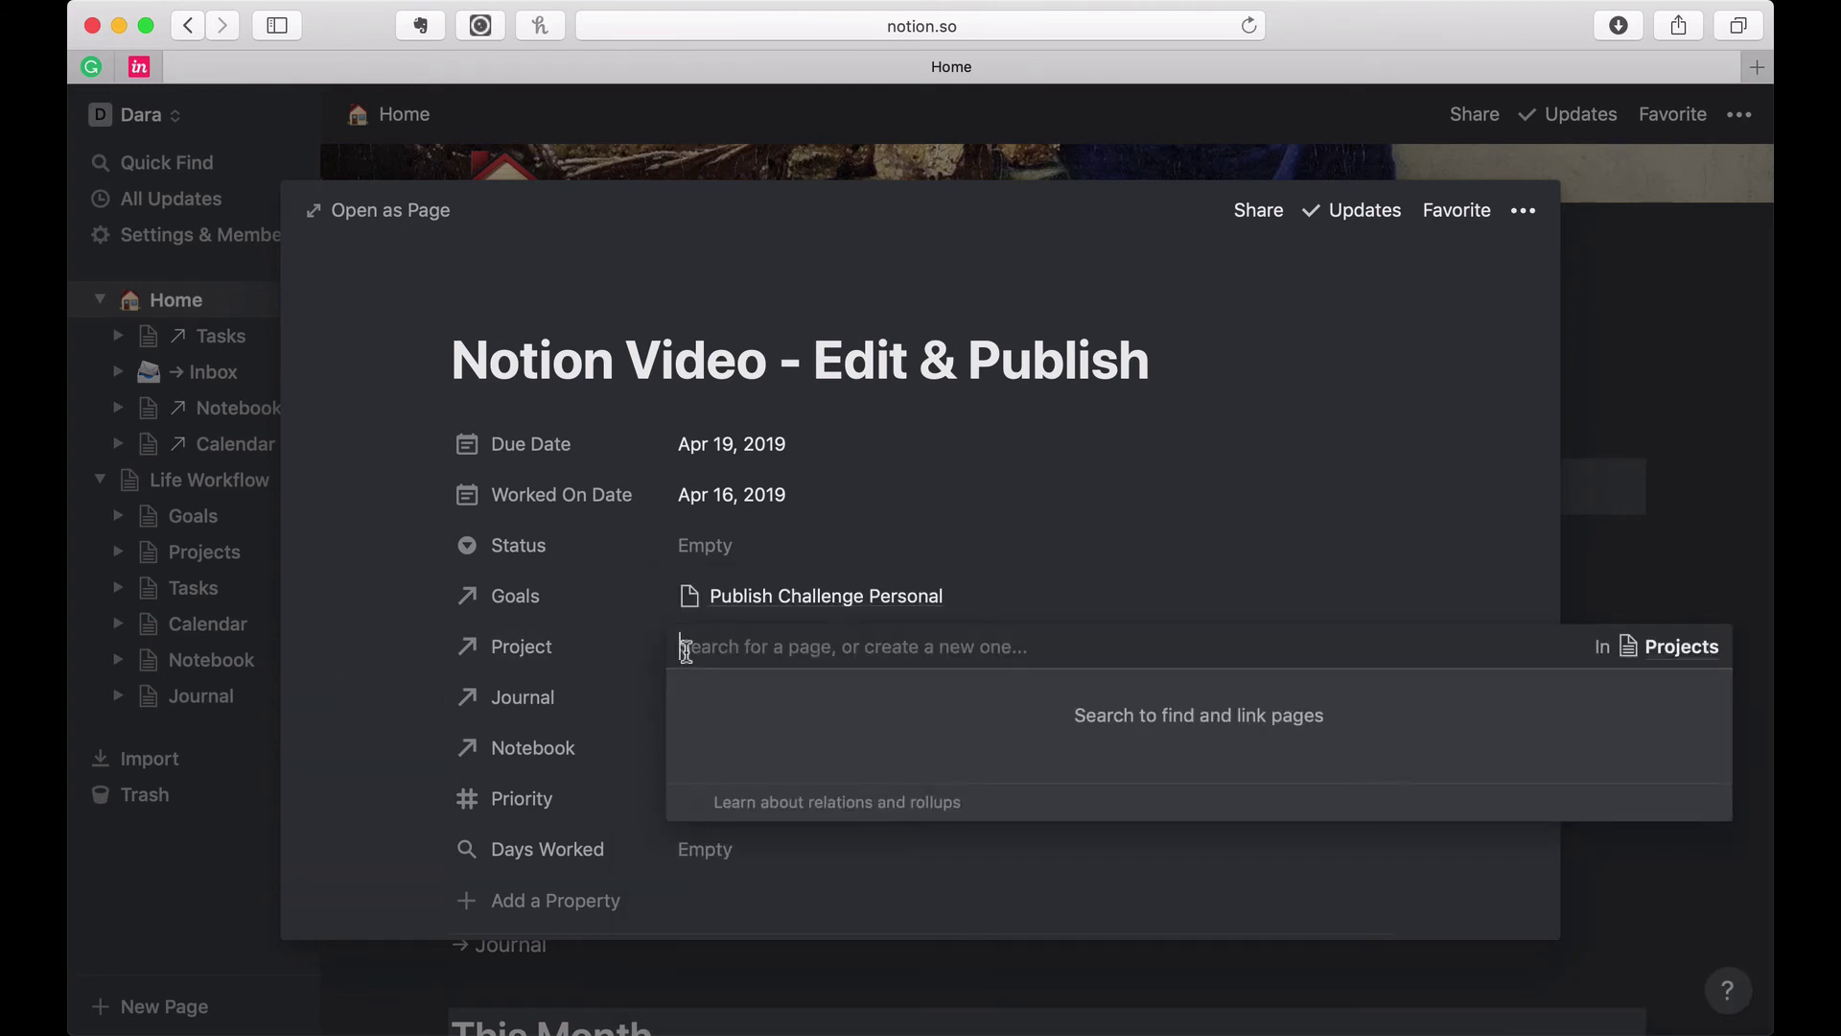
left_click(663, 937)
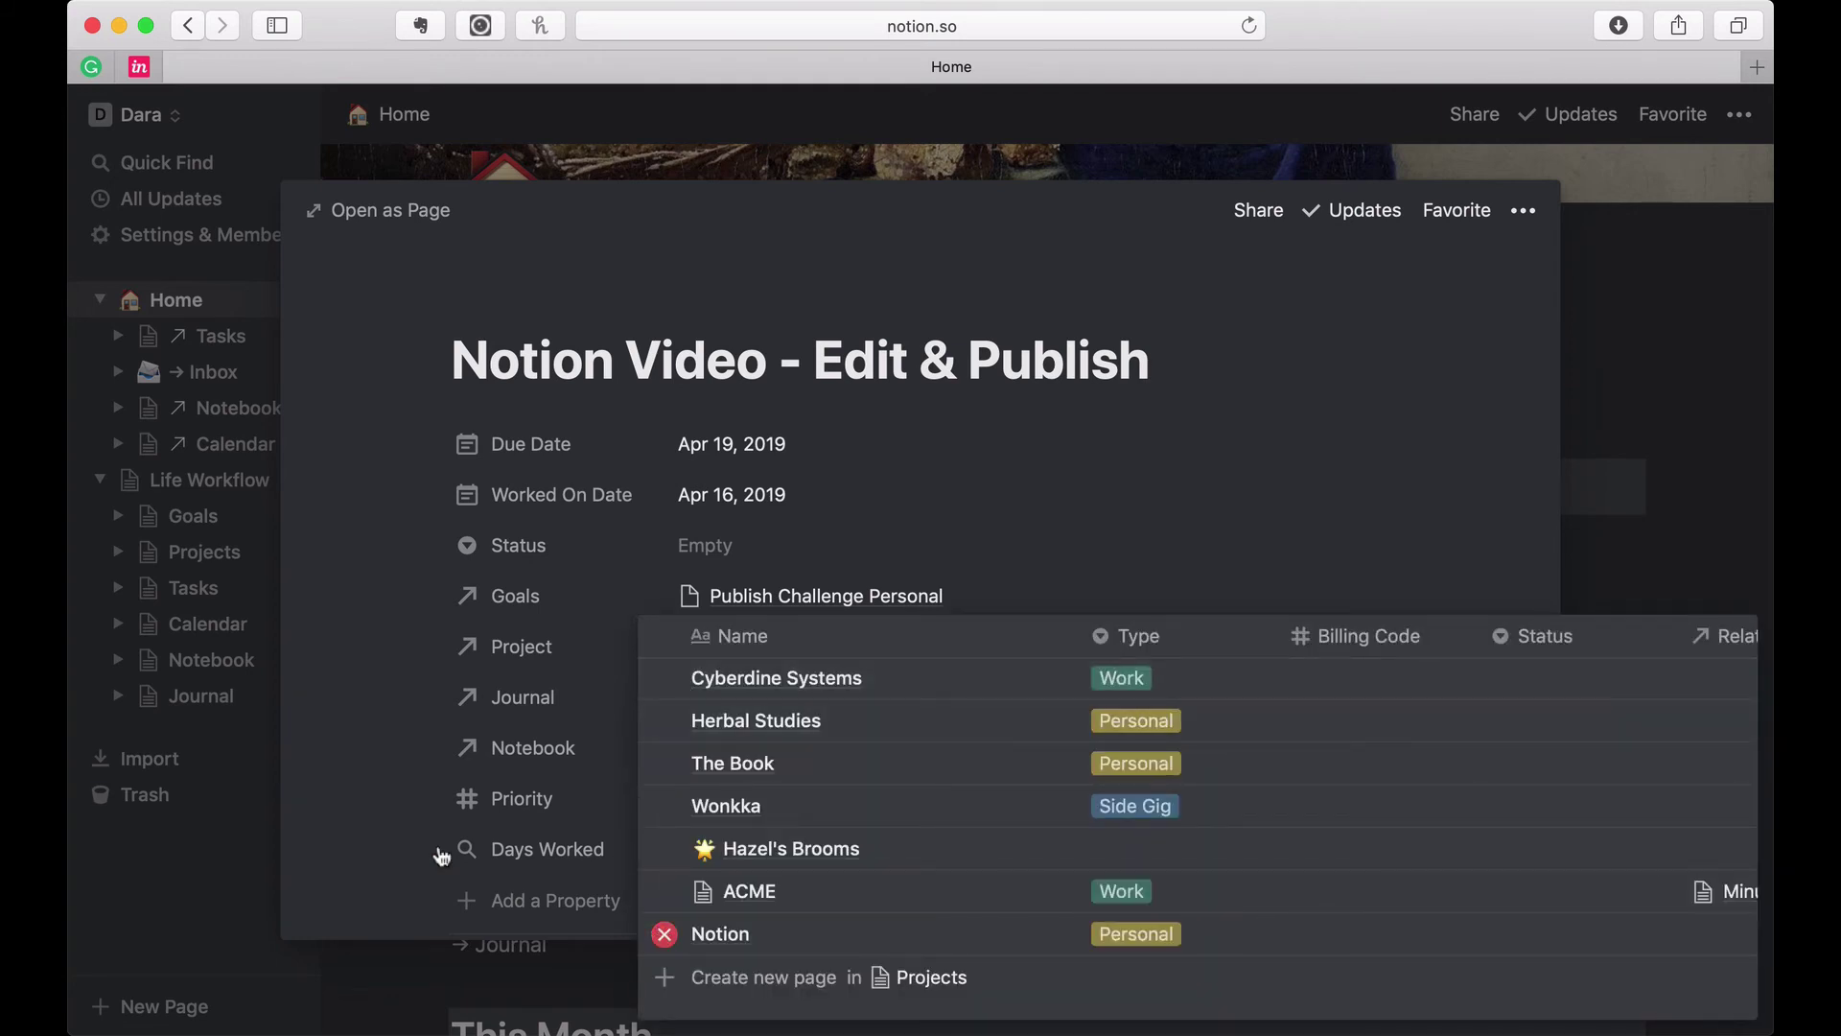
left_click(359, 768)
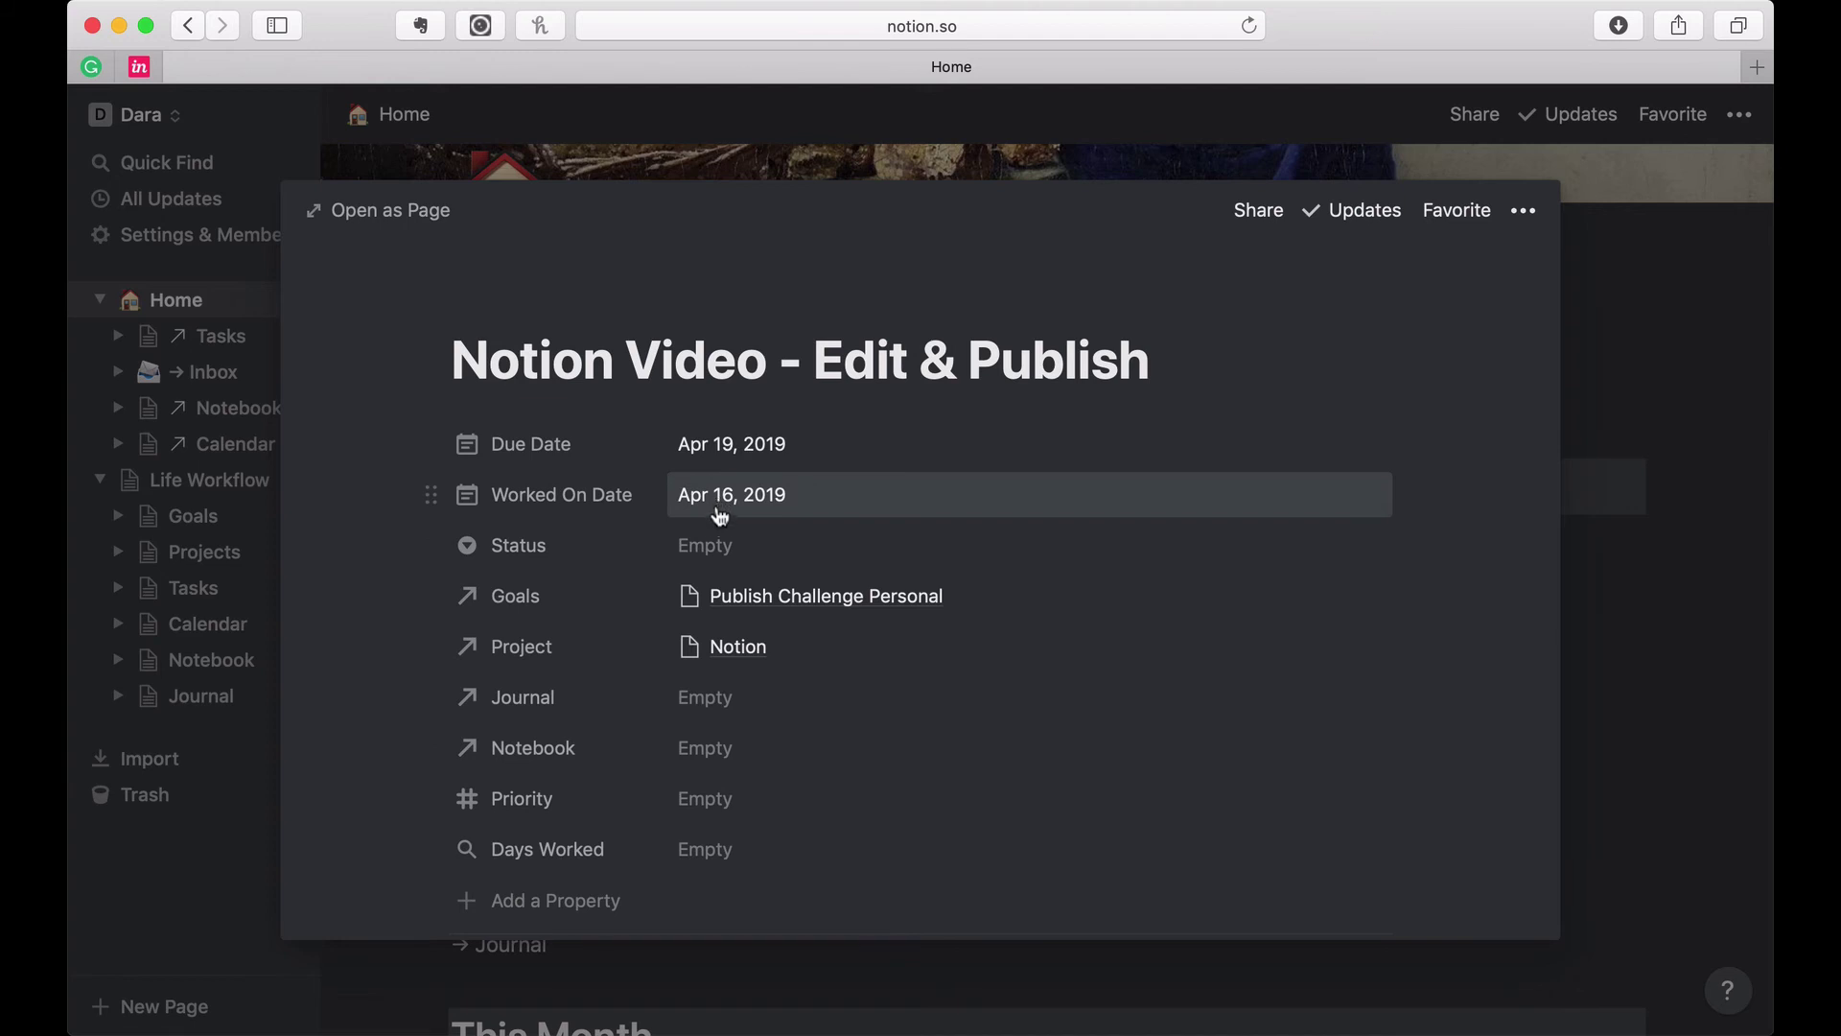
Step: Close the finished task and open the Tasks database under Life Workflow
scroll(706, 793, "down", 3)
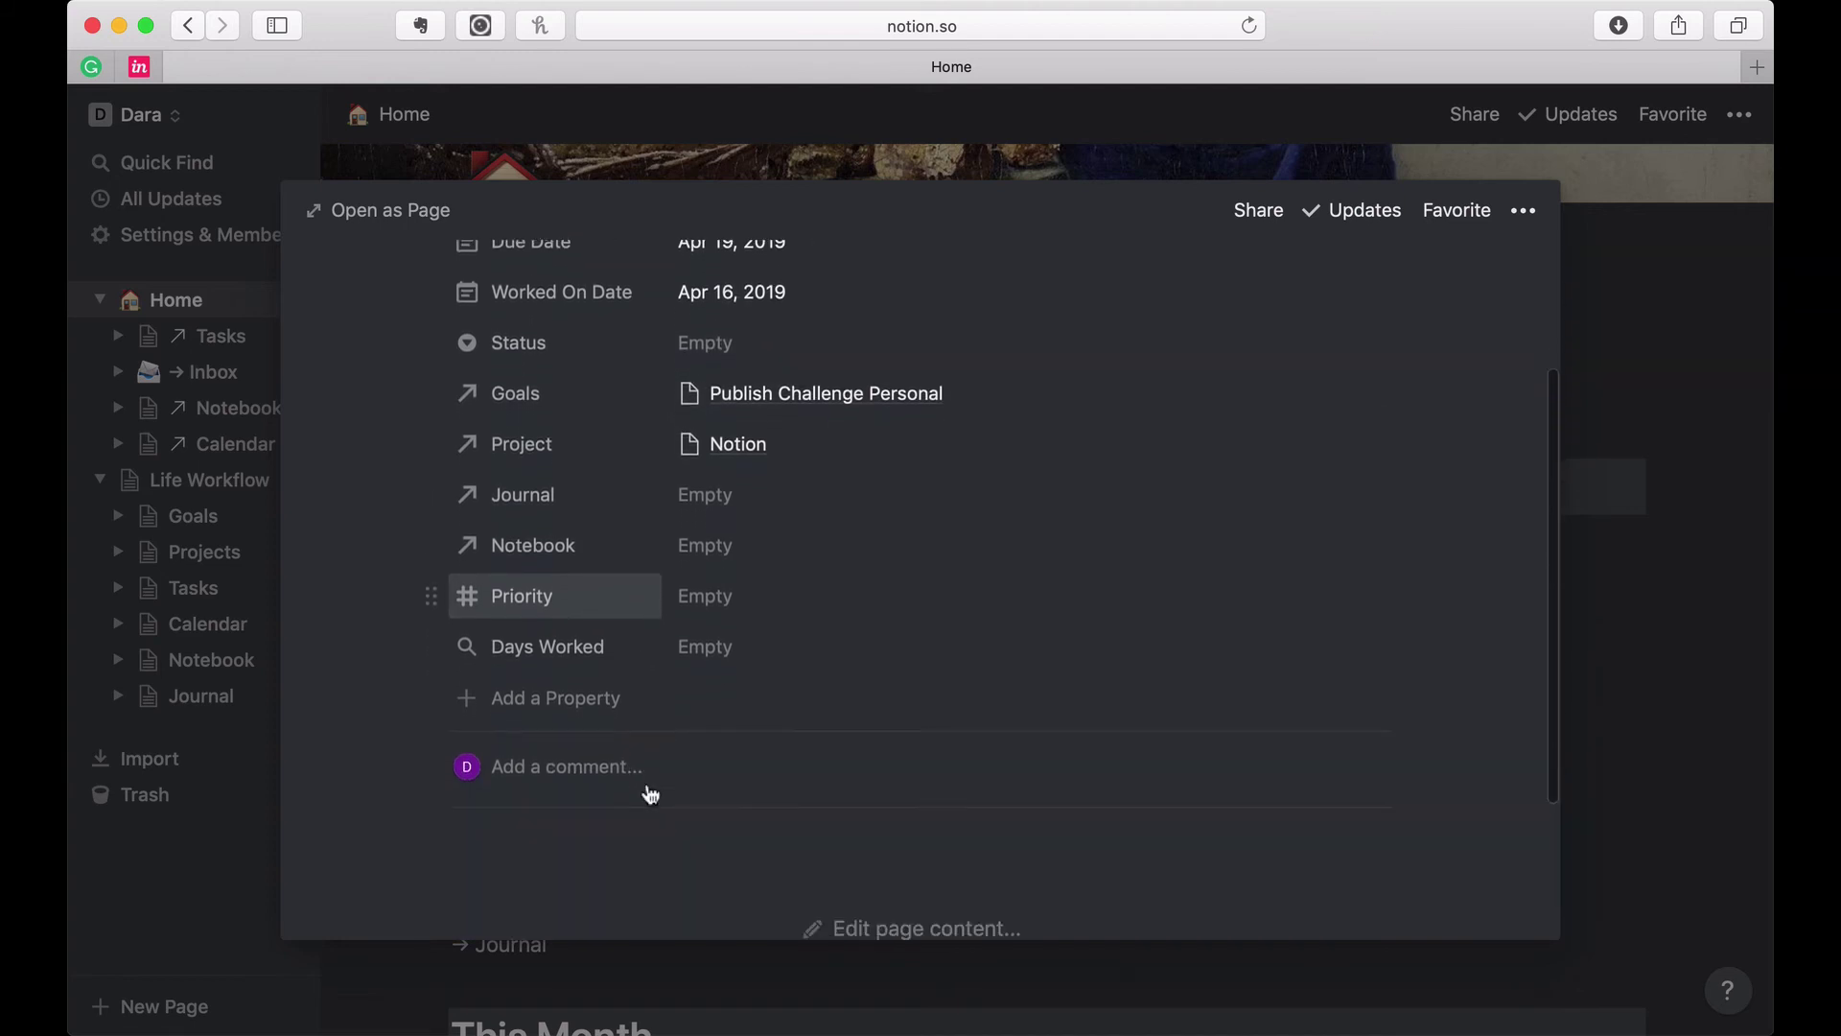
scroll(646, 789, "up", 3)
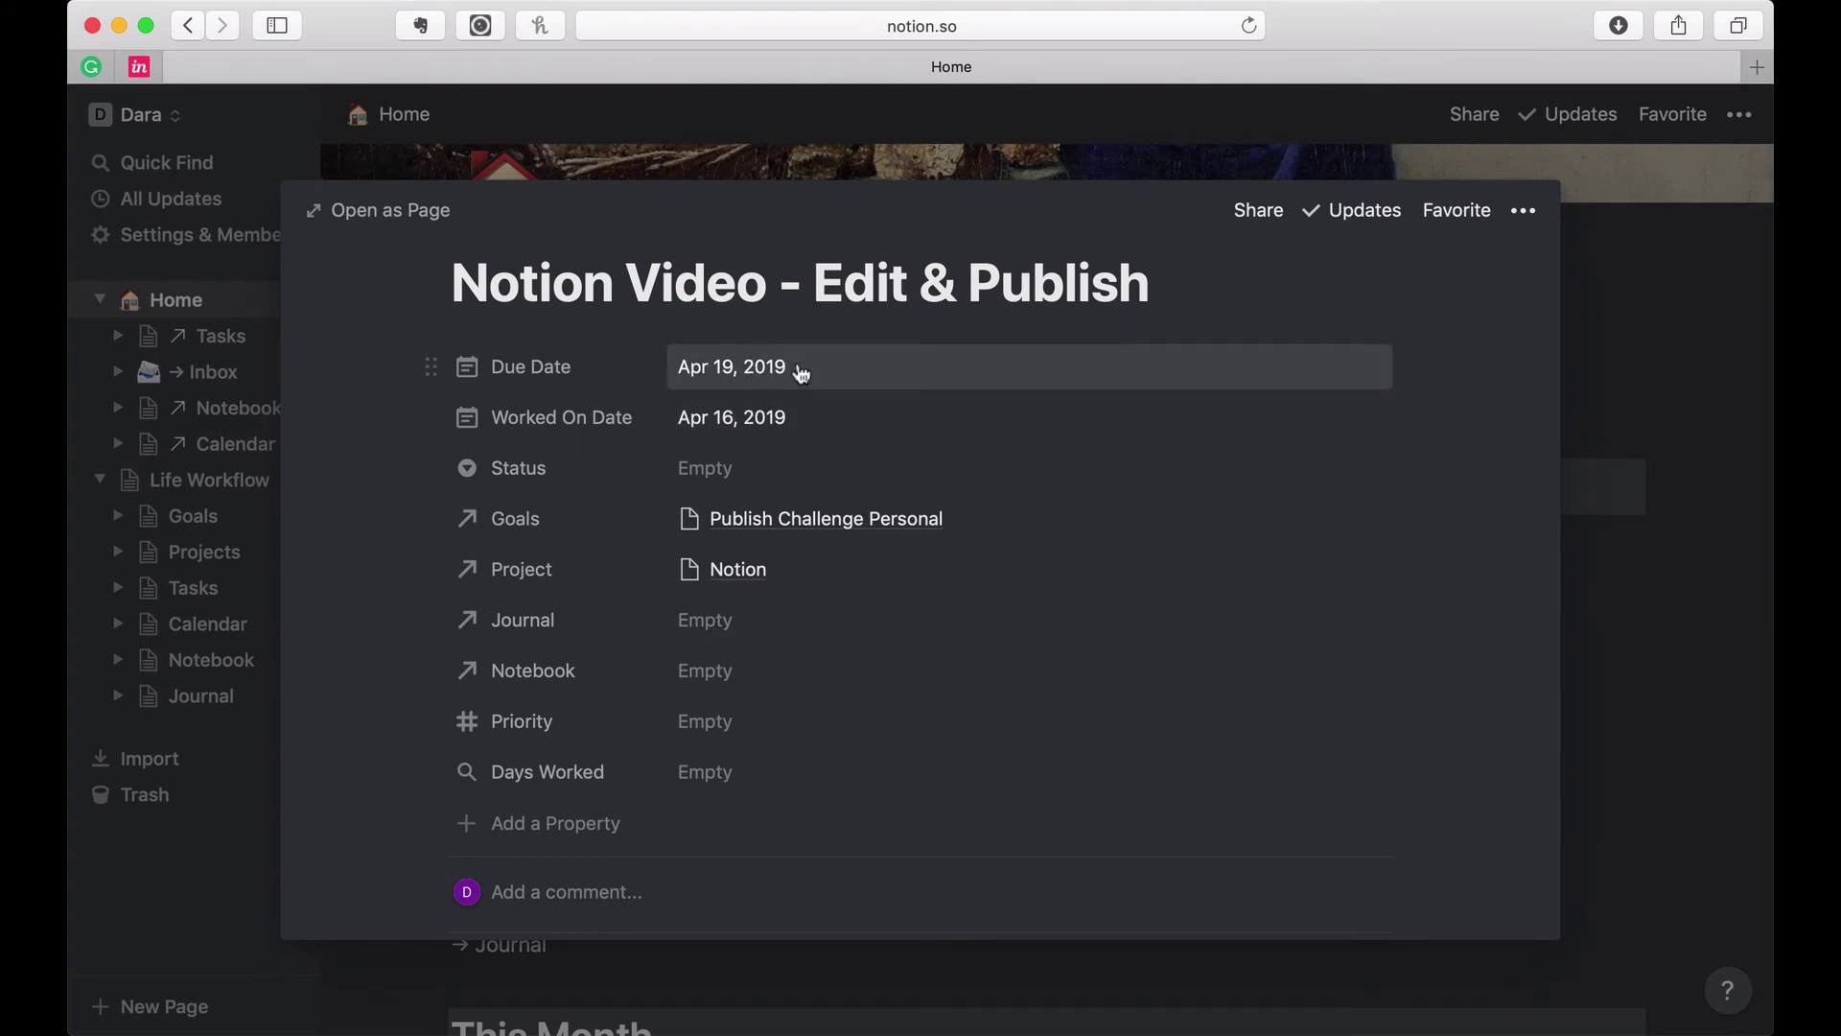
left_click(1015, 141)
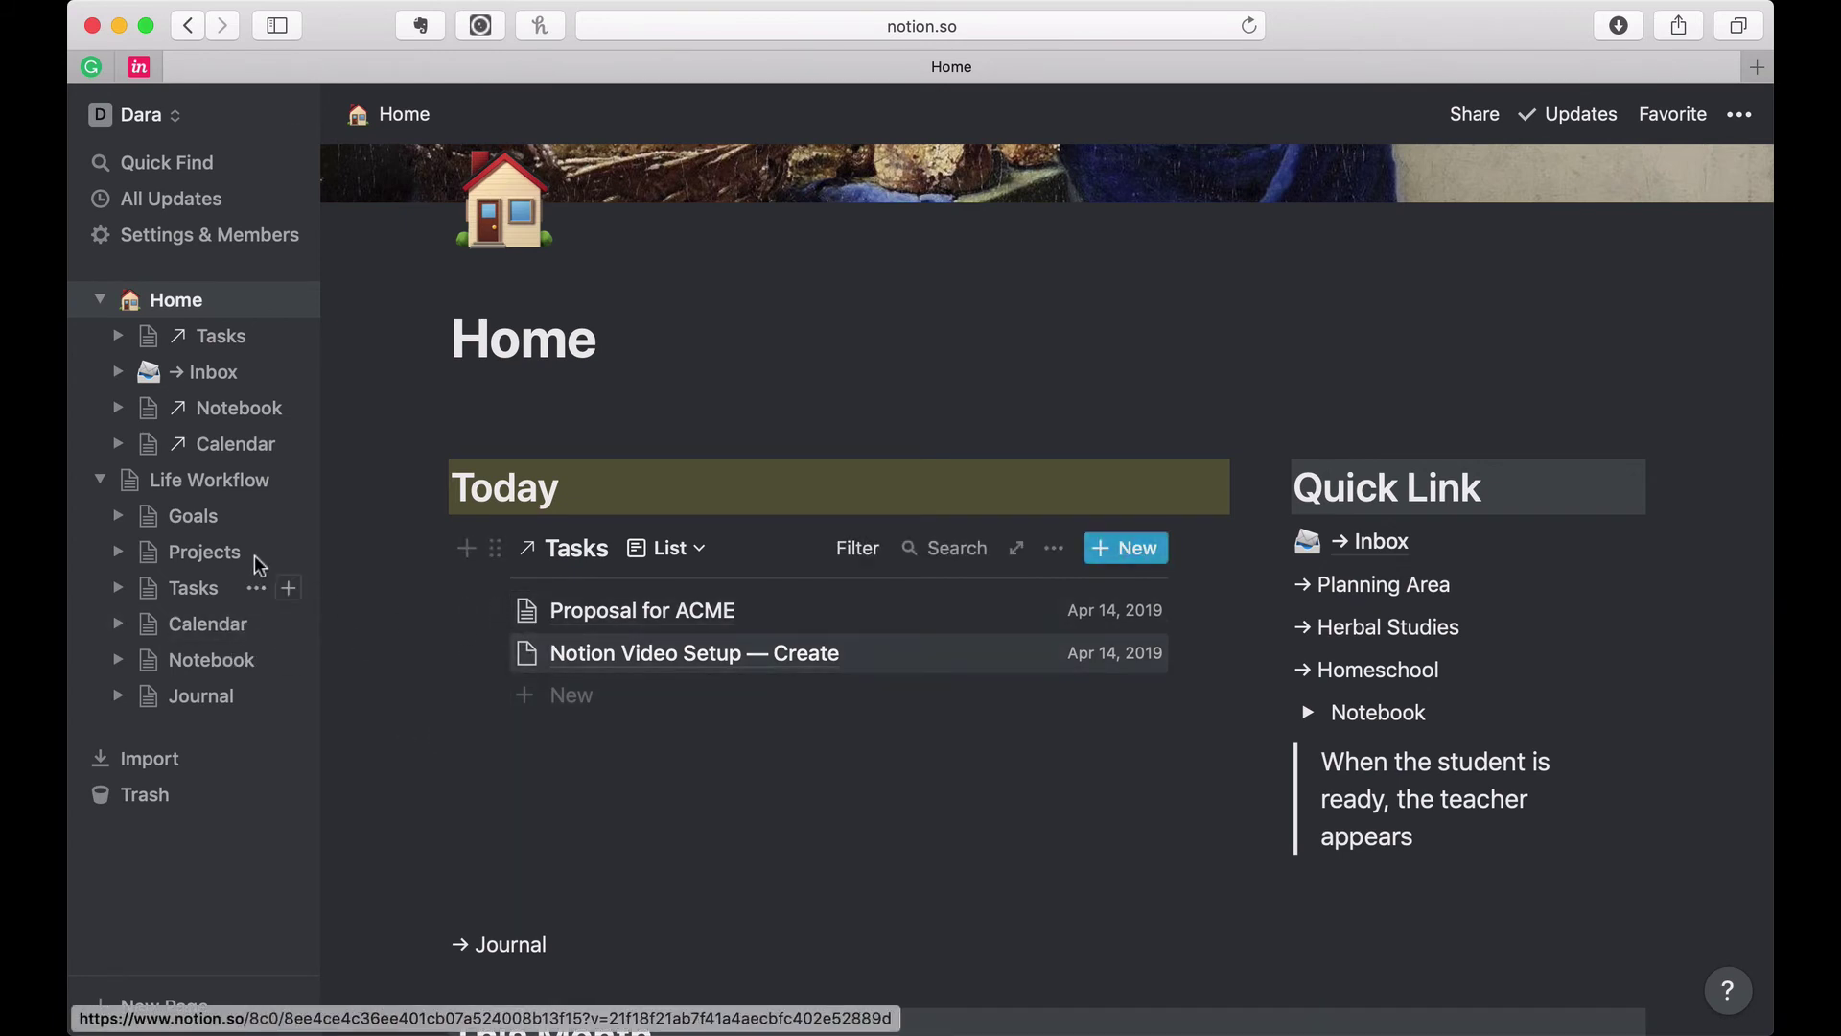
left_click(201, 598)
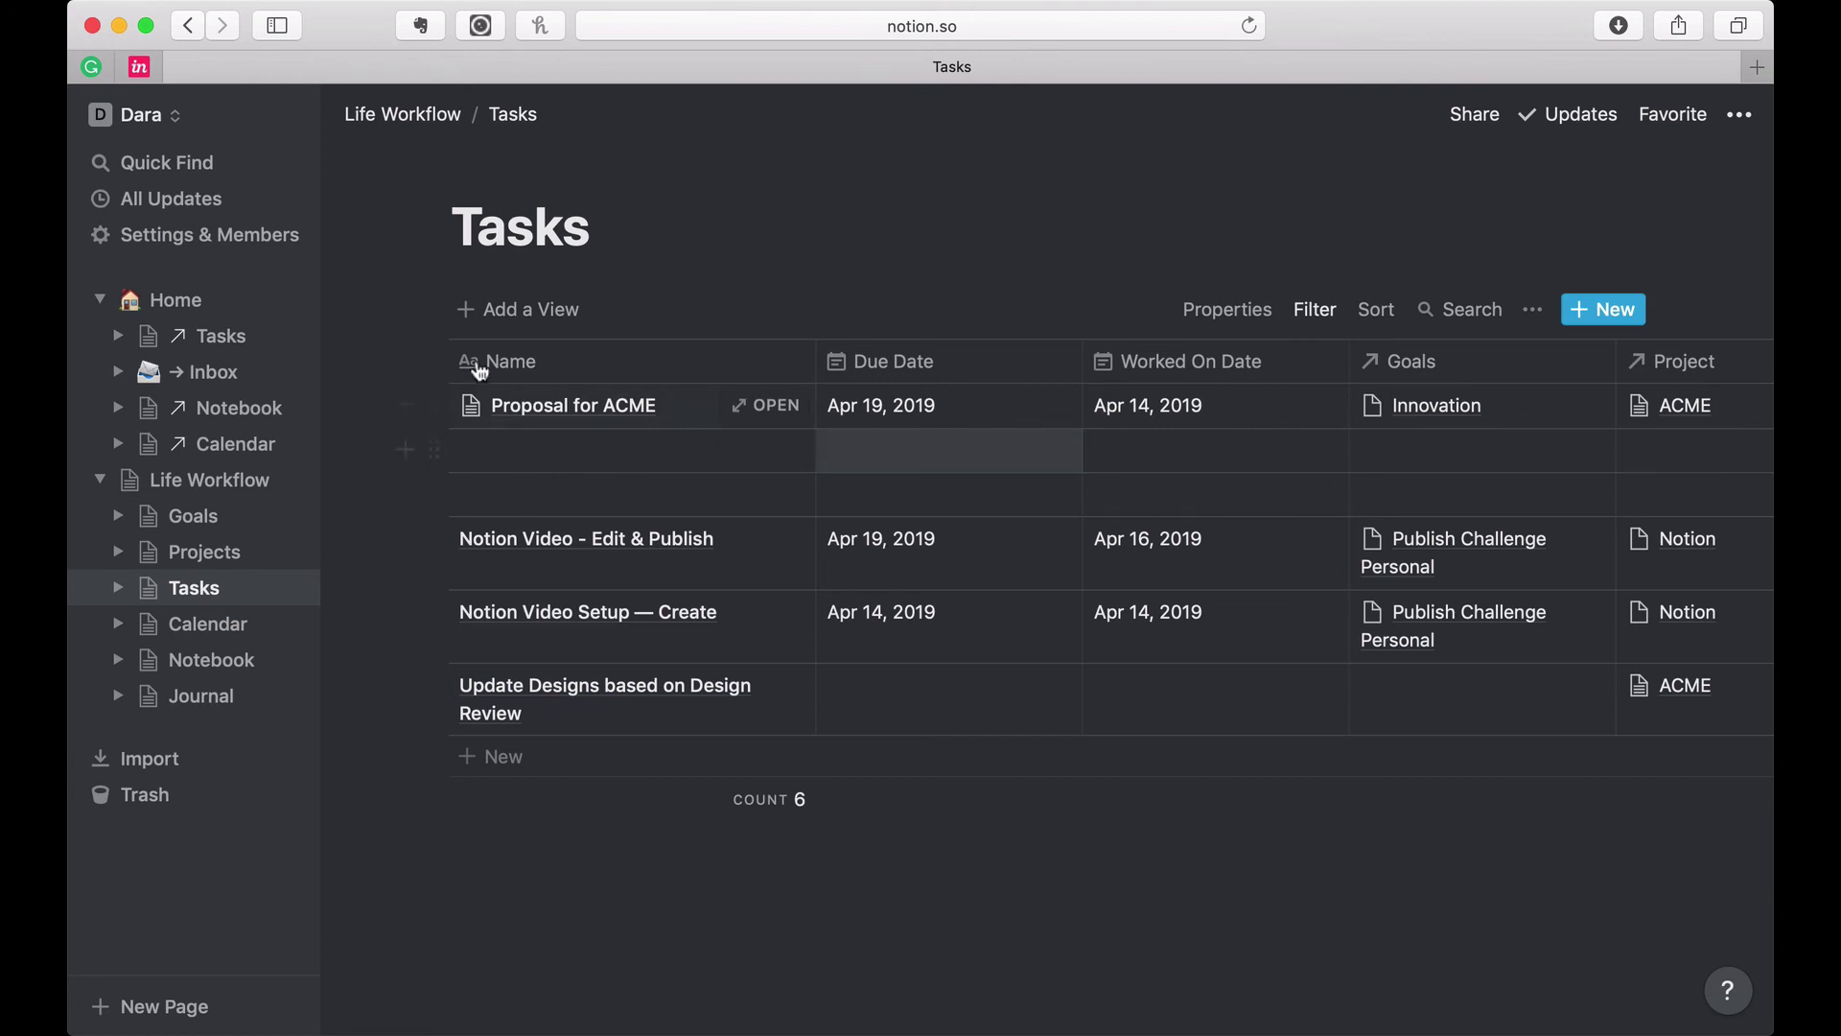
Step: Return to the Home page and delete the → Journal placeholder text above the This Month heading
left_click(191, 313)
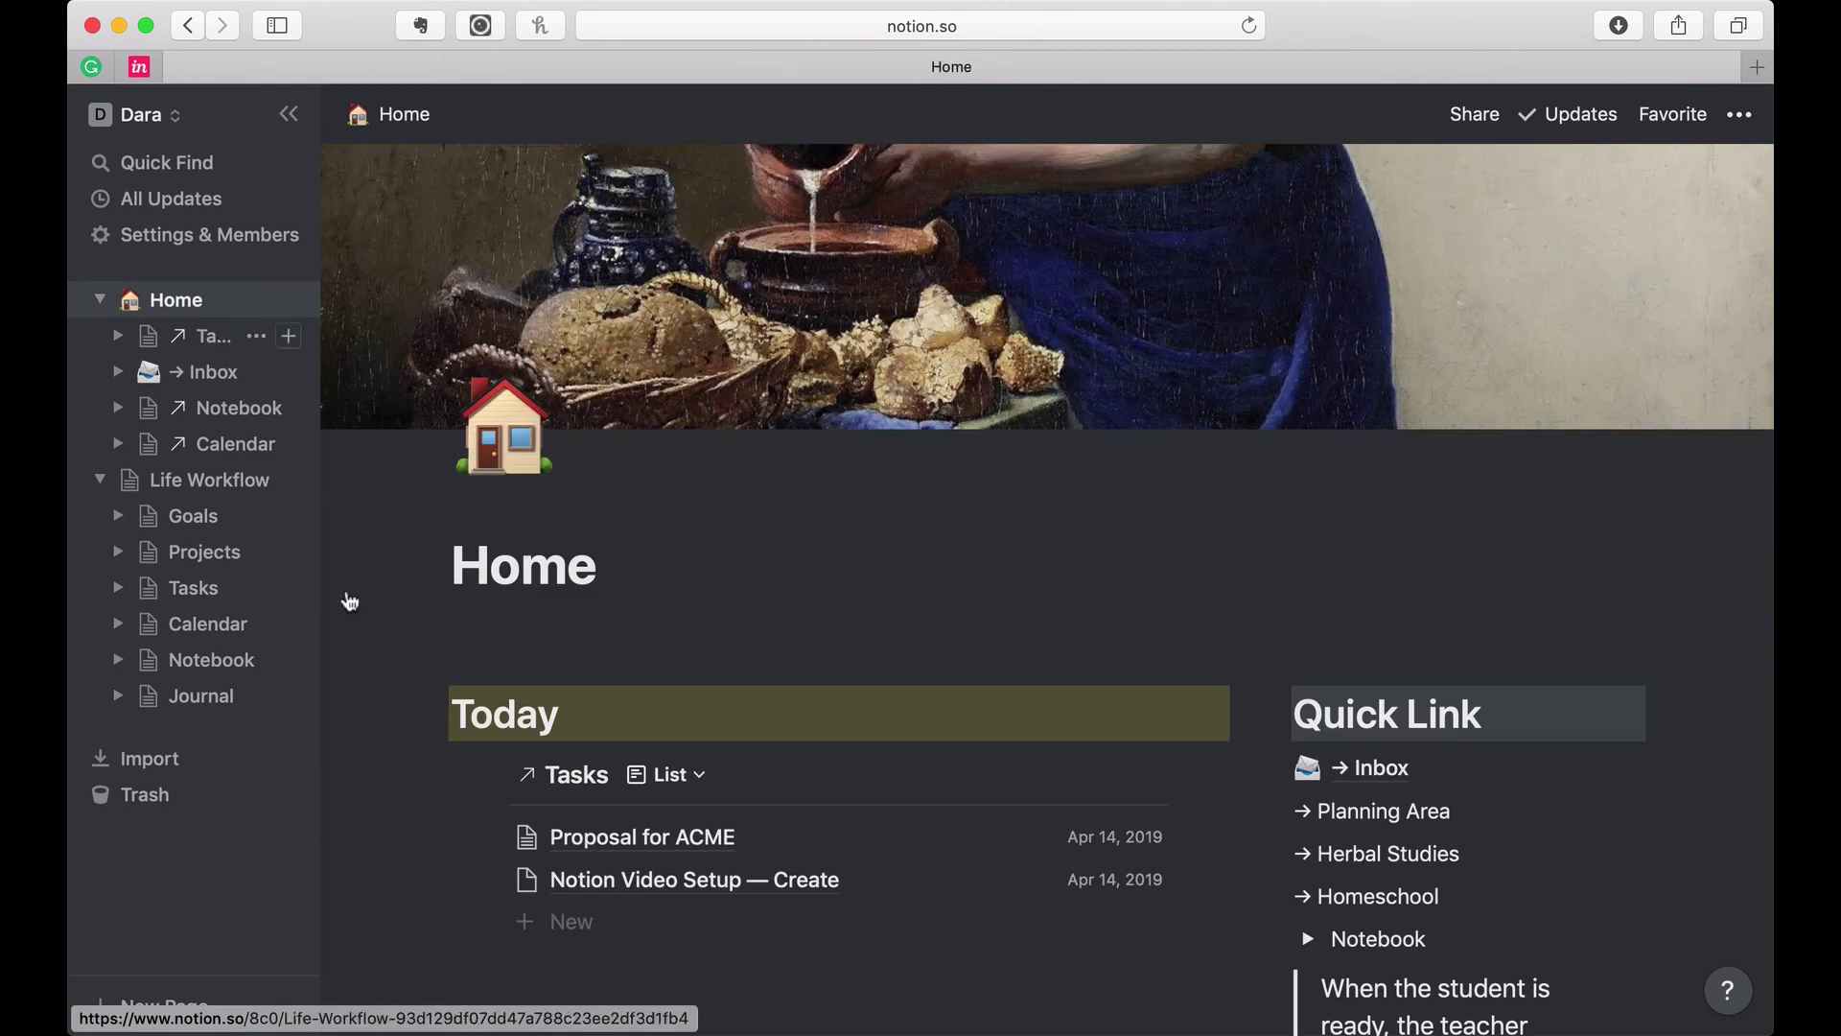
scroll(370, 706, "down", 5)
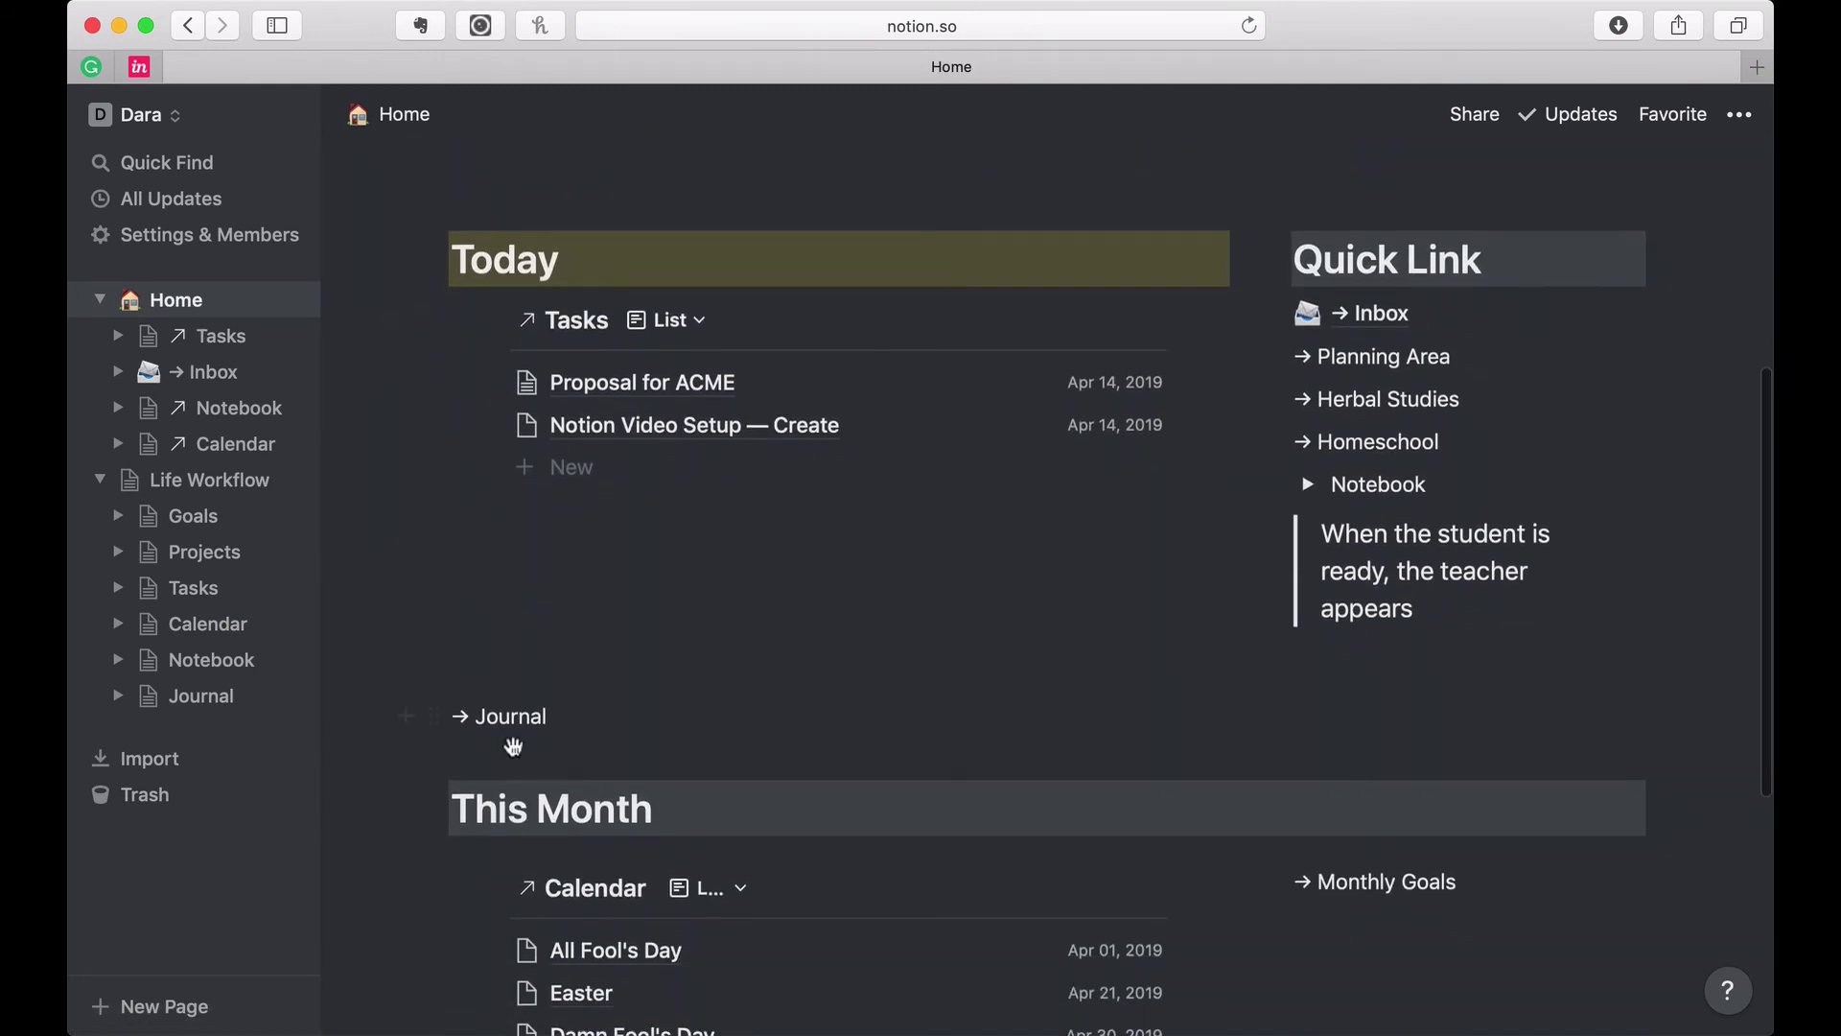
left_click(564, 718)
left_click_drag(555, 718, 446, 717)
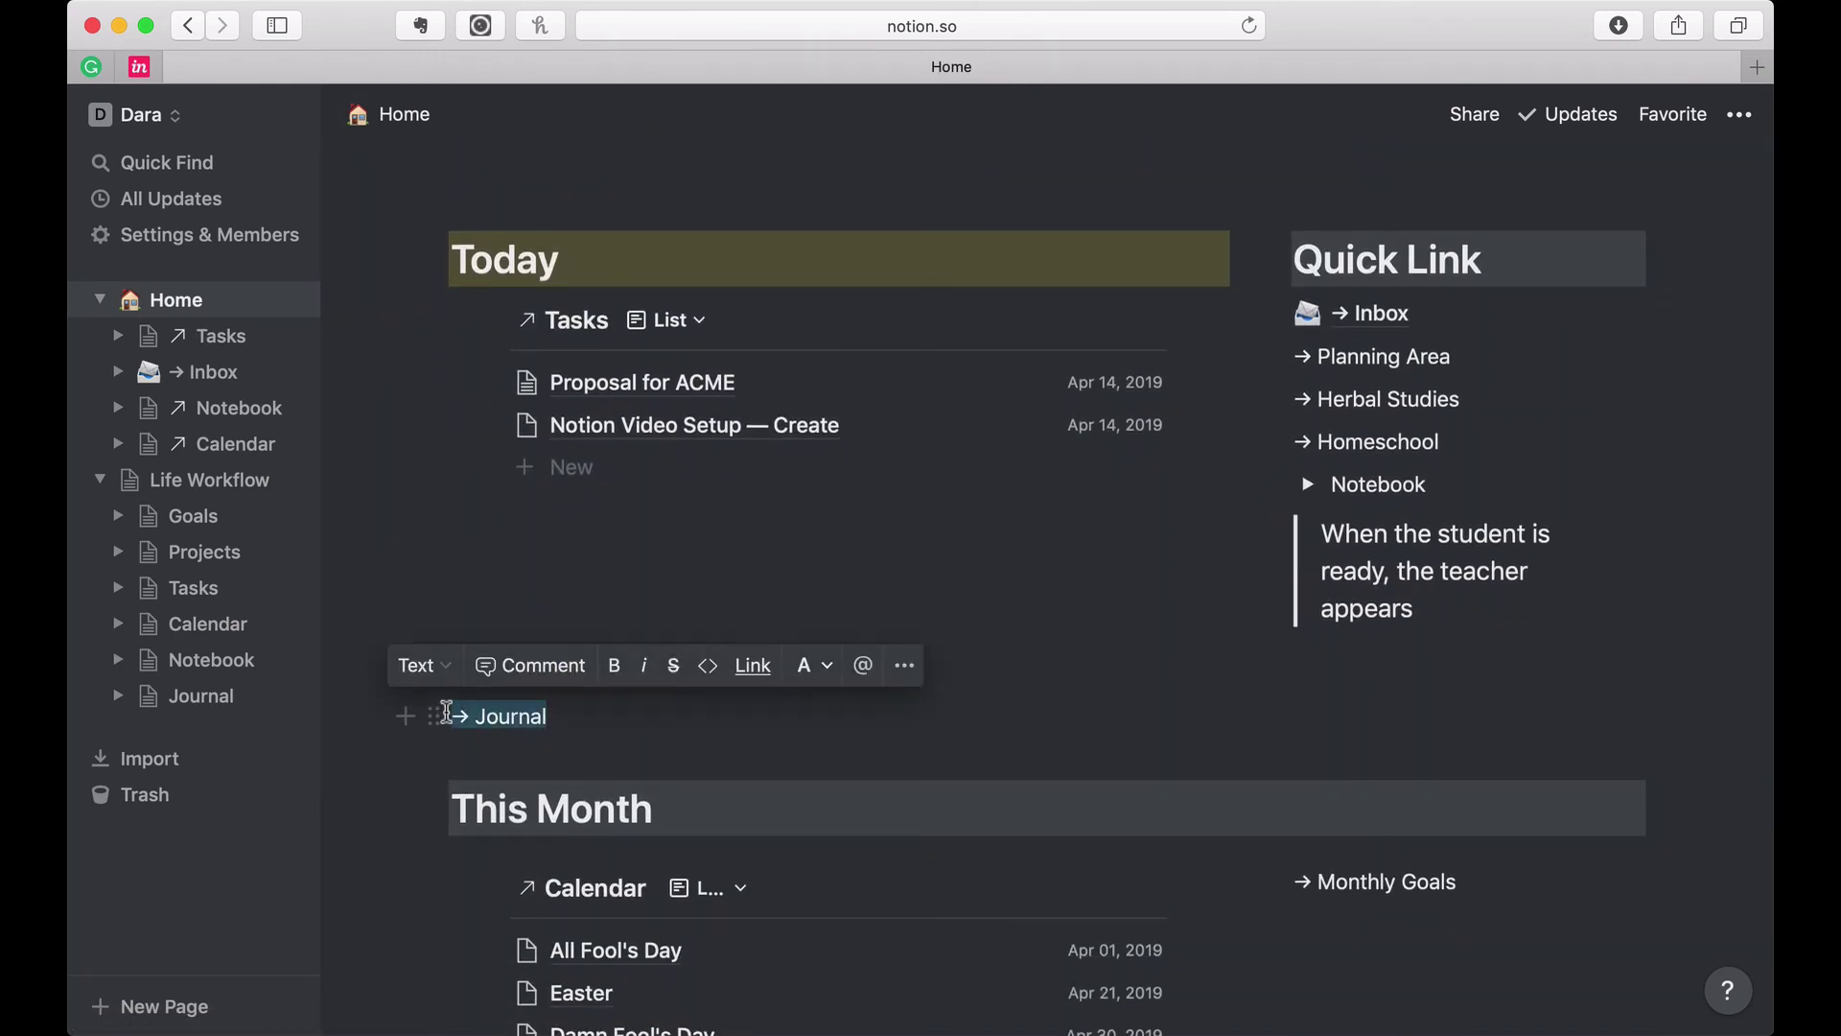
key("BackSpace")
Step: Insert a linked Journal database in the empty line above This Month and move its Task column before Notebook
type("/")
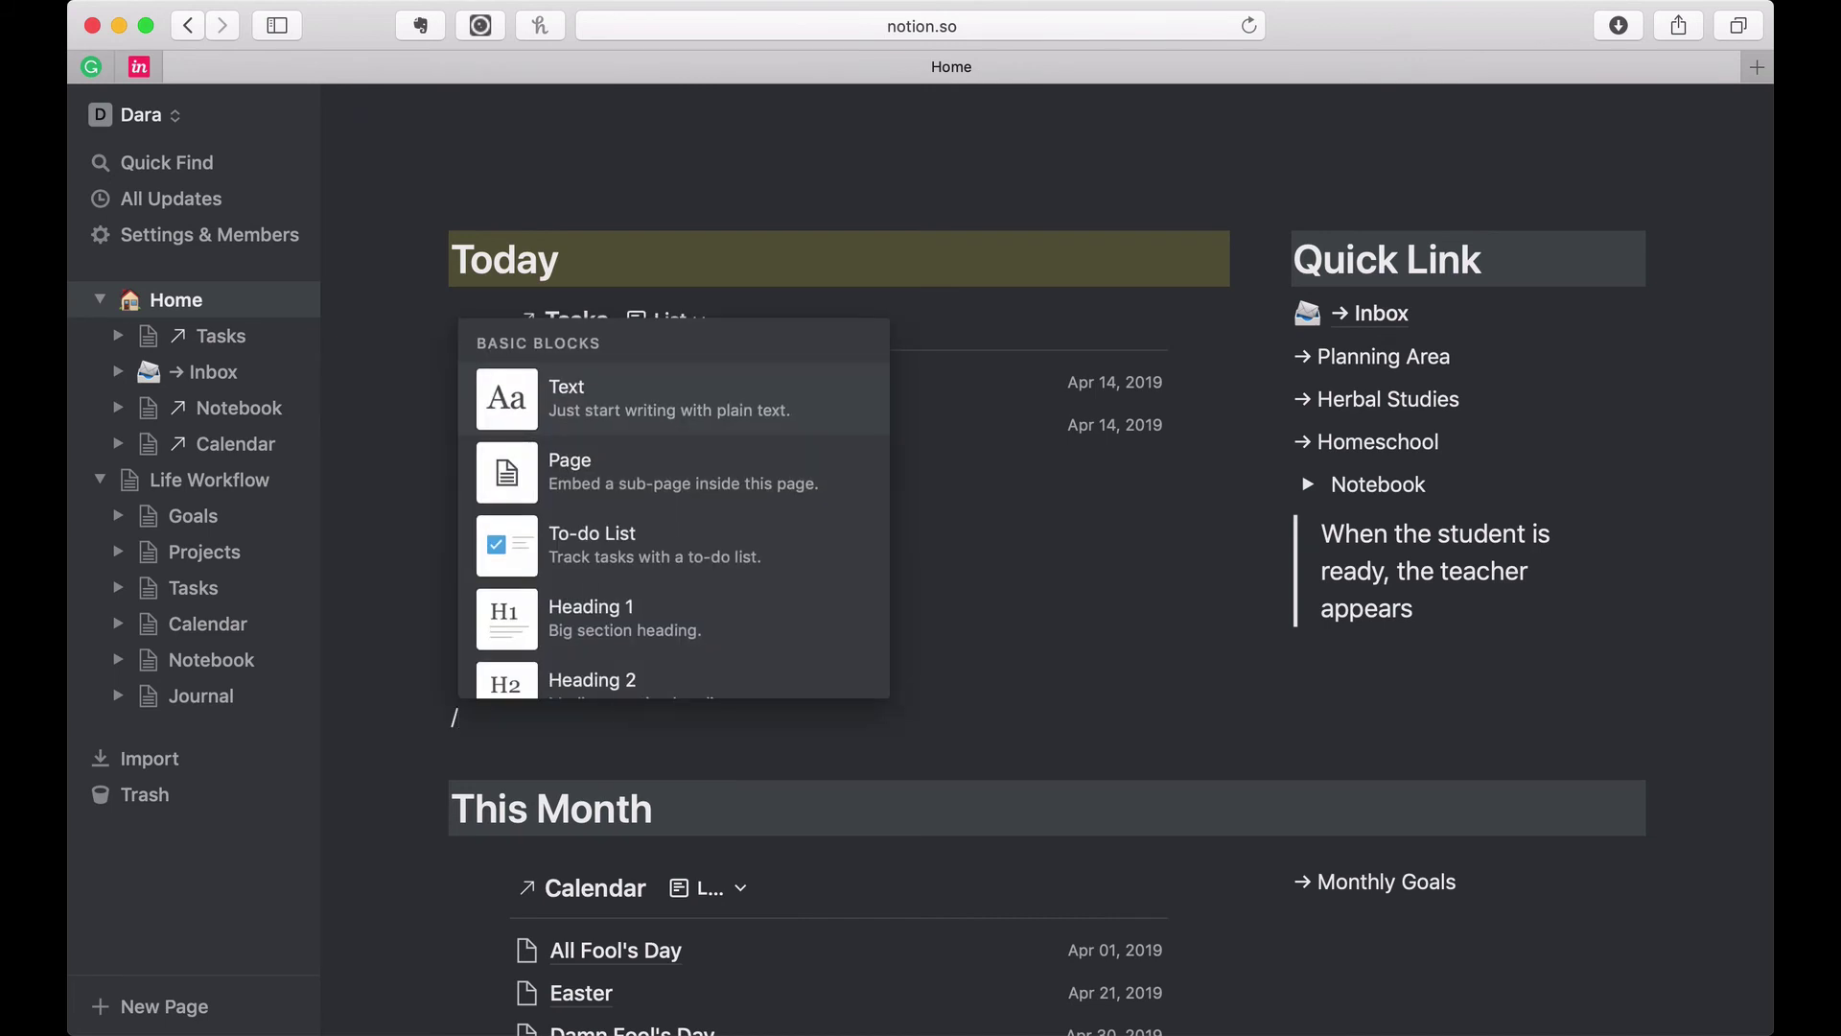
type("link")
key("Return")
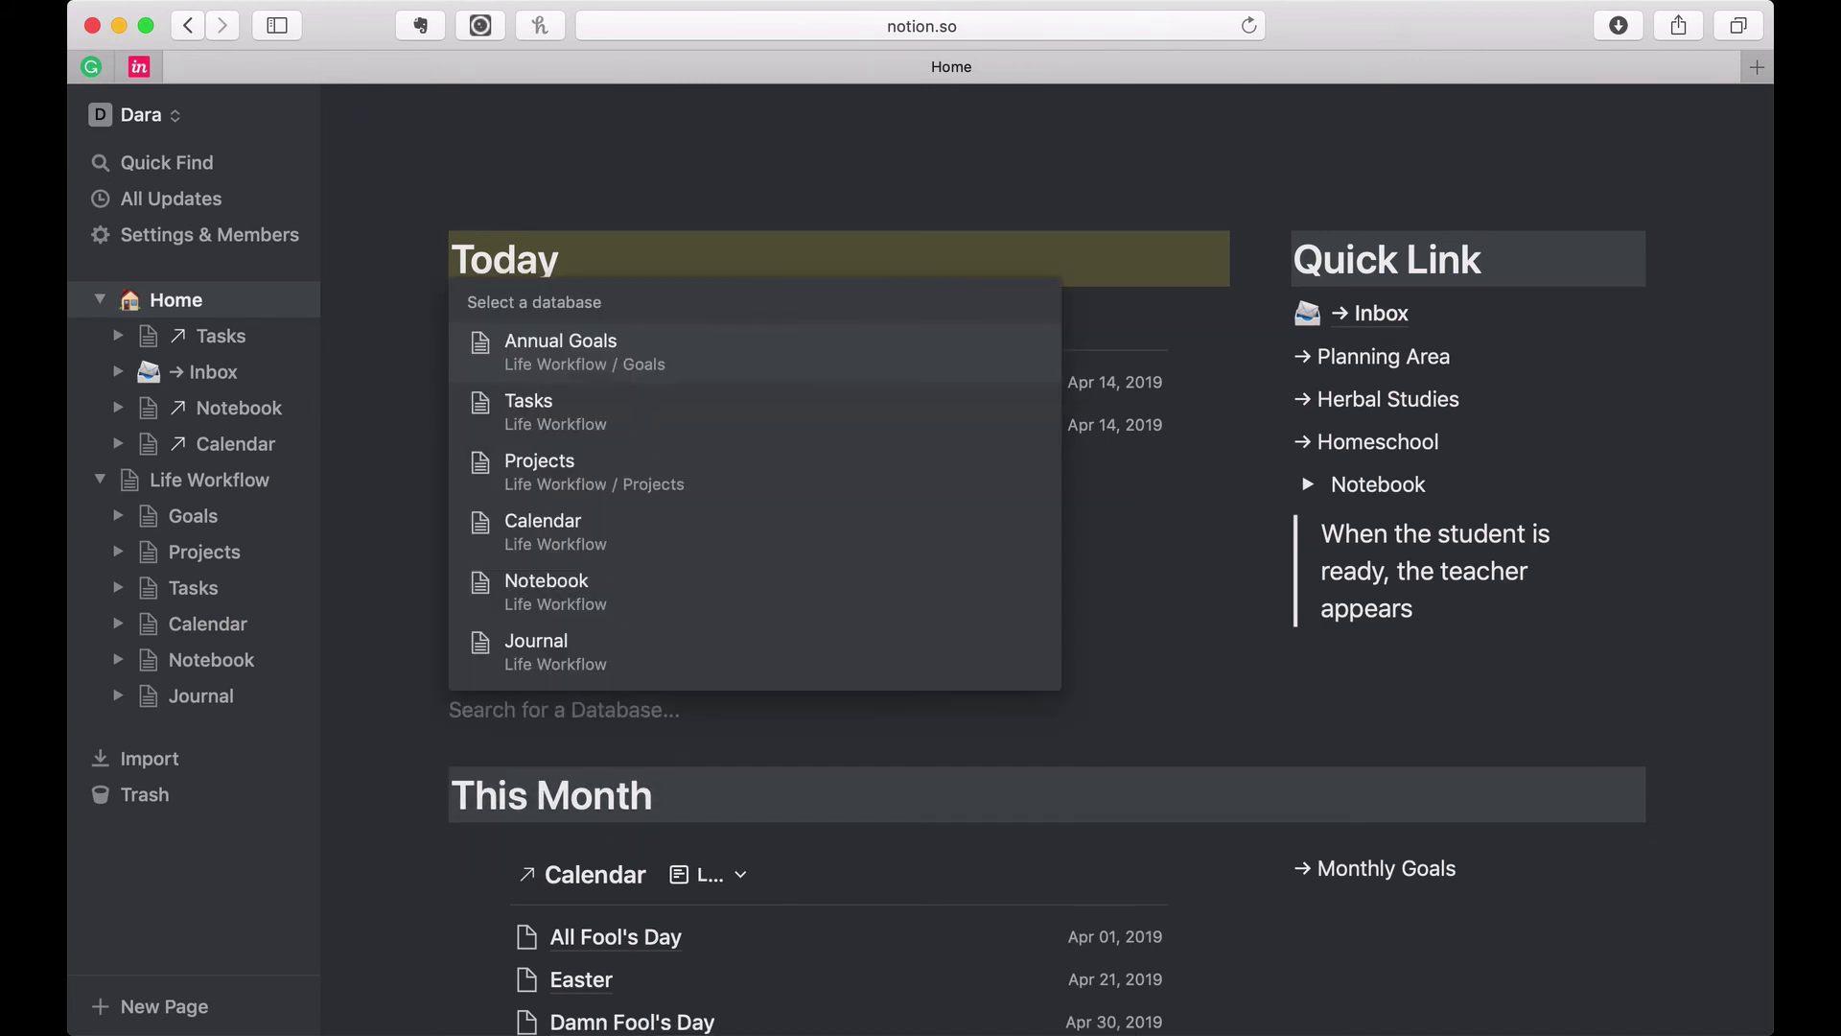
left_click(500, 640)
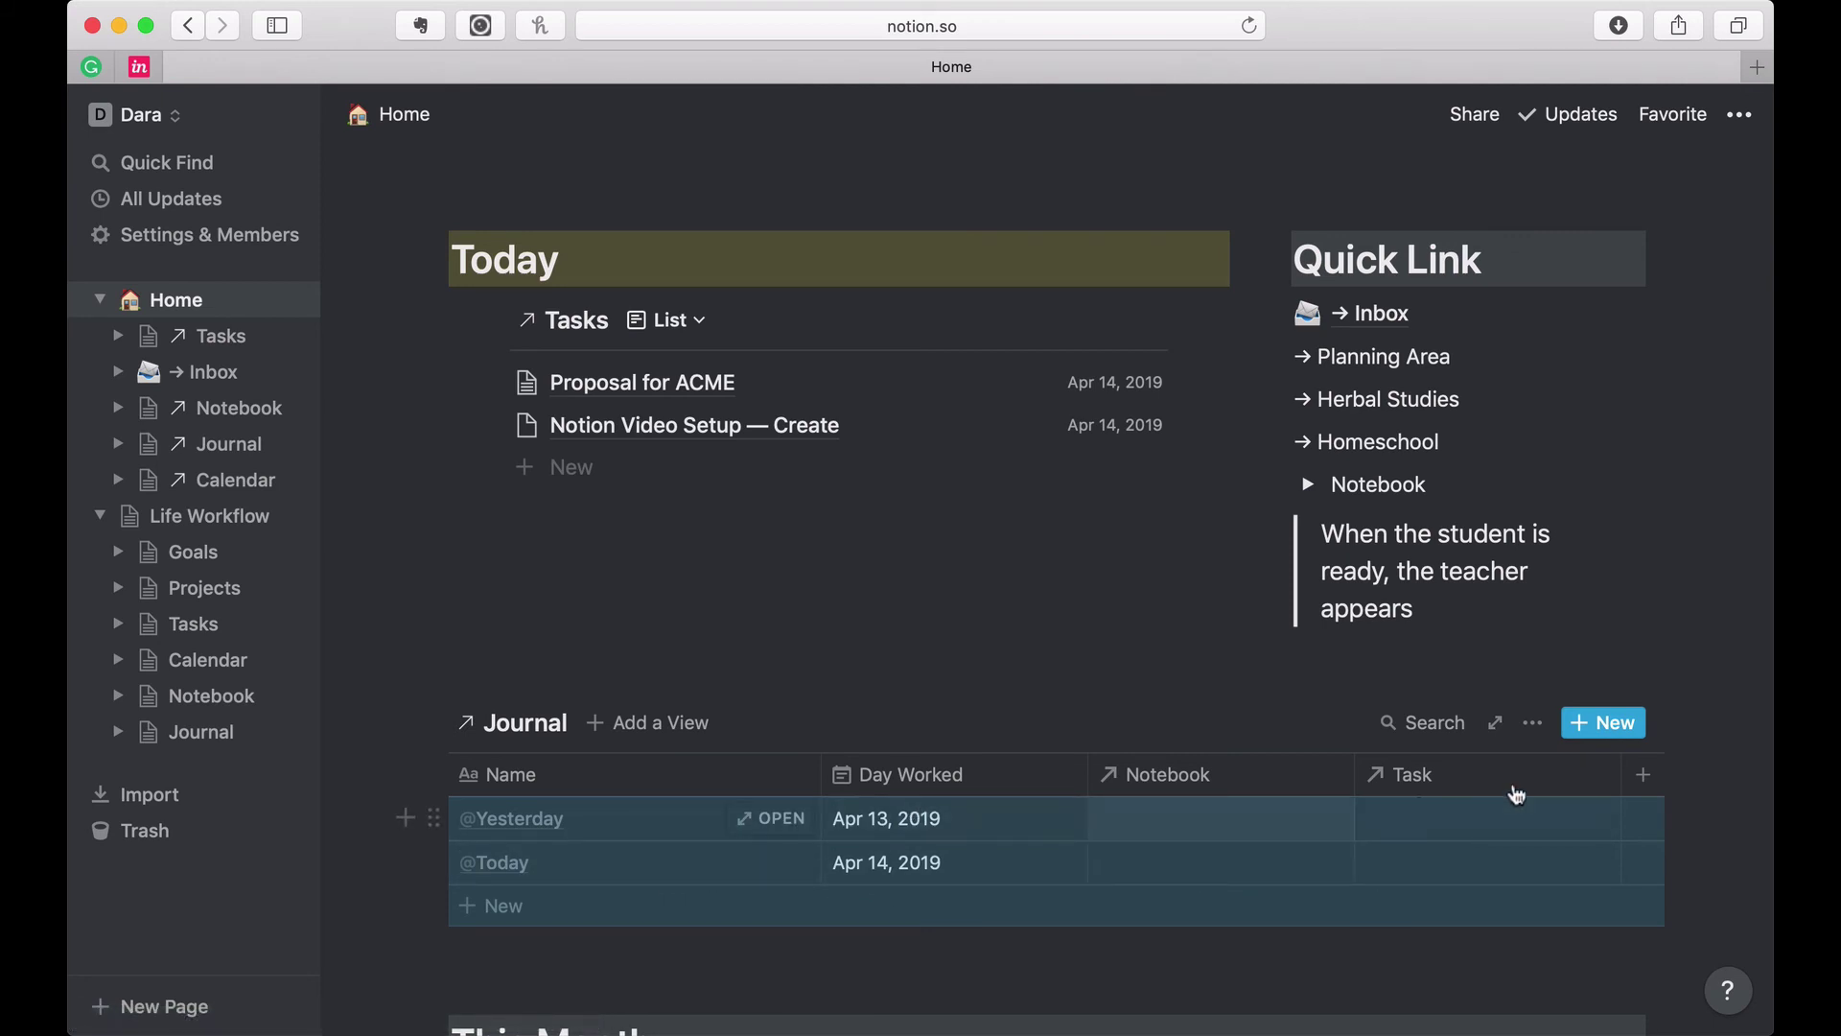
scroll(1342, 822, "right", 2)
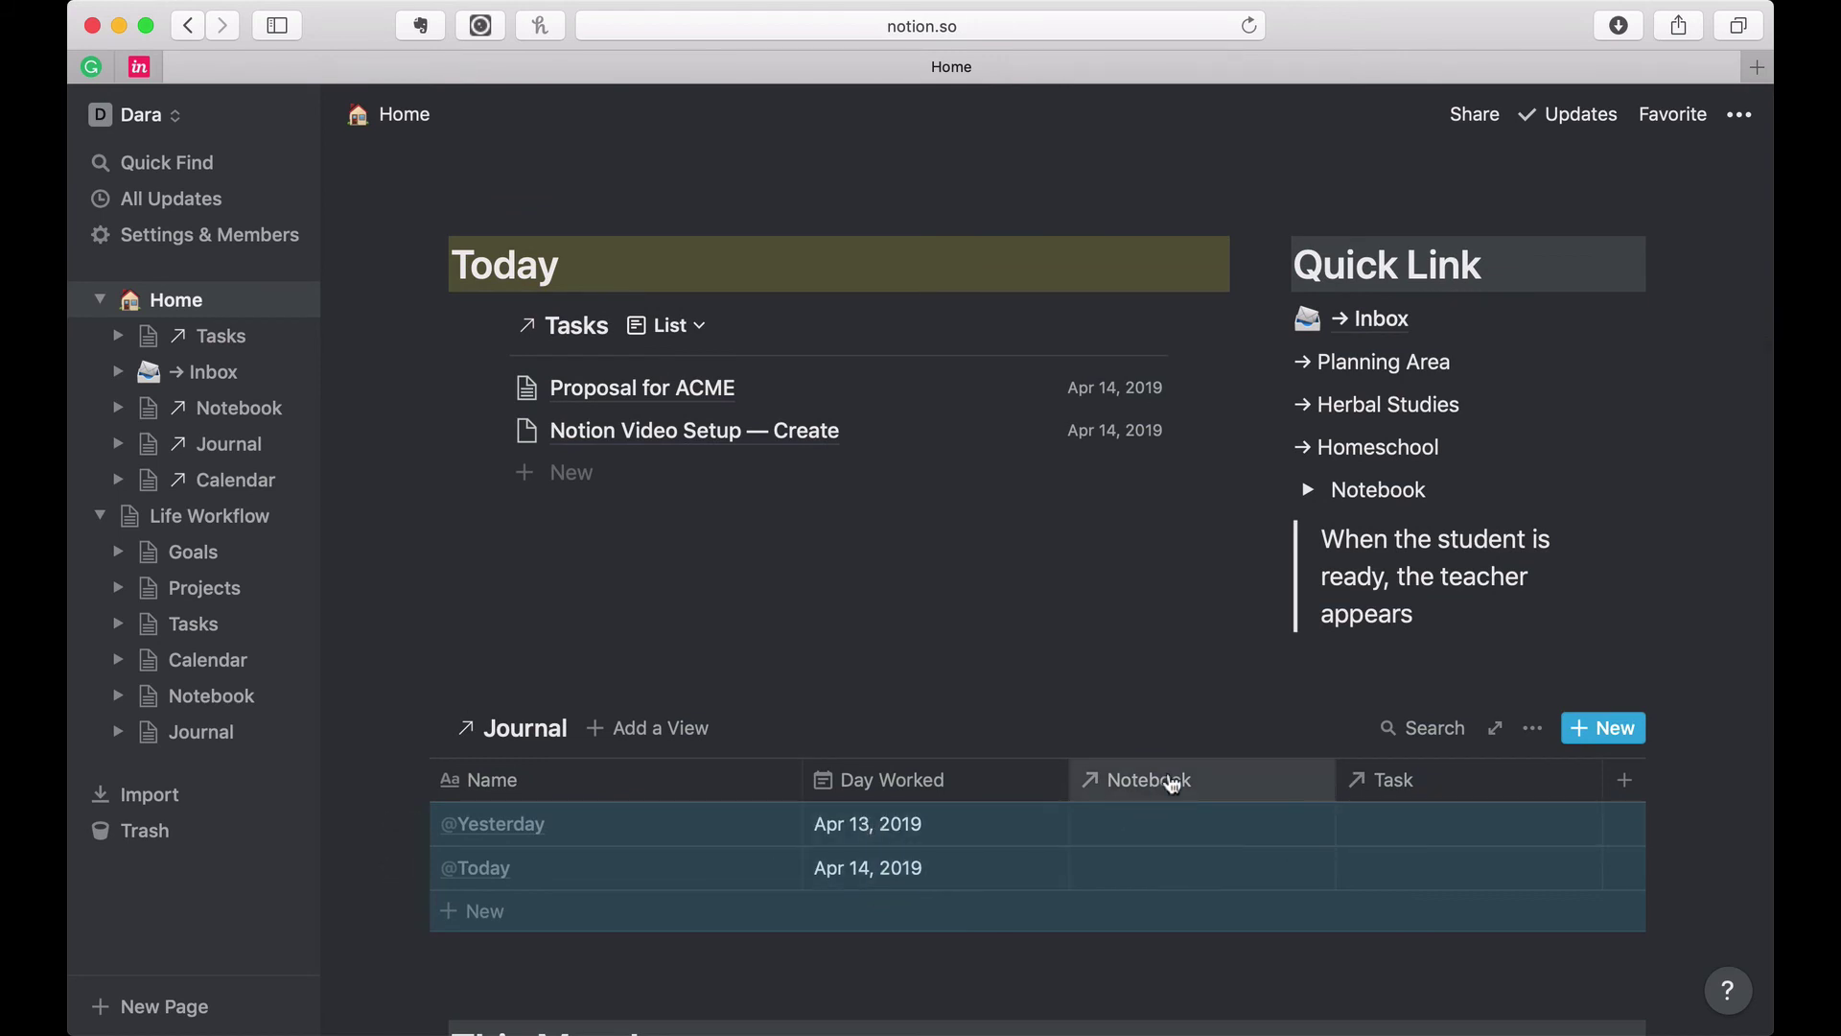
left_click_drag(1172, 779, 1480, 803)
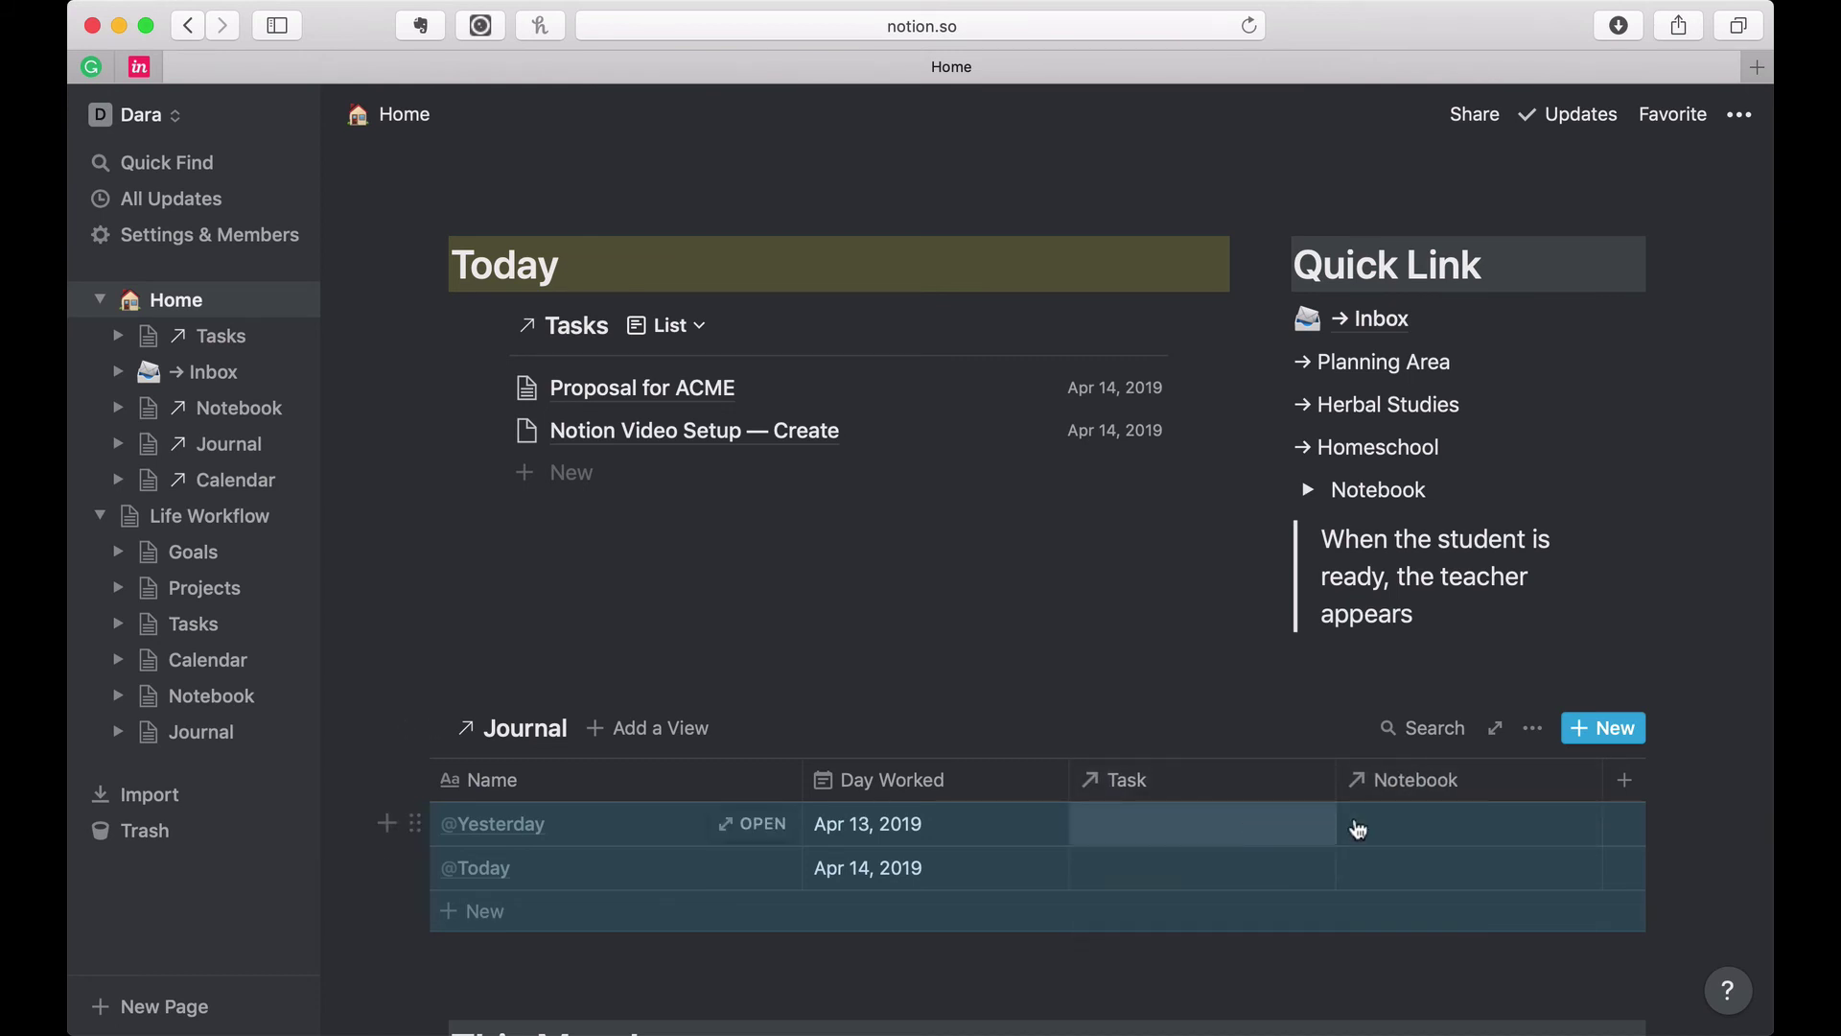
left_click(1534, 731)
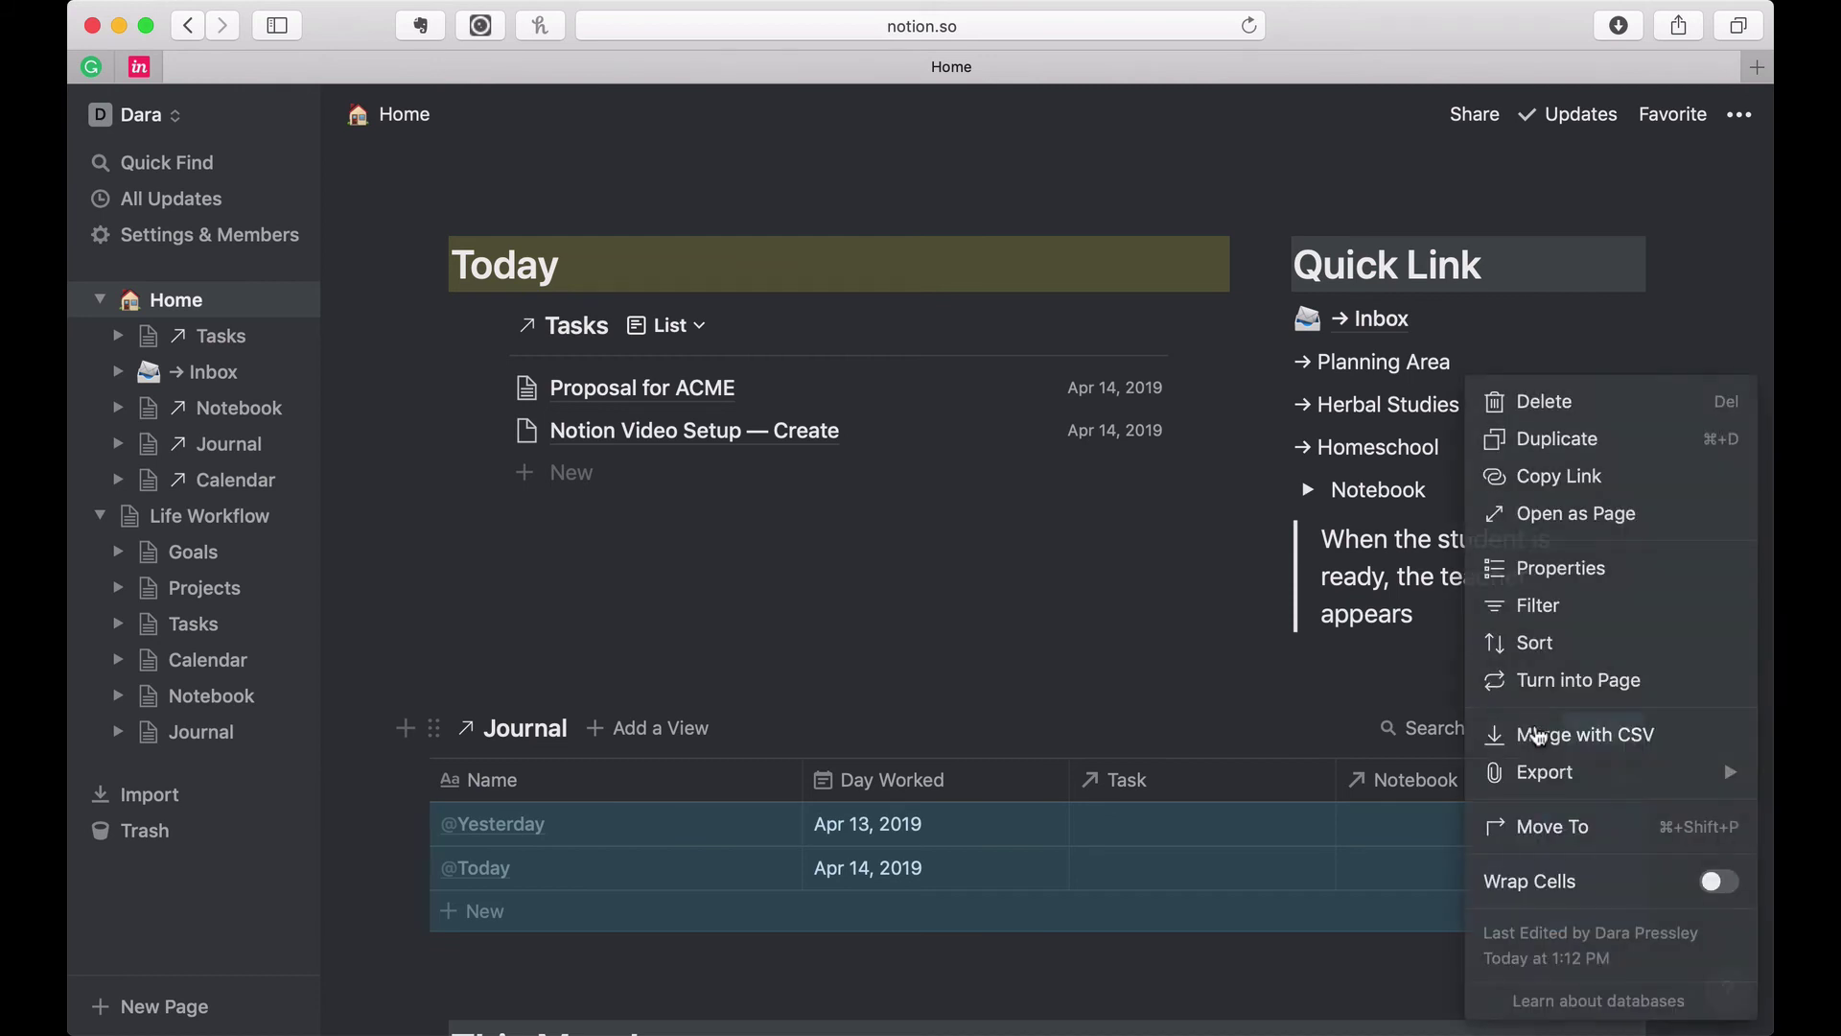
left_click(1535, 608)
left_click(1199, 955)
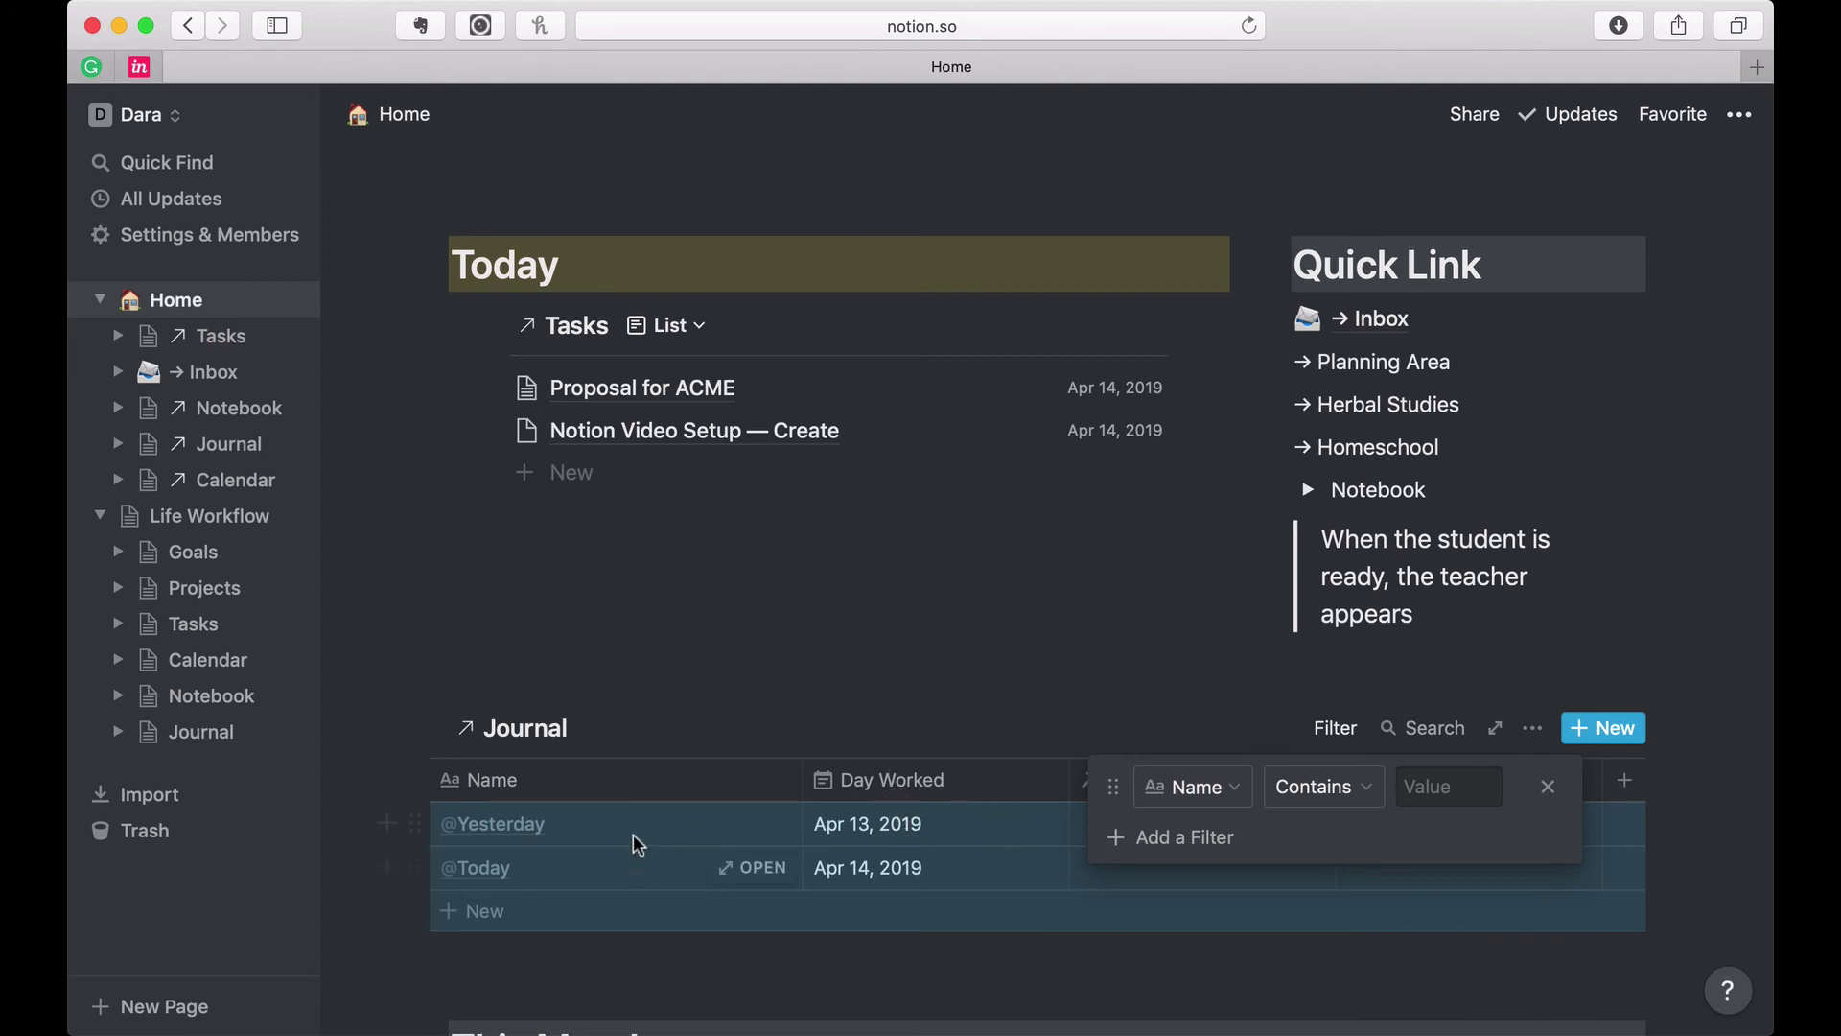
left_click(1223, 796)
left_click(1224, 789)
left_click(1408, 788)
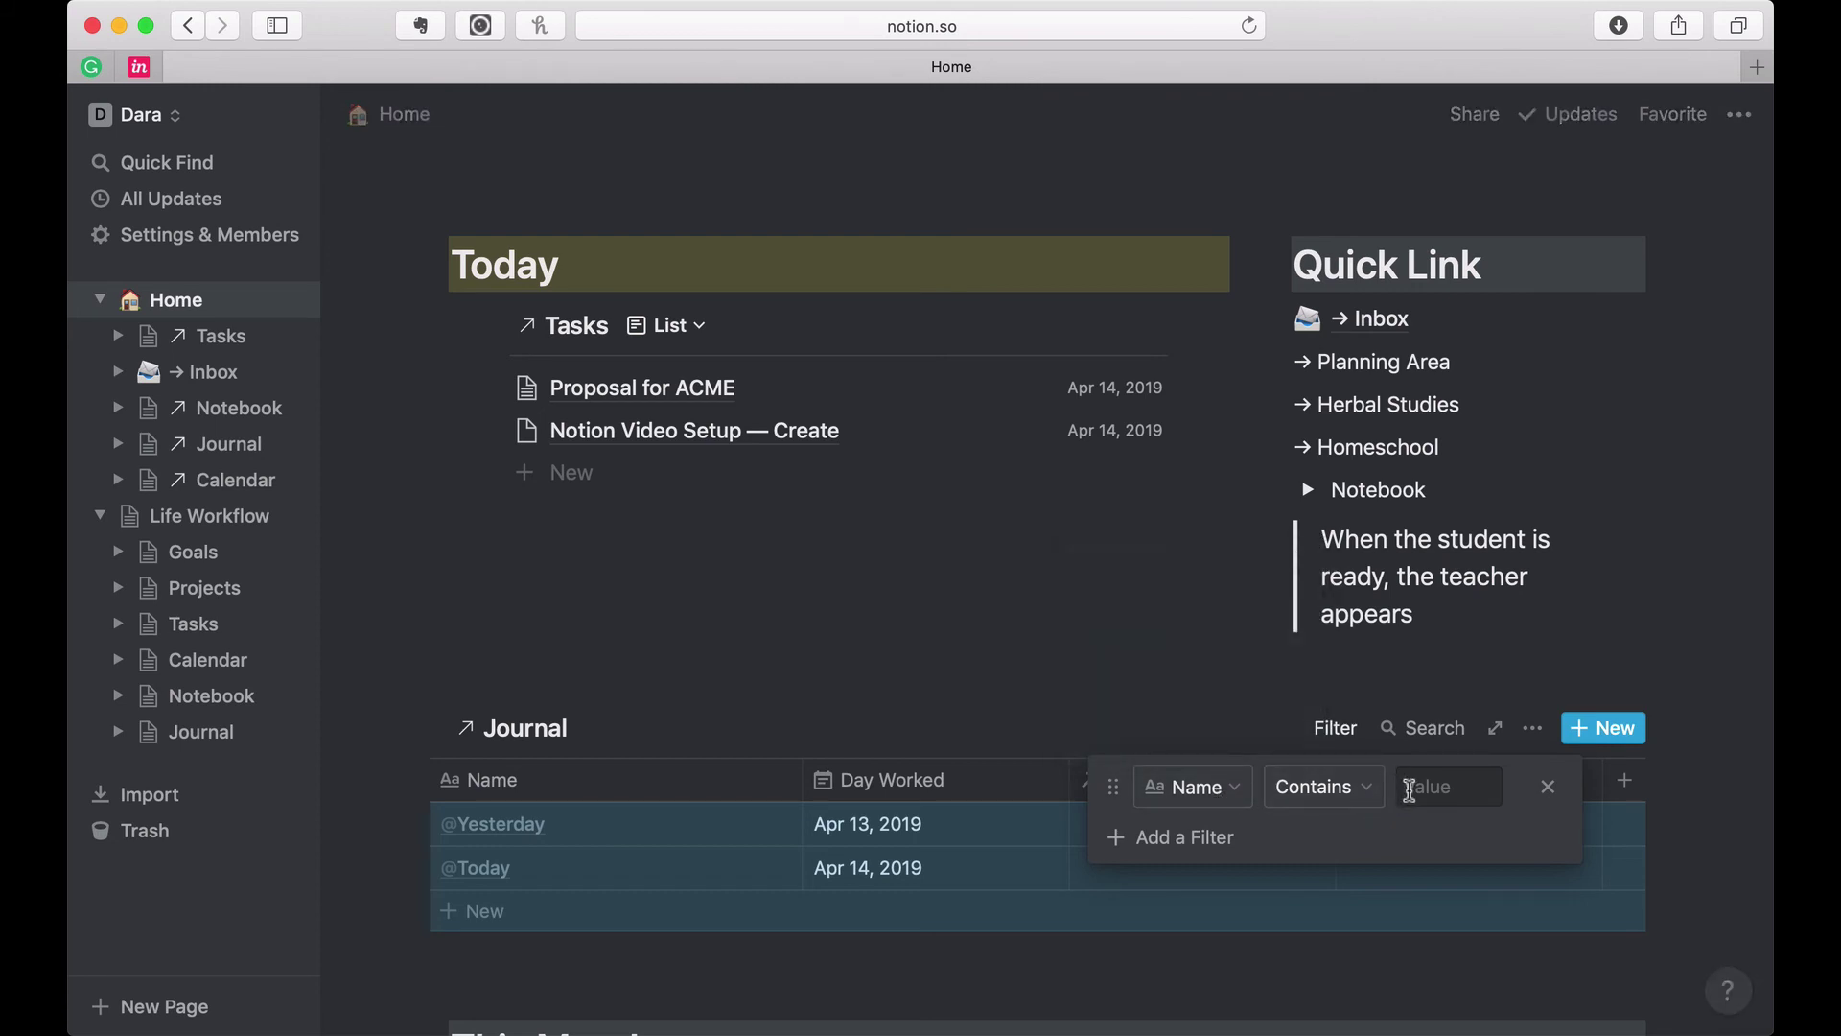
type("@Today")
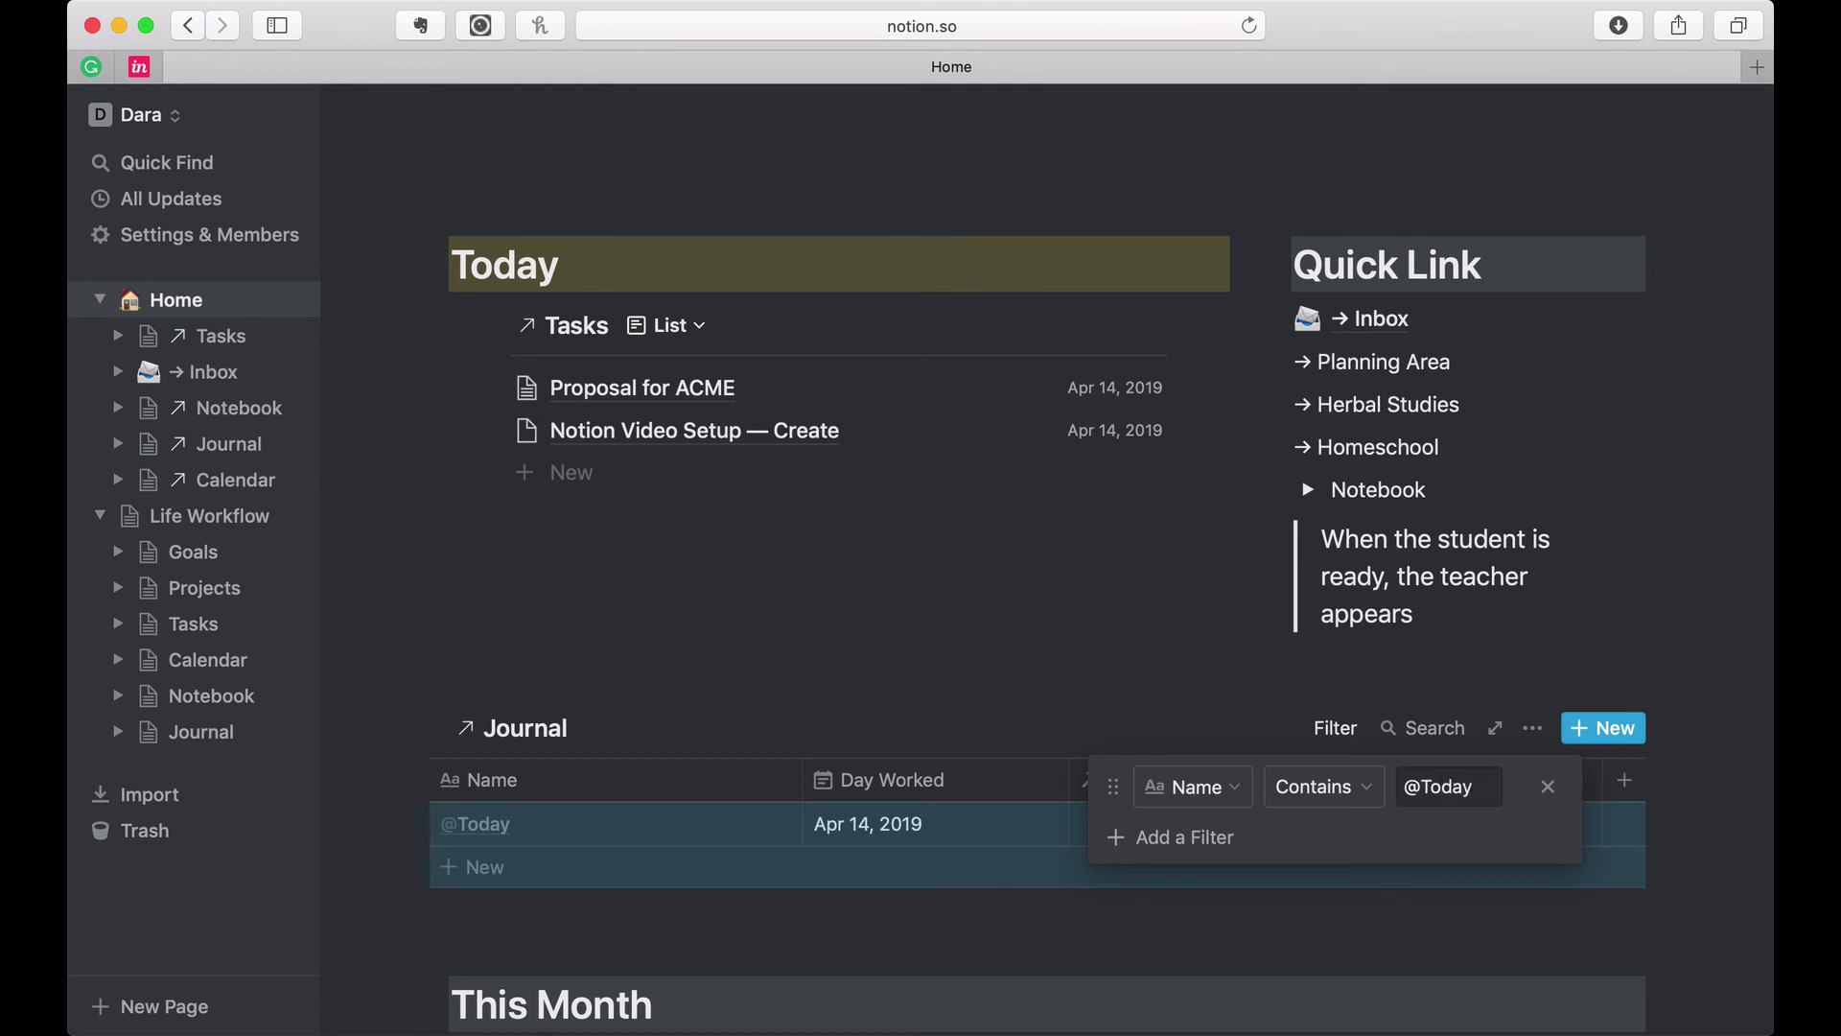
left_click(1410, 836)
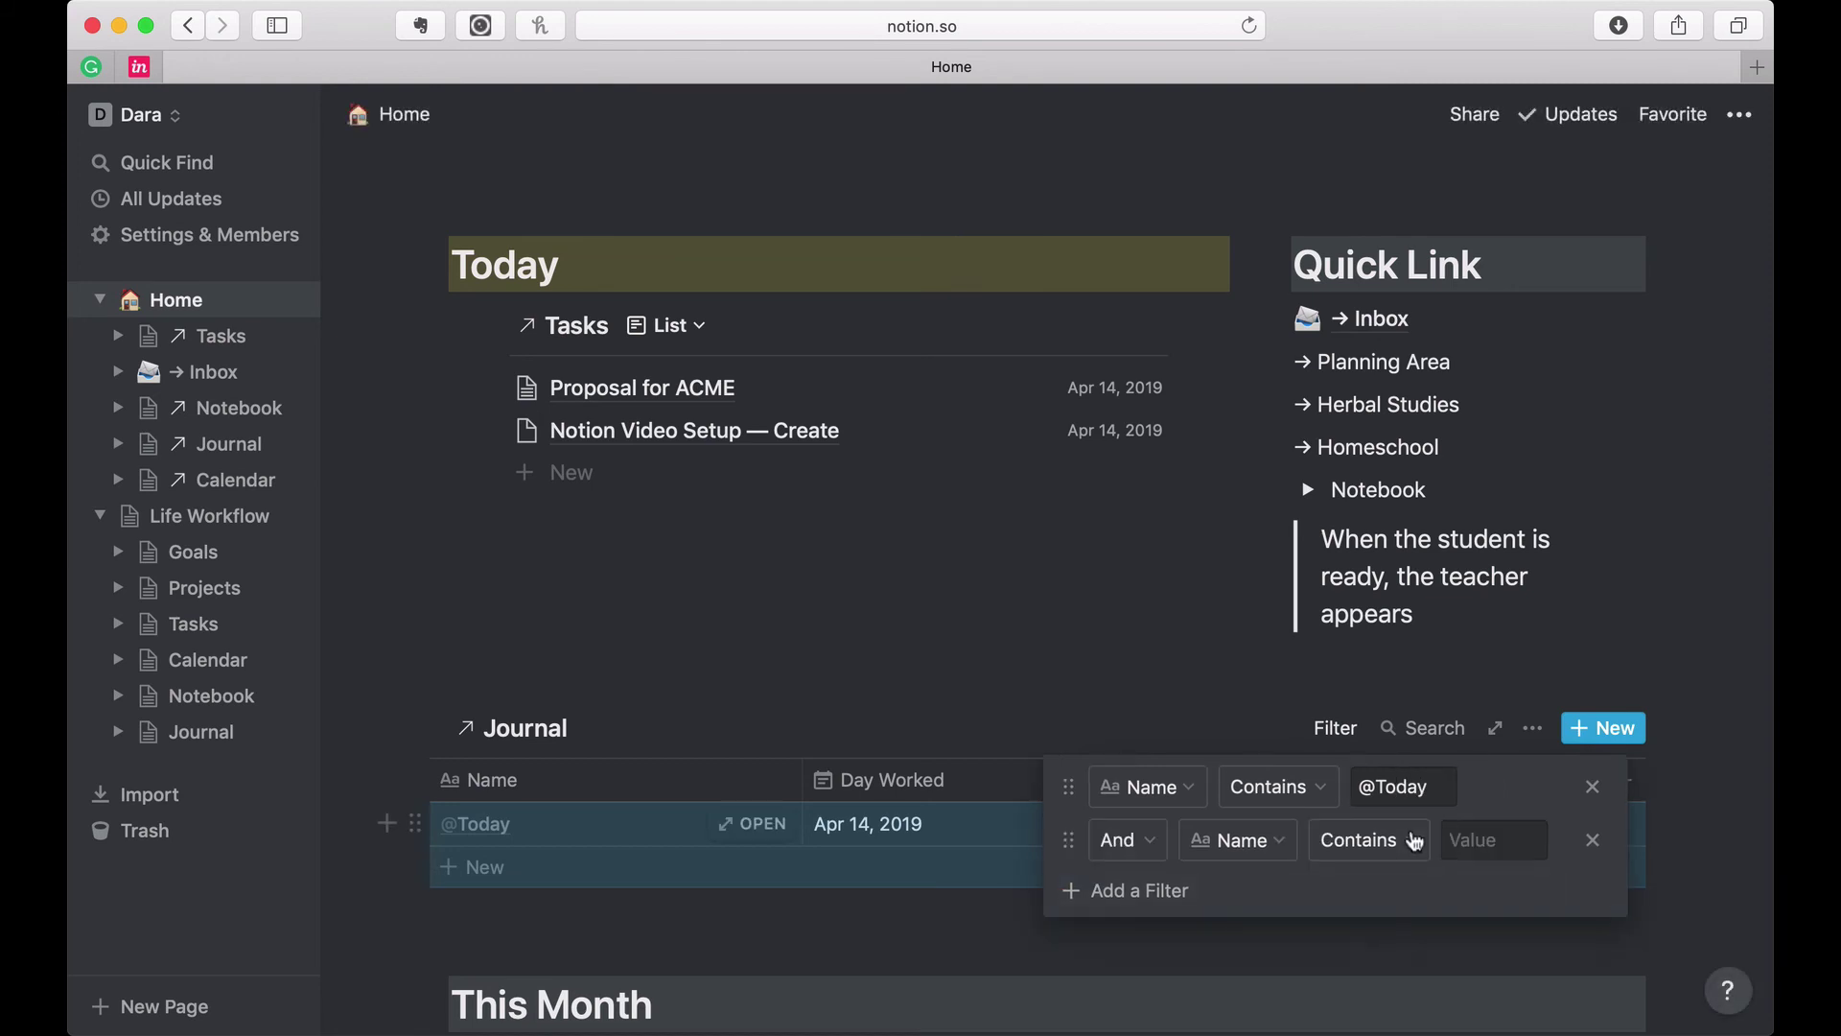
left_click(1593, 848)
left_click(1199, 698)
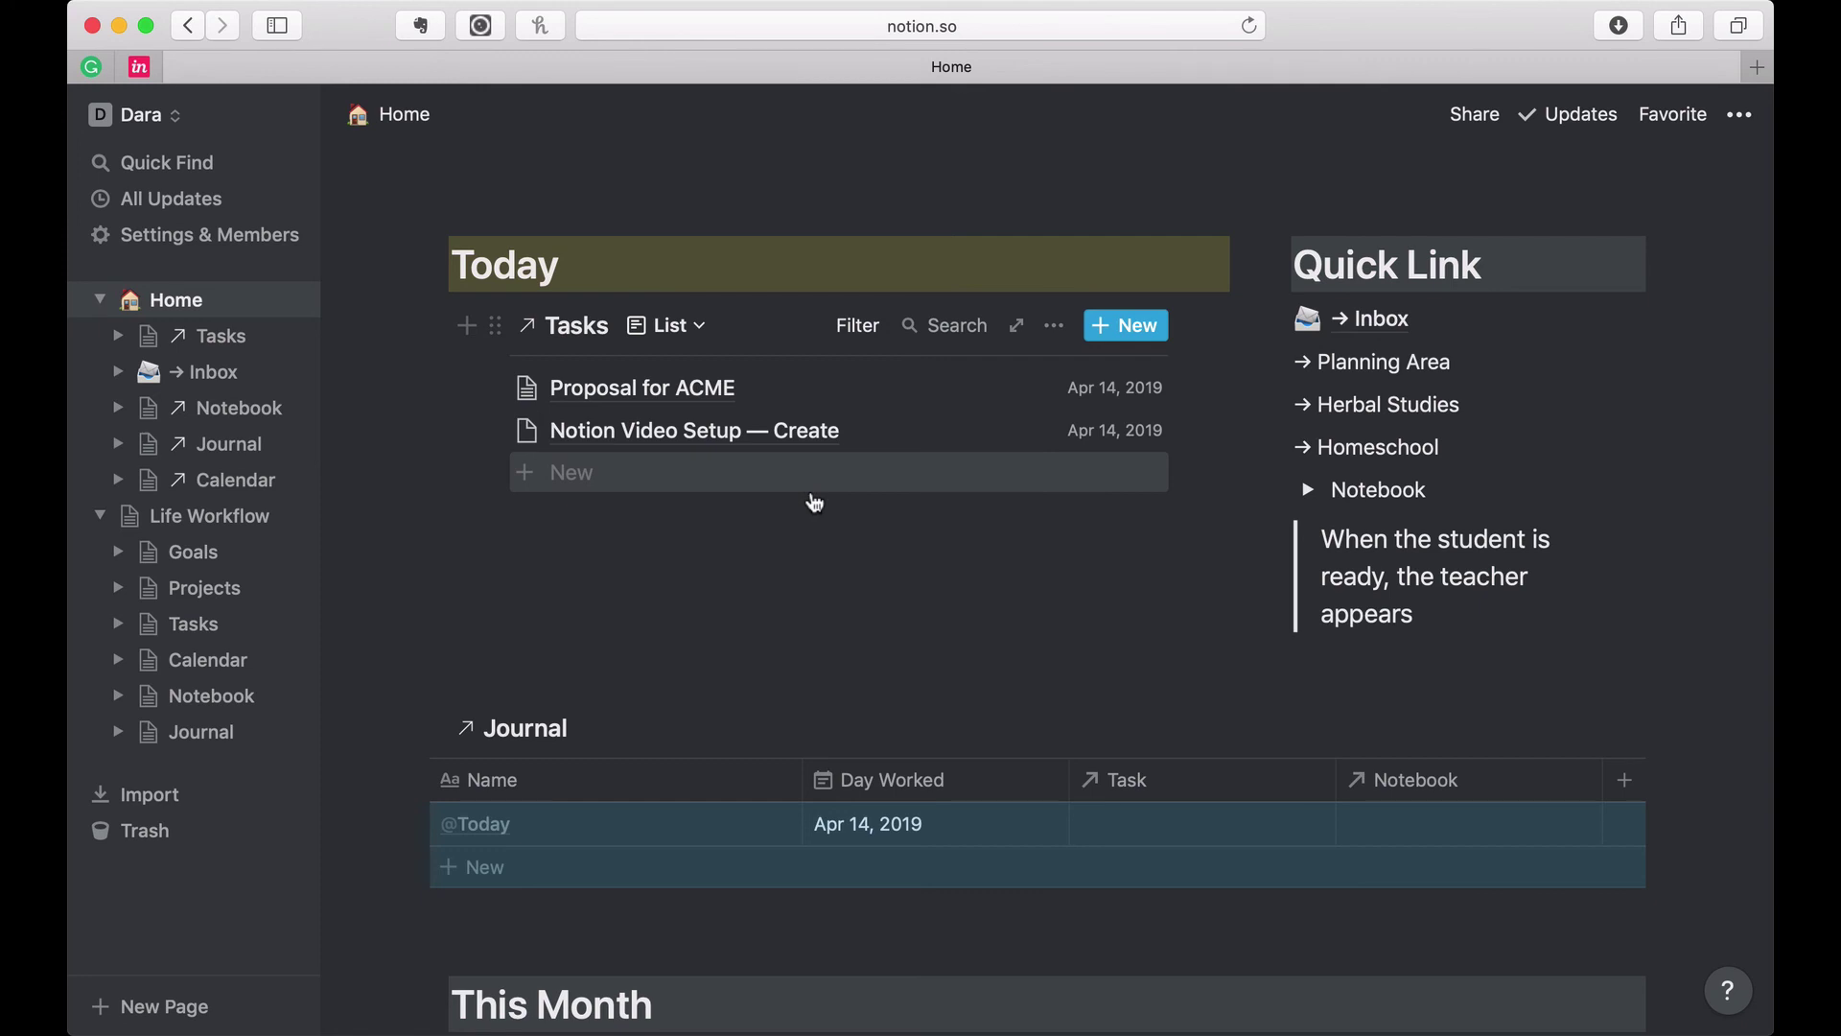
left_click(776, 447)
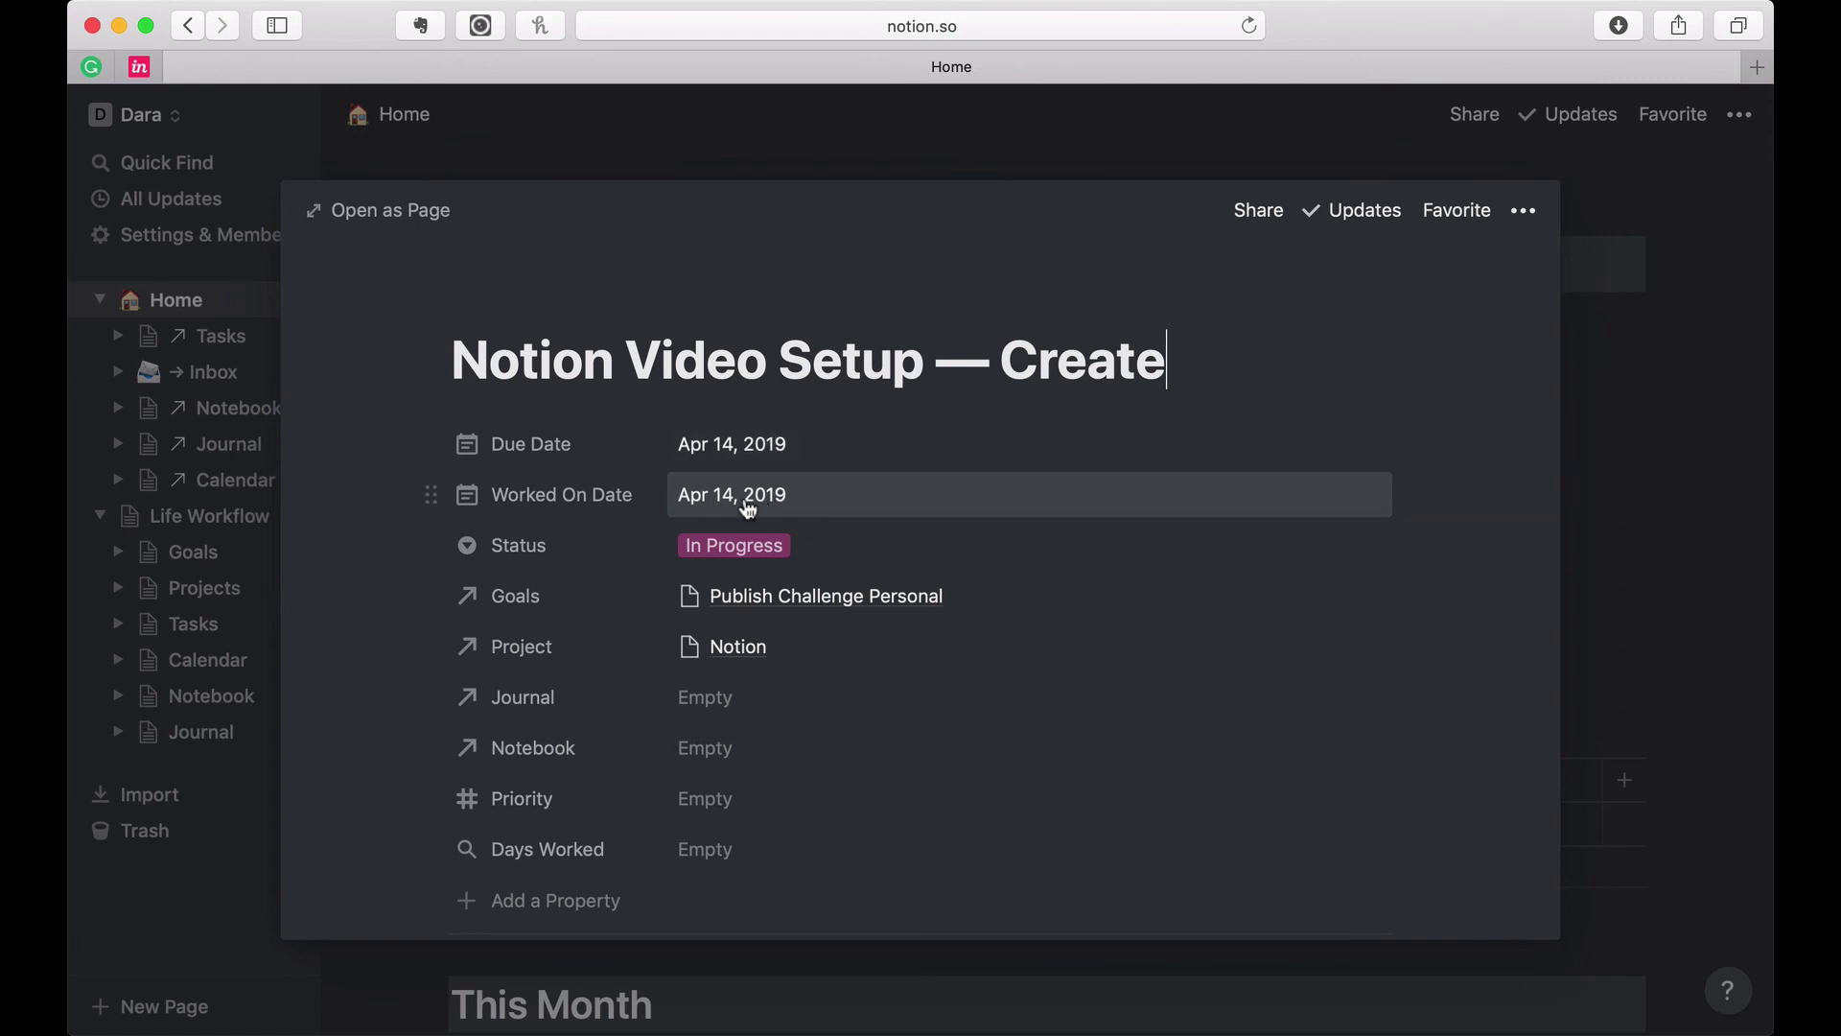
left_click(702, 700)
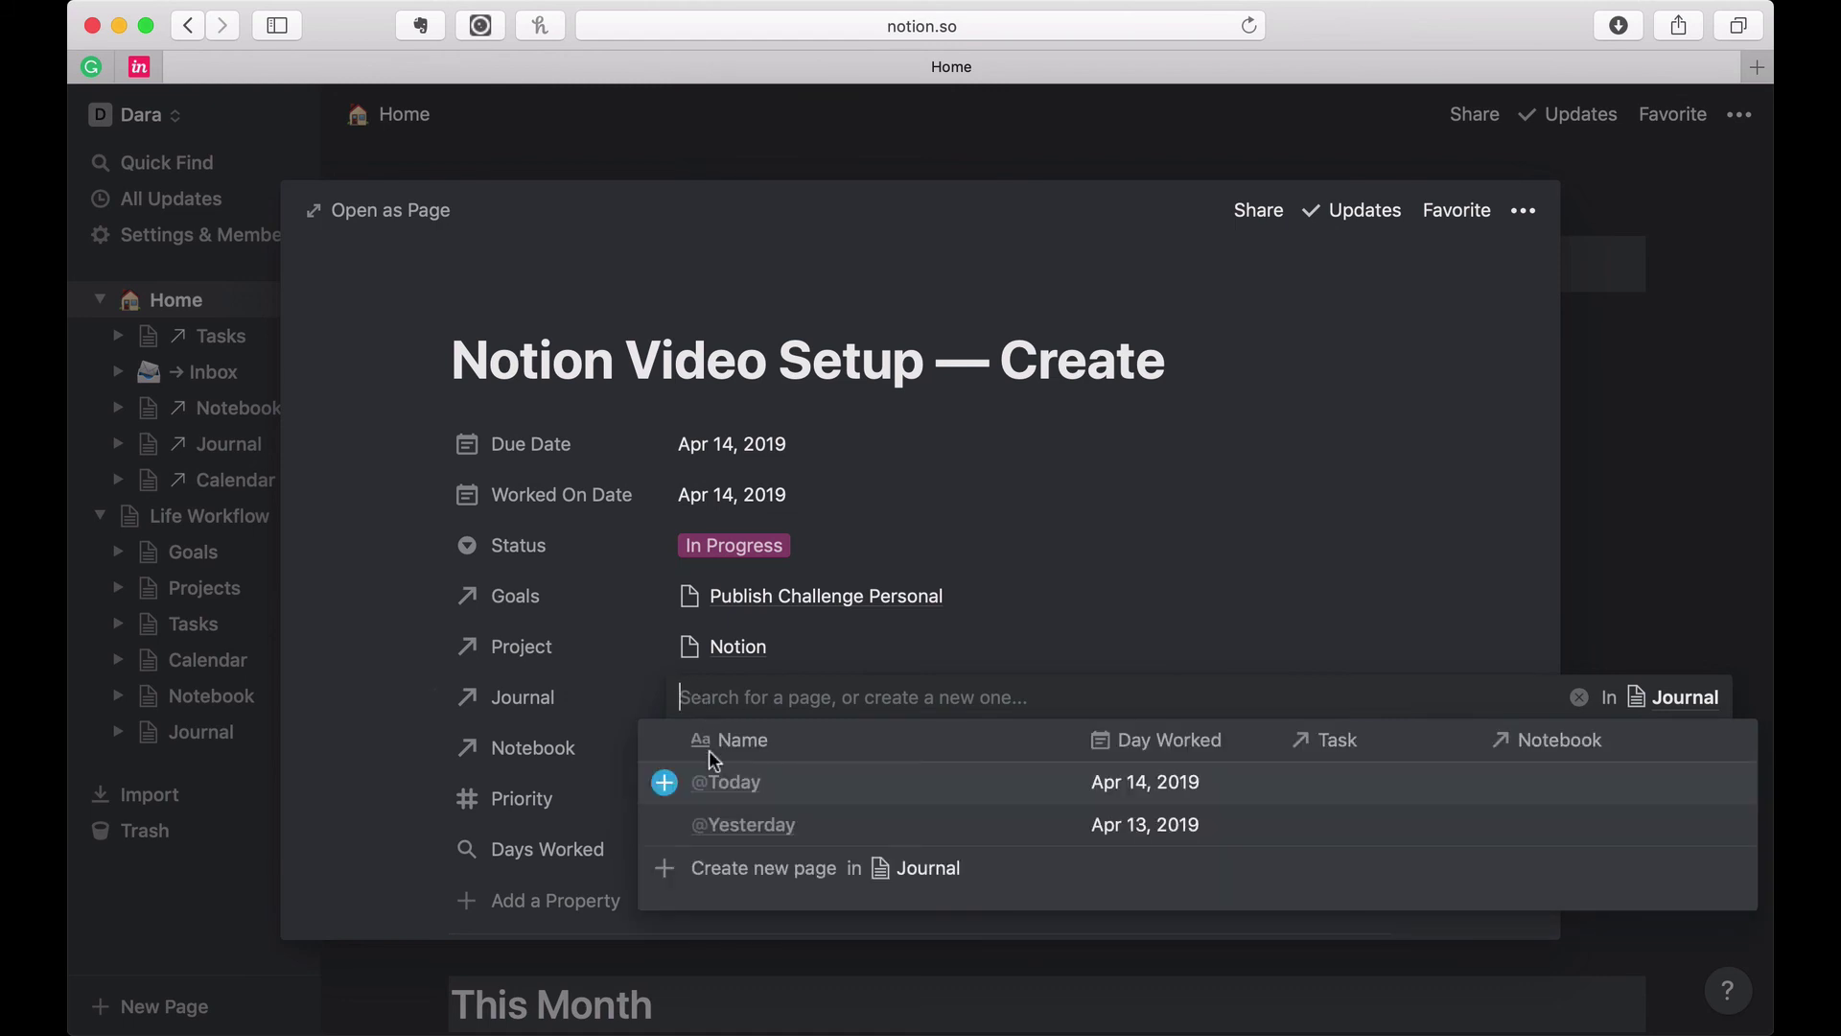
left_click(664, 783)
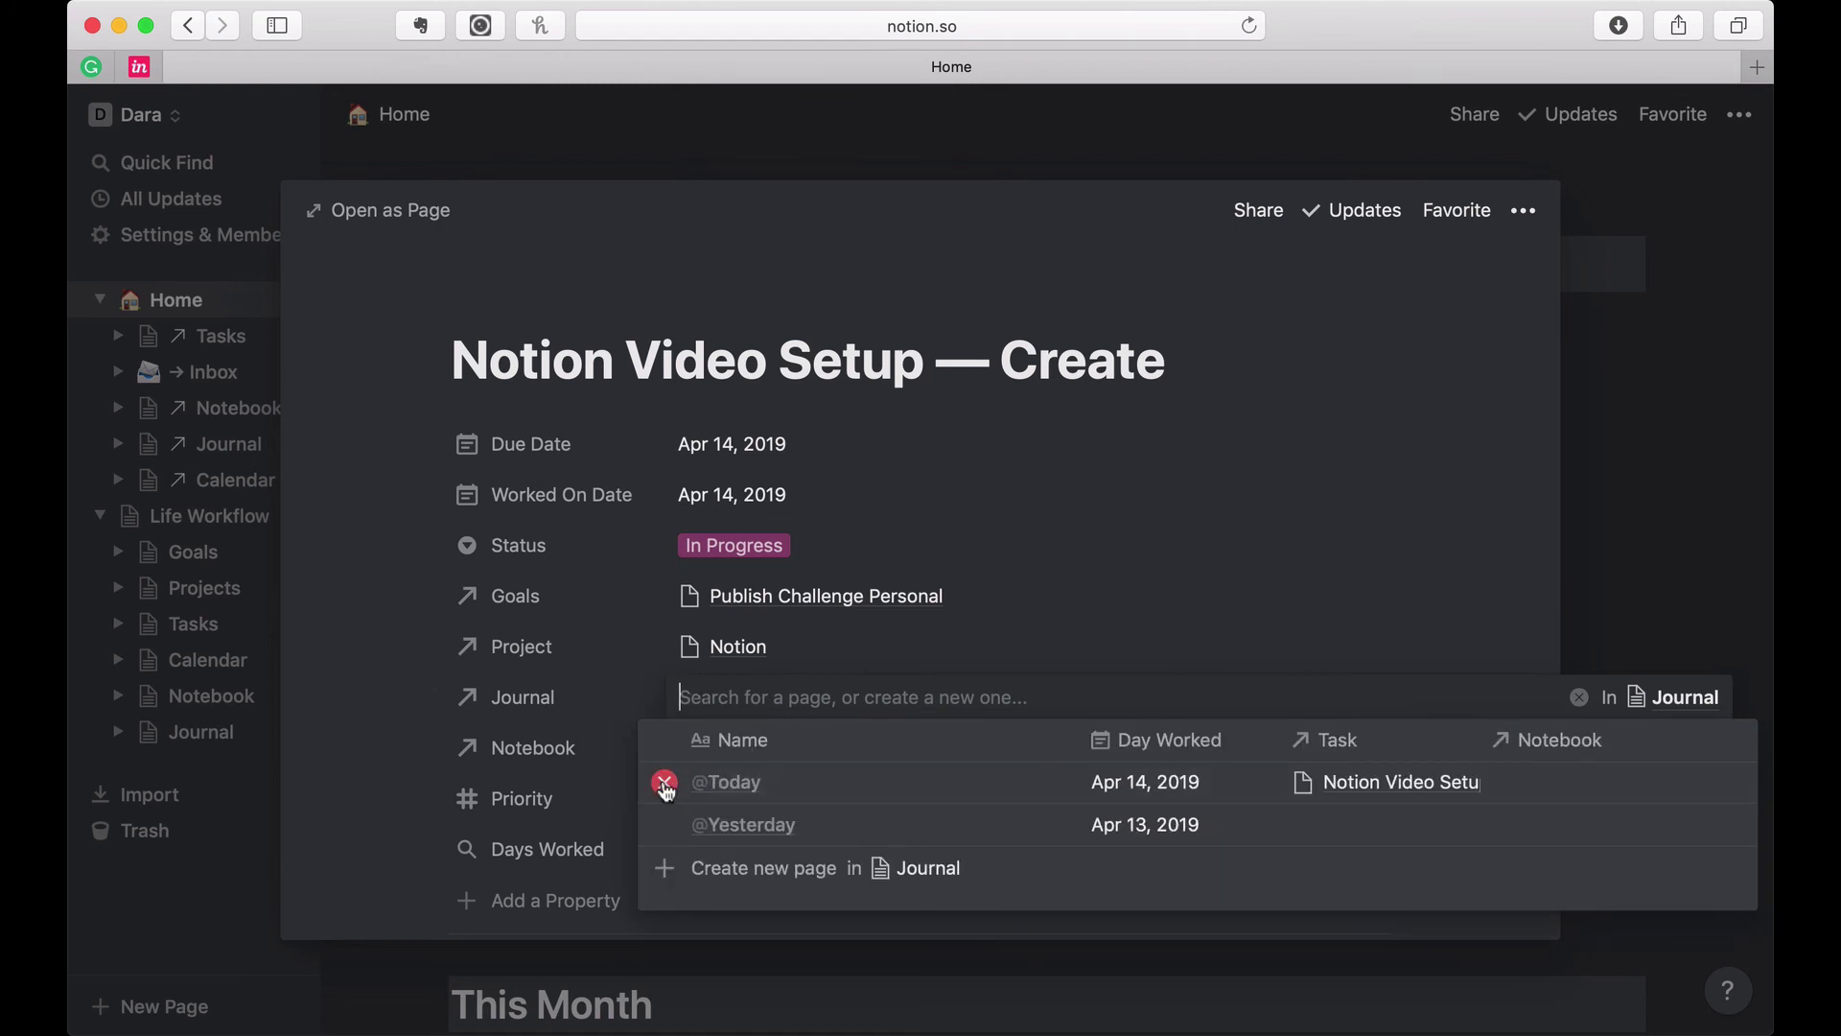
left_click(359, 708)
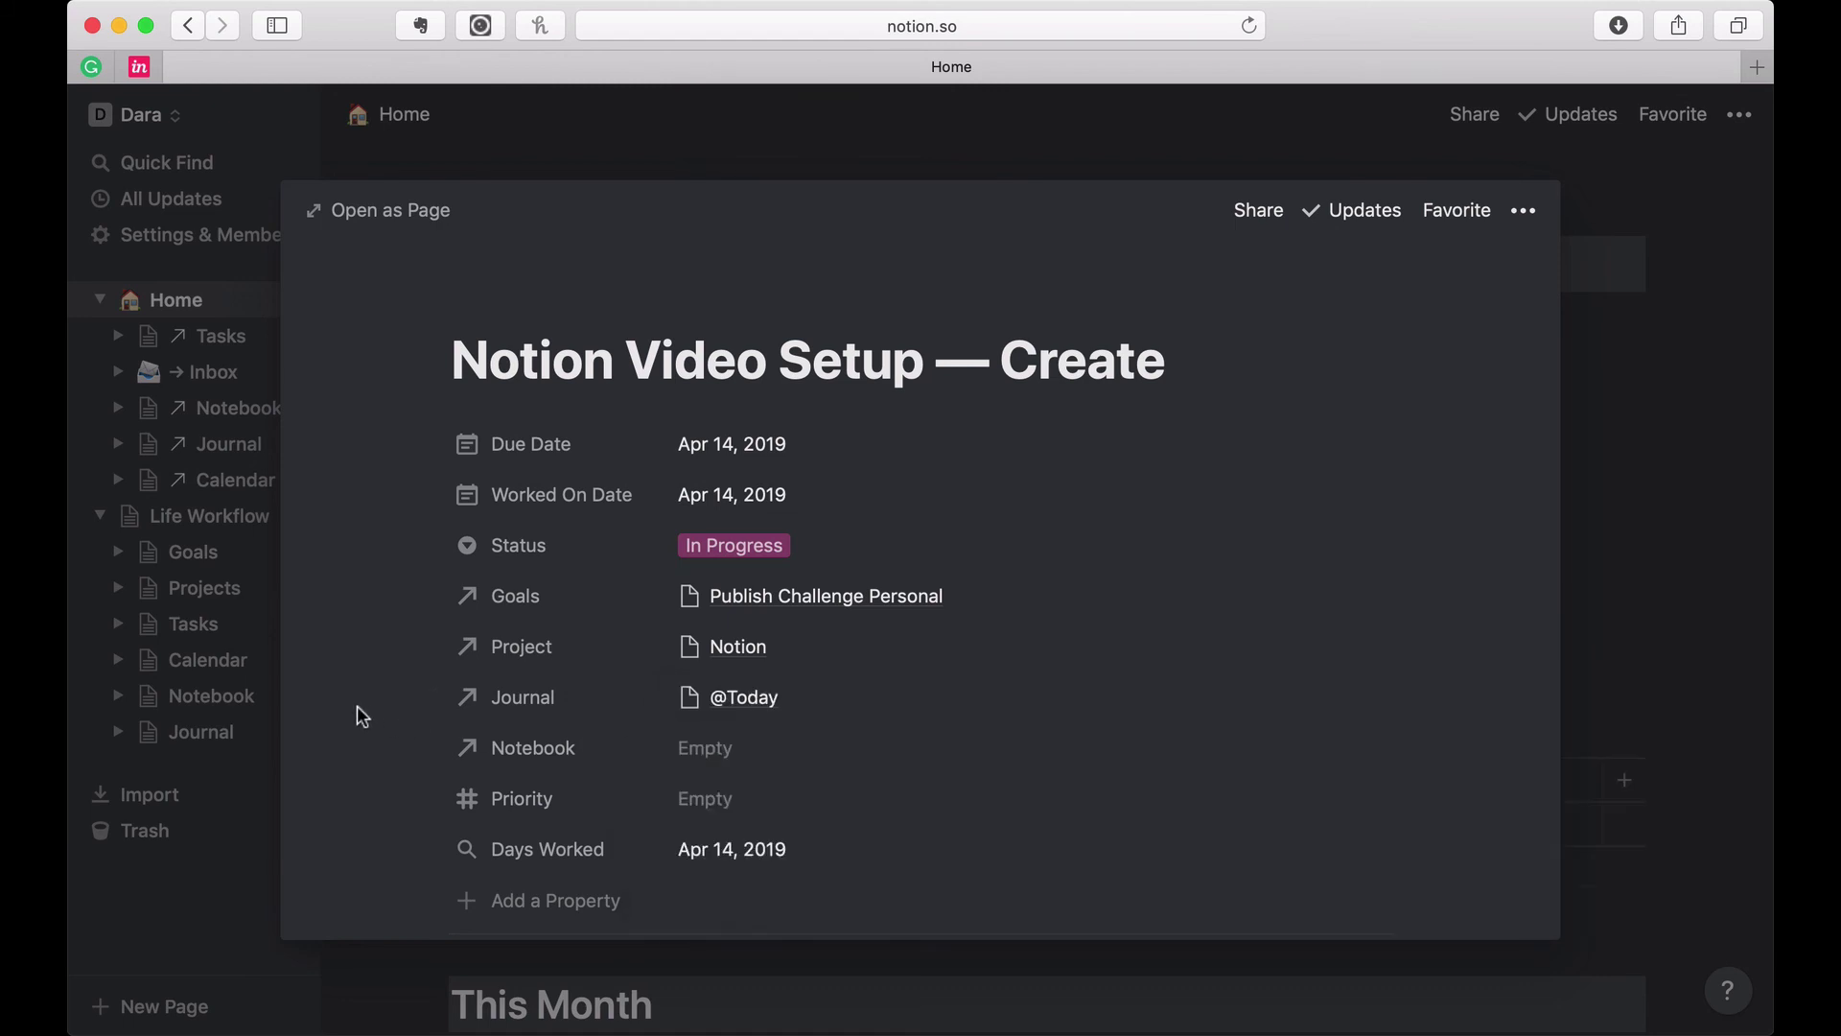
Step: Set the task's Worked On Date to Apr 15, 2019, check its Days Worked property and close the task
left_click(697, 508)
left_click(746, 568)
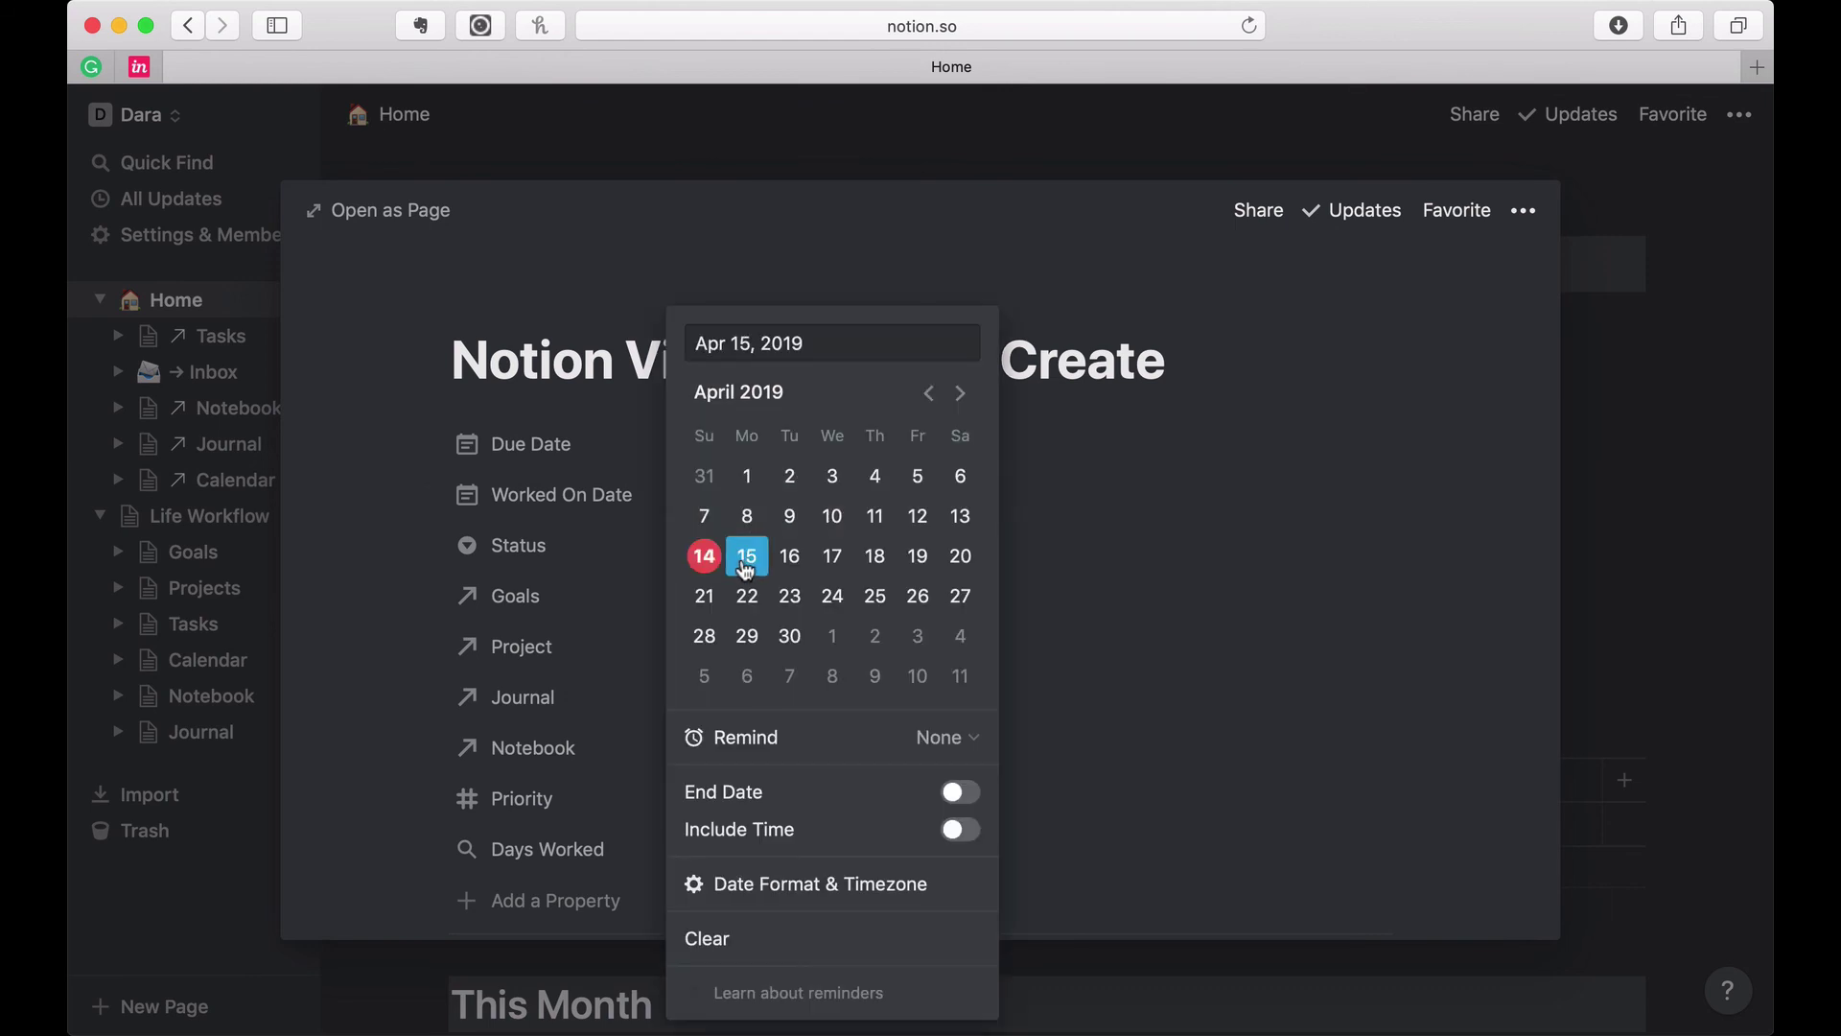
left_click(336, 689)
scroll(333, 686, "down", 3)
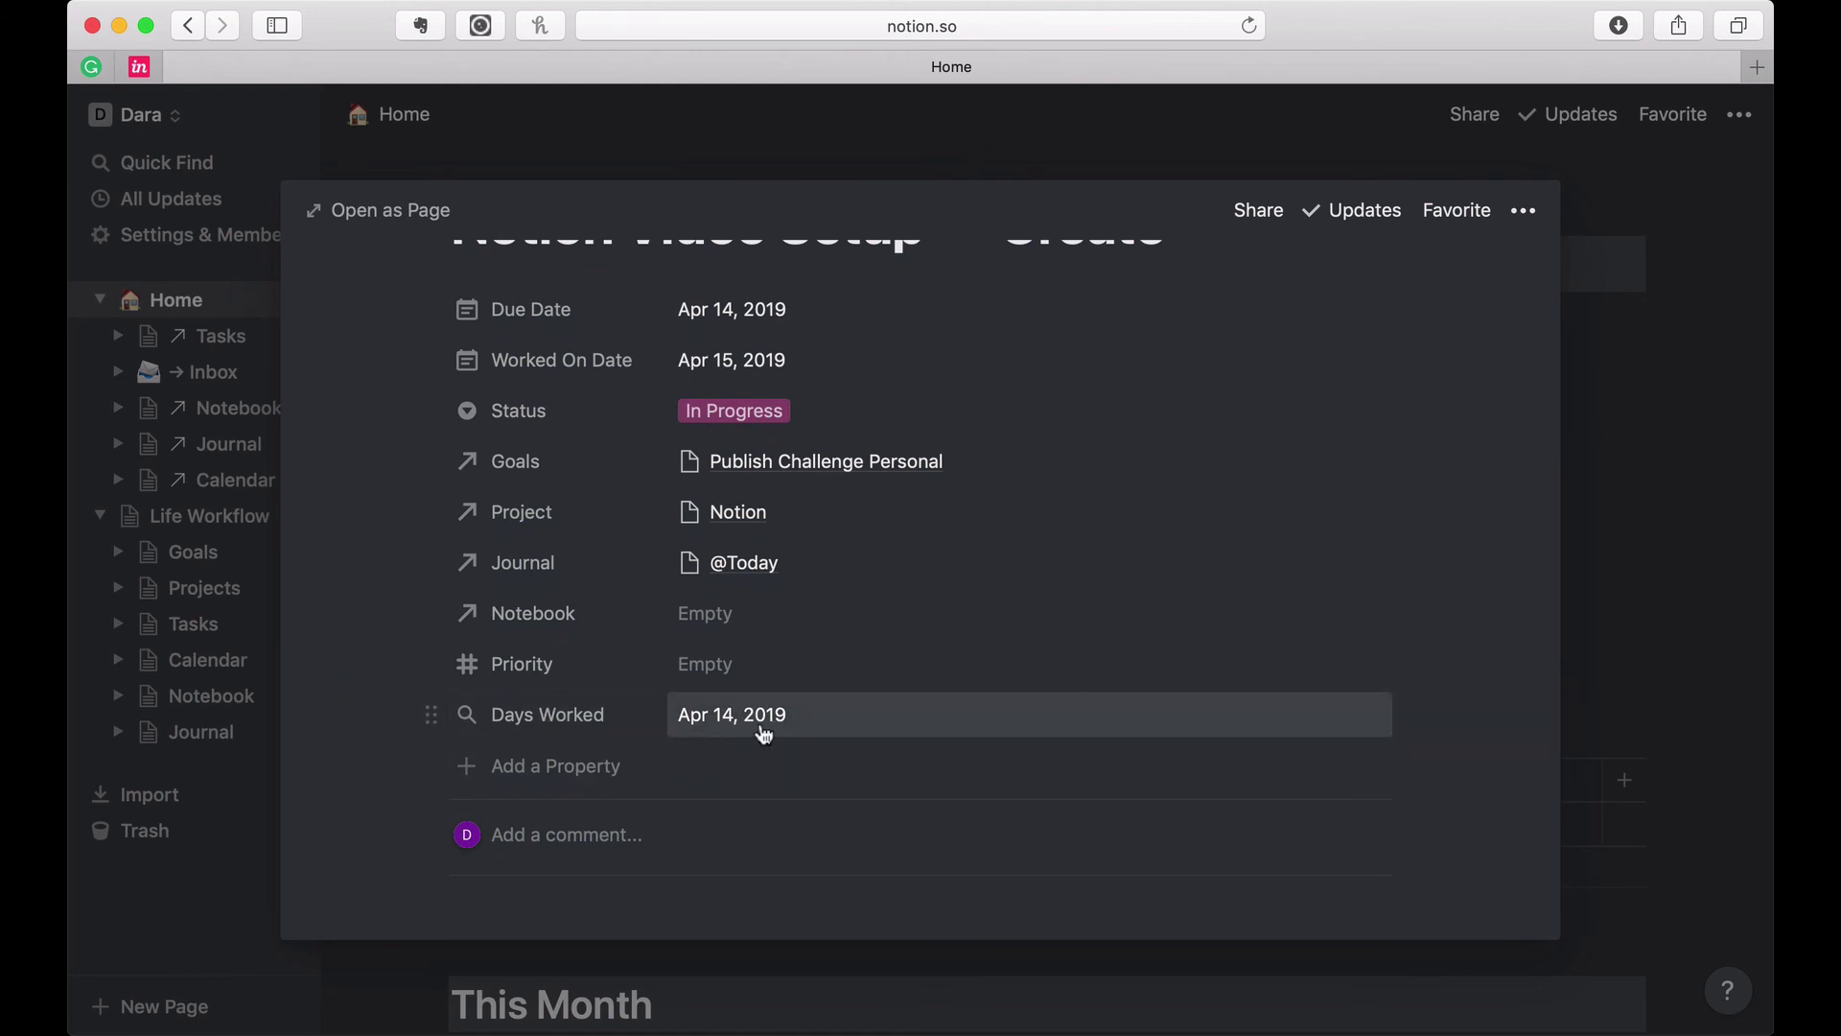
left_click(387, 976)
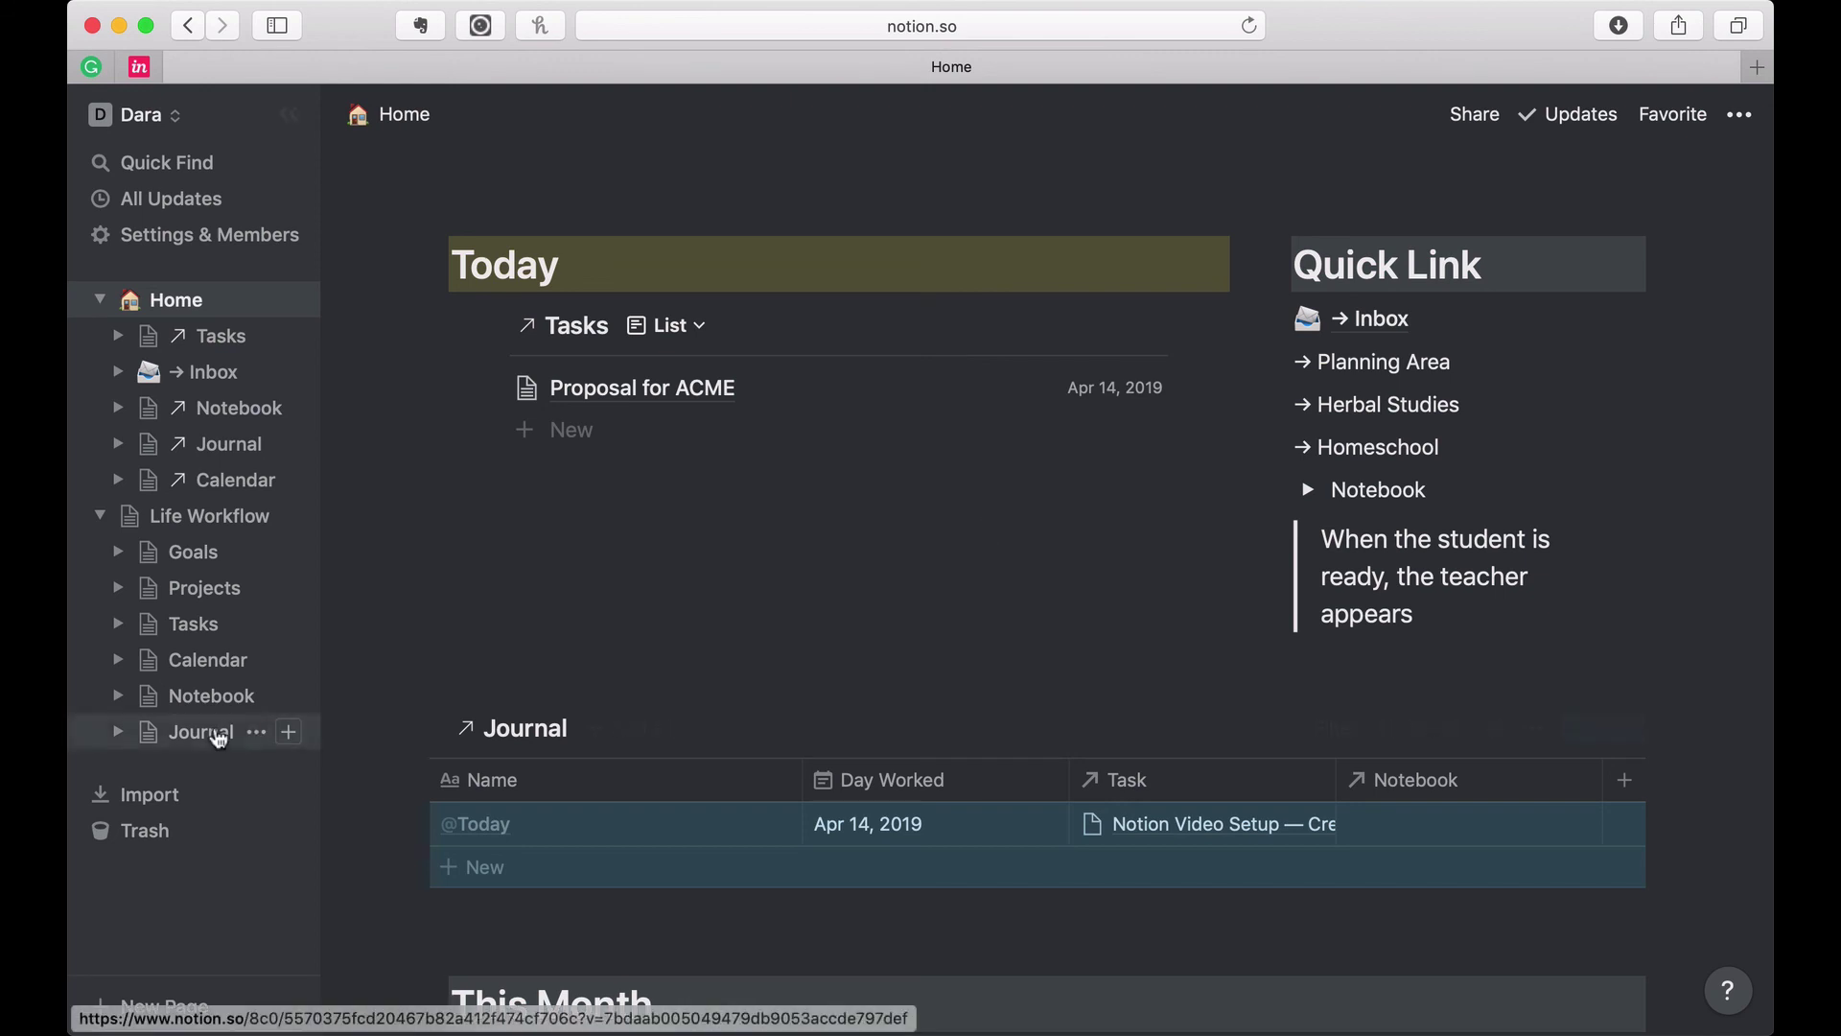
Step: In the Notebook database under Life Workflow, rename the Related to Journal (Notebook) relation property to Journal
left_click(202, 695)
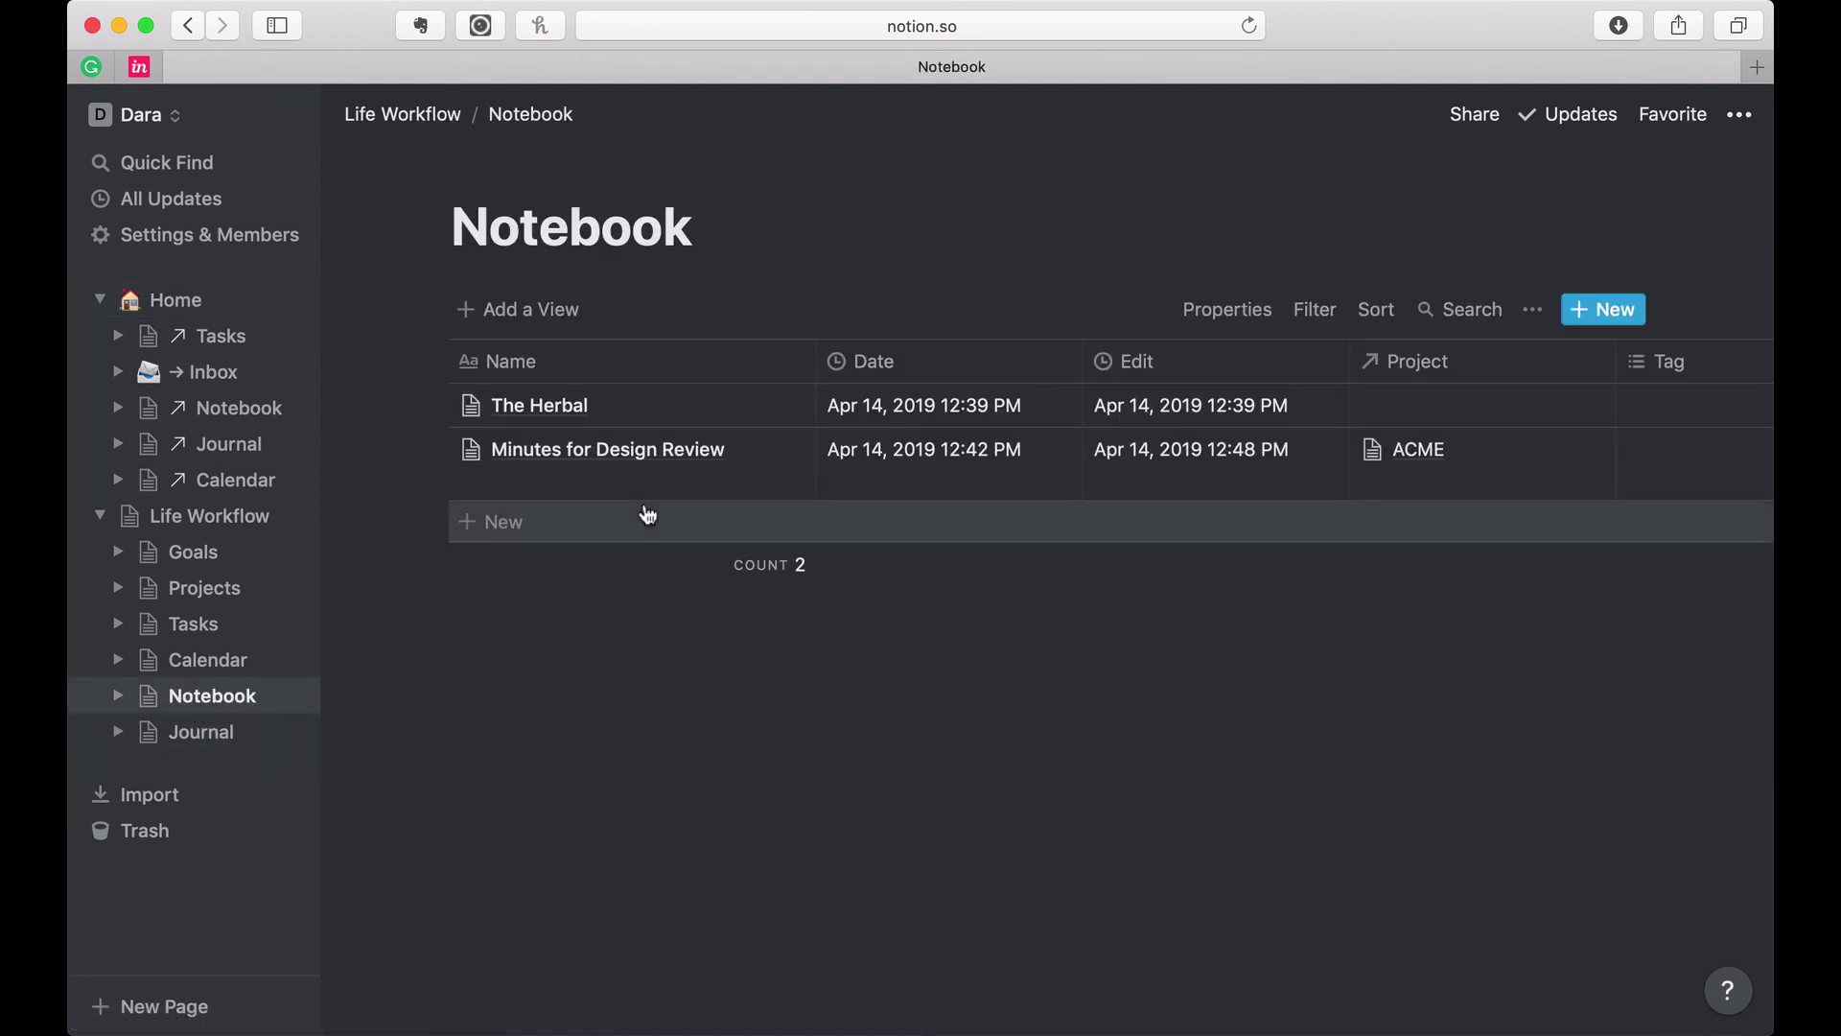
scroll(1213, 458, "right", 10)
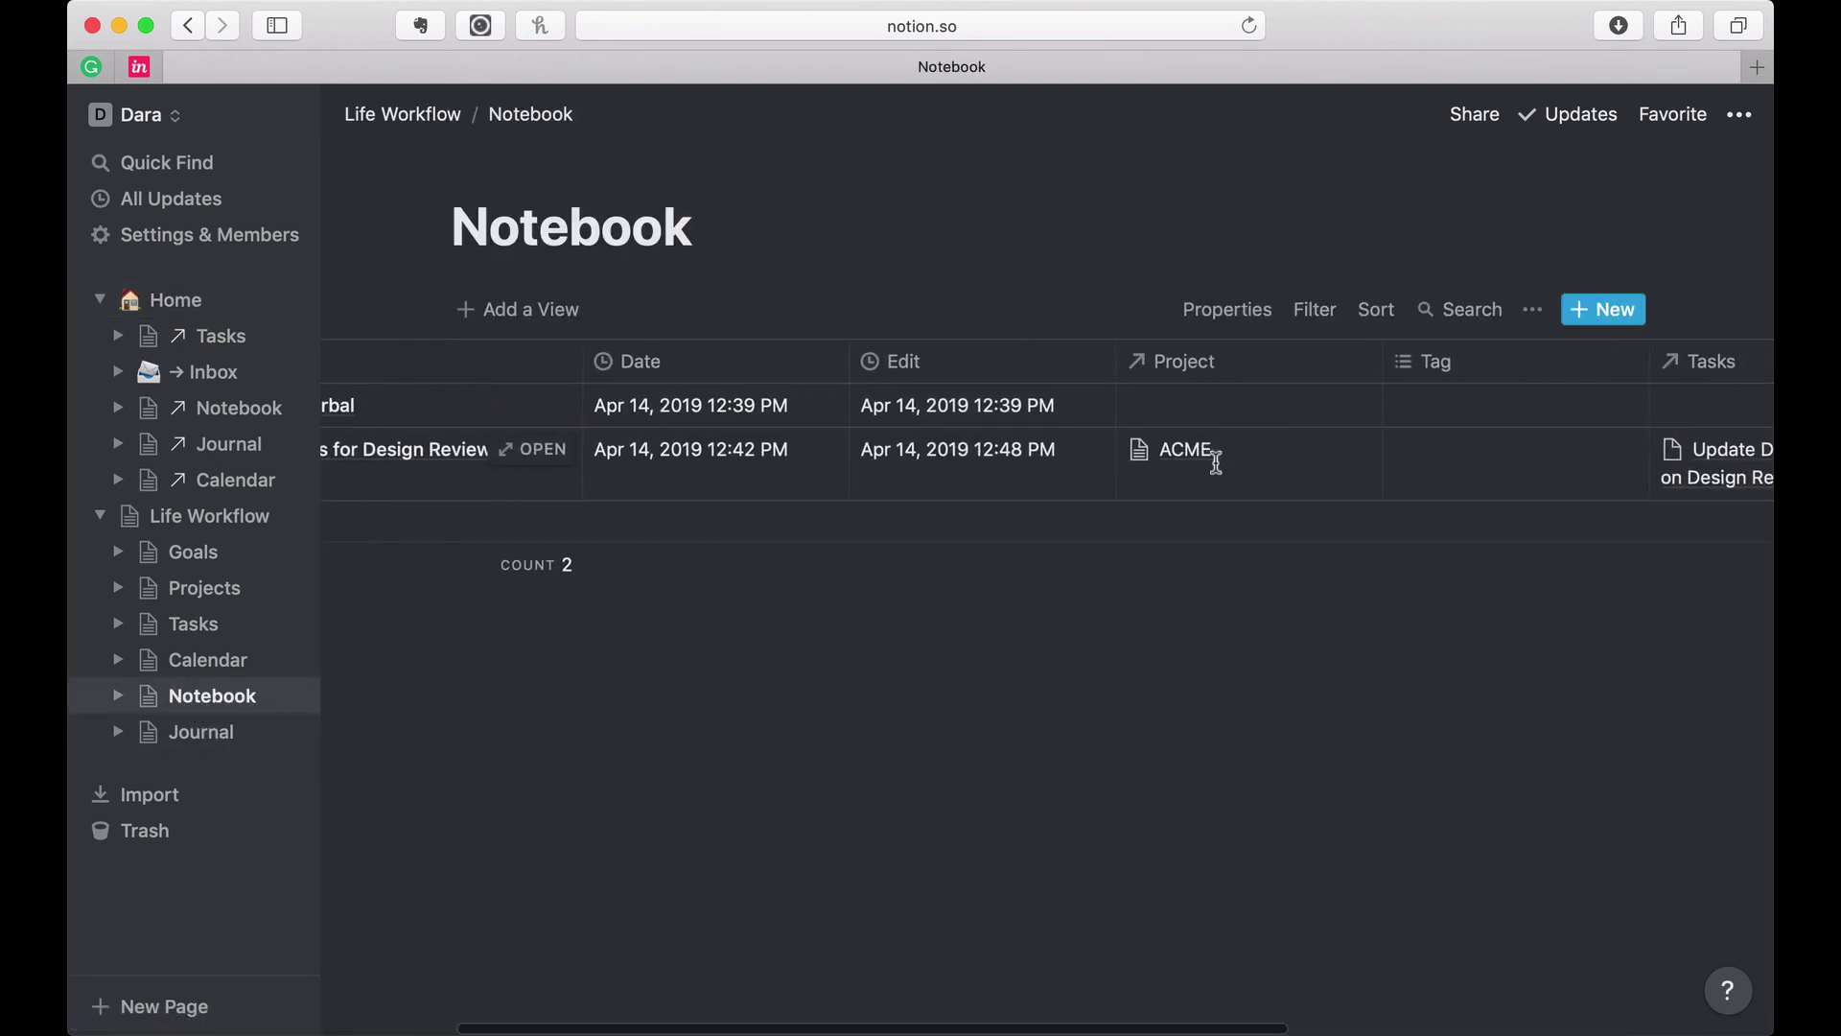
scroll(1215, 462, "right", 4)
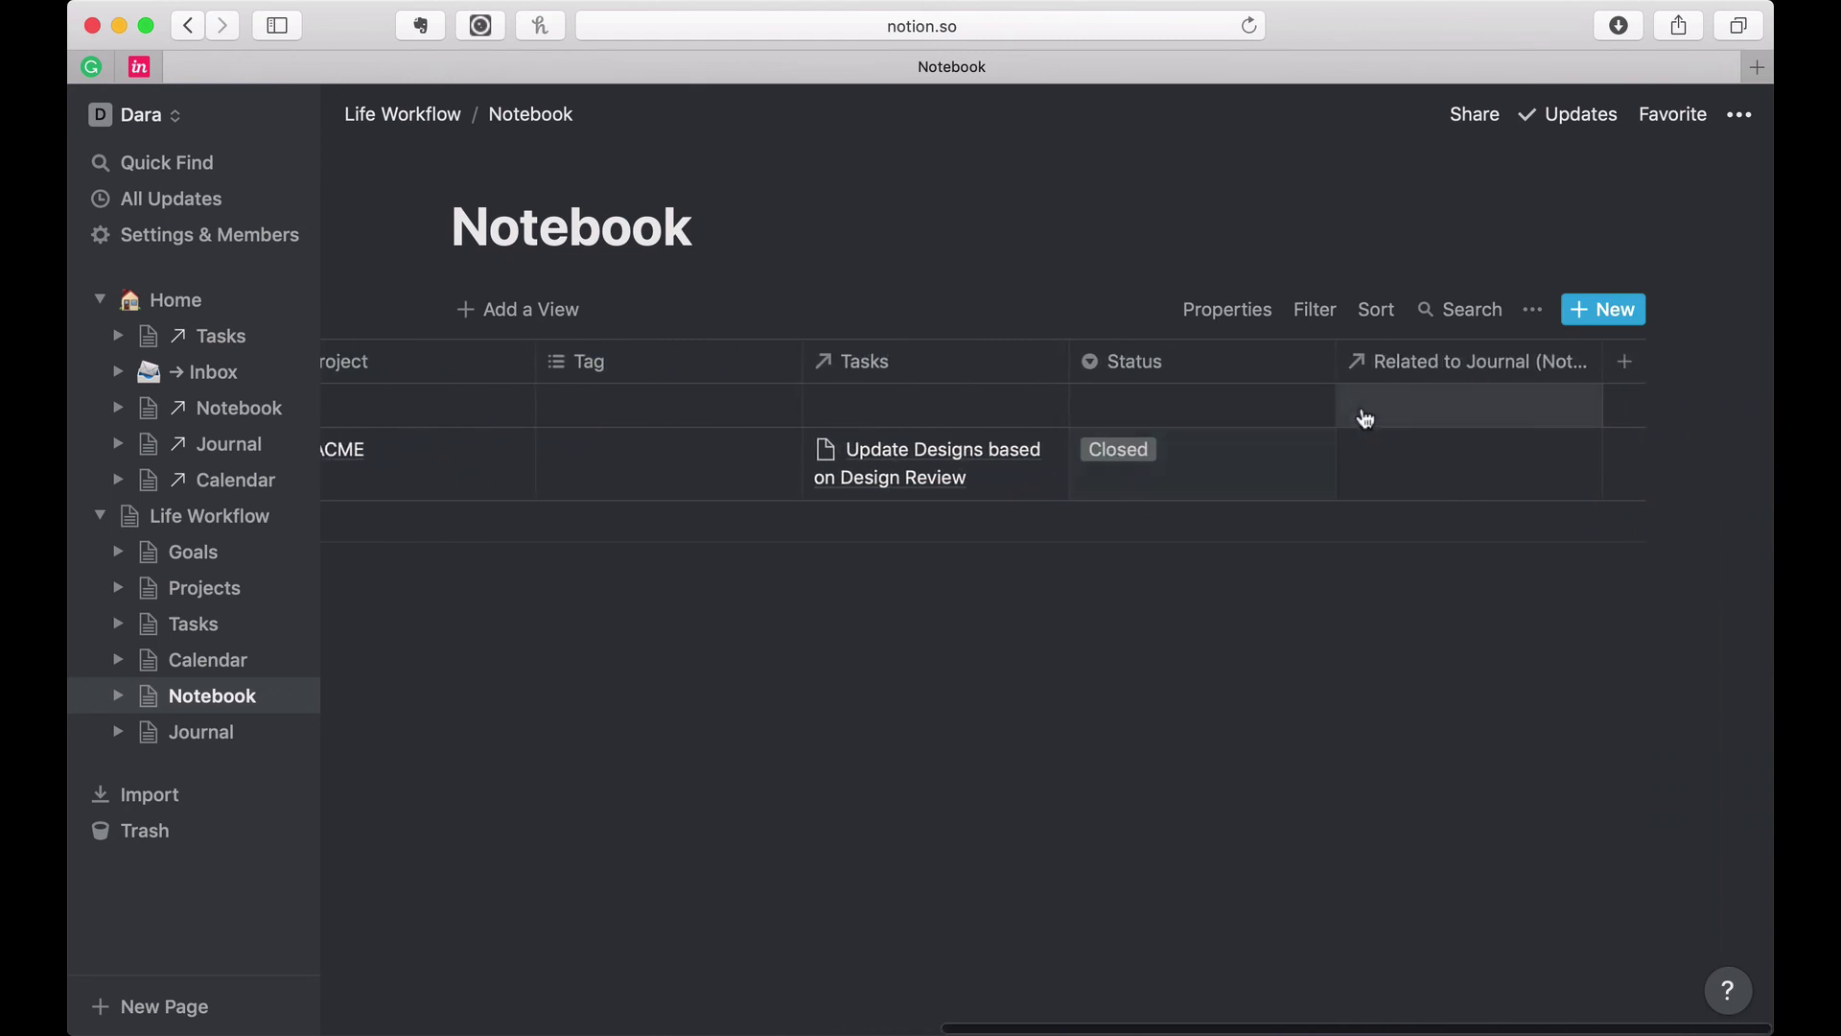
left_click(1388, 374)
left_click(1429, 419)
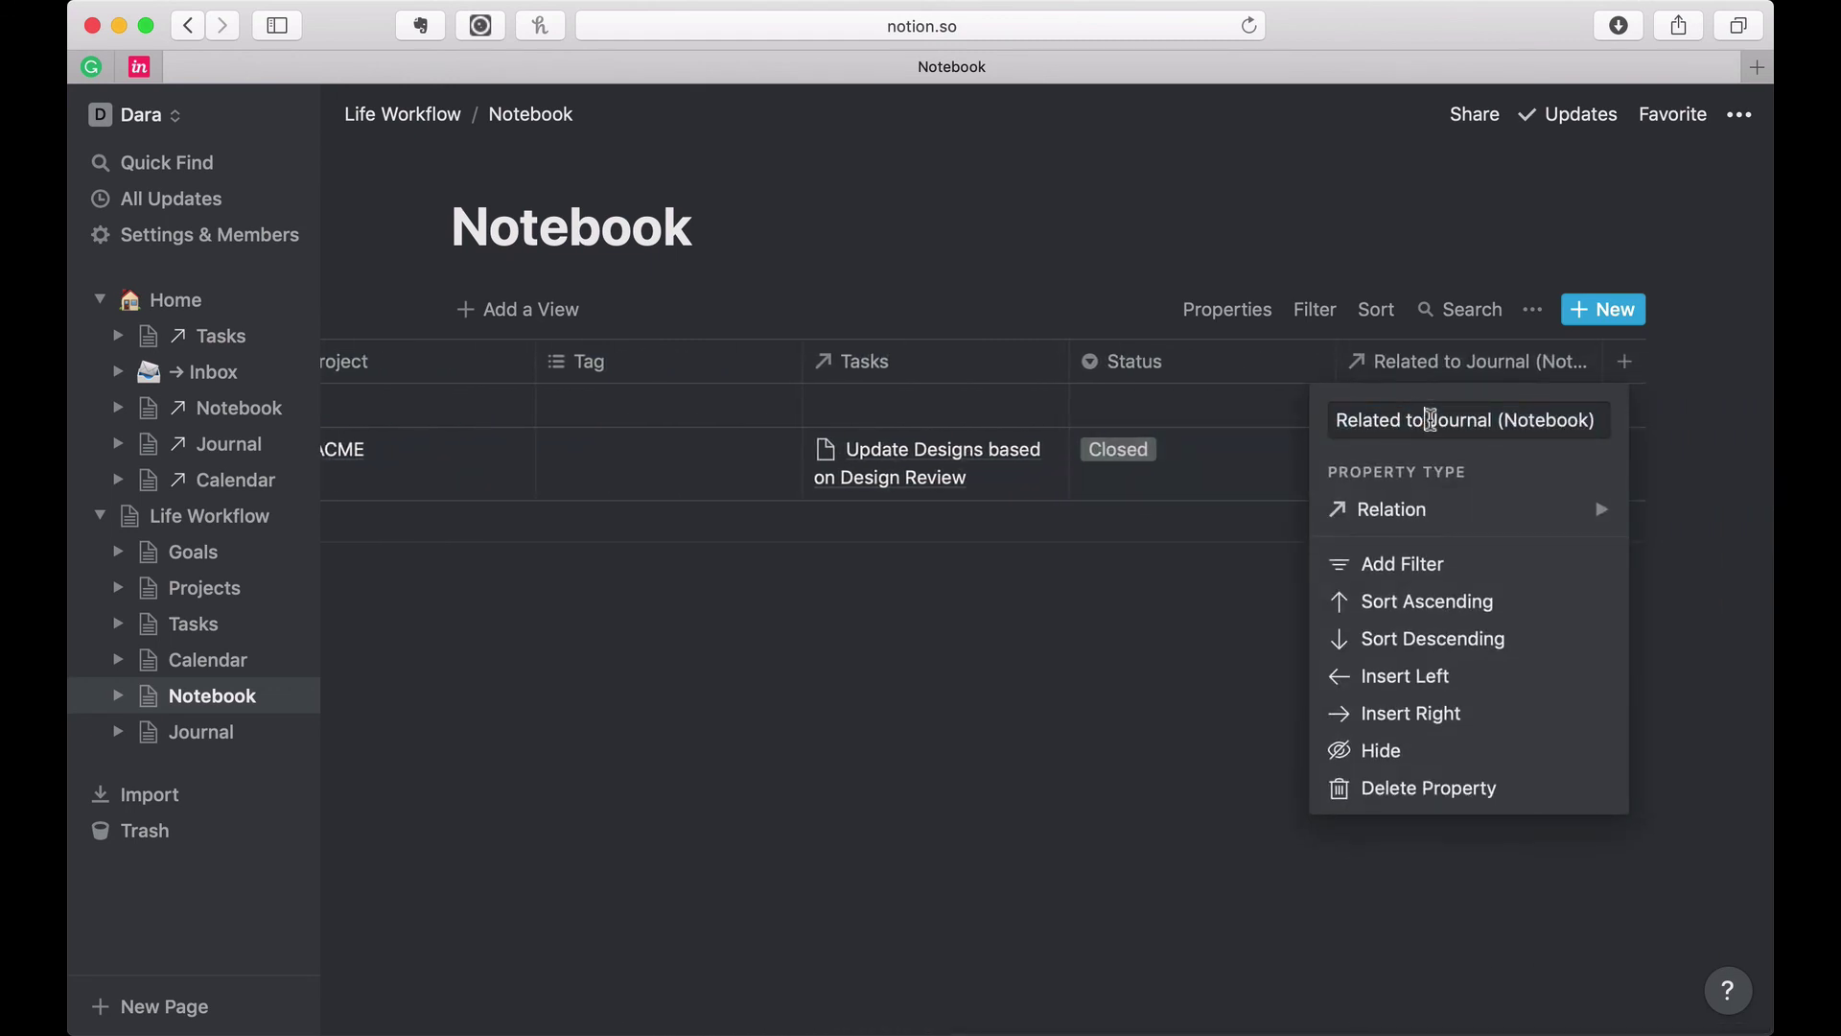
left_click_drag(1427, 420, 1165, 420)
key("BackSpace")
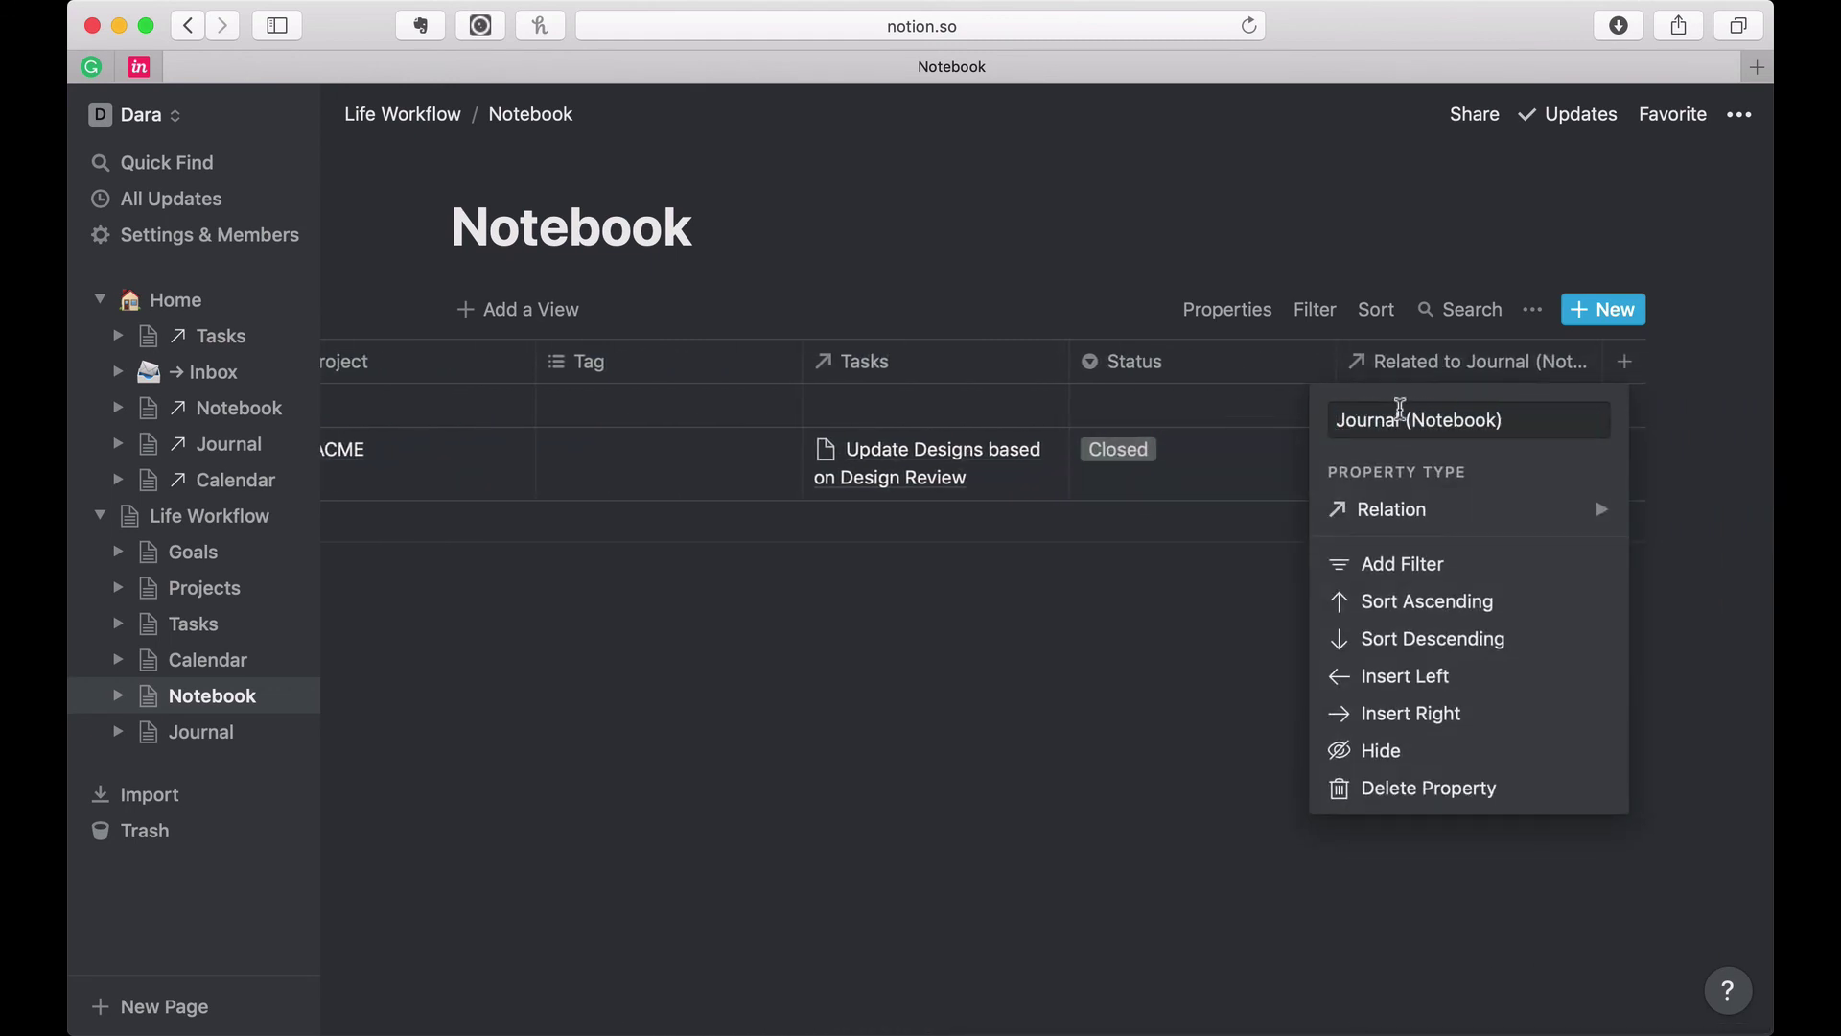
left_click_drag(1406, 420, 1506, 420)
key("BackSpace")
key("Return")
left_click(1382, 419)
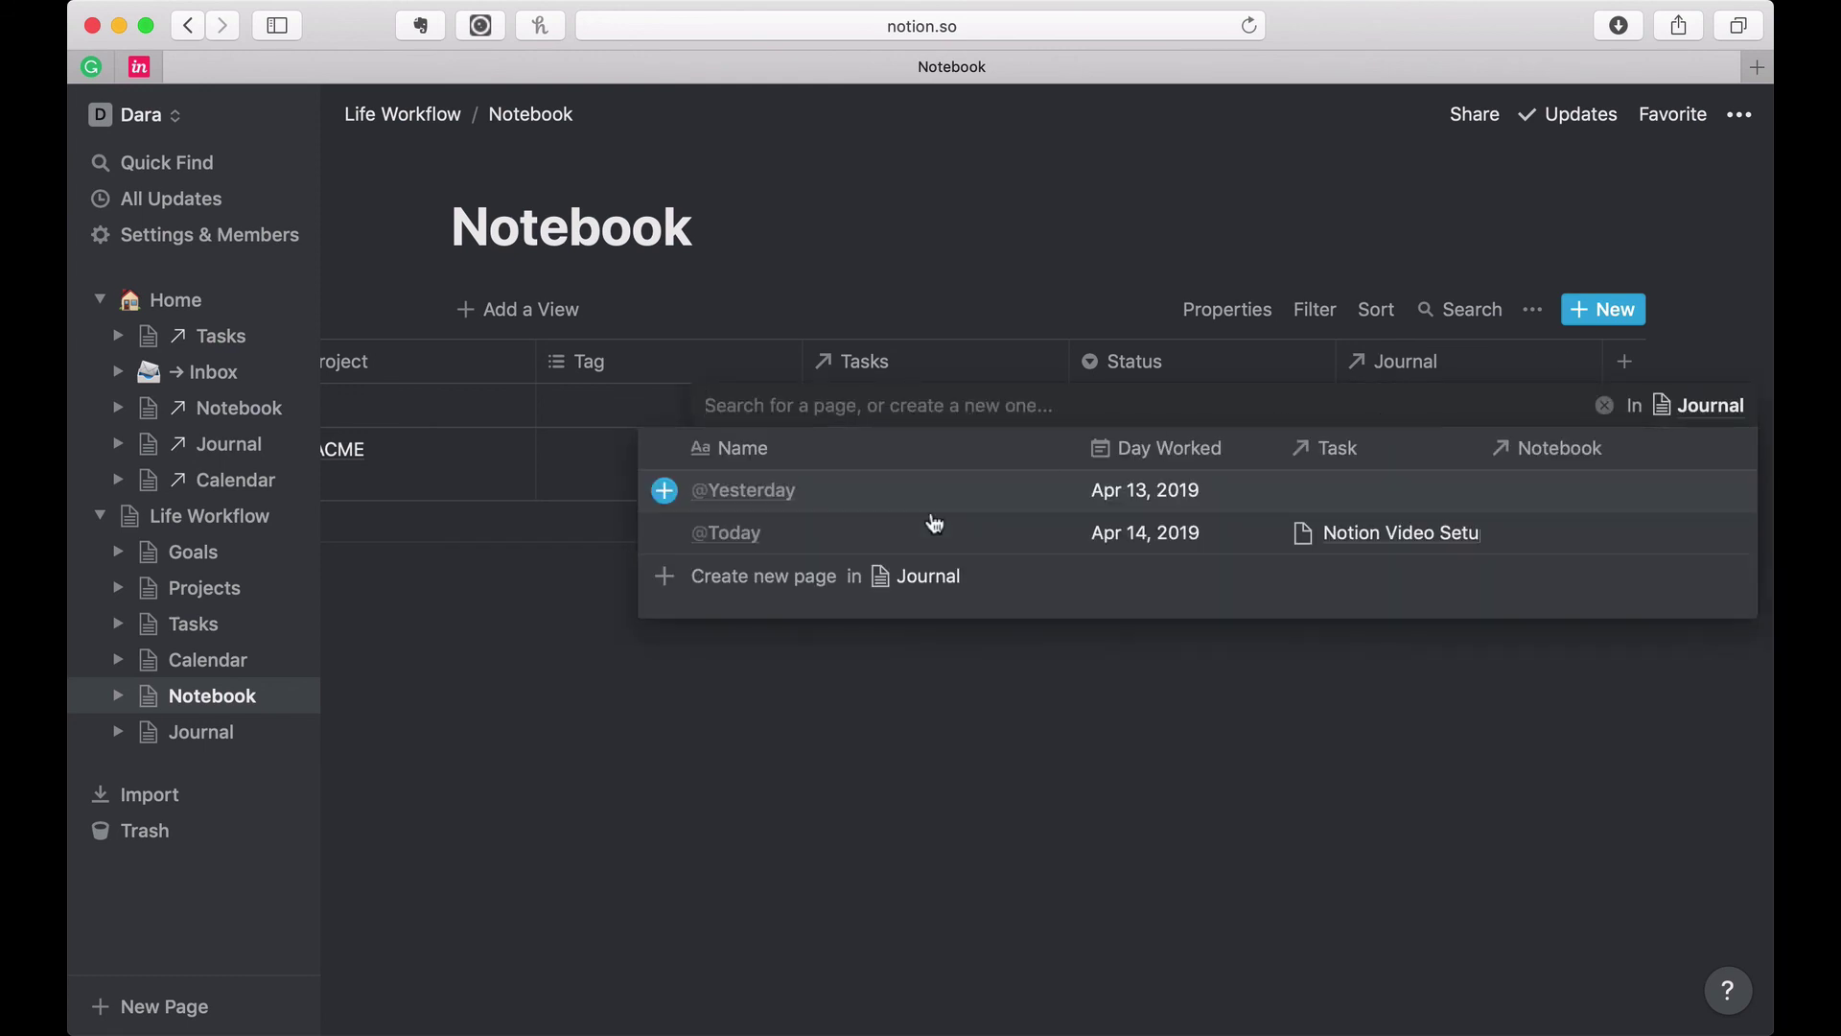
left_click(666, 533)
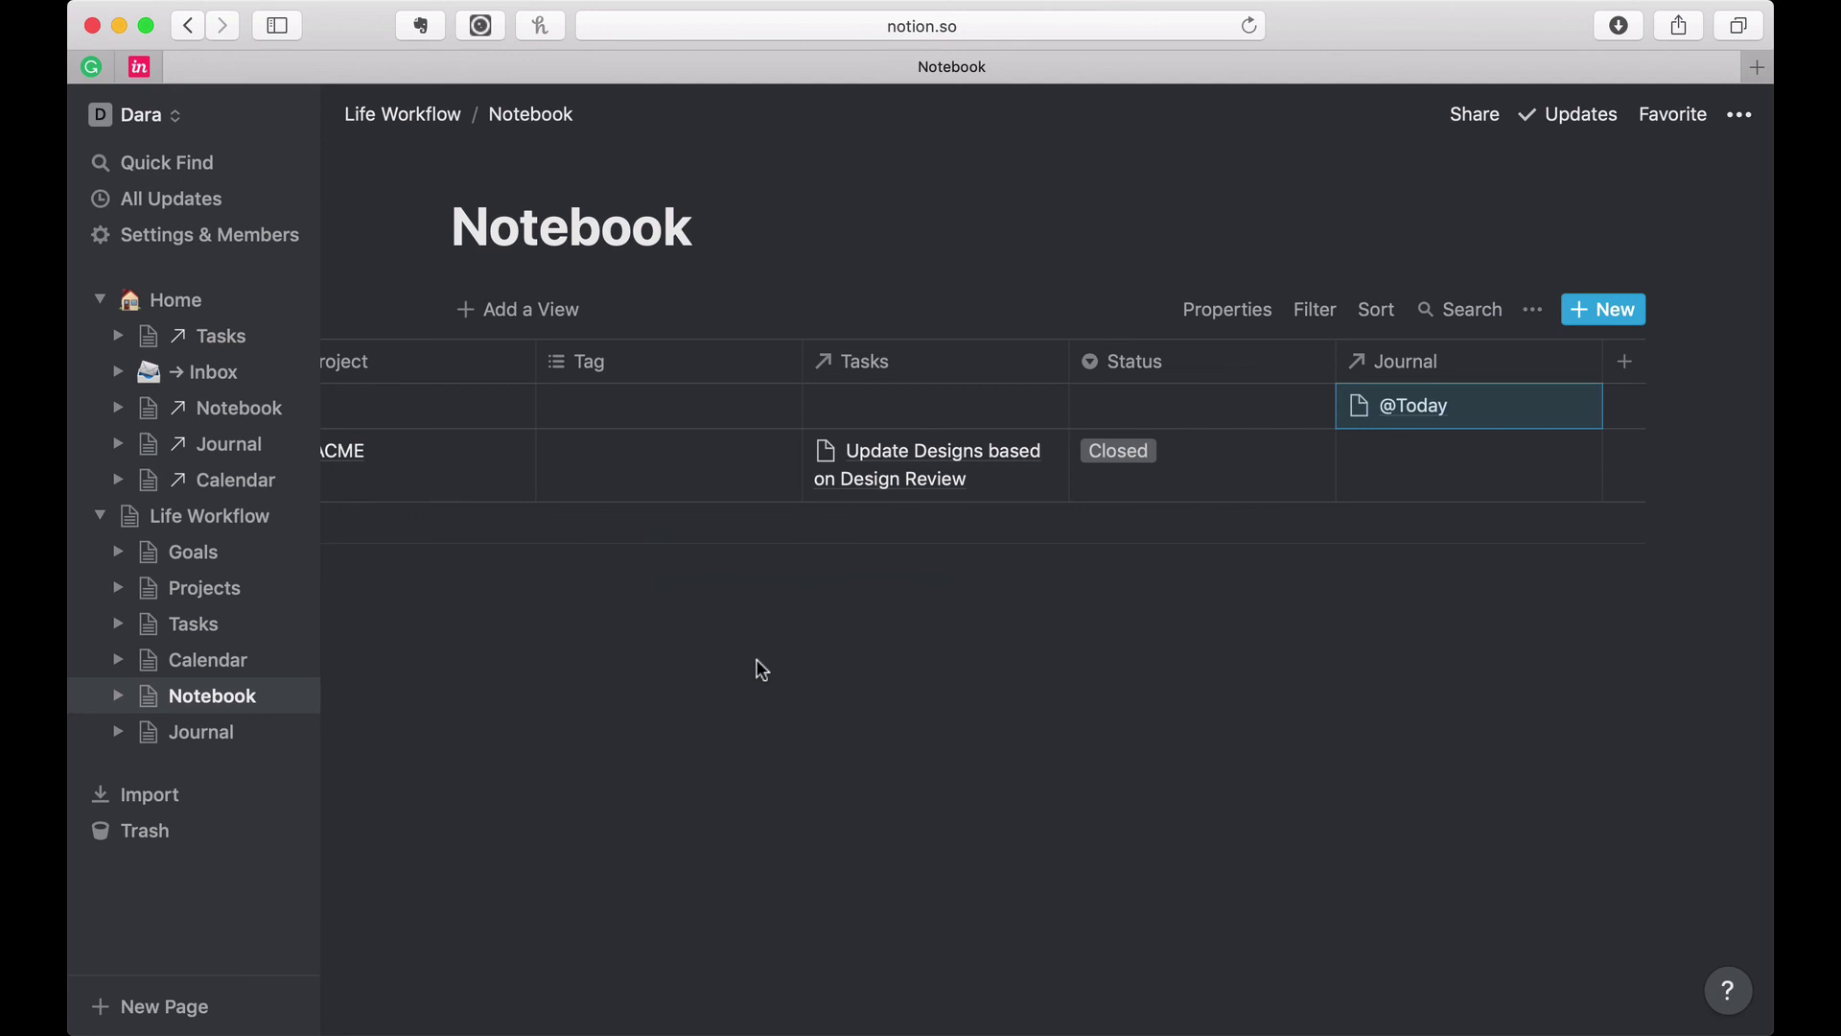
left_click(1342, 461)
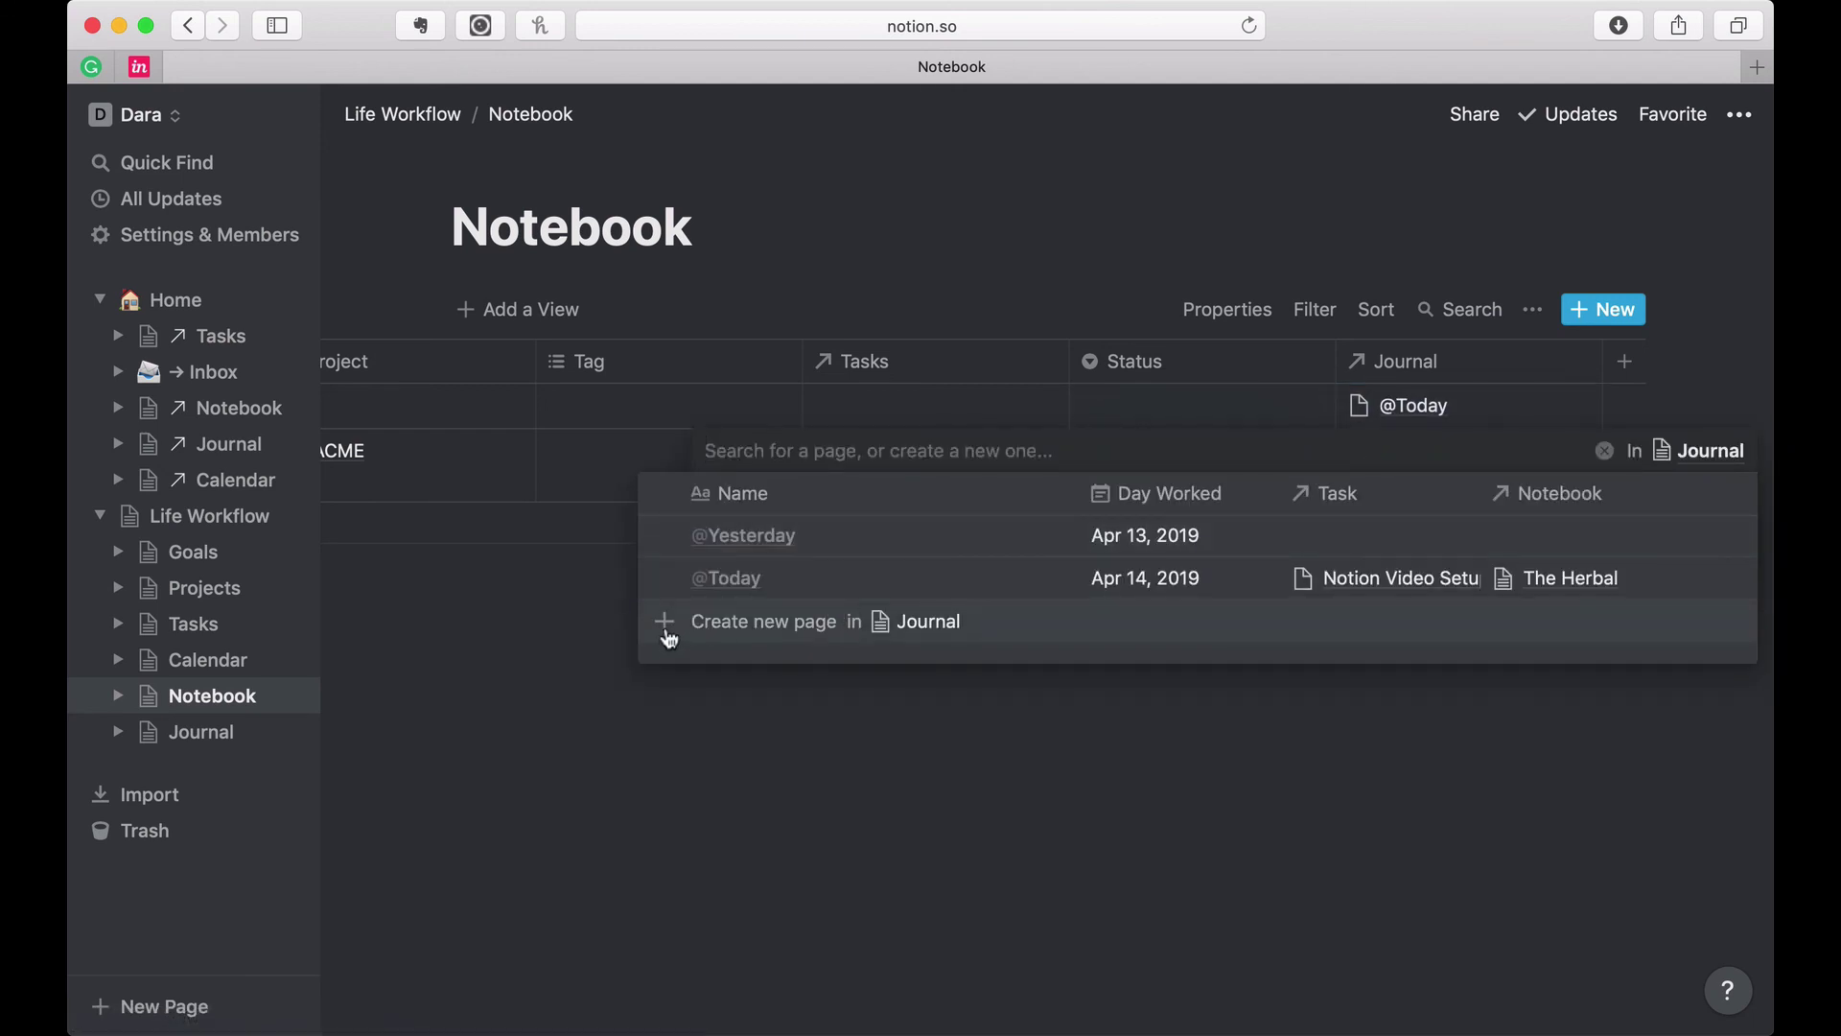
left_click(666, 579)
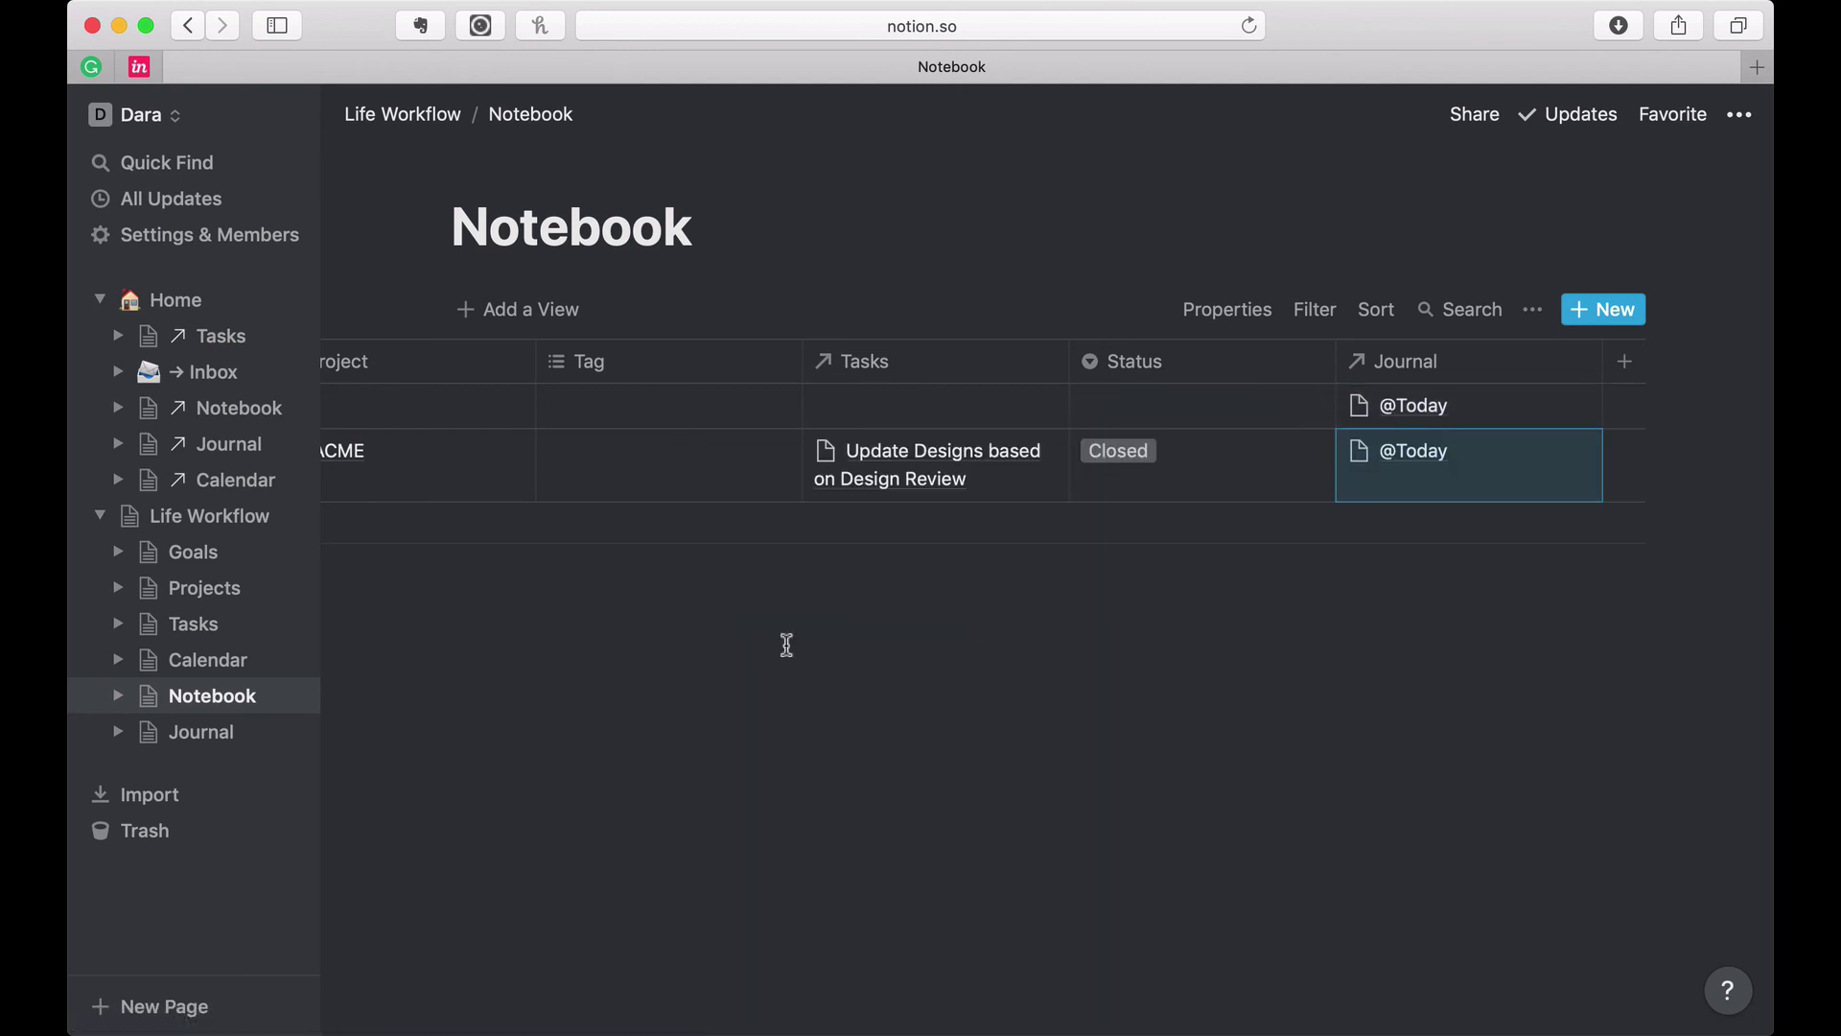
Step: Clear the Closed status from the Minutes for Design Review entry and open the Journal database under Life Workflow
scroll(822, 423, "left", 5)
scroll(822, 423, "right", 5)
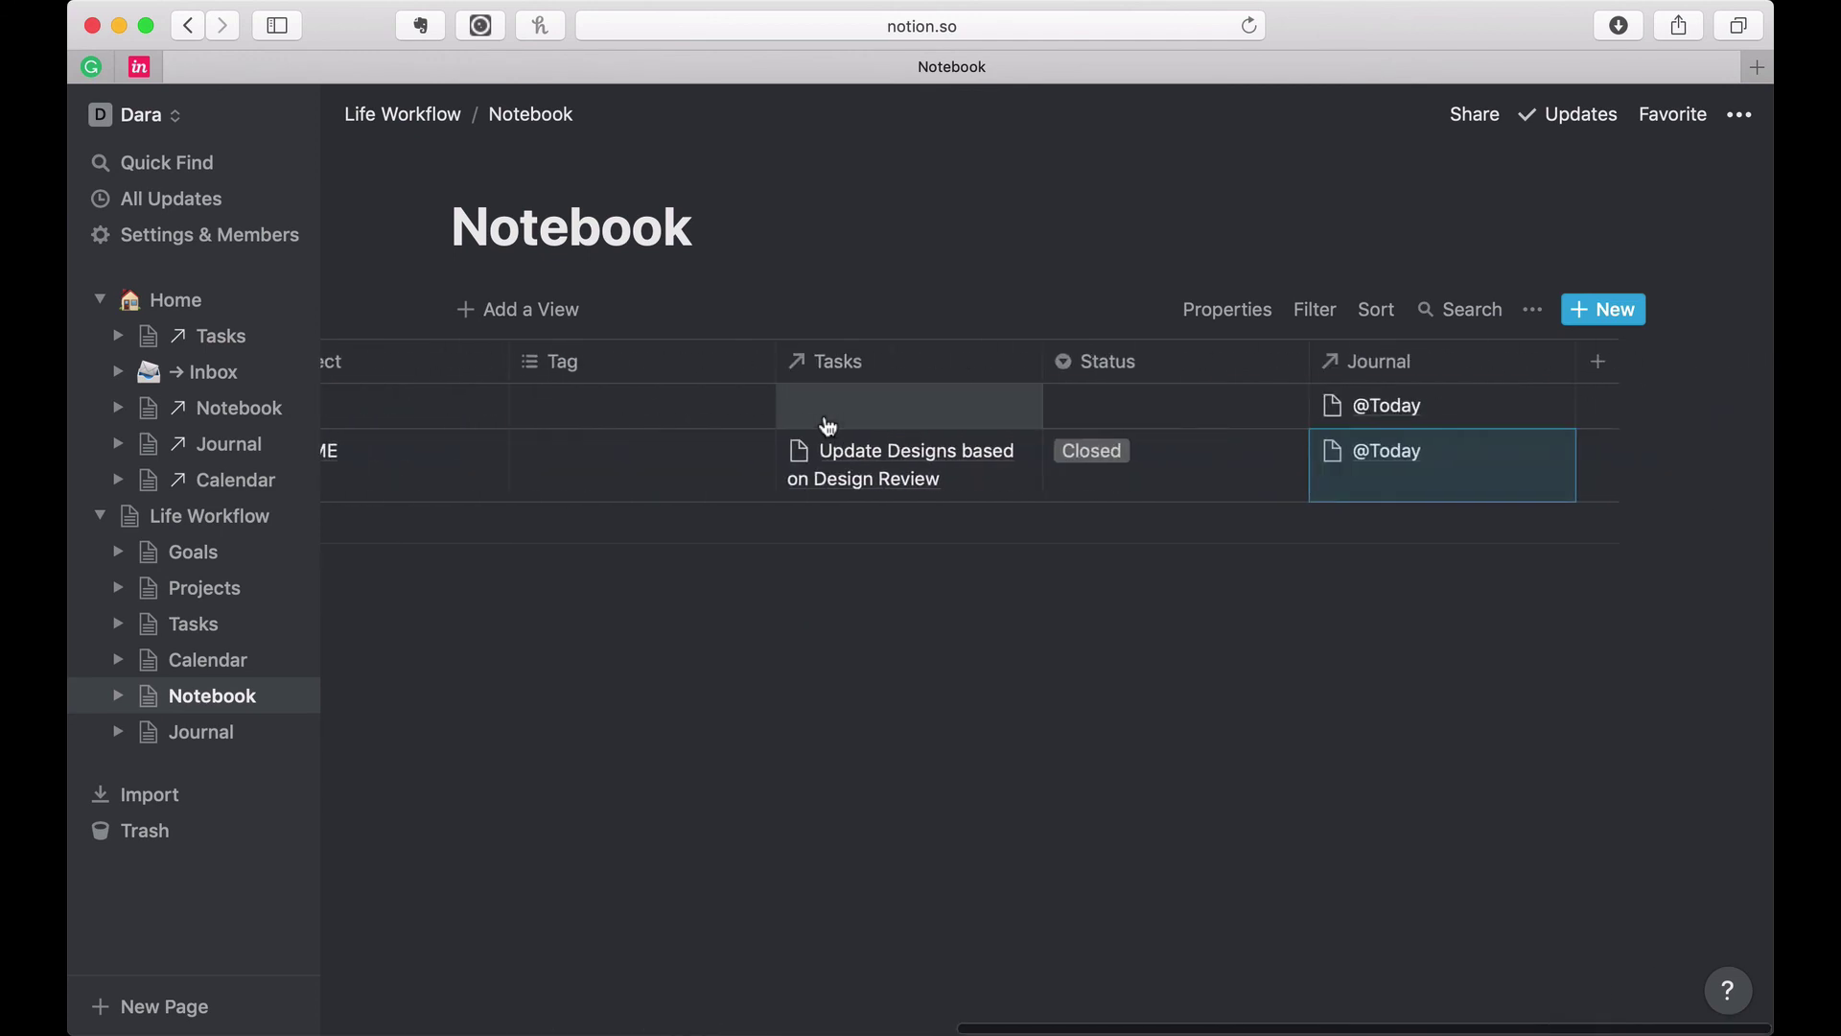
left_click(1104, 453)
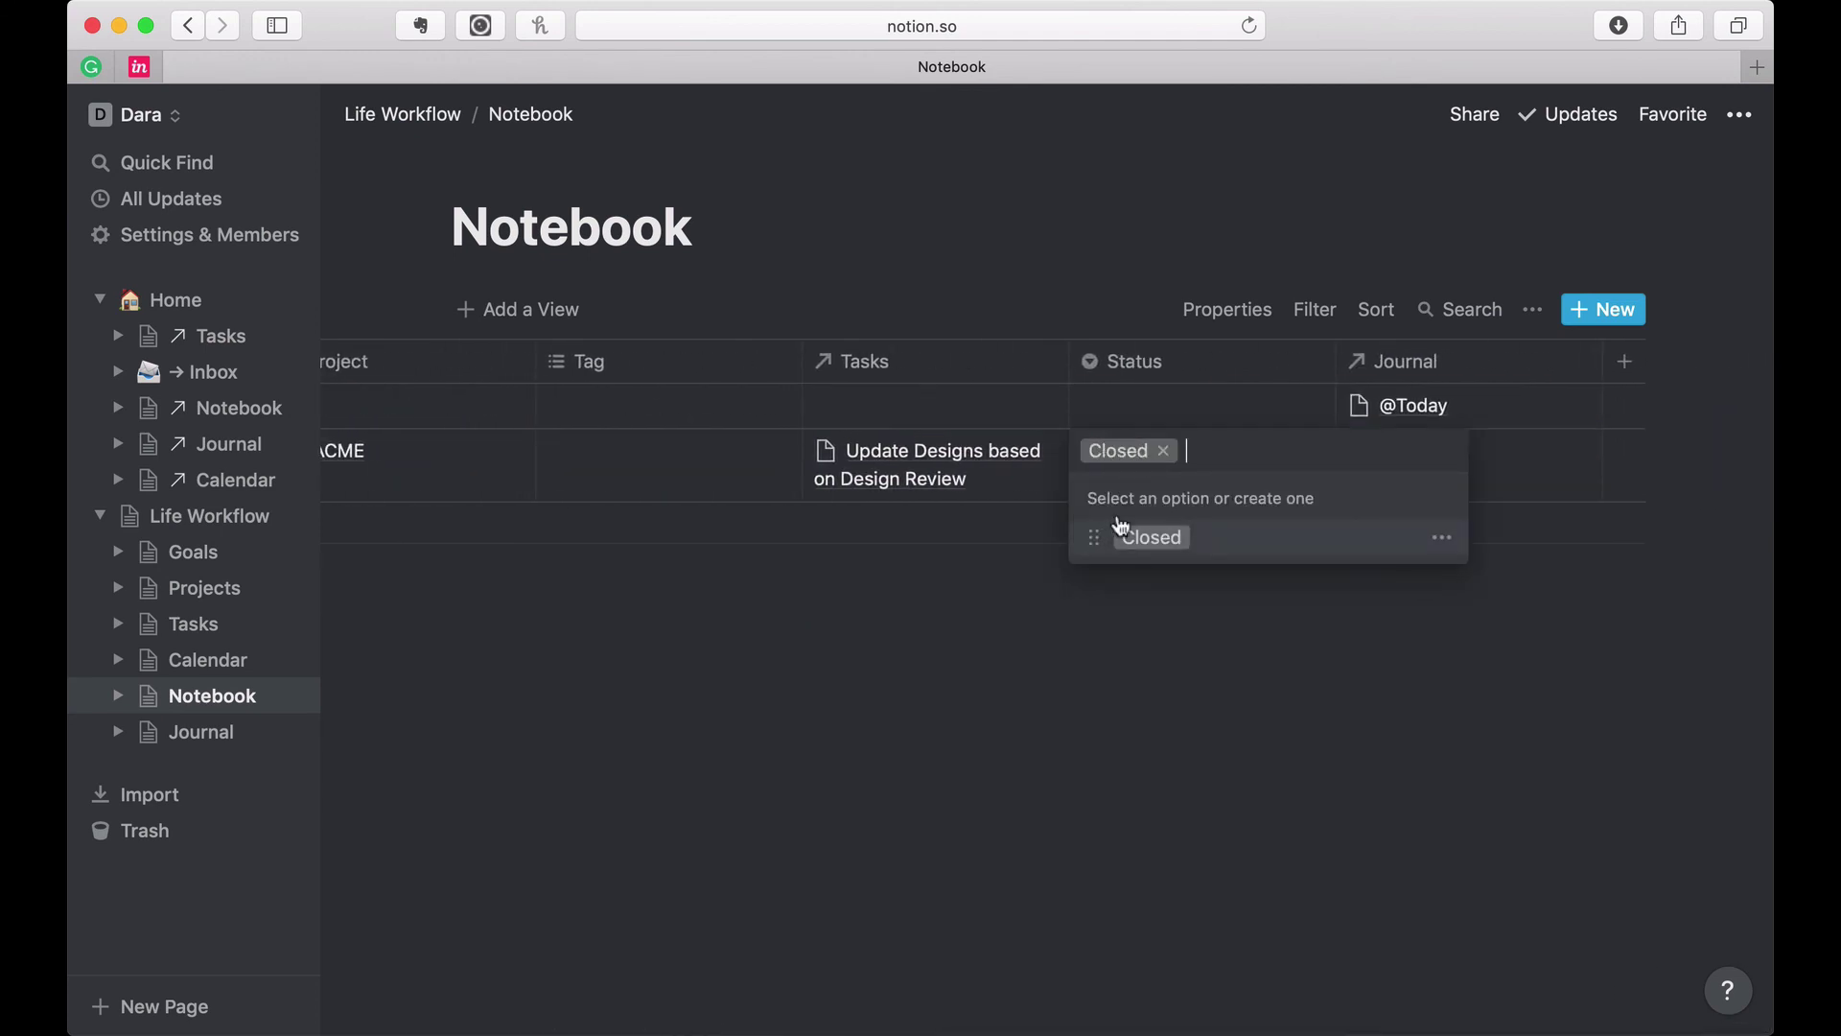
left_click(1168, 461)
key("Escape")
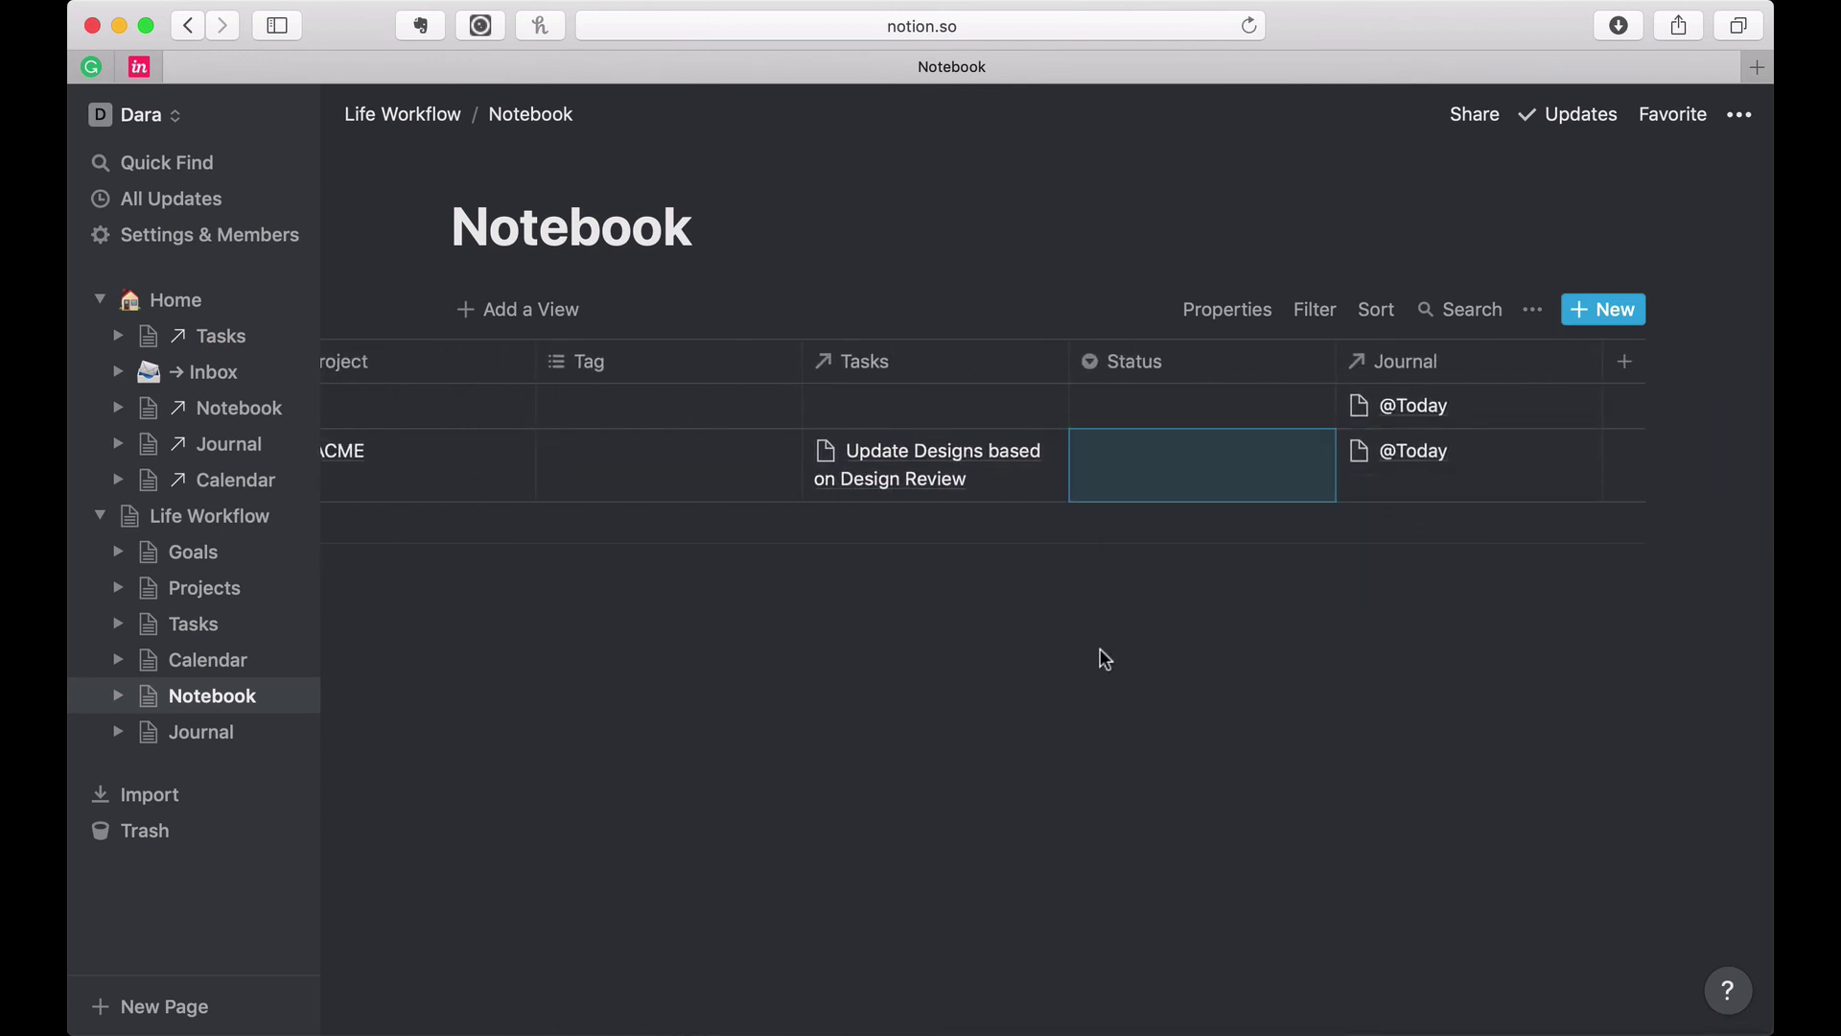
left_click(1123, 589)
scroll(1123, 589, "left", 10)
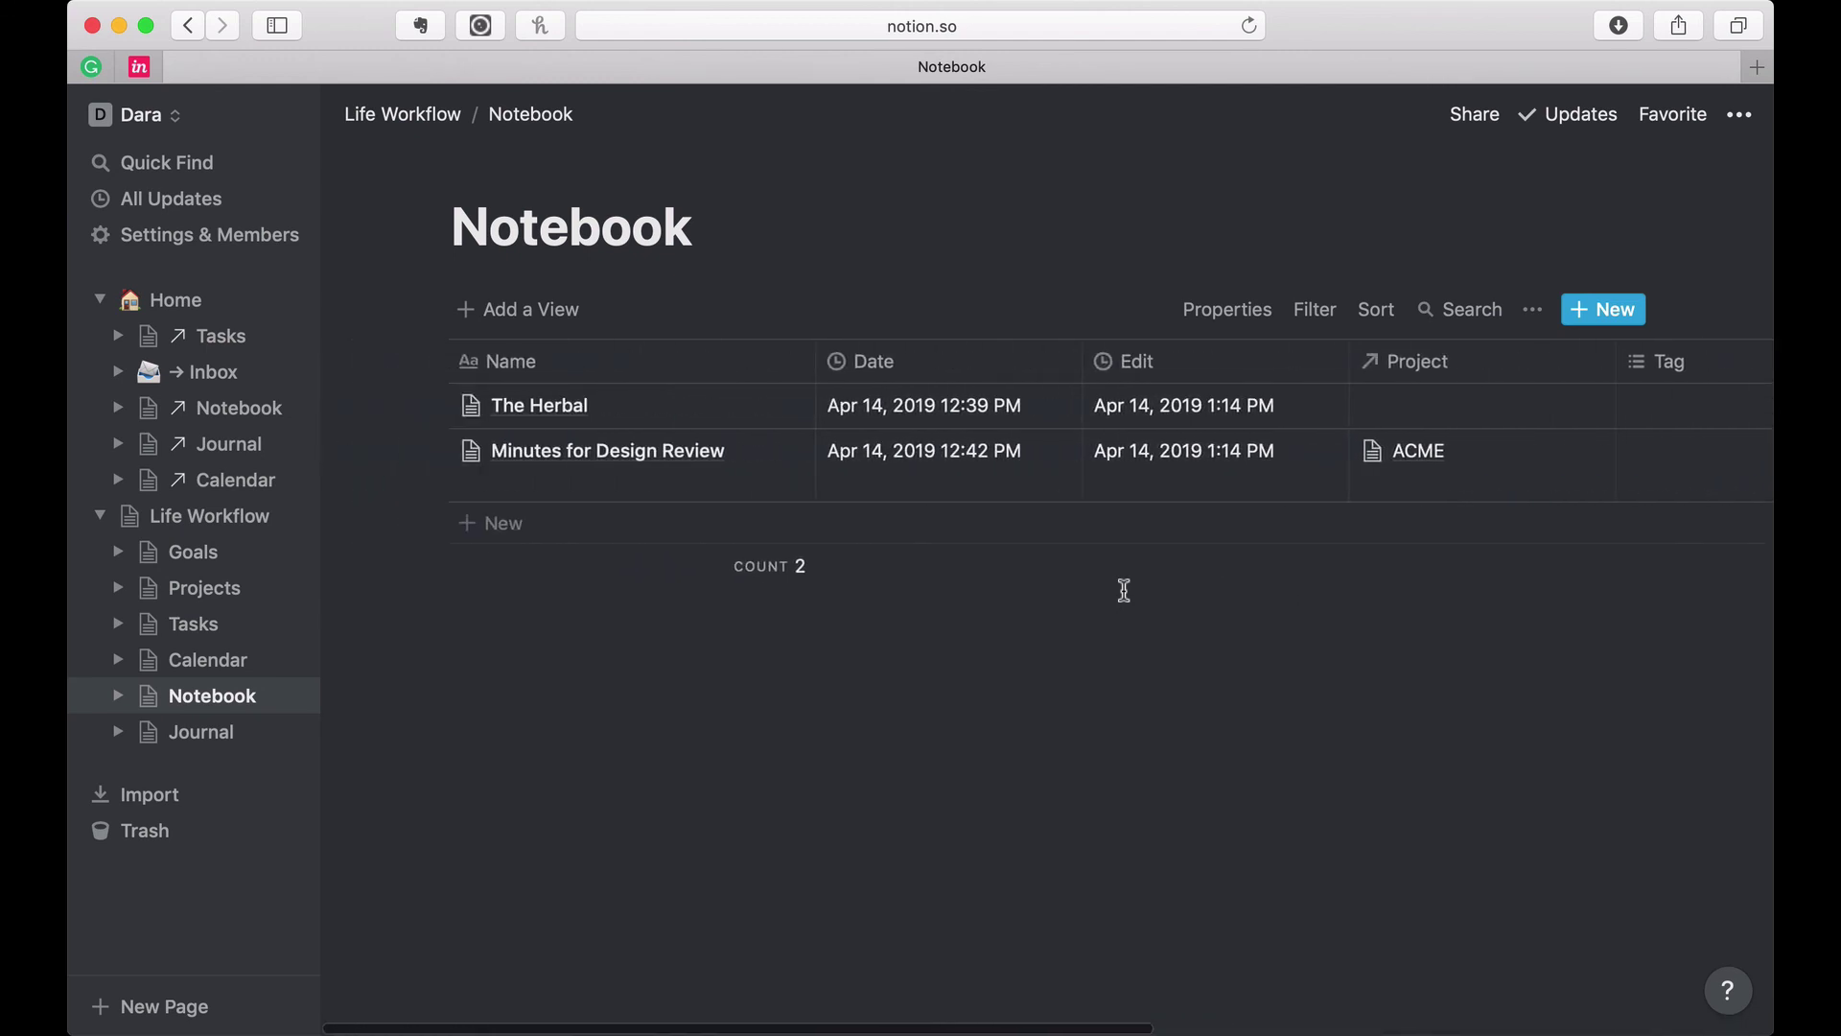
left_click(216, 734)
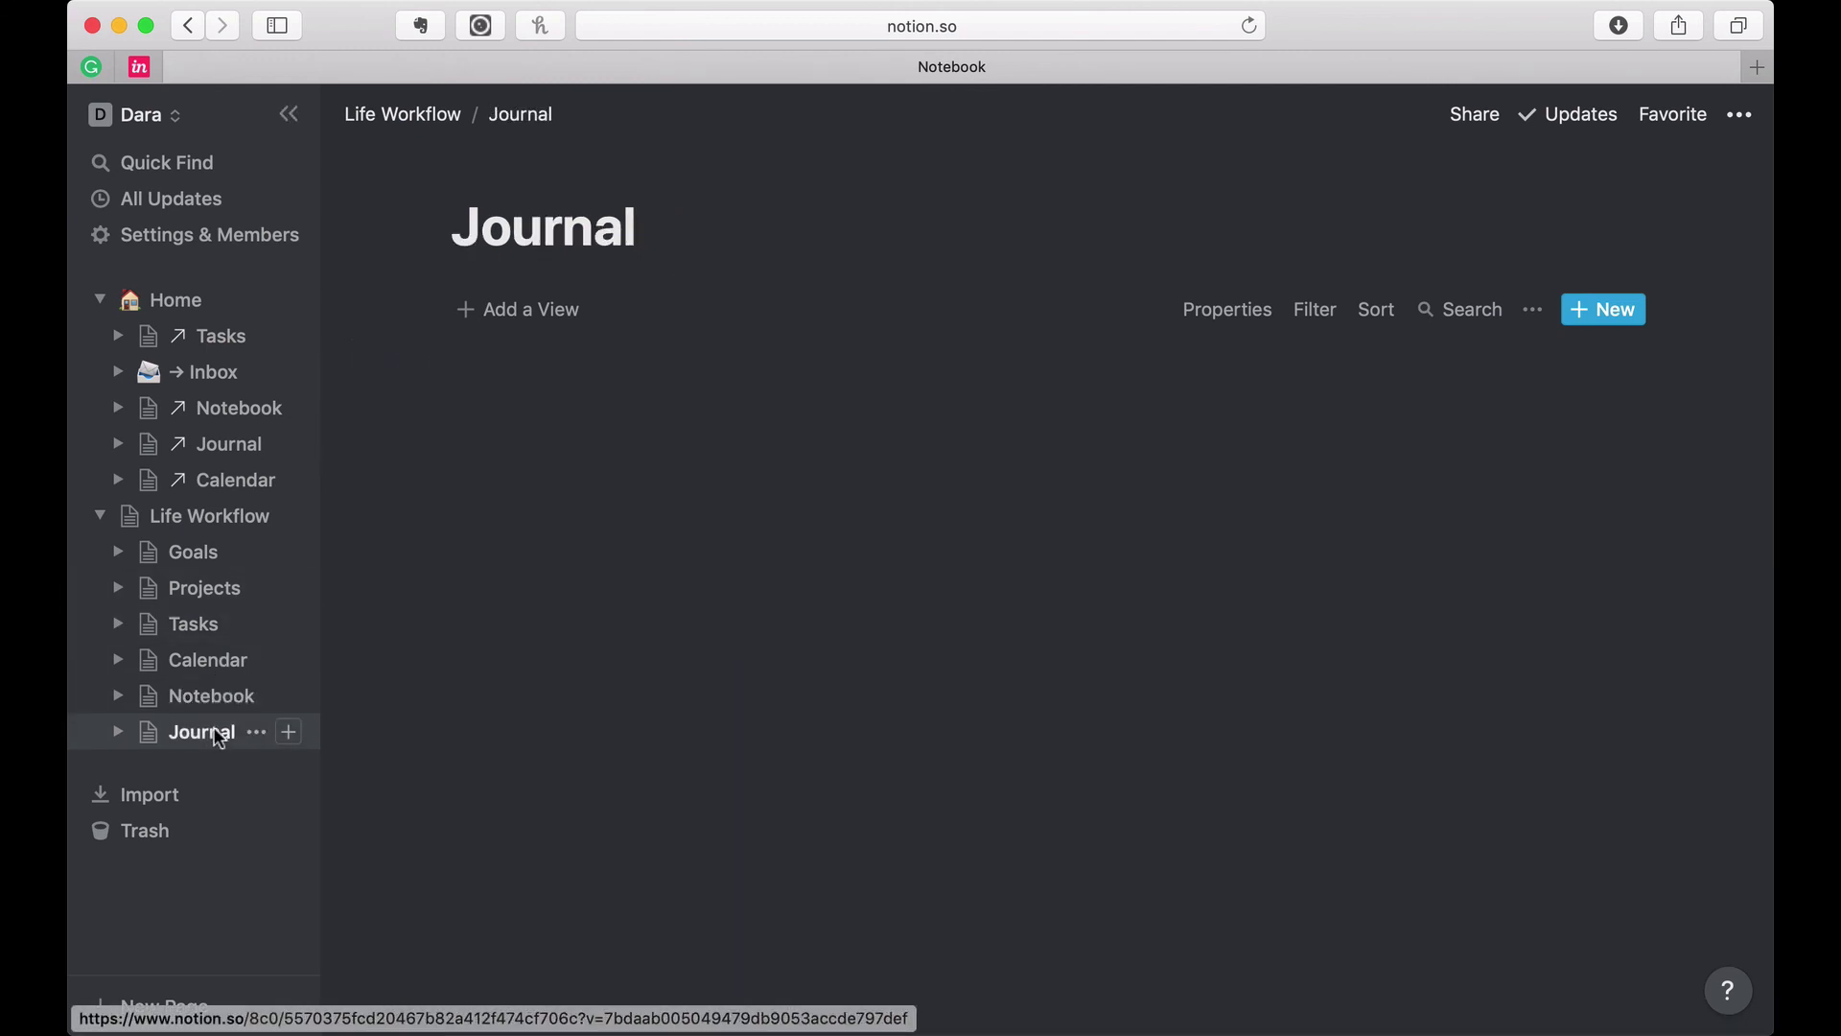
left_click(500, 412)
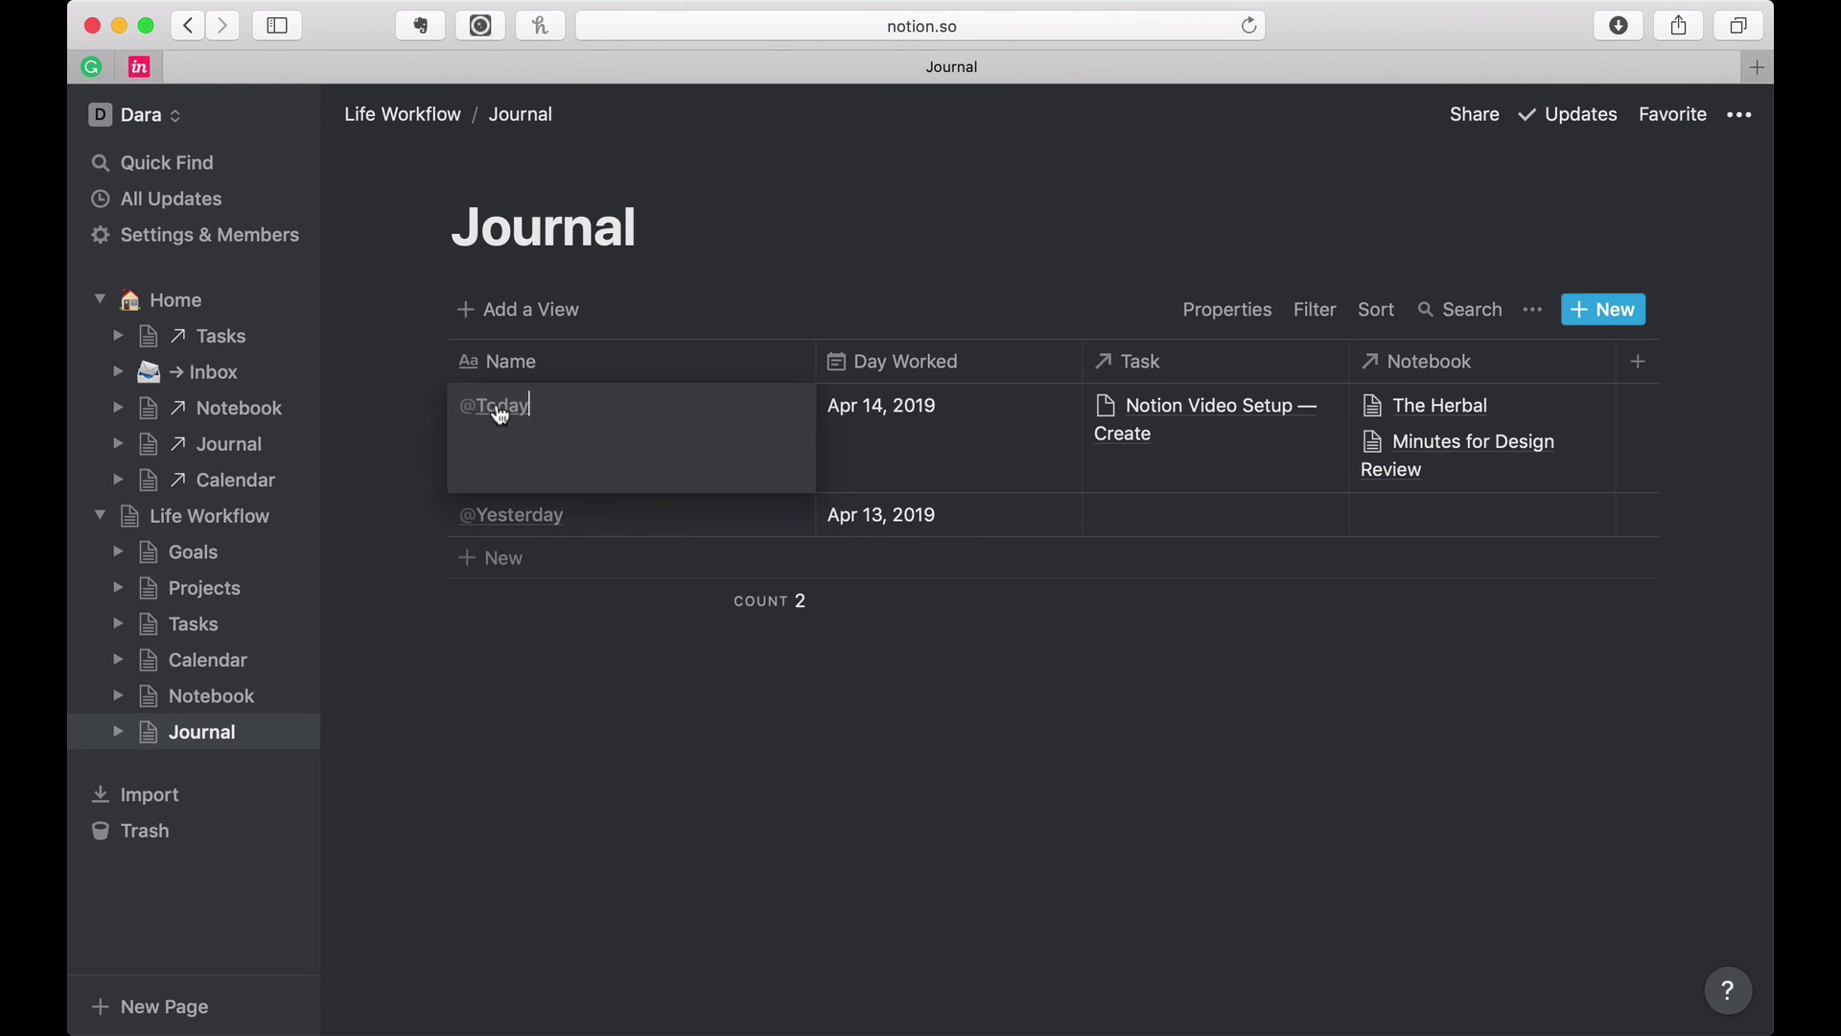
left_click(764, 407)
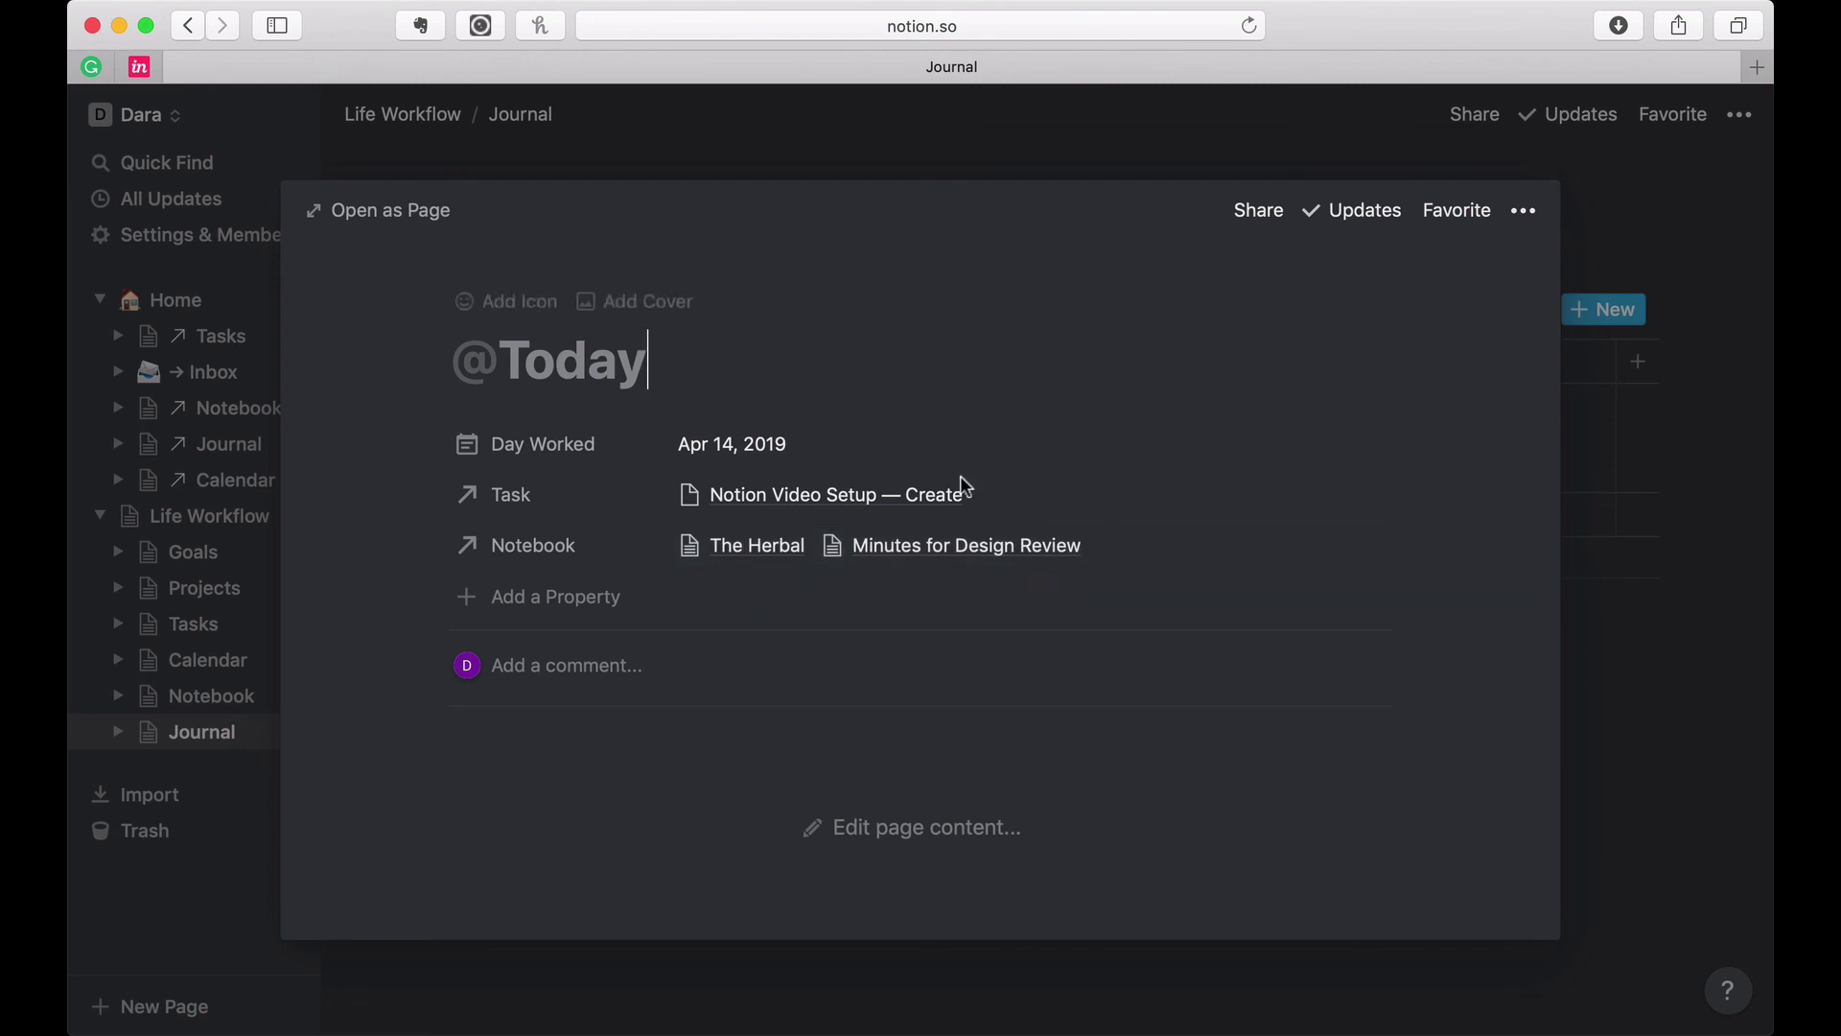
left_click(876, 131)
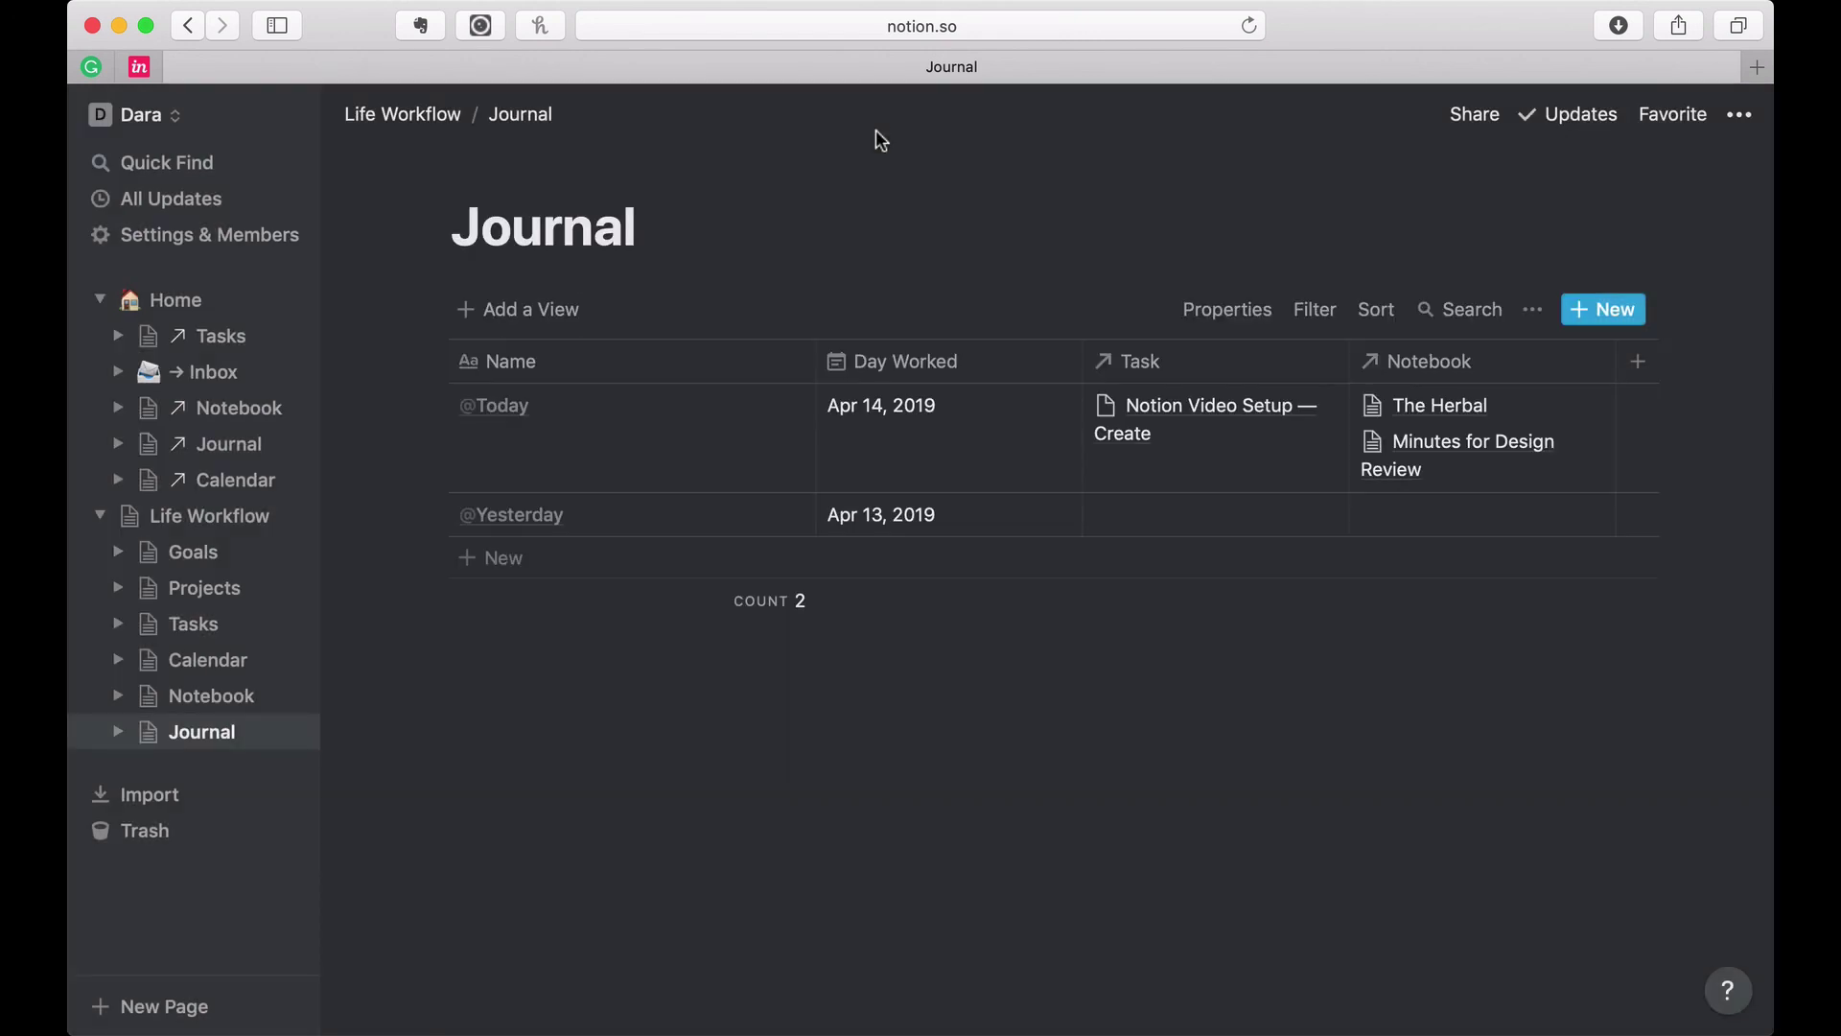
Step: Review the Home page's Today tasks, linked Journal table and This Month calendar sections
left_click(177, 305)
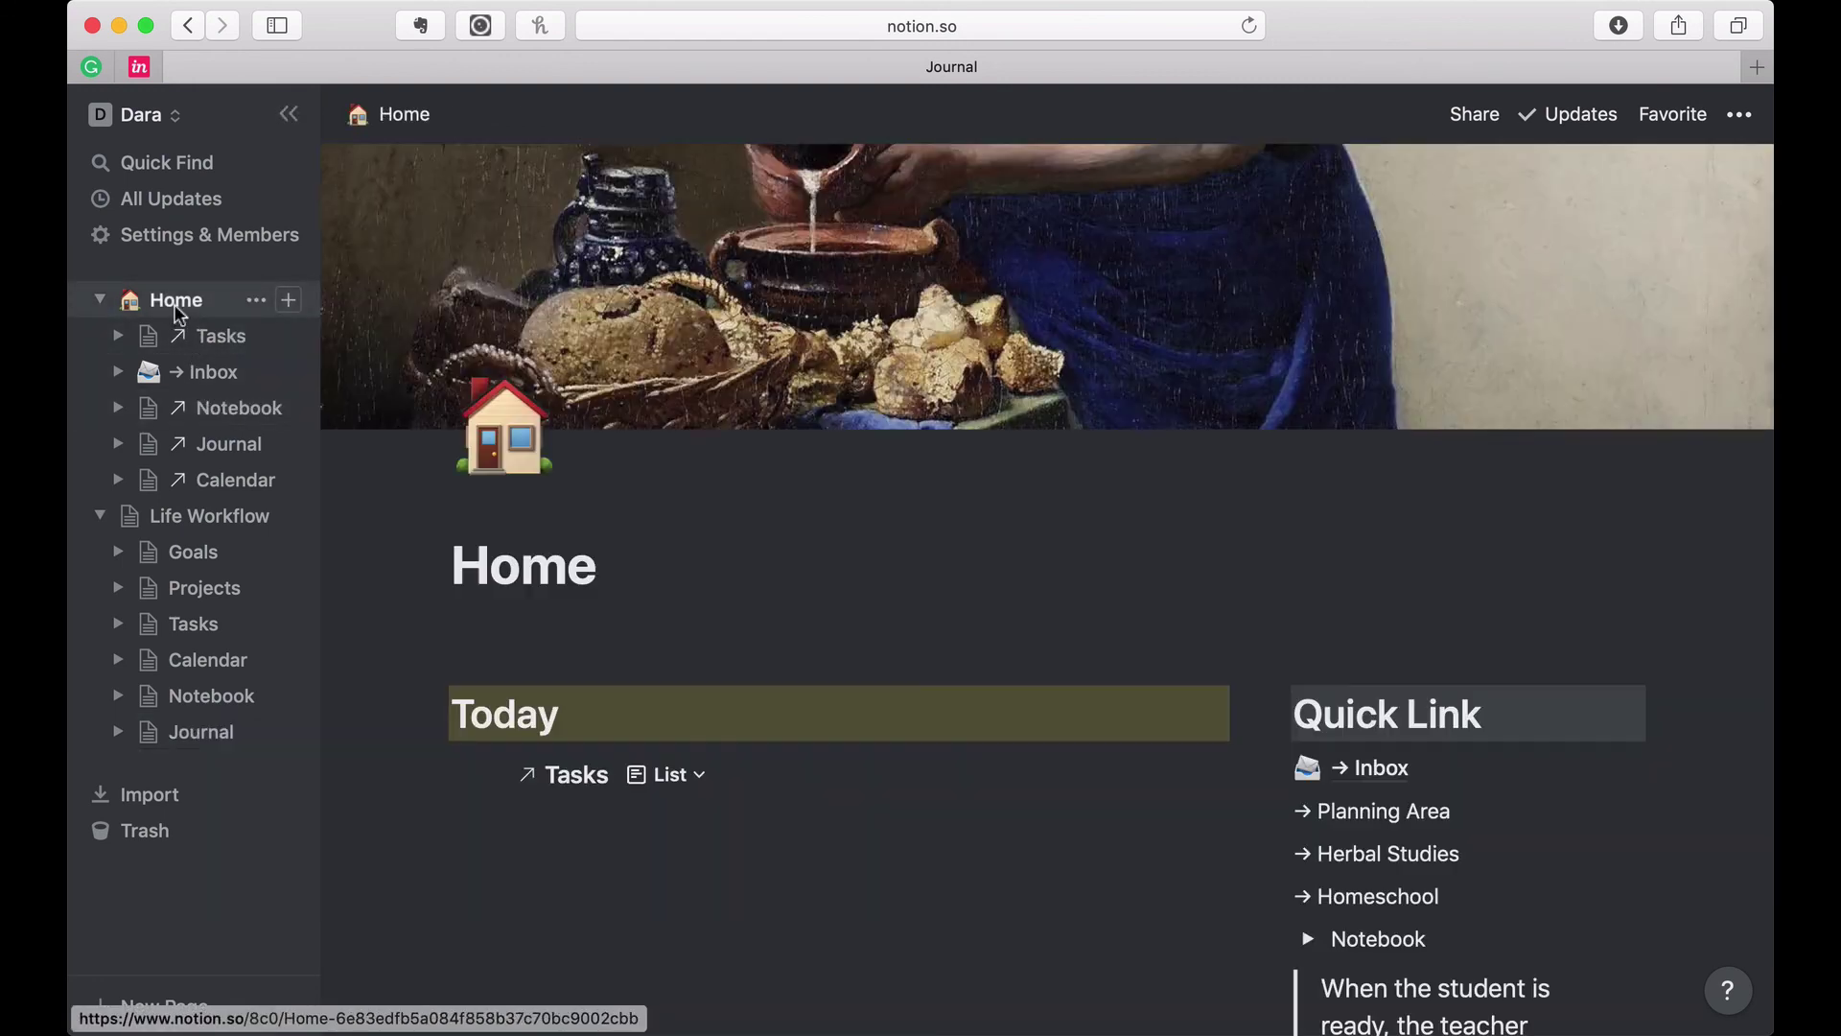
scroll(407, 485, "down", 5)
scroll(504, 576, "down", 1)
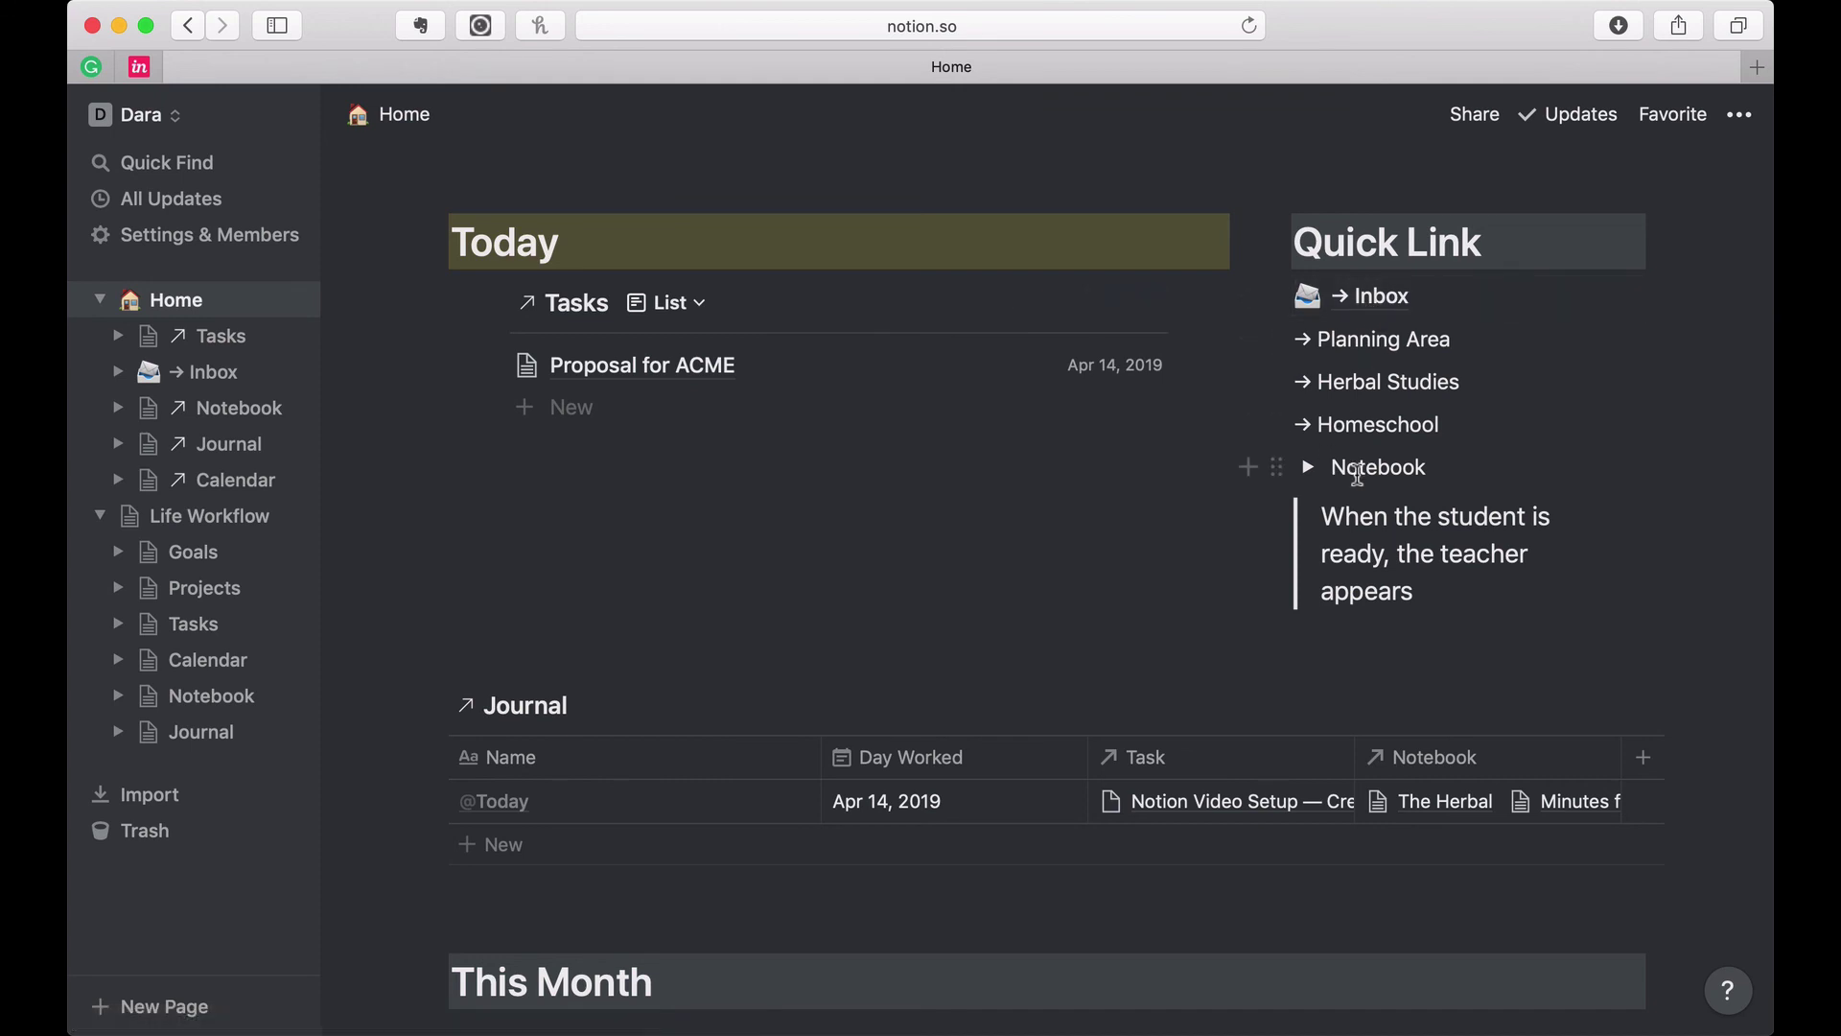
scroll(945, 830, "down", 5)
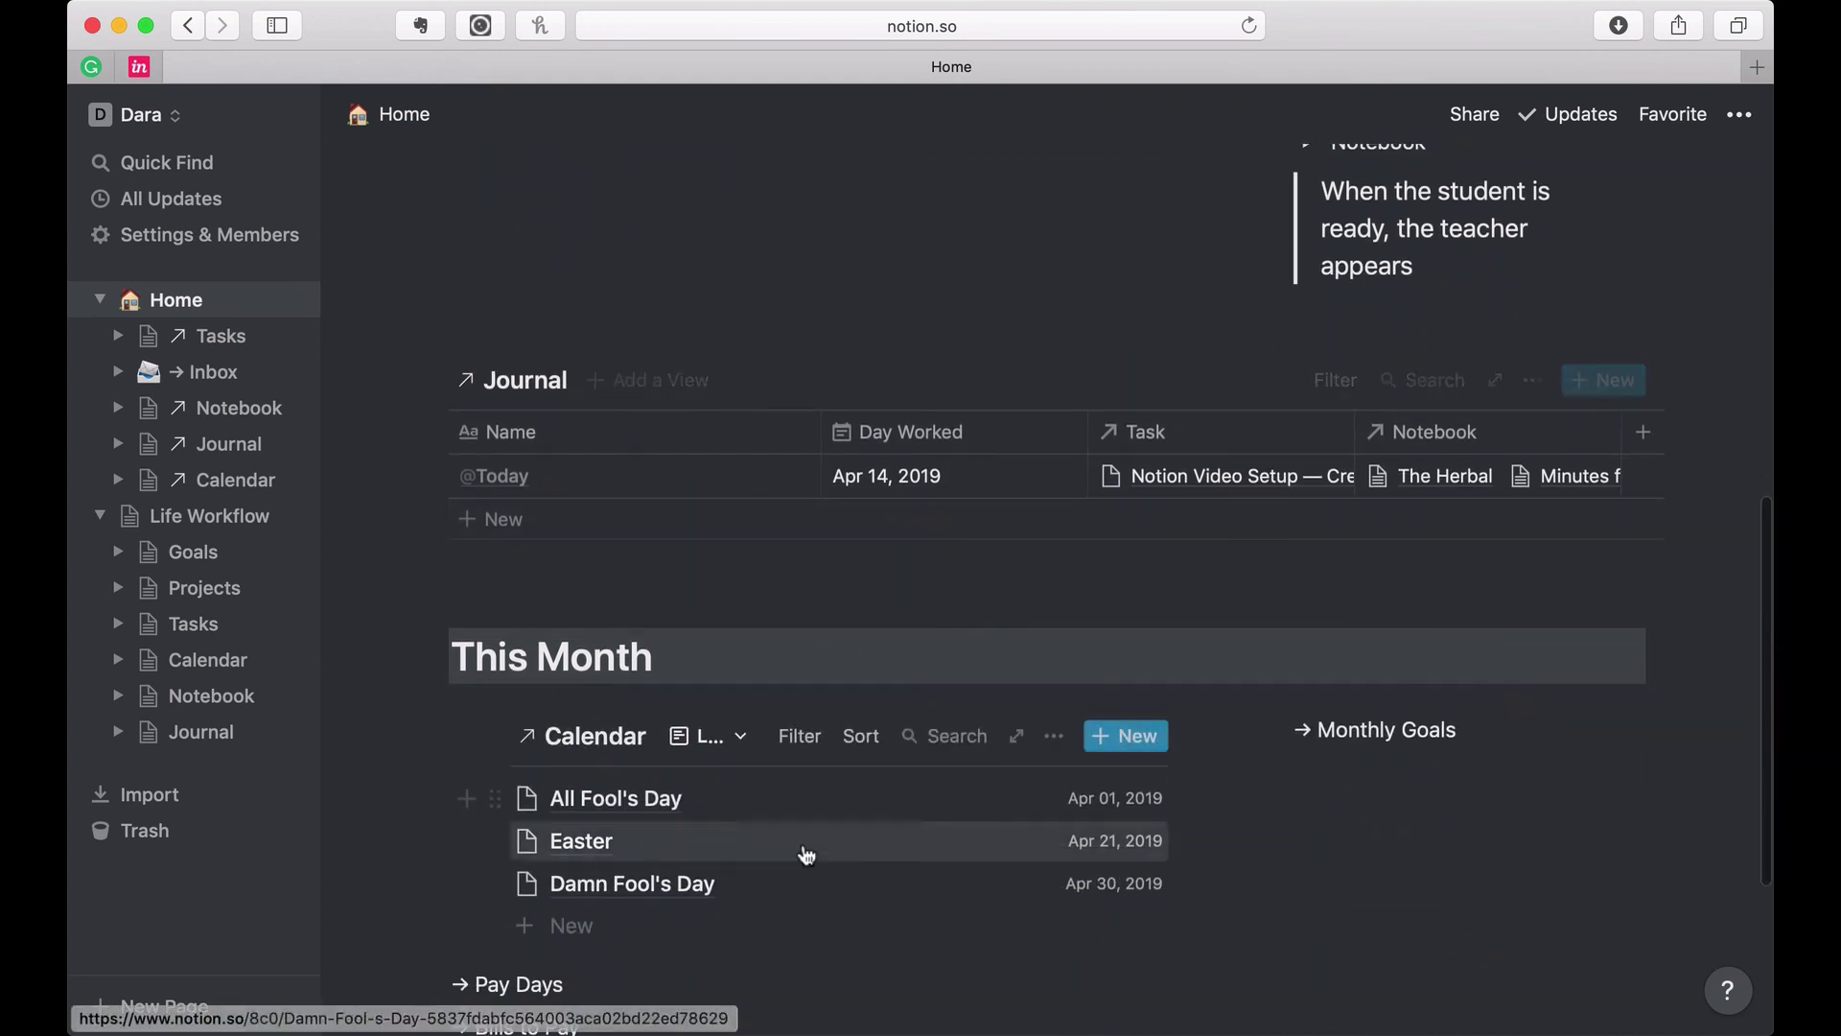
scroll(876, 901, "down", 3)
scroll(876, 896, "up", 5)
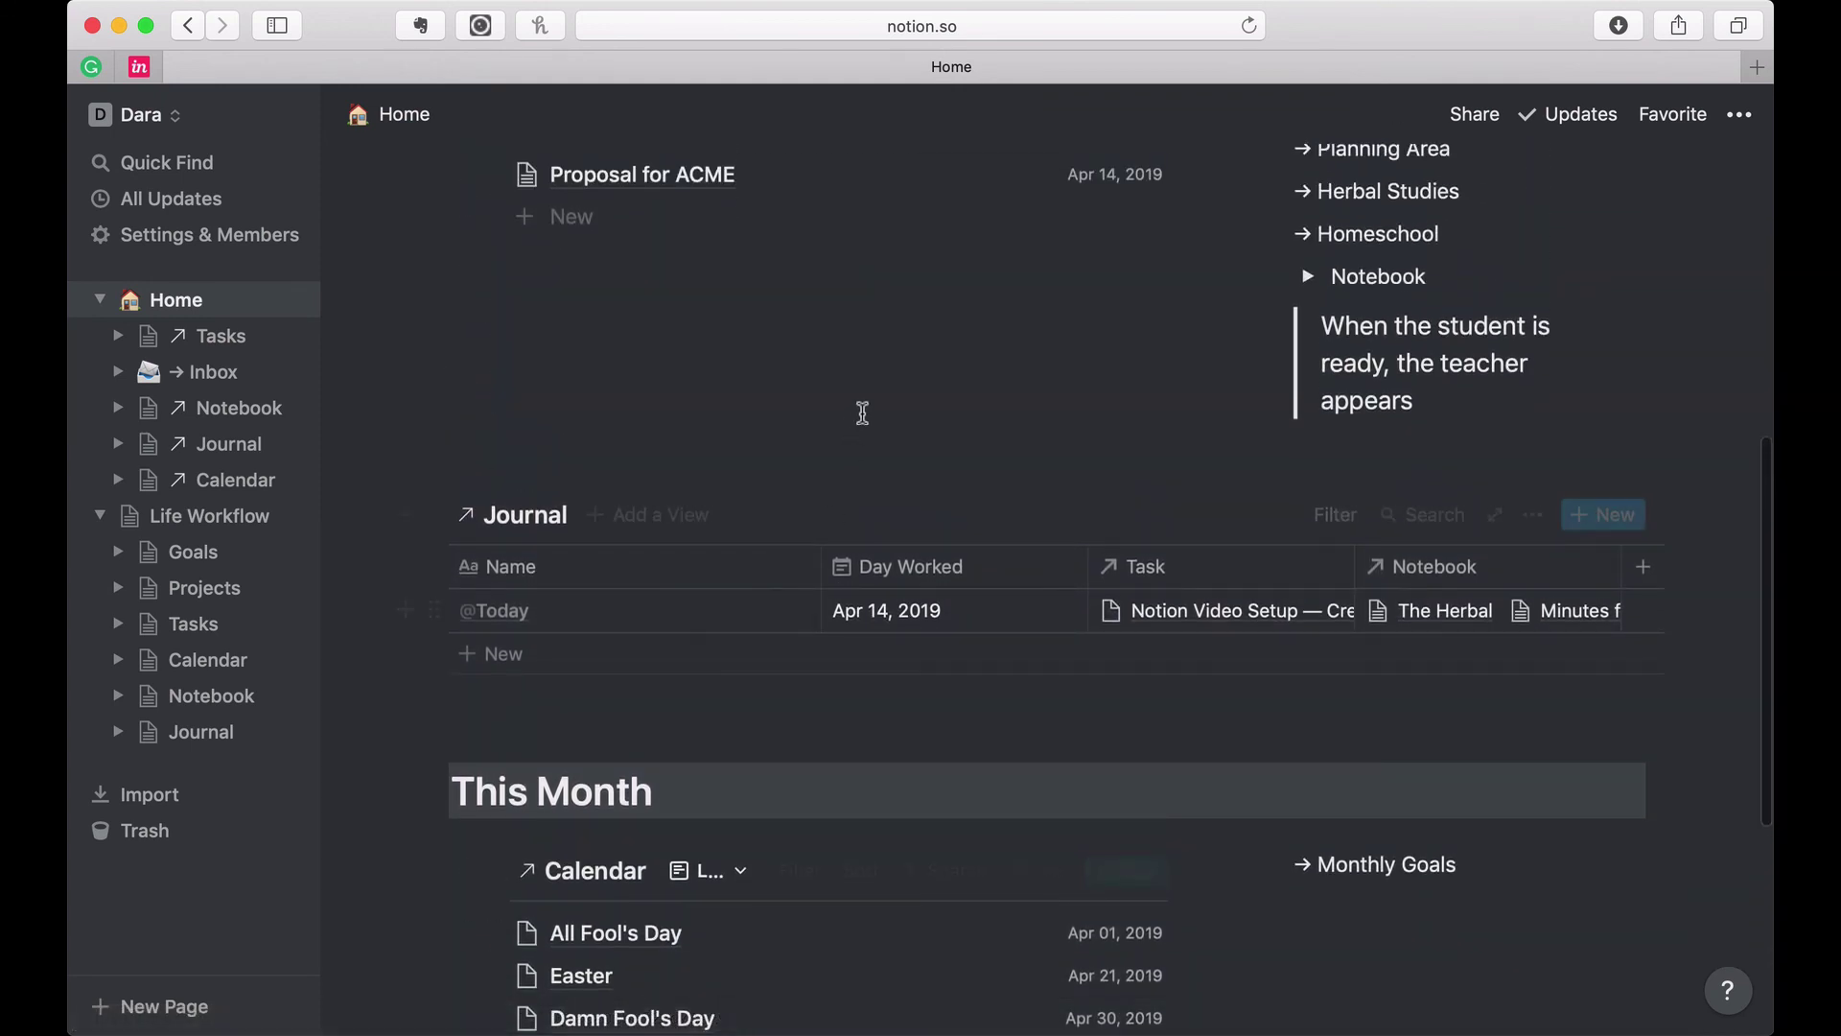
scroll(861, 412, "up", 5)
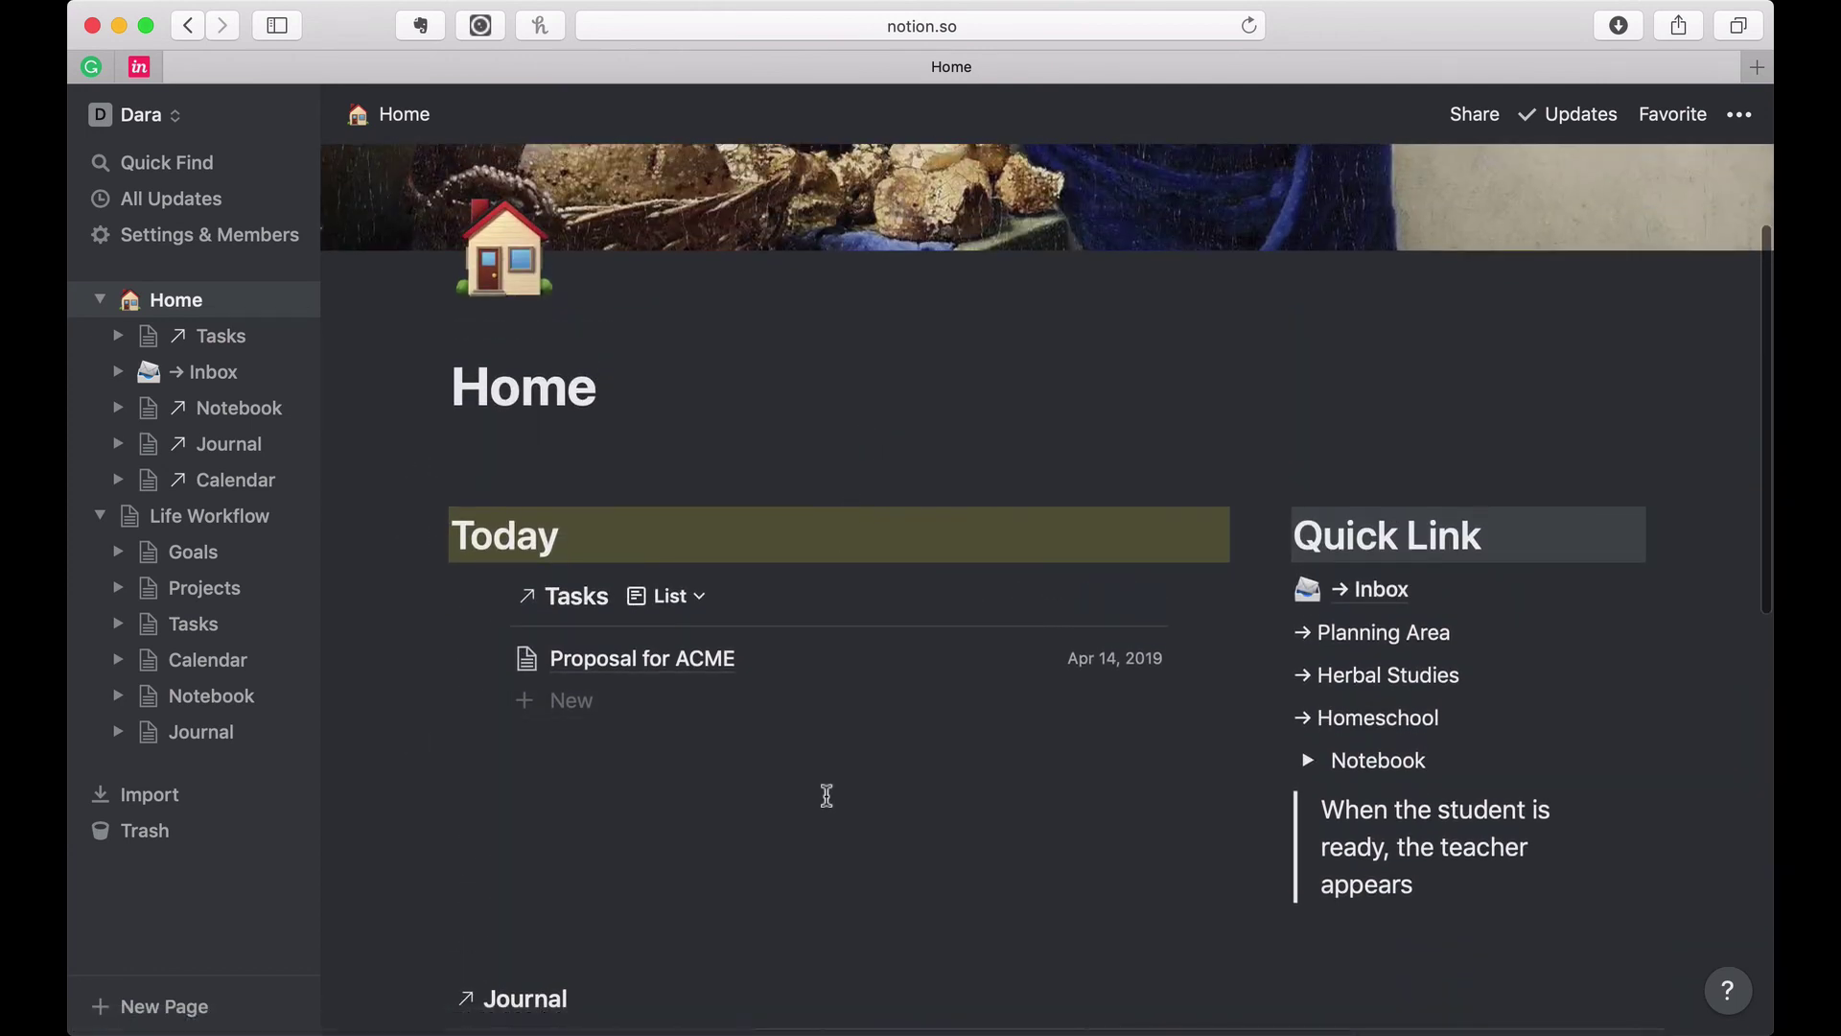
scroll(826, 796, "down", 10)
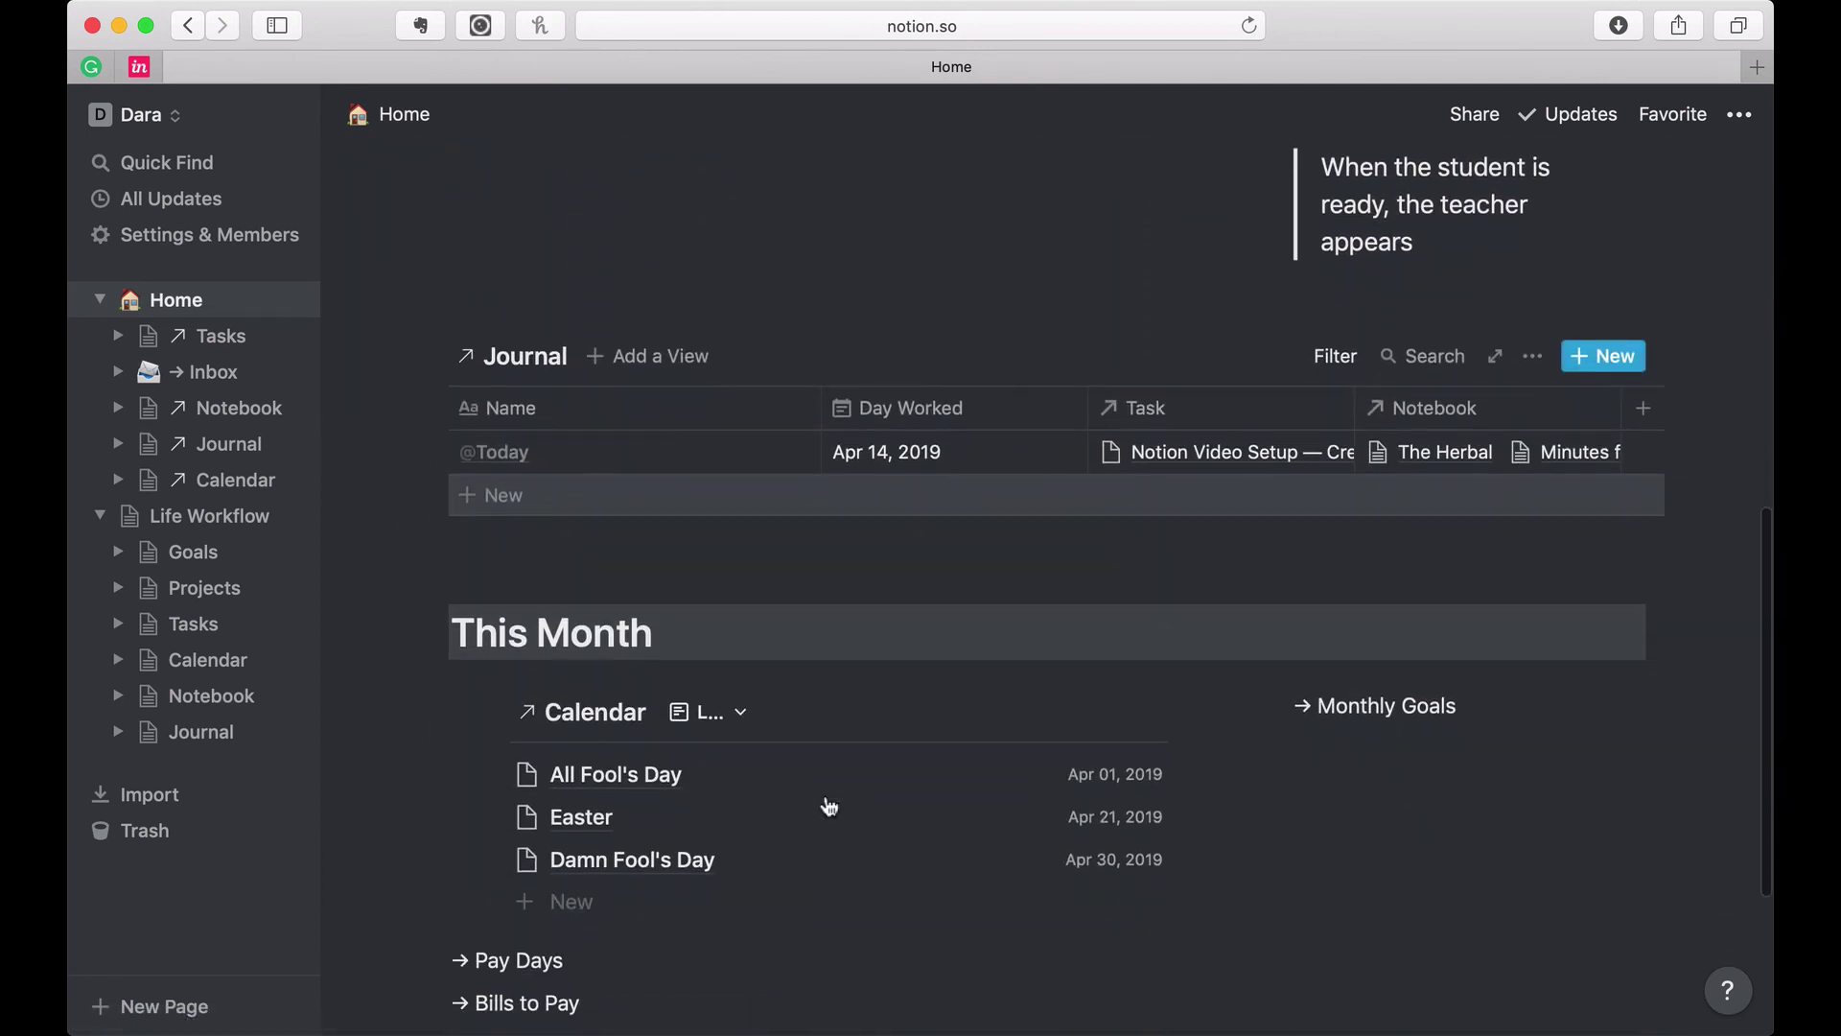
scroll(827, 800, "down", 1)
scroll(825, 809, "up", 4)
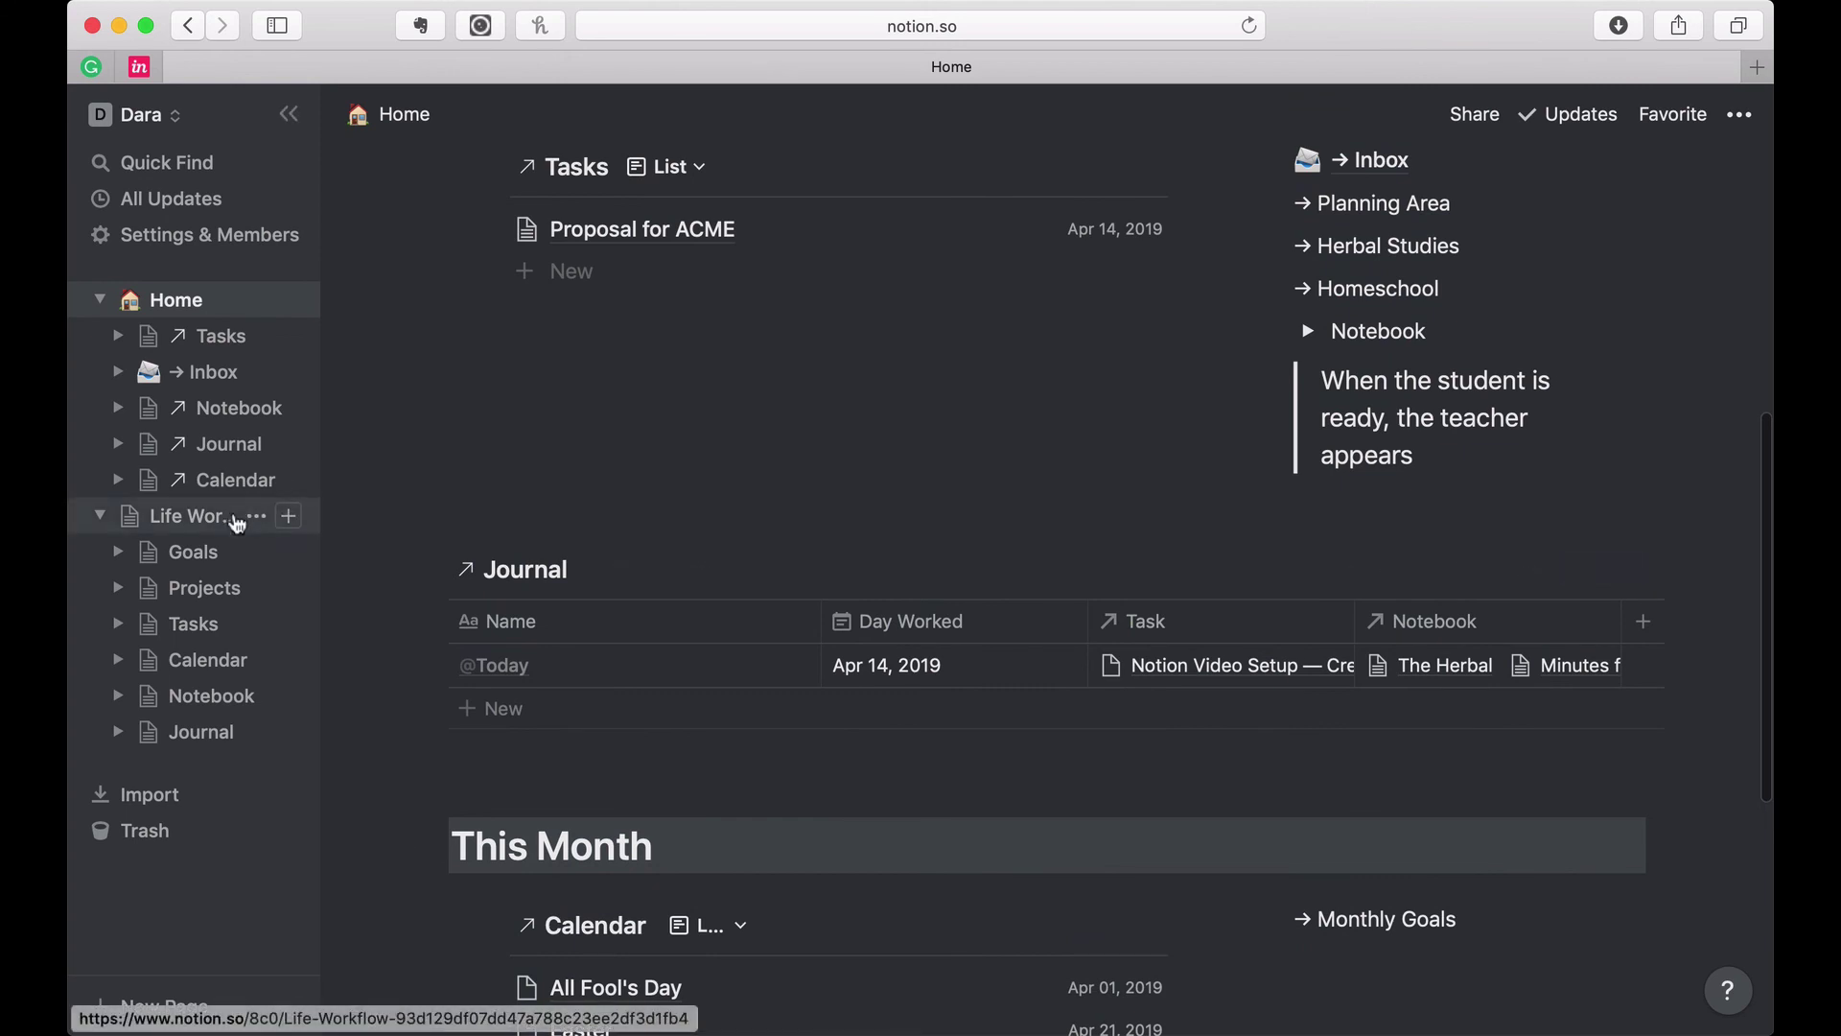
Step: Mark the Journal item as done in the Life Workflow page's checklist
left_click(236, 523)
scroll(522, 687, "down", 3)
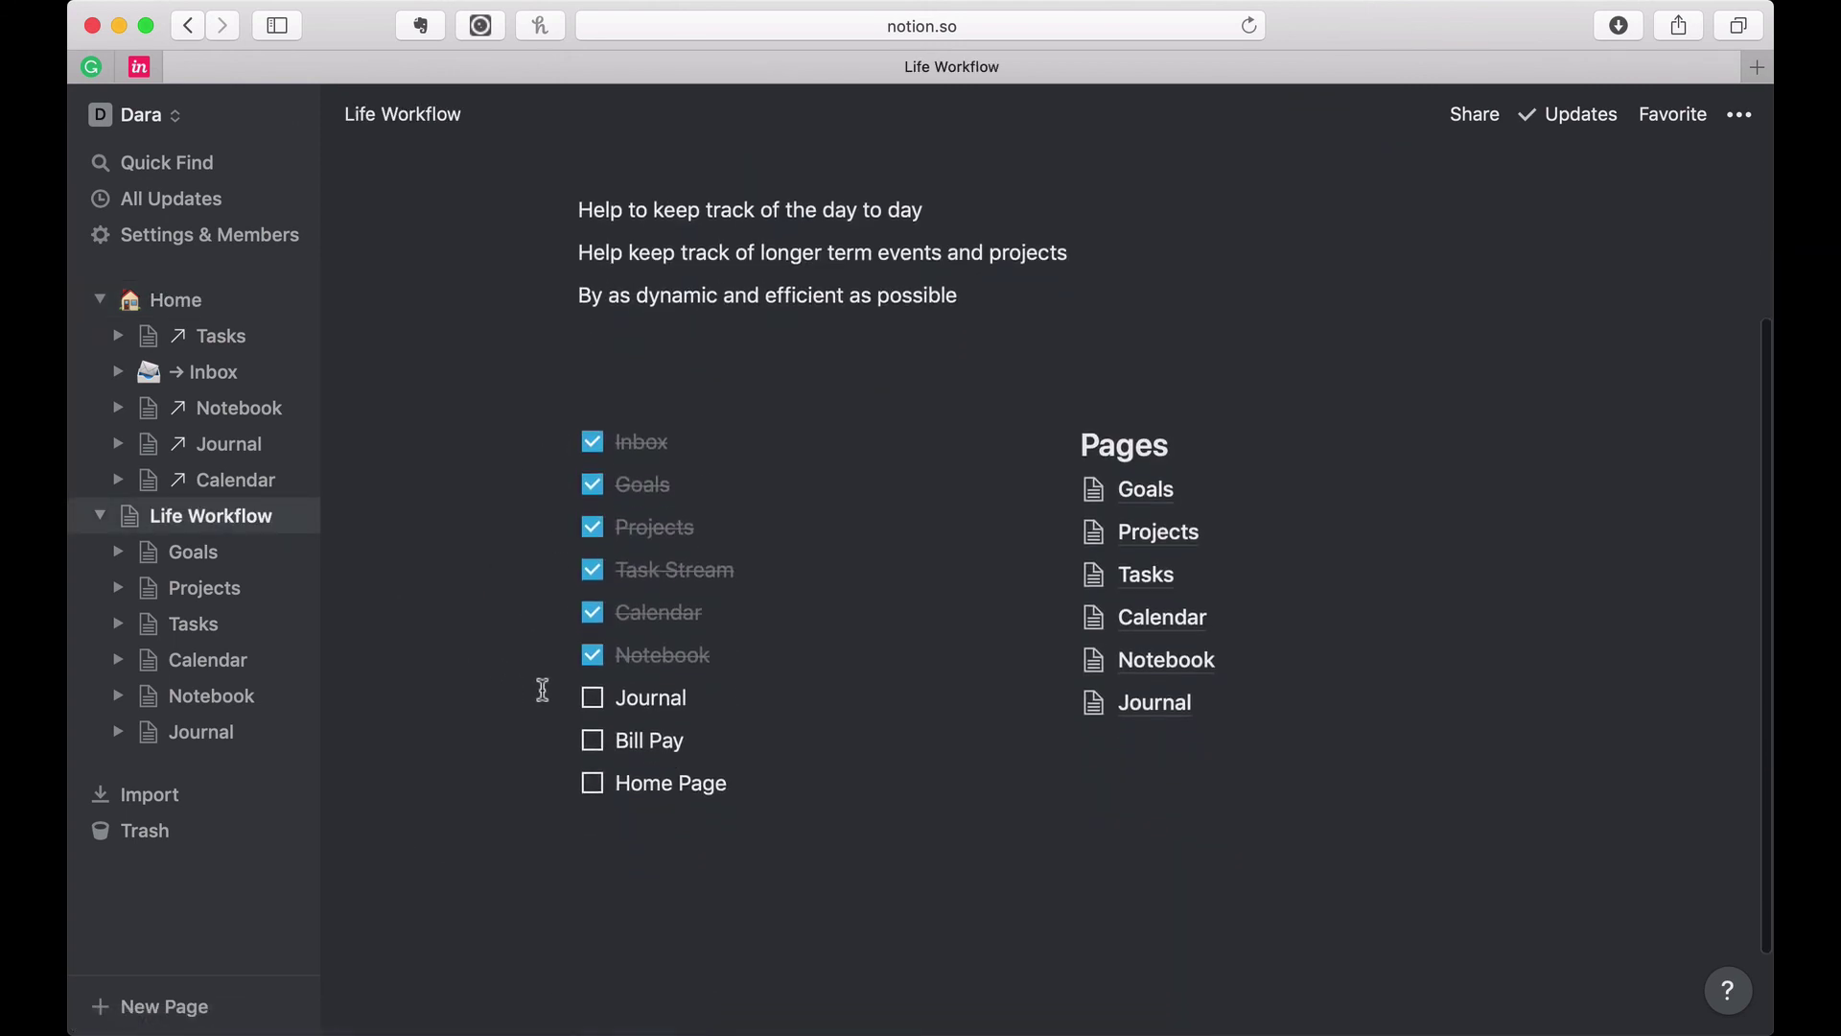
left_click(594, 699)
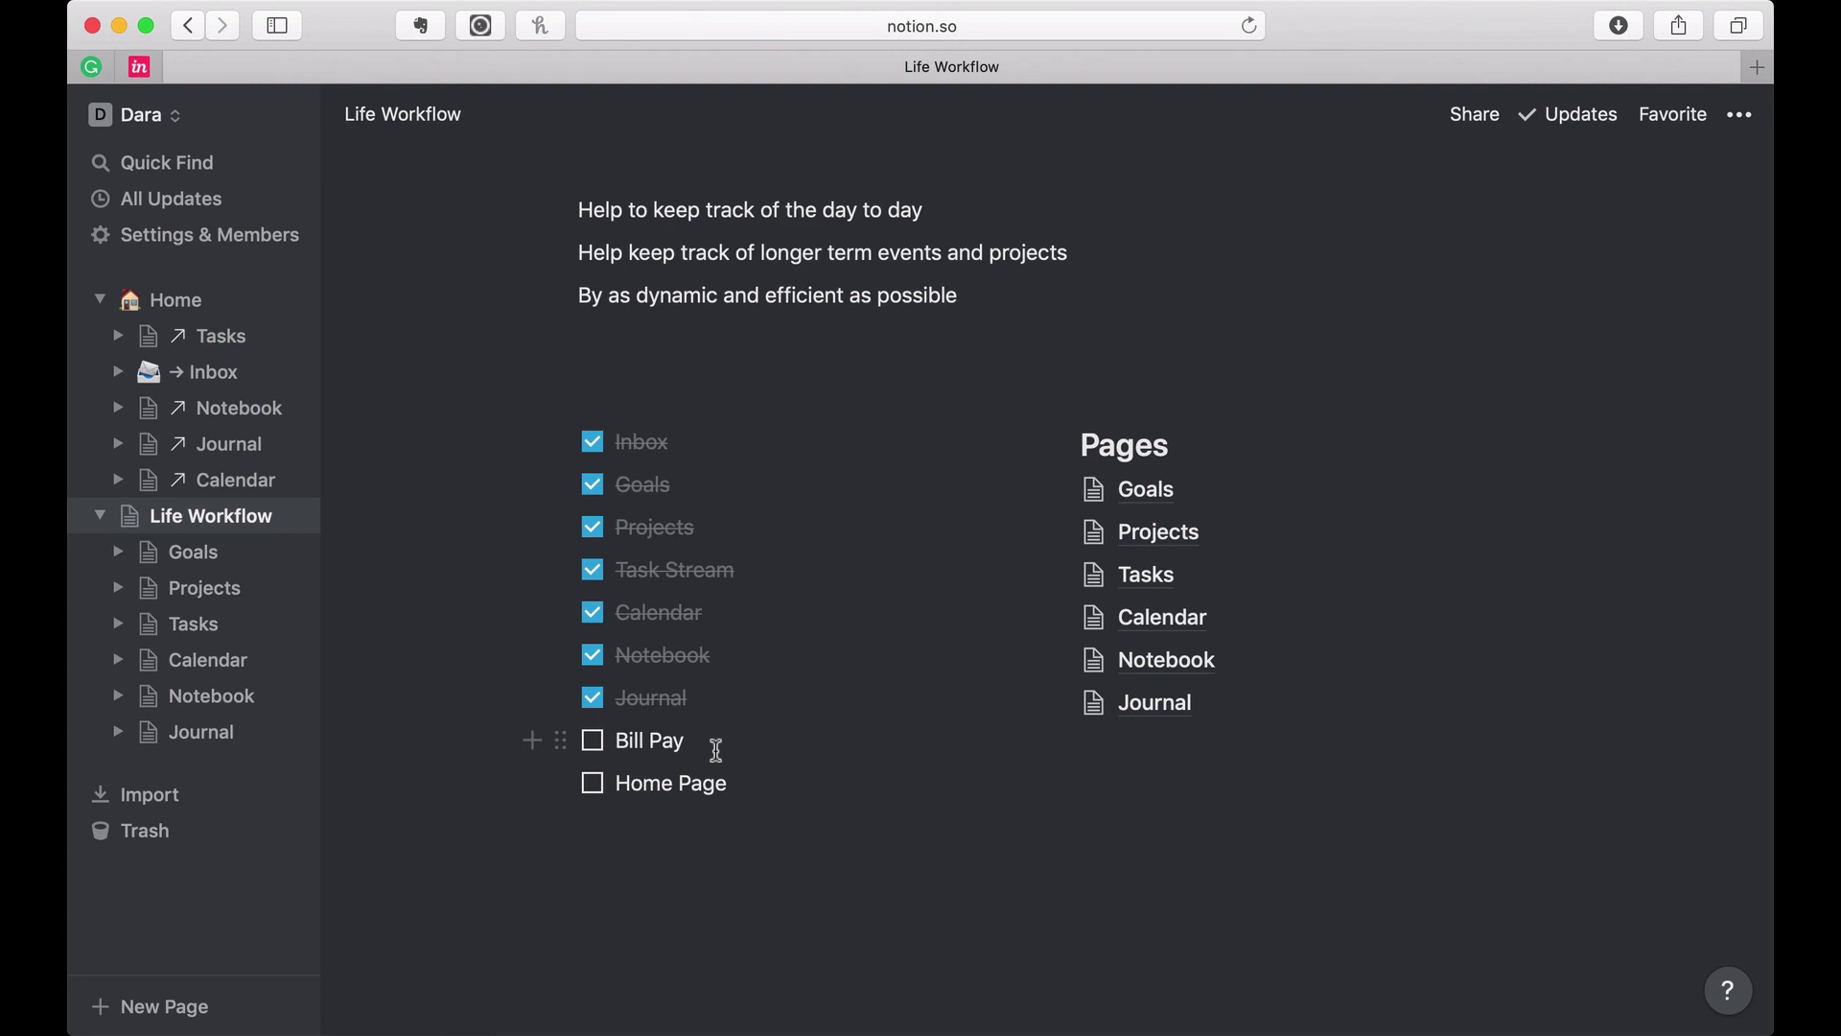
scroll(716, 749, "up", 3)
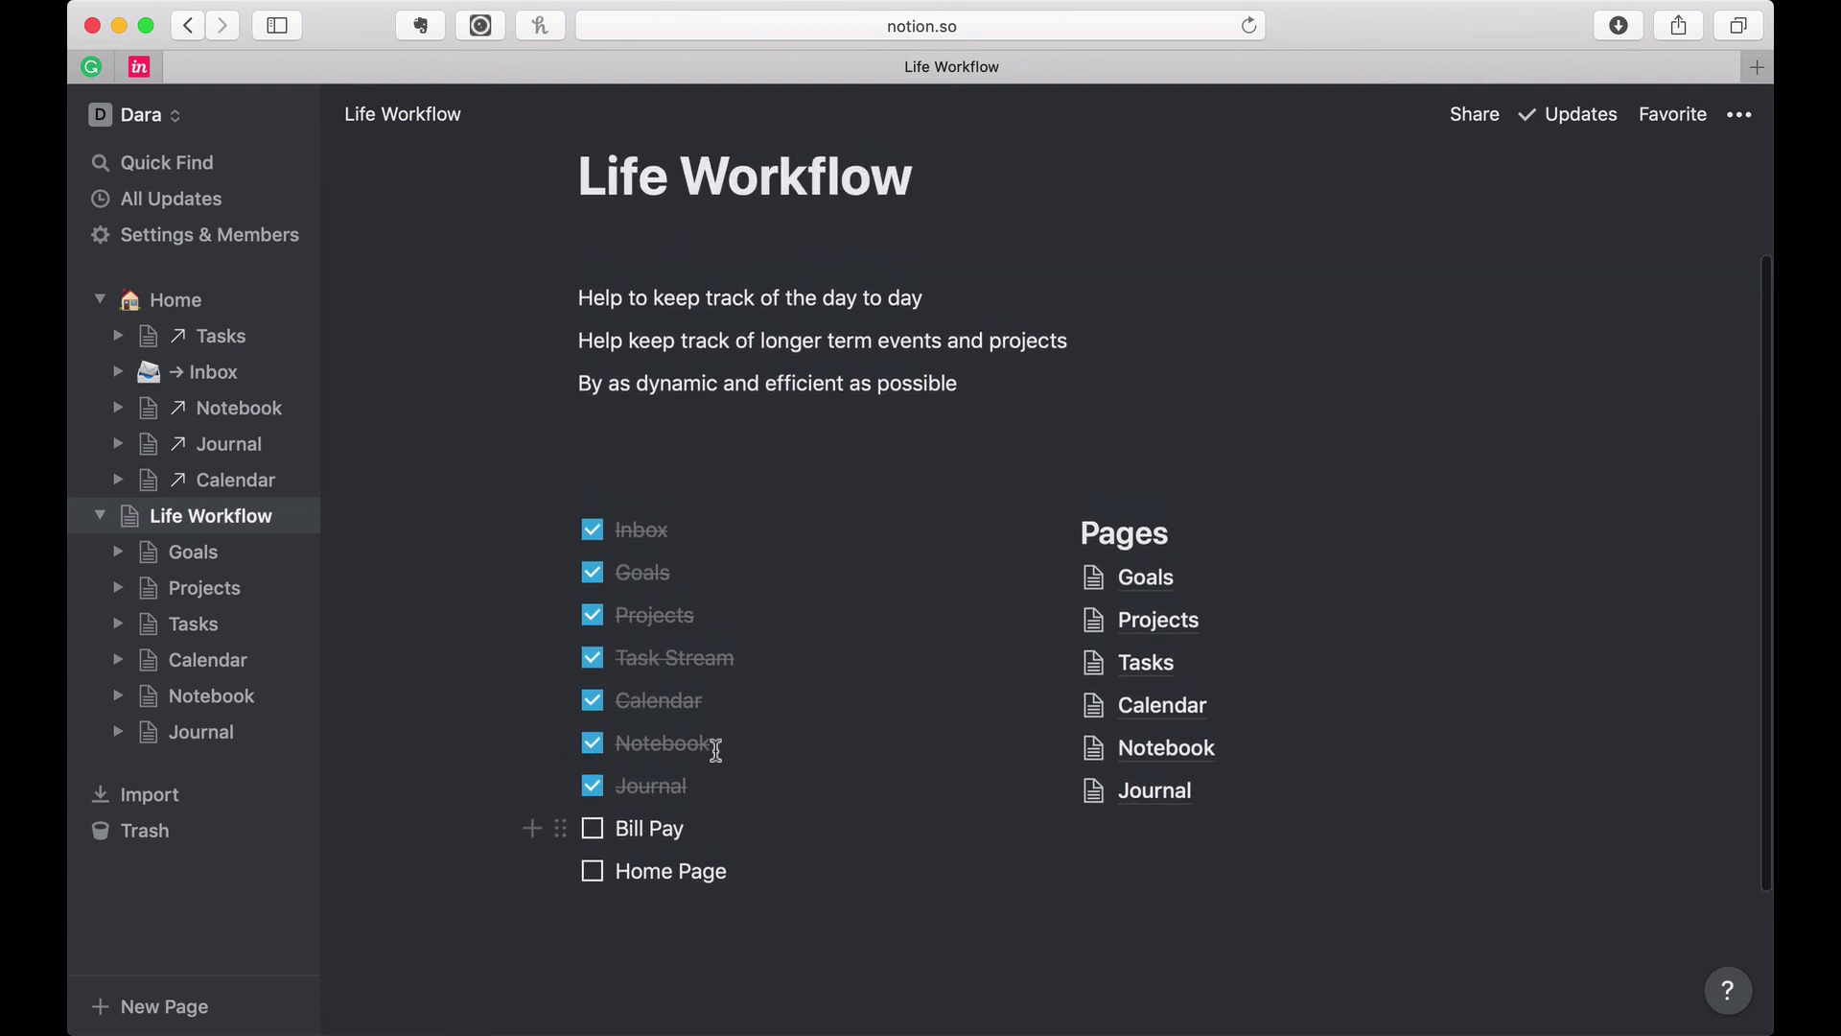
scroll(716, 750, "up", 2)
scroll(721, 868, "up", 1)
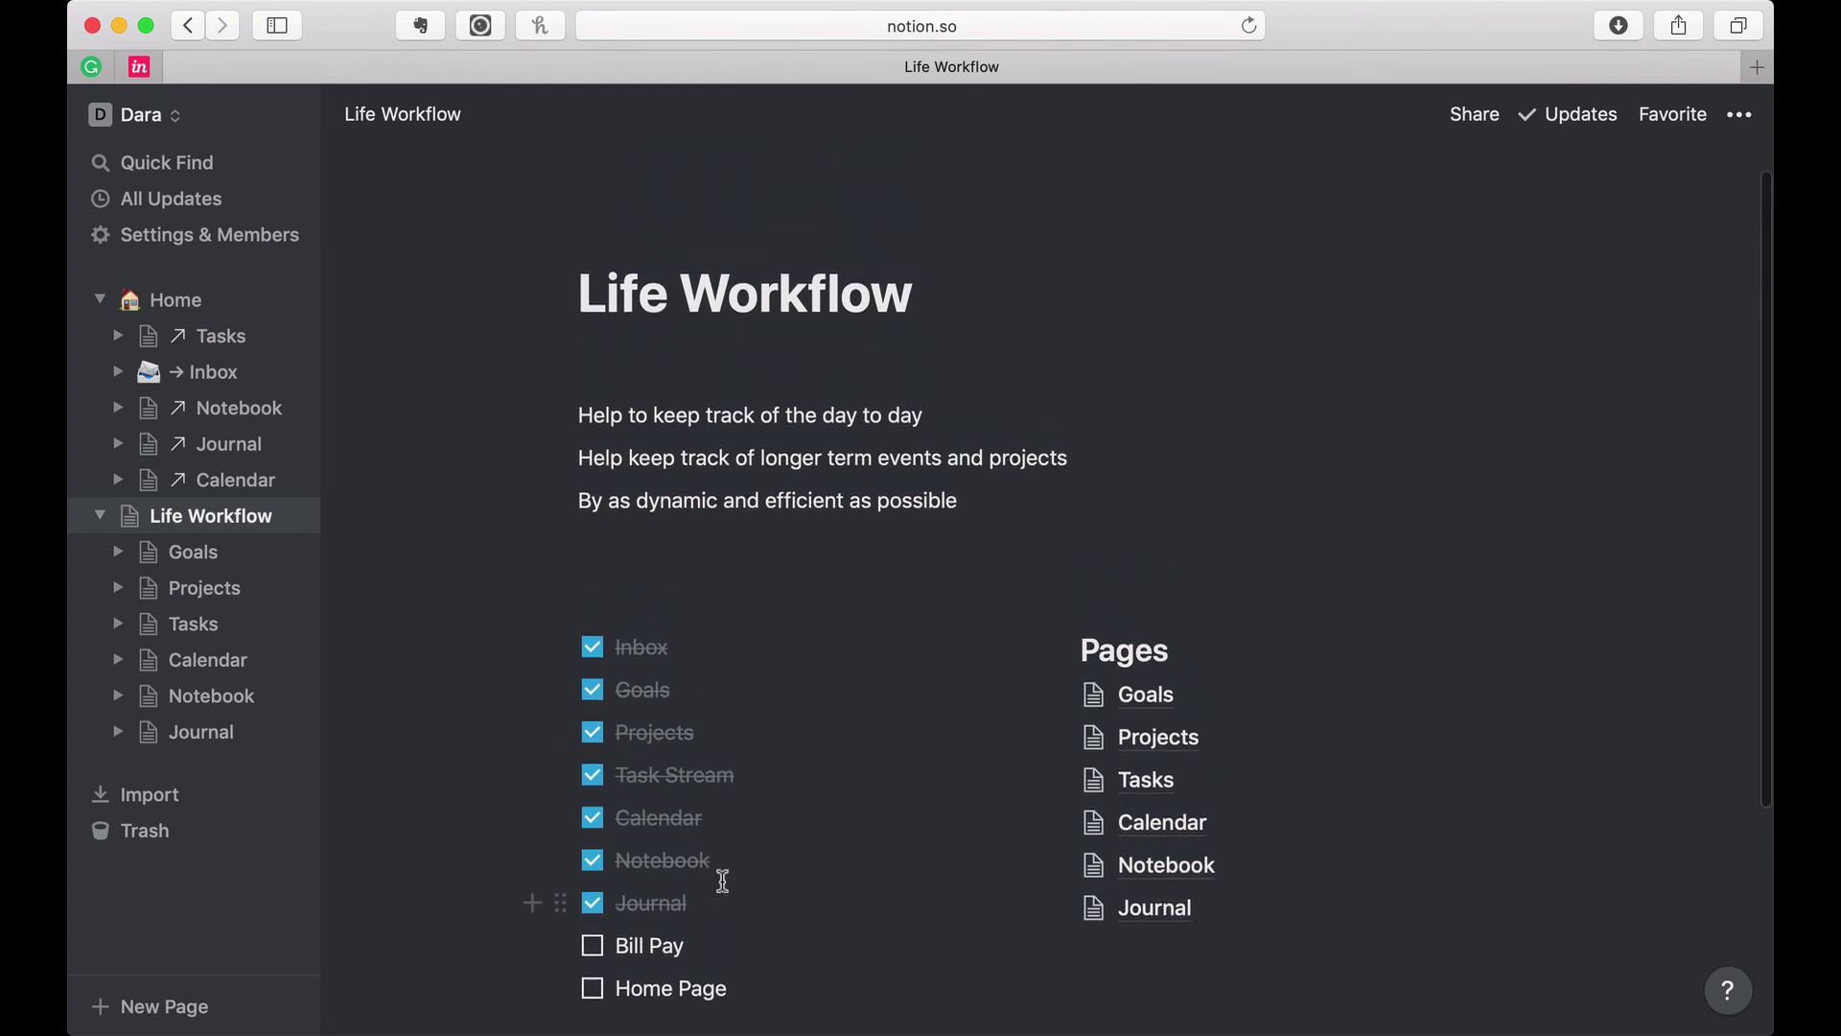